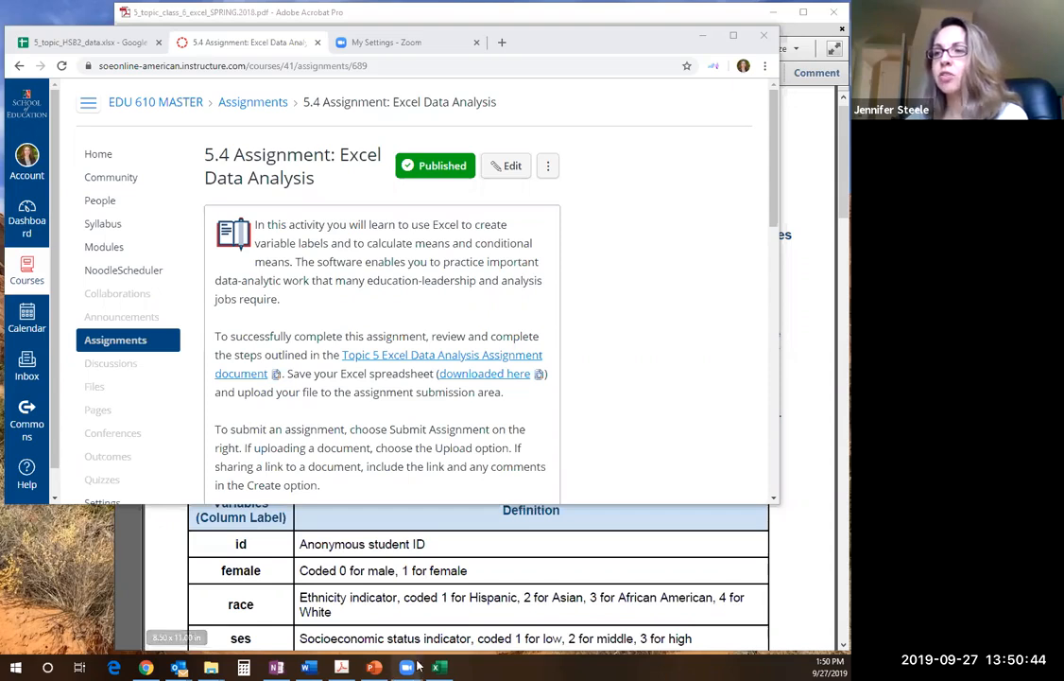
Switch between the assignment PDF in Adobe Acrobat and the 5.4 Assignment: Excel Data Analysis page in Chrome, ending on the PDF
{"action": "left_click", "coordinate": [368, 522]}
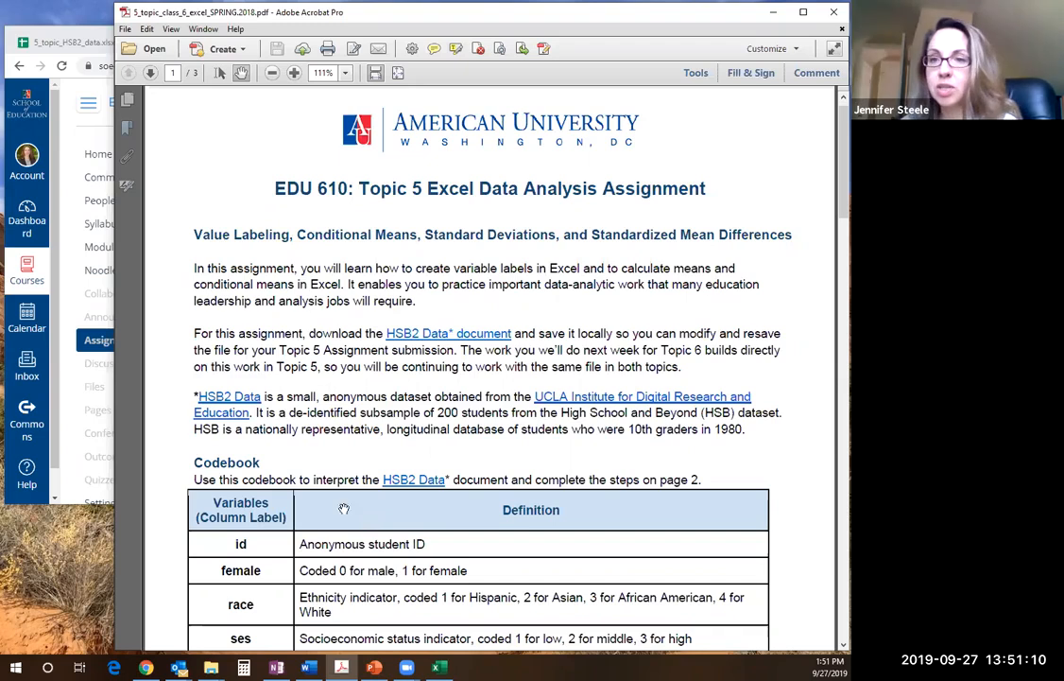
{"action": "left_click", "coordinate": [68, 41]}
{"action": "left_click", "coordinate": [253, 44]}
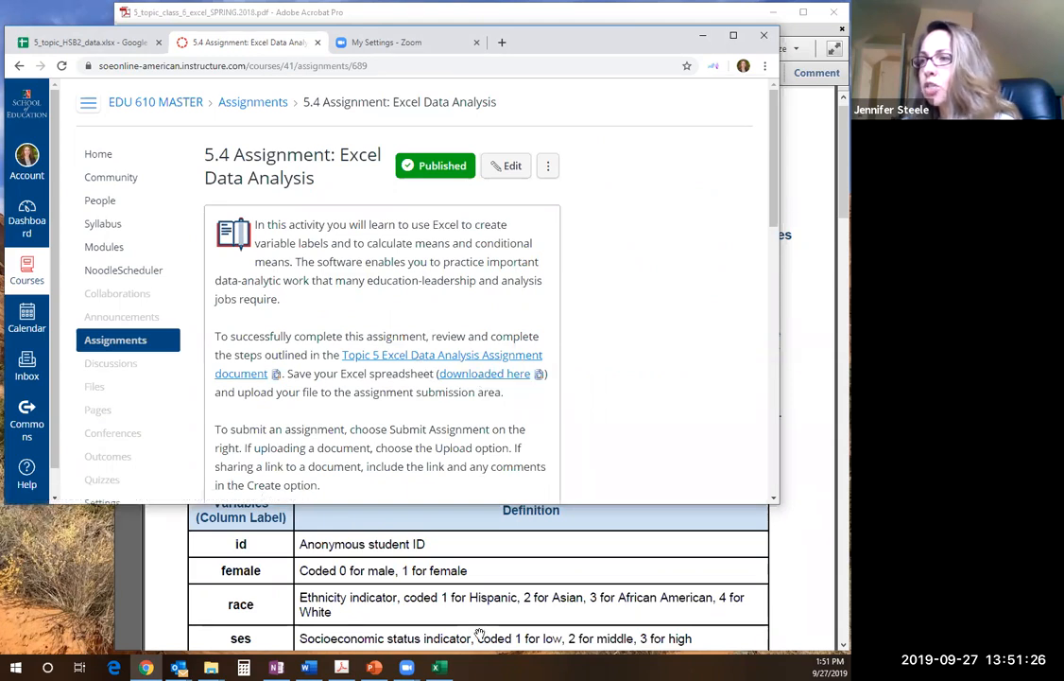
{"action": "left_click", "coordinate": [487, 569]}
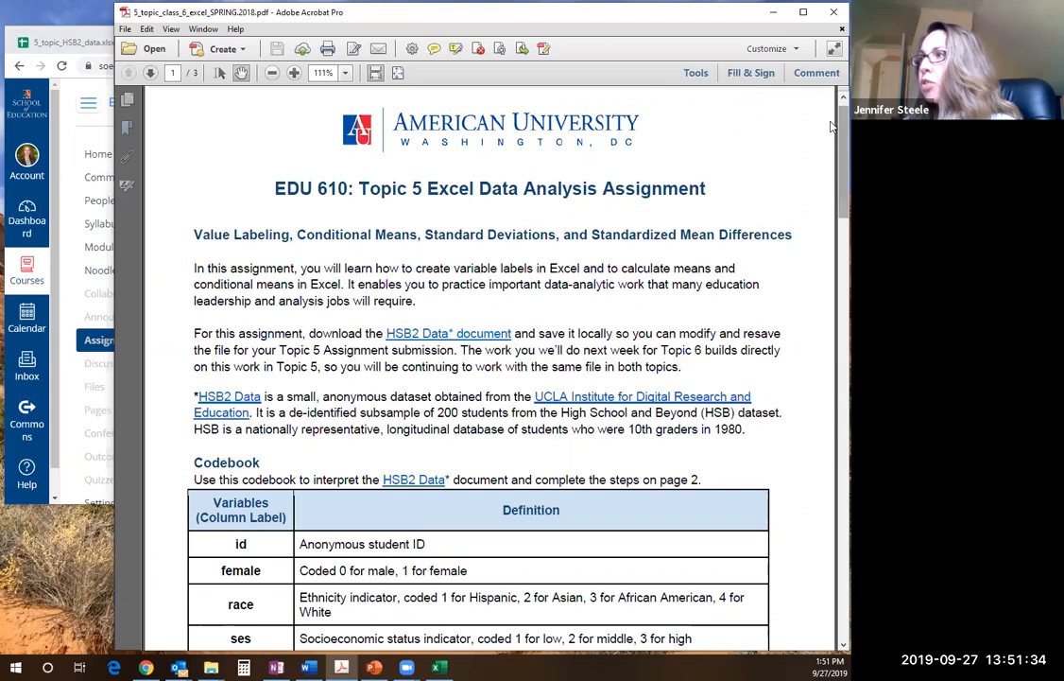
Read the introduction and the codebook's variable definitions on page 1 of the assignment PDF
{"action": "scroll", "coordinate": [831, 133], "scroll_direction": "down", "scroll_amount": 1}
{"action": "scroll", "coordinate": [832, 132], "scroll_direction": "down", "scroll_amount": 3}
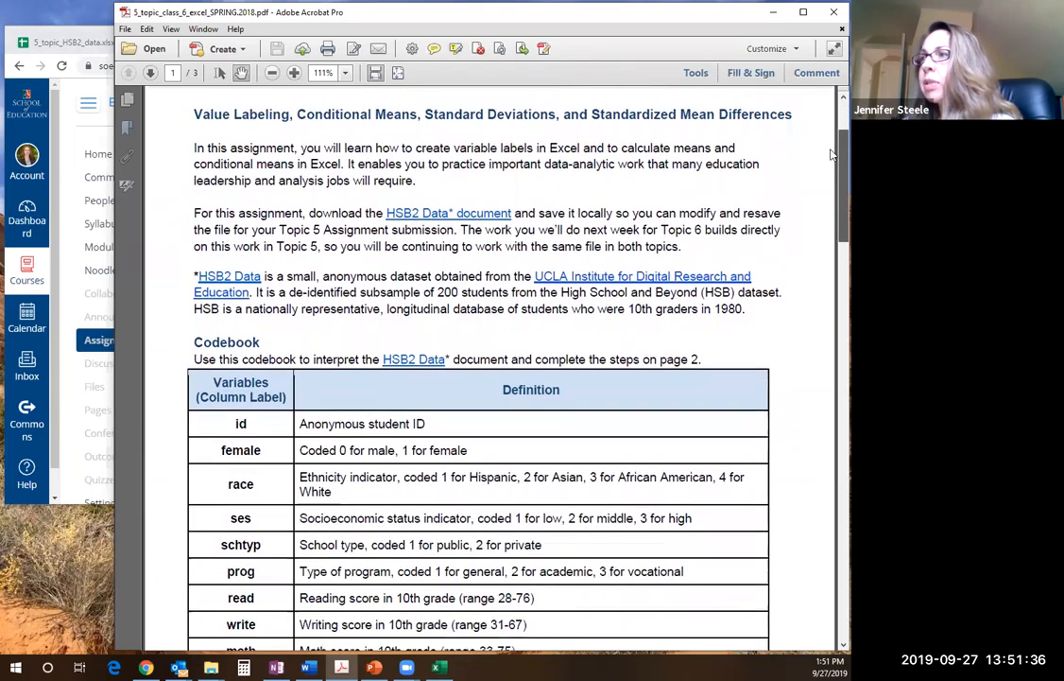
{"action": "scroll", "coordinate": [832, 156], "scroll_direction": "down", "scroll_amount": 2}
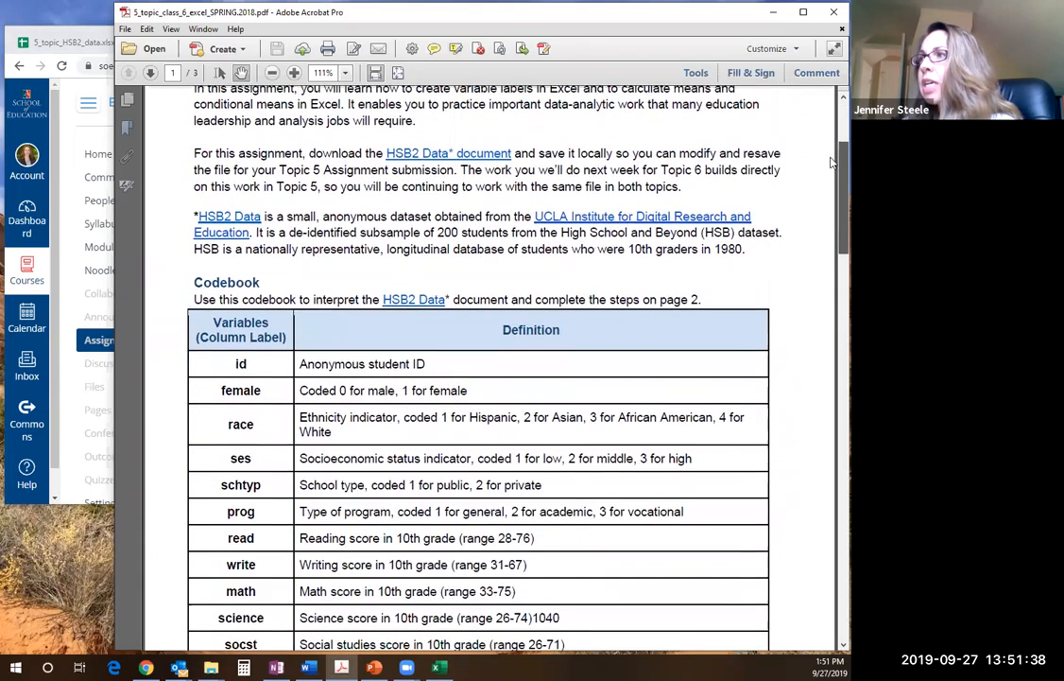
{"action": "scroll", "coordinate": [832, 162], "scroll_direction": "down", "scroll_amount": 2}
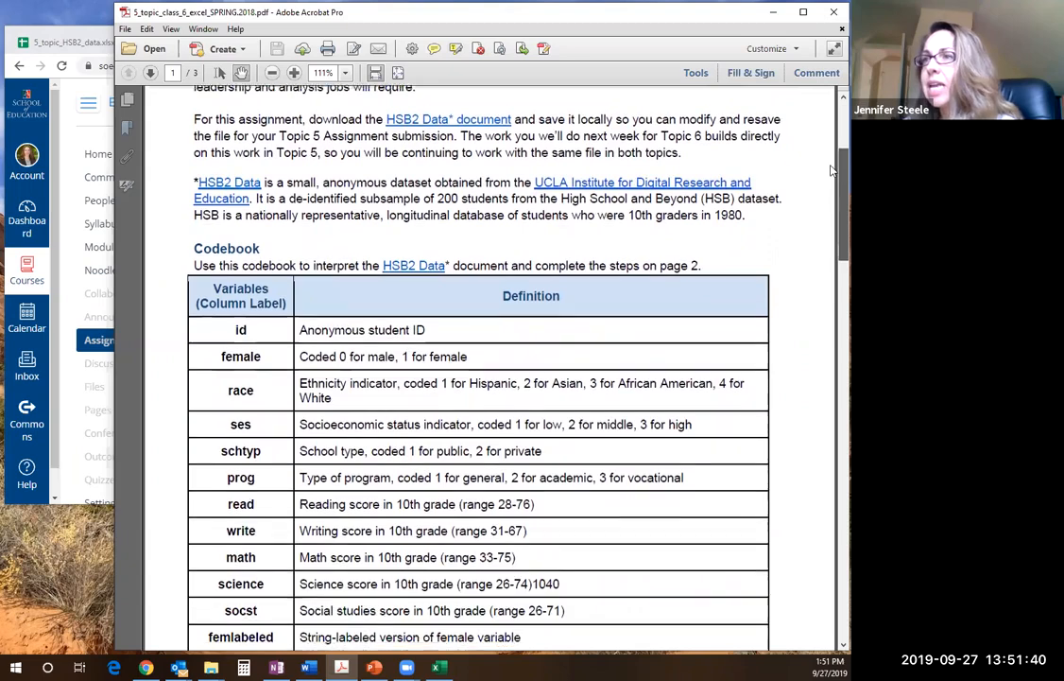
{"action": "scroll", "coordinate": [832, 176], "scroll_direction": "down", "scroll_amount": 1}
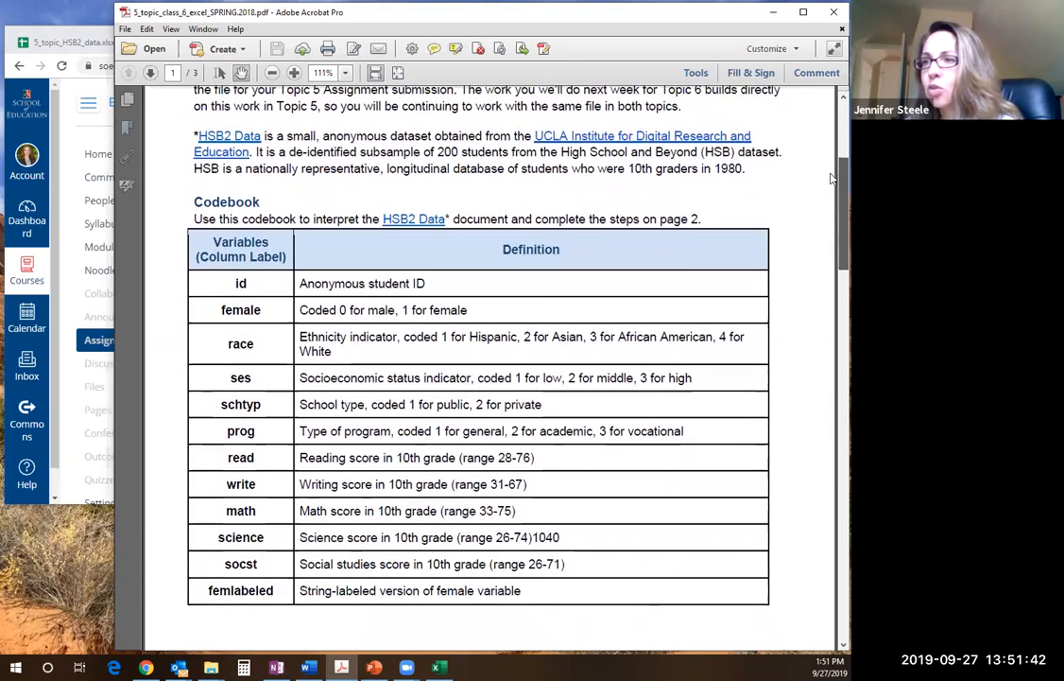
{"action": "scroll", "coordinate": [832, 180], "scroll_direction": "down", "scroll_amount": 1}
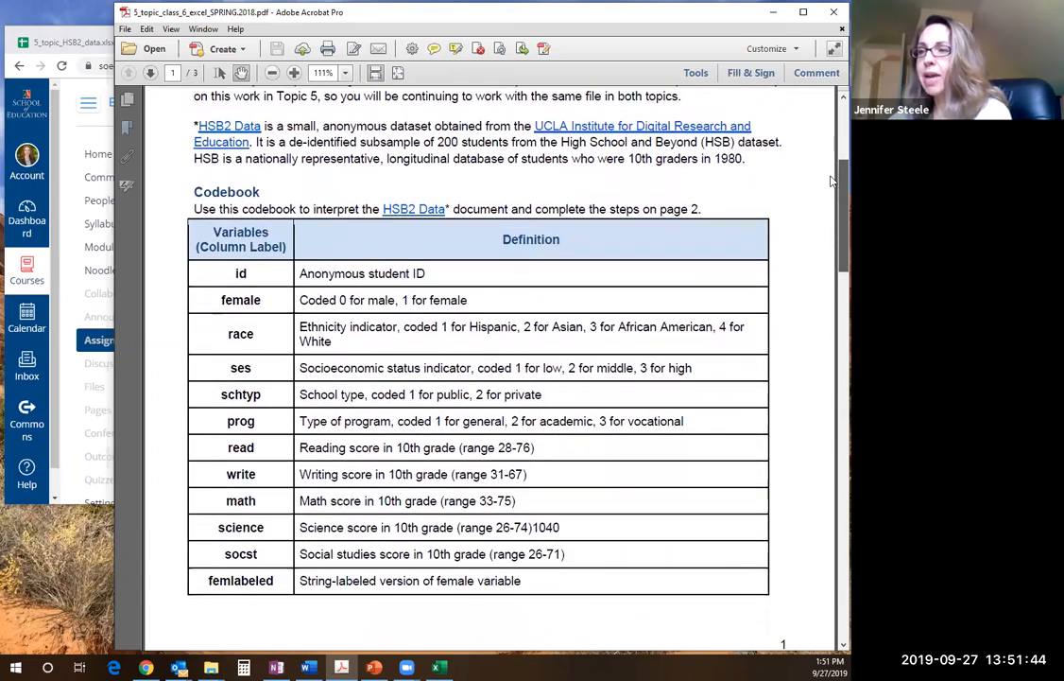
{"action": "scroll", "coordinate": [832, 176], "scroll_direction": "up", "scroll_amount": 4}
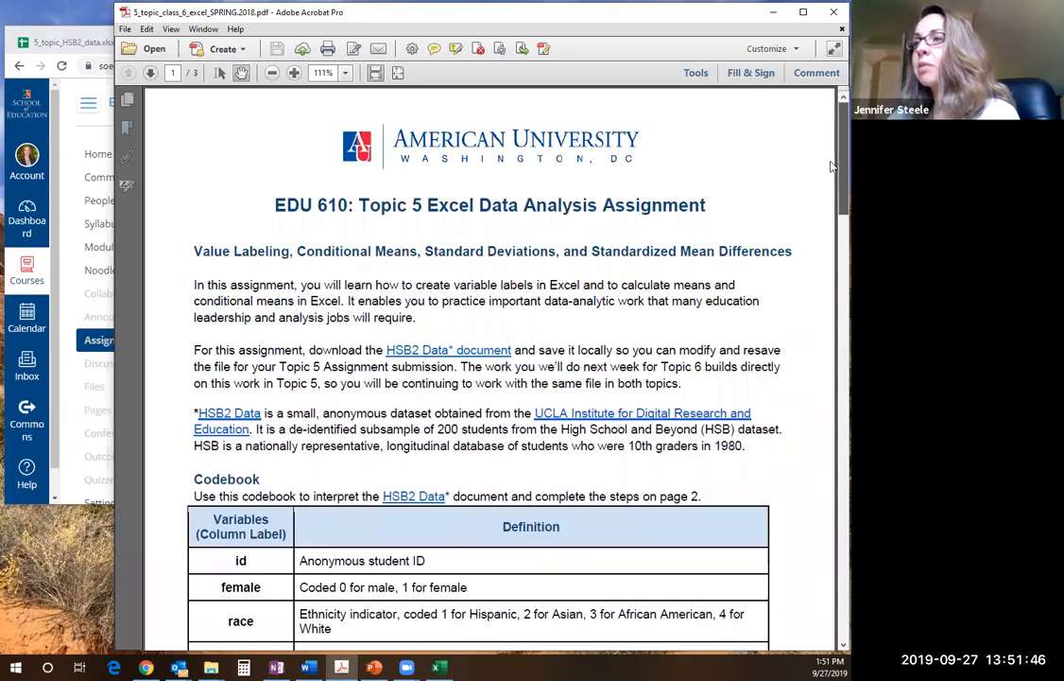
{"action": "scroll", "coordinate": [830, 170], "scroll_direction": "down", "scroll_amount": 5}
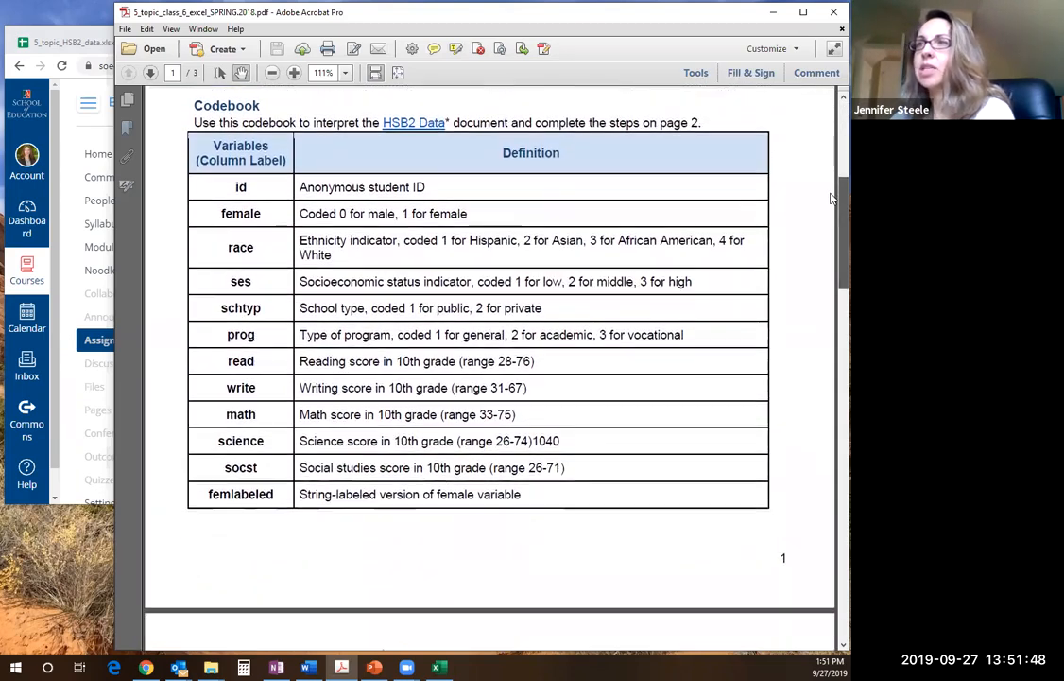
{"action": "scroll", "coordinate": [832, 198], "scroll_direction": "up", "scroll_amount": 1}
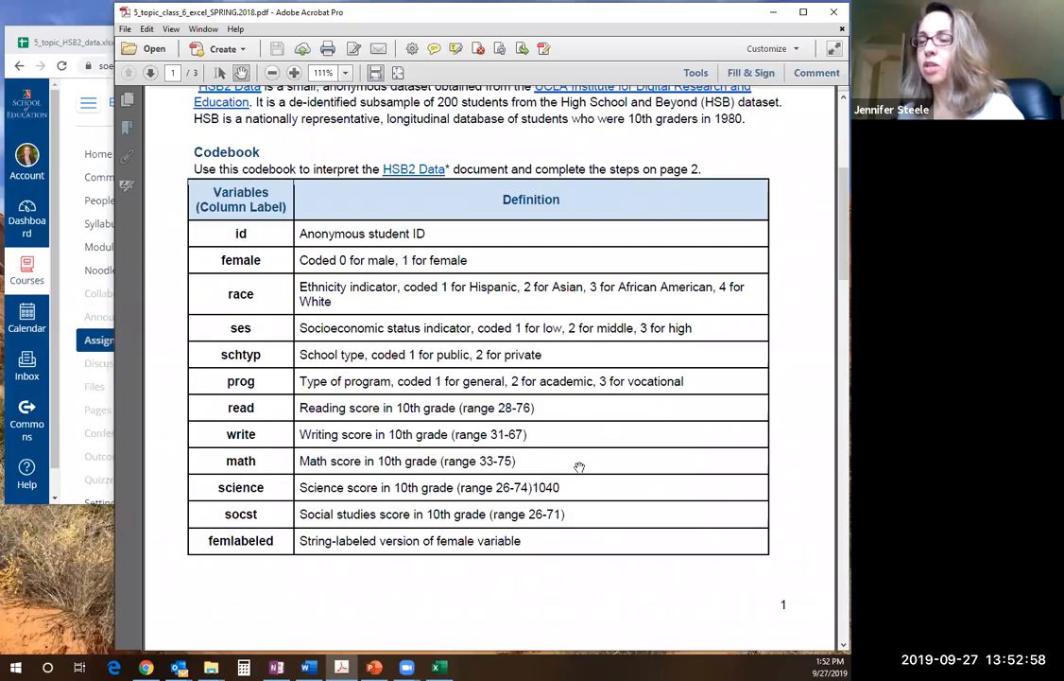
{"action": "left_click_drag", "start_coordinate": [548, 626], "coordinate": [546, 532]}
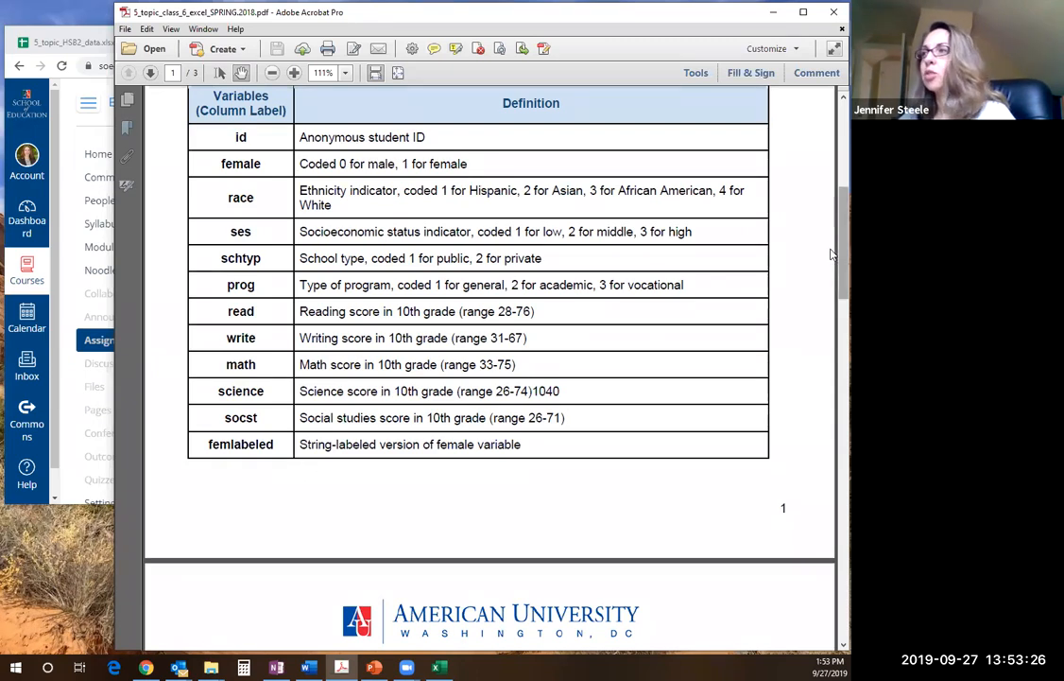
Read the assignment instructions on page 2, comparing the schlabeled task in item 1 with the codebook's variable definitions
{"action": "scroll", "coordinate": [832, 284], "scroll_direction": "down", "scroll_amount": 3}
{"action": "scroll", "coordinate": [831, 291], "scroll_direction": "down", "scroll_amount": 6}
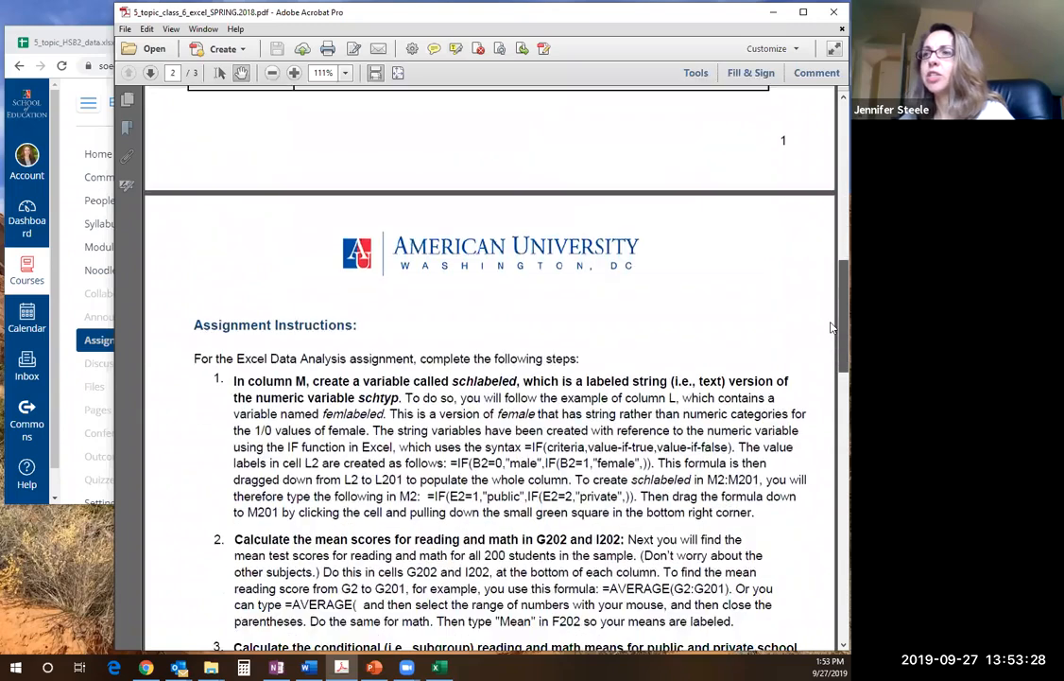
{"action": "scroll", "coordinate": [832, 340], "scroll_direction": "down", "scroll_amount": 4}
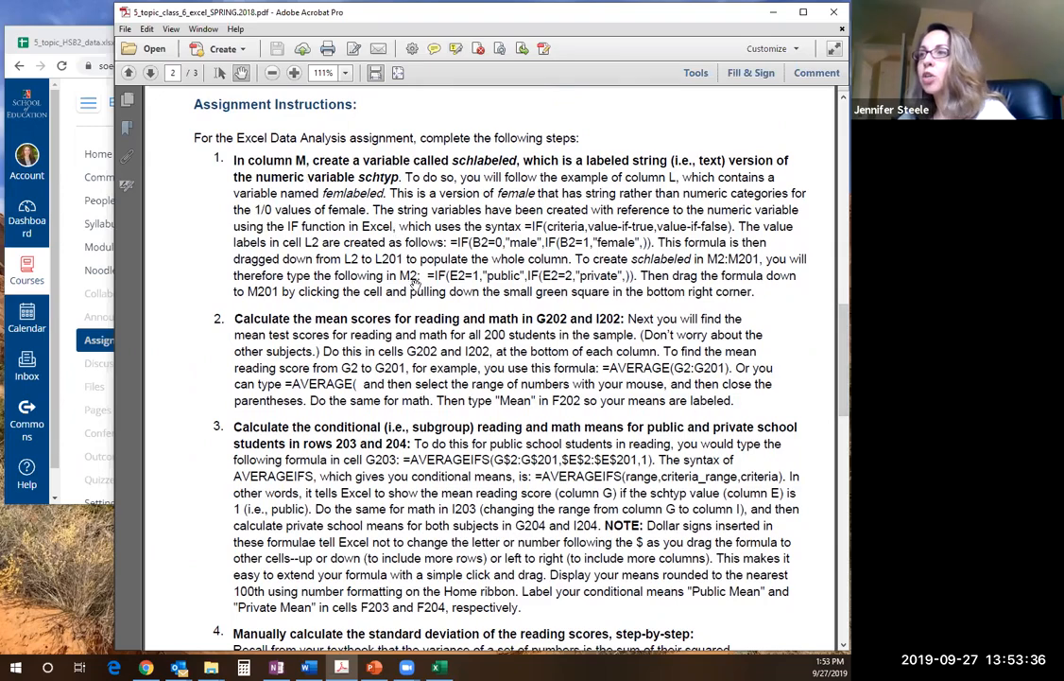
{"action": "scroll", "coordinate": [406, 205], "scroll_direction": "up", "scroll_amount": 1}
{"action": "scroll", "coordinate": [406, 205], "scroll_direction": "up", "scroll_amount": 5}
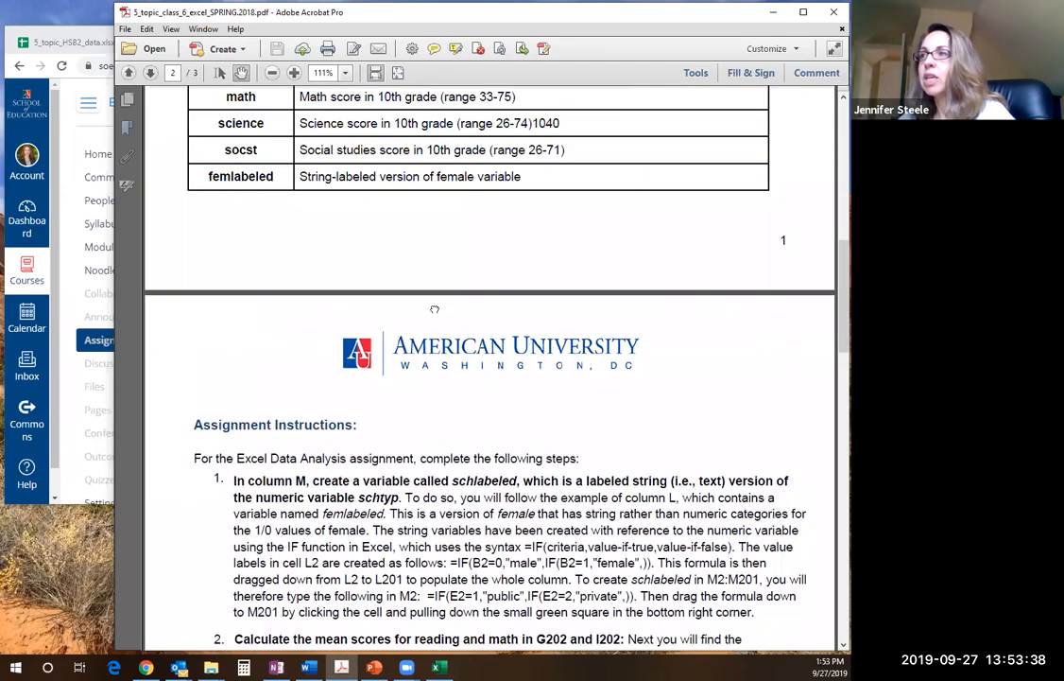
{"action": "scroll", "coordinate": [432, 246], "scroll_direction": "down", "scroll_amount": 6}
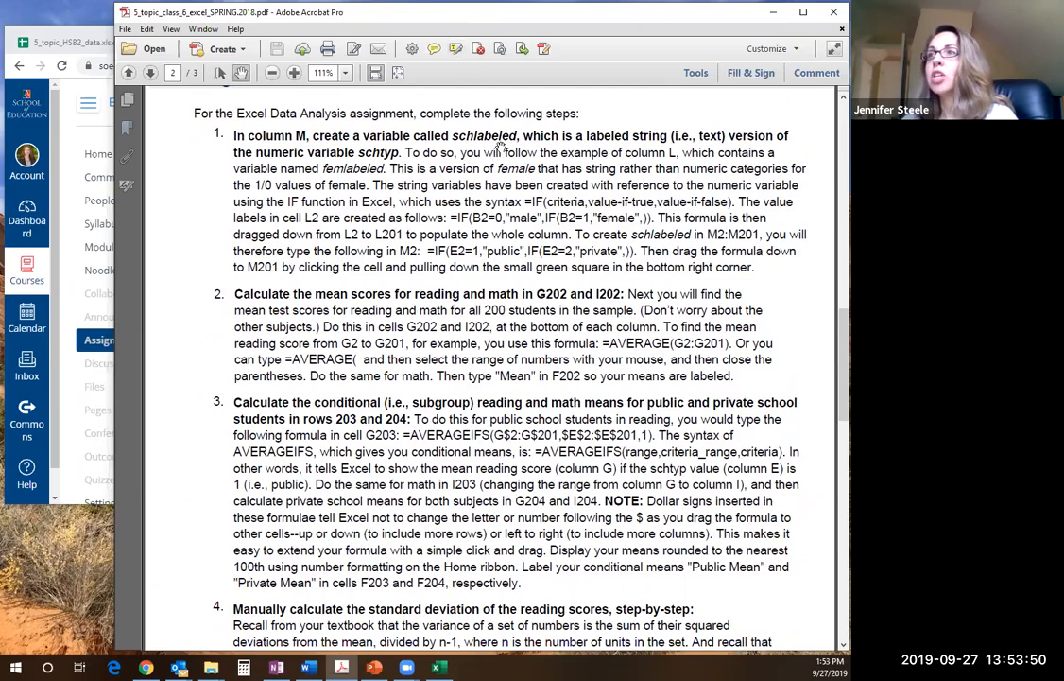
{"action": "scroll", "coordinate": [522, 310], "scroll_direction": "up", "scroll_amount": 10}
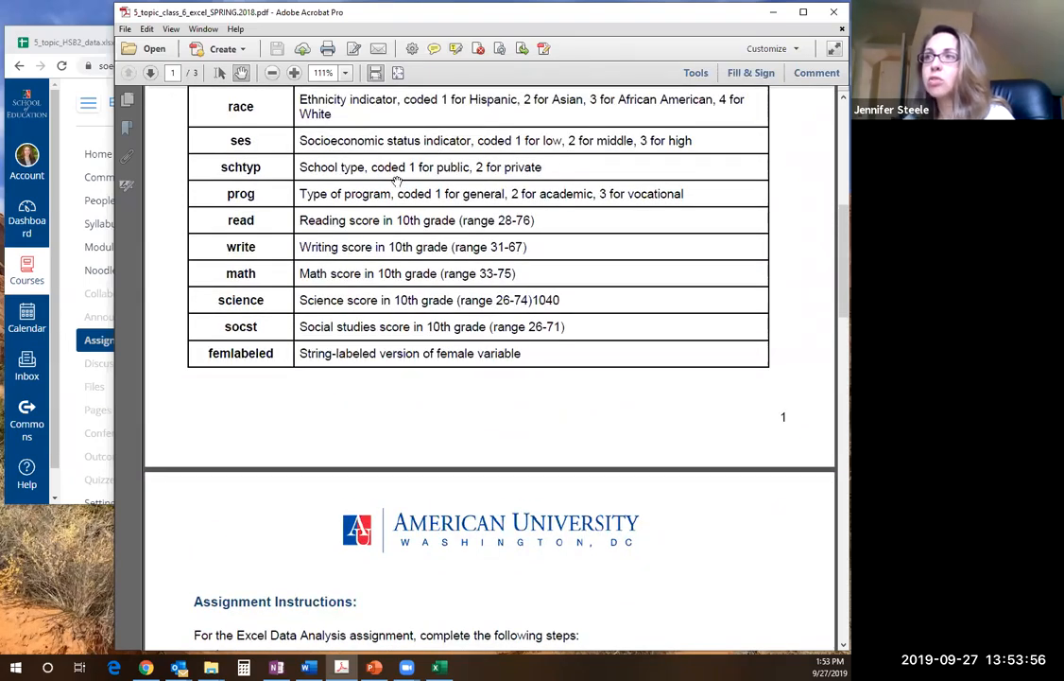
{"action": "scroll", "coordinate": [424, 541], "scroll_direction": "down", "scroll_amount": 10}
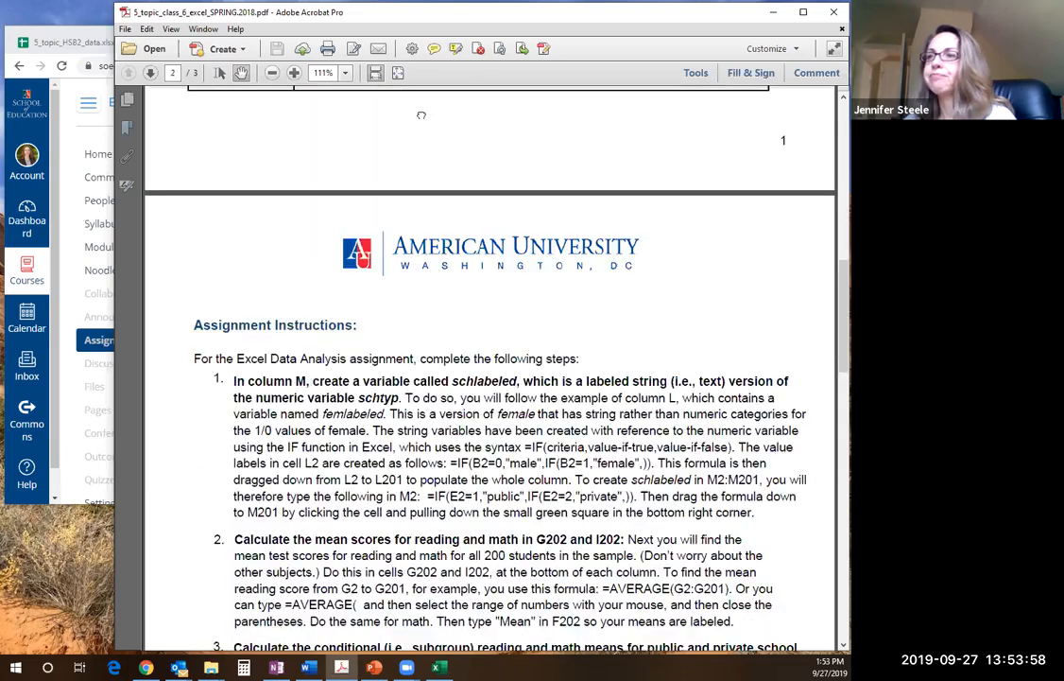
{"action": "scroll", "coordinate": [408, 268], "scroll_direction": "down", "scroll_amount": 1}
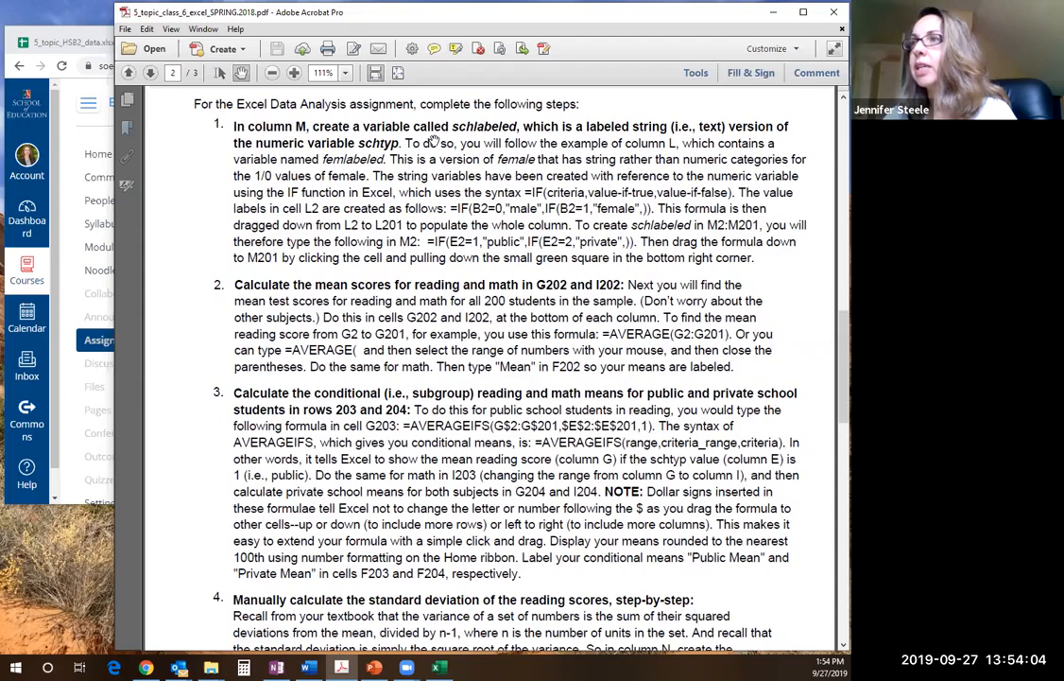
Switch to the HSB2_data.xlsx workbook in Excel and maximize its window
{"action": "left_click", "coordinate": [440, 667]}
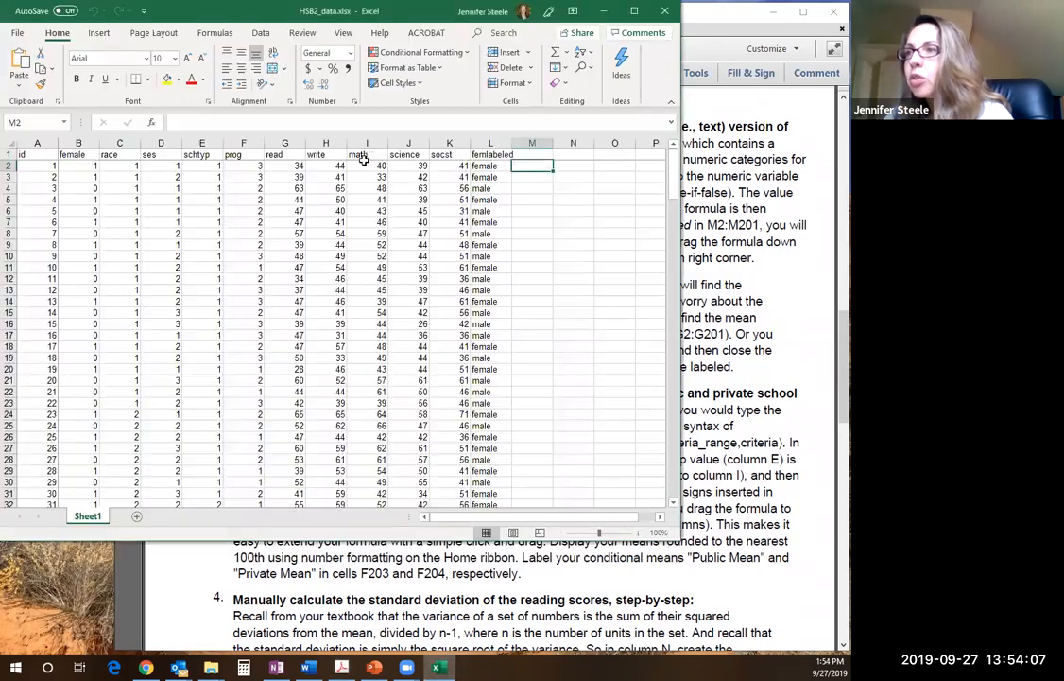
{"action": "left_click", "coordinate": [601, 12]}
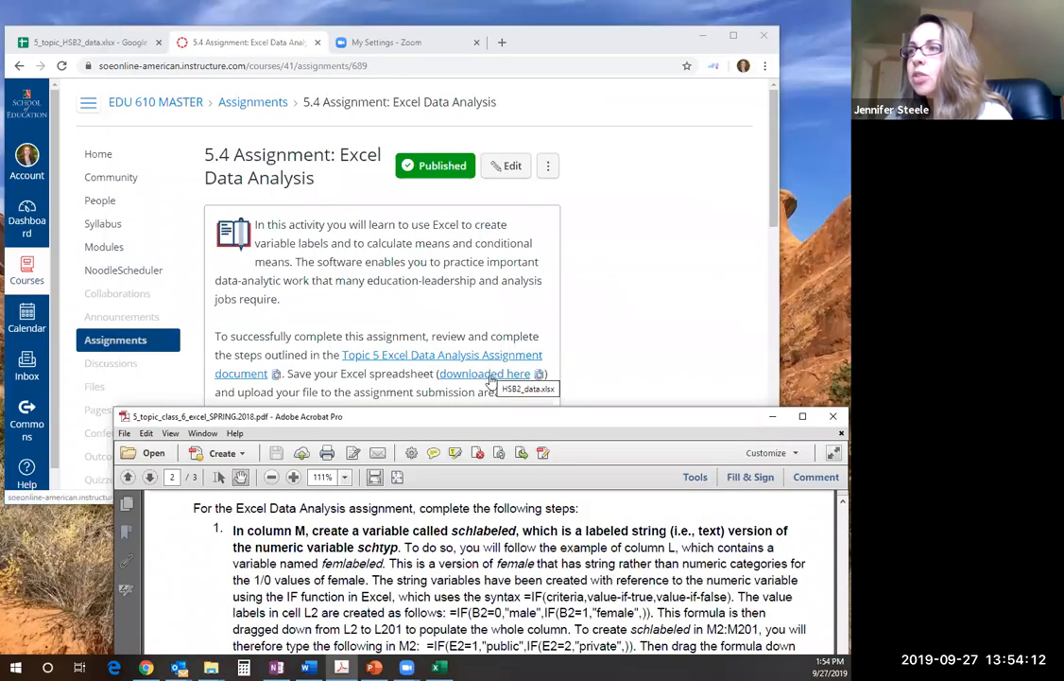
{"action": "left_click_drag", "start_coordinate": [516, 424], "coordinate": [522, 14]}
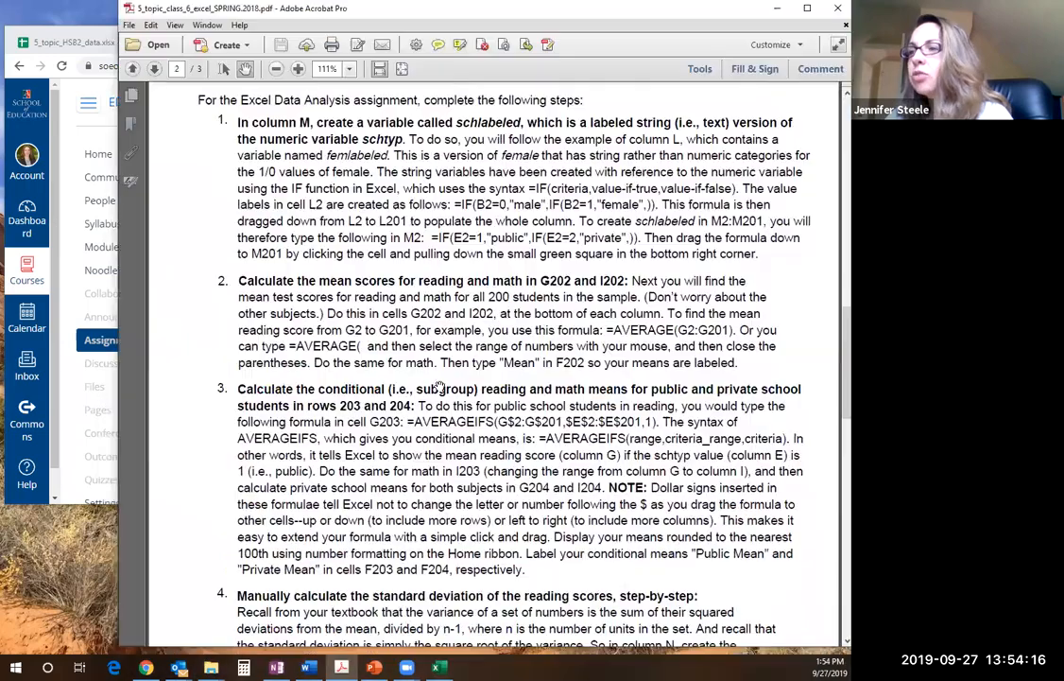
{"action": "left_click", "coordinate": [443, 665]}
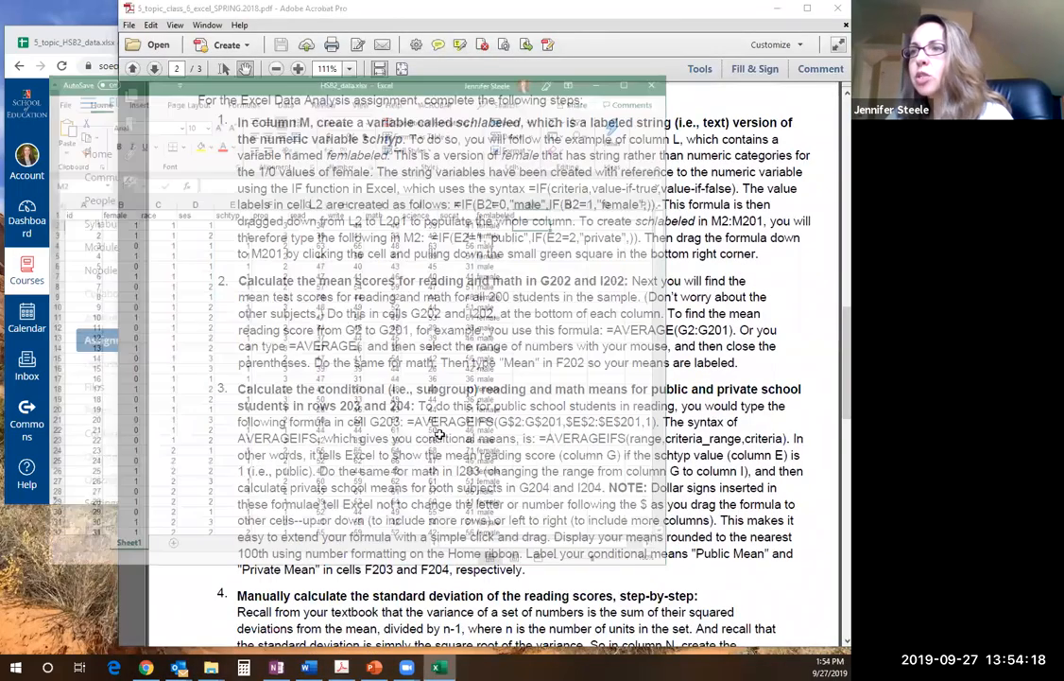
{"action": "left_click", "coordinate": [654, 101]}
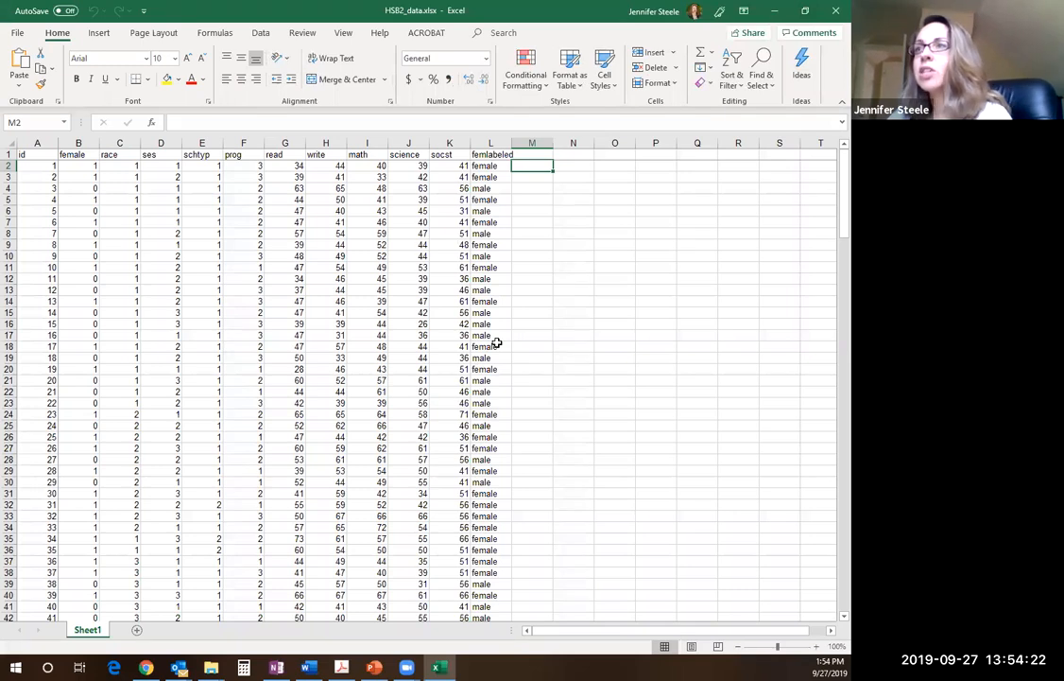
Examine the variable names in row 1 and the student records beneath them, from the id column through femlabeled down to row 201
{"action": "left_click_drag", "start_coordinate": [34, 154], "coordinate": [481, 142]}
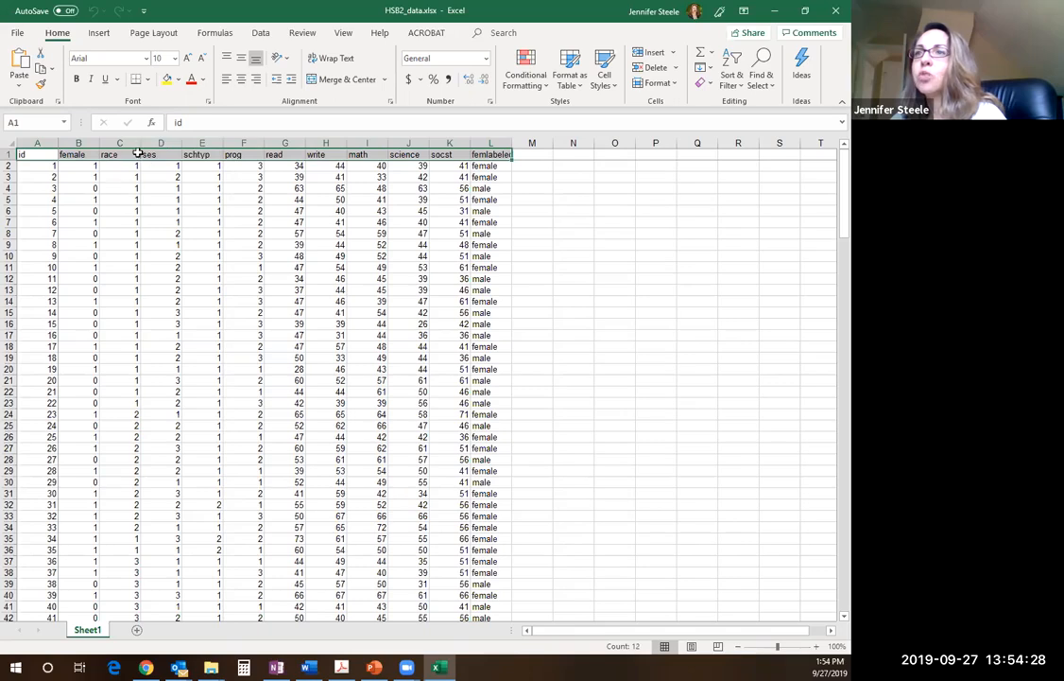
{"action": "left_click", "coordinate": [199, 154]}
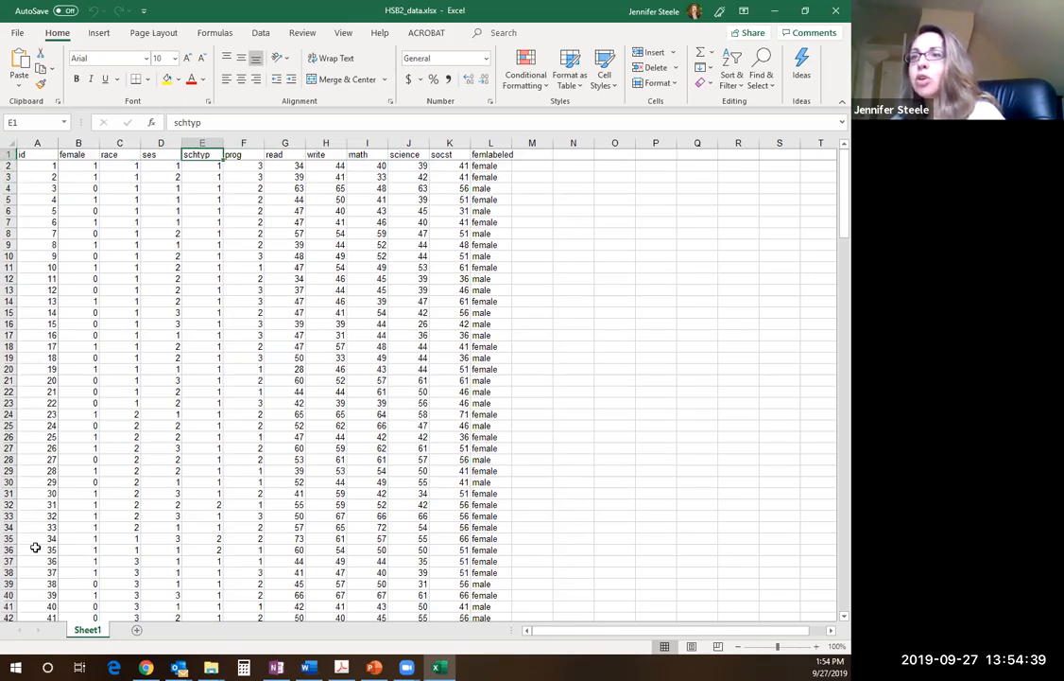
{"action": "left_click", "coordinate": [44, 164]}
{"action": "left_click_drag", "start_coordinate": [44, 164], "coordinate": [40, 595]}
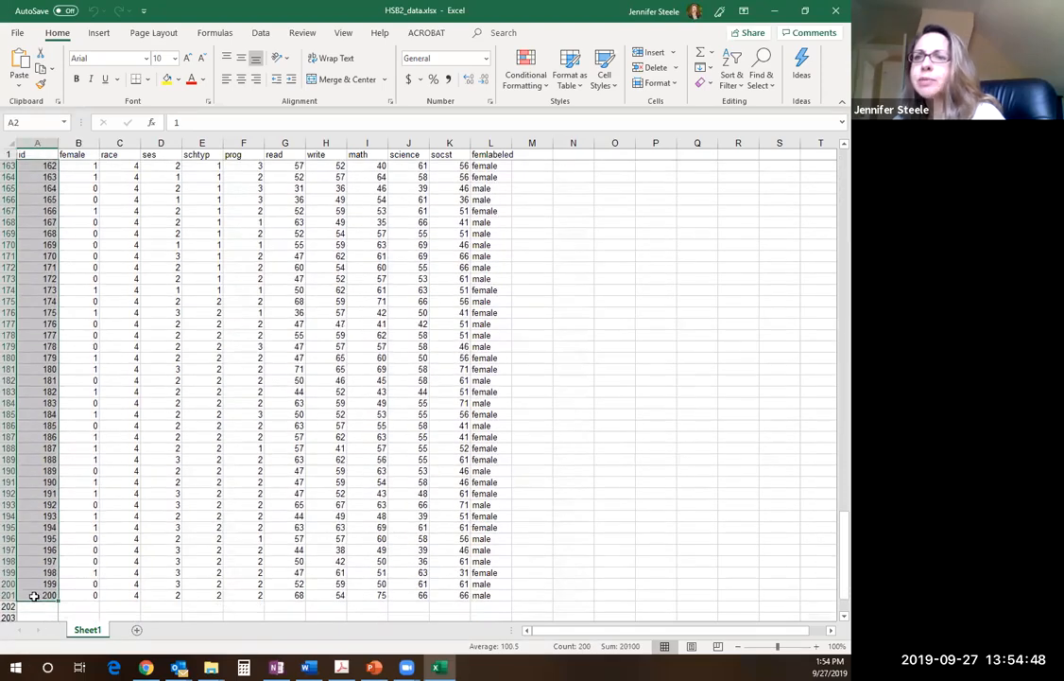
{"action": "left_click", "coordinate": [83, 594]}
{"action": "left_click_drag", "start_coordinate": [249, 578], "coordinate": [487, 166]}
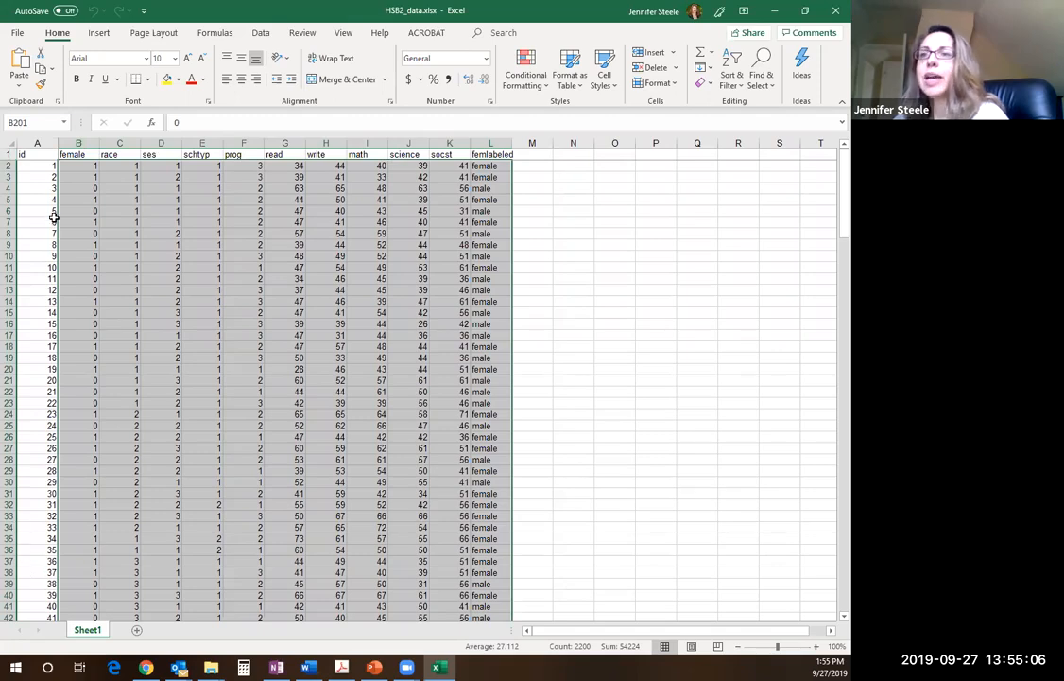
{"action": "left_click_drag", "start_coordinate": [38, 176], "coordinate": [492, 414]}
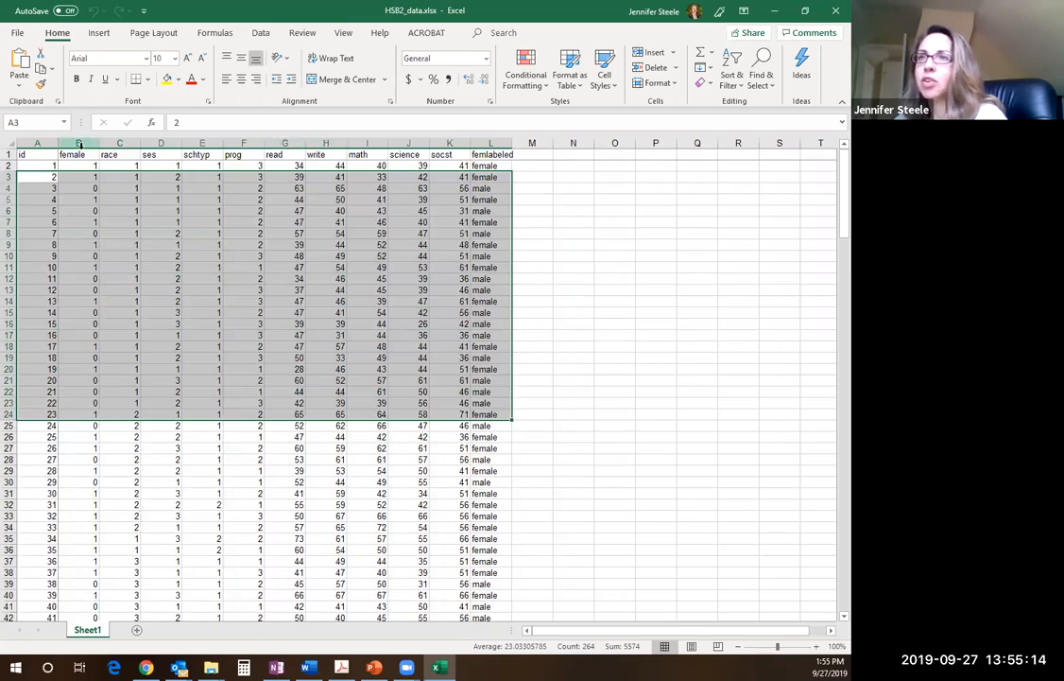
{"action": "left_click", "coordinate": [39, 164]}
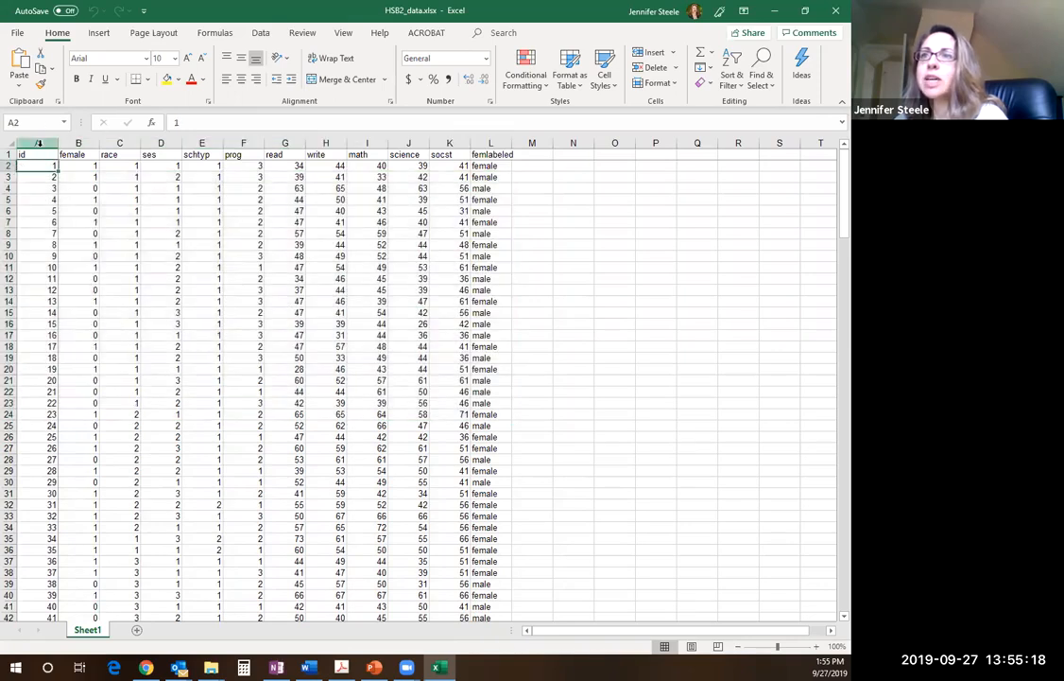
{"action": "left_click", "coordinate": [8, 123]}
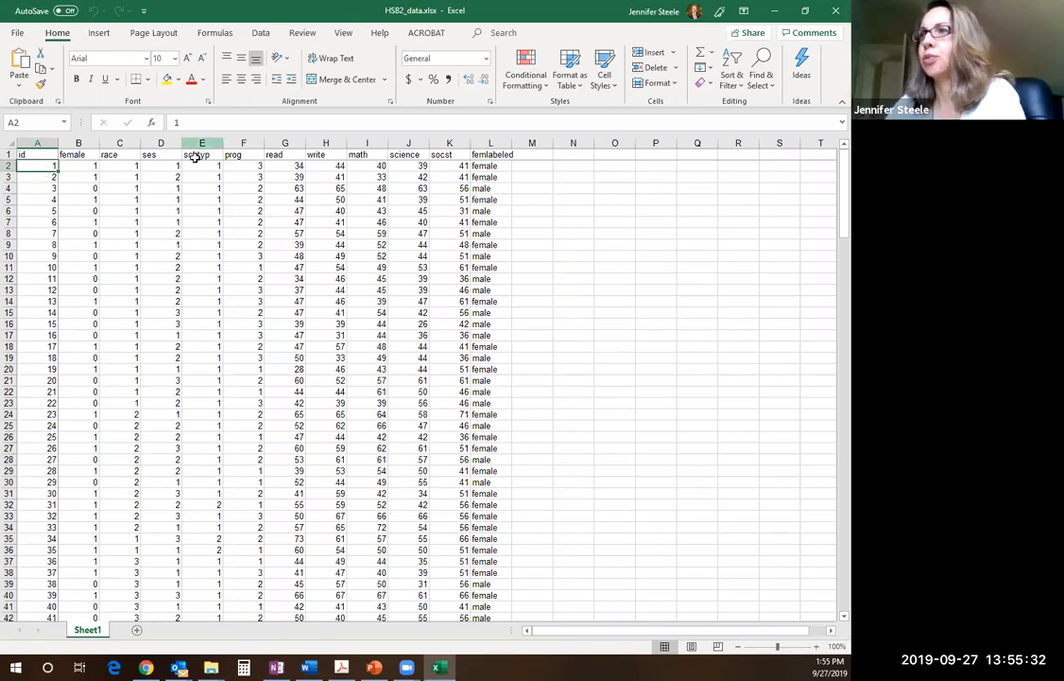
Inspect the contents of socst cell K2 and the IF formulas behind femlabeled cells L5 and L2
{"action": "left_click", "coordinate": [444, 167]}
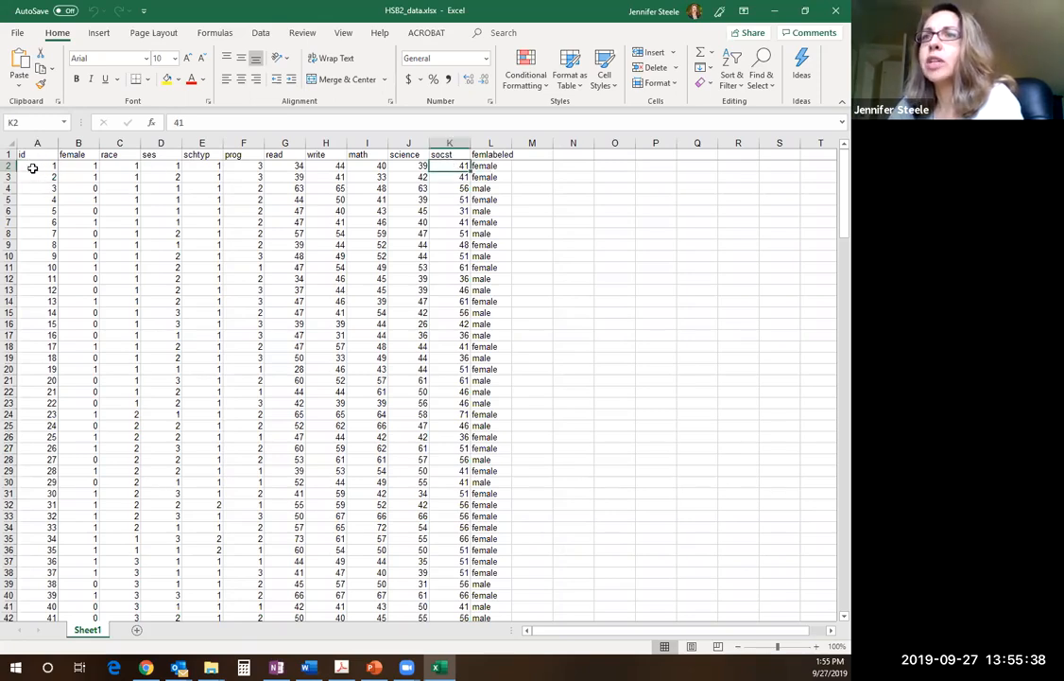
{"action": "double_click", "coordinate": [453, 166]}
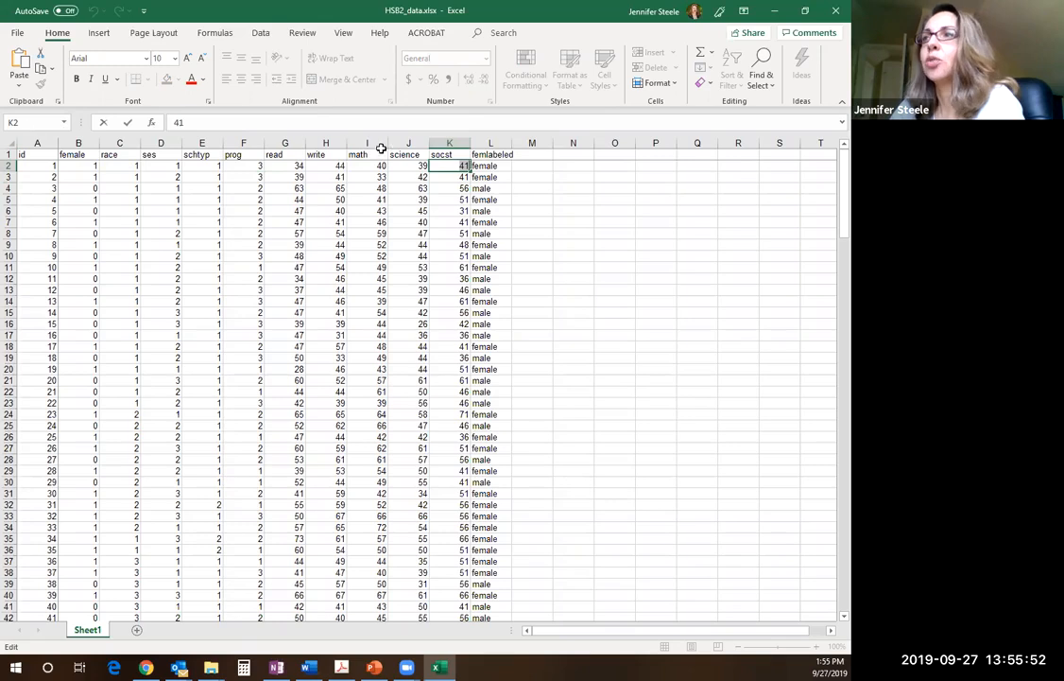
{"action": "left_click", "coordinate": [491, 199]}
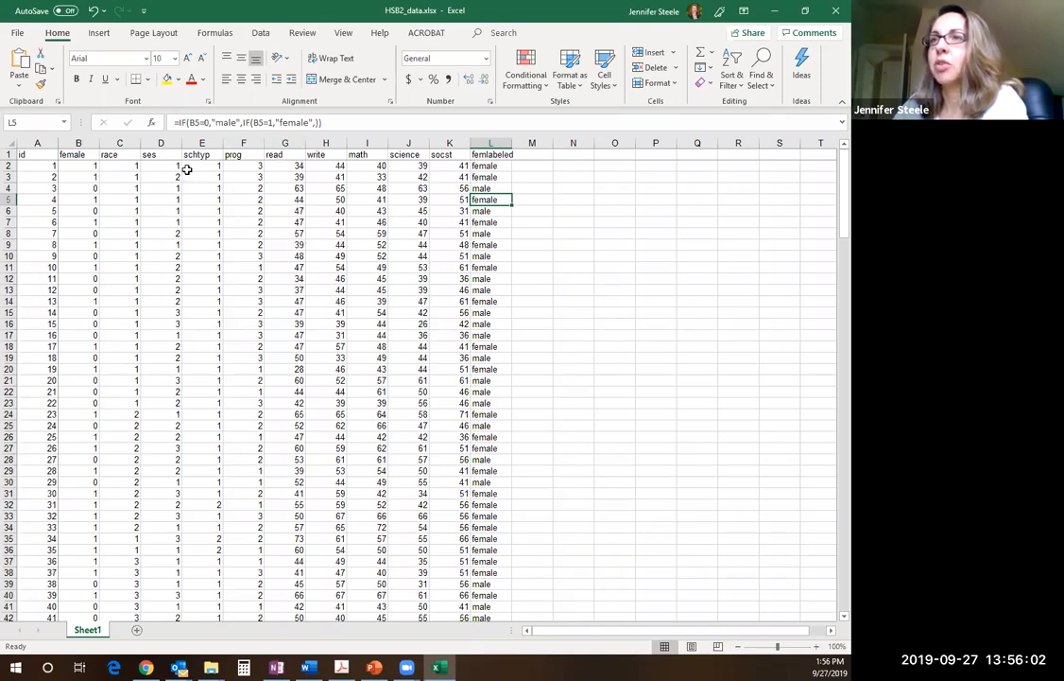
{"action": "left_click", "coordinate": [485, 167]}
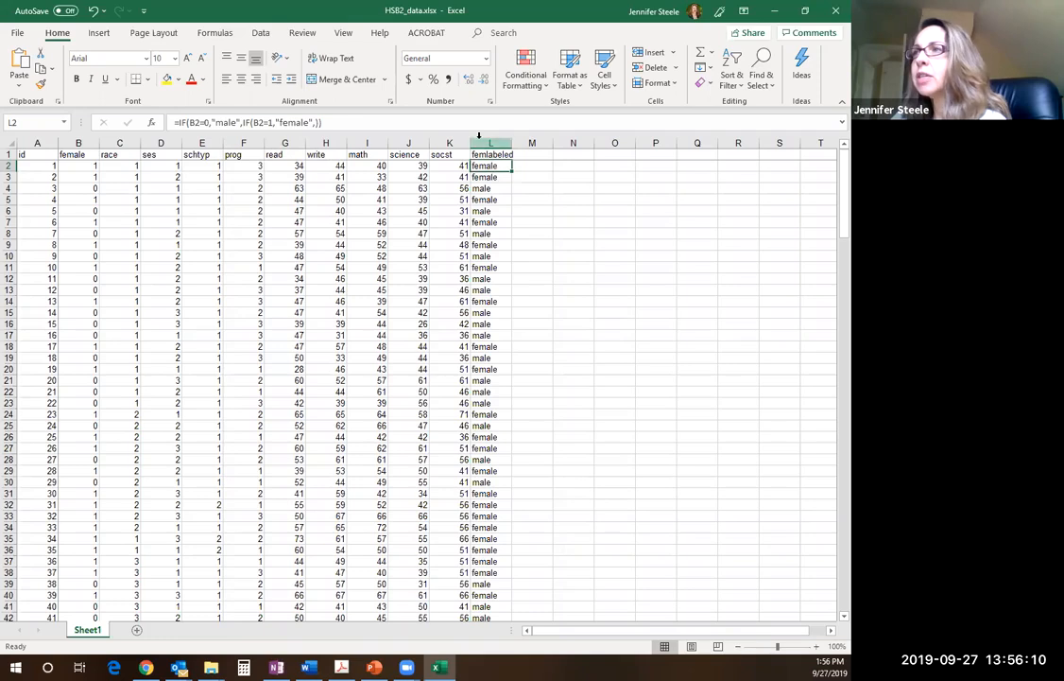
{"action": "triple_click", "coordinate": [329, 121]}
{"action": "type", "text": "="}
{"action": "left_click", "coordinate": [573, 210]}
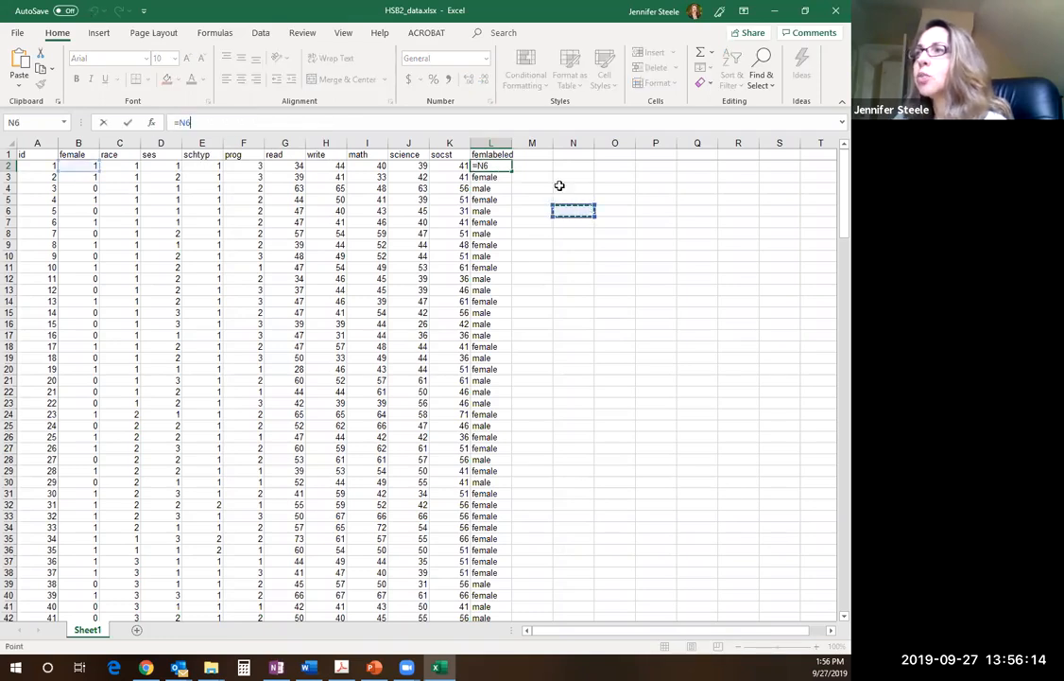
{"action": "key", "text": "ctrl+z"}
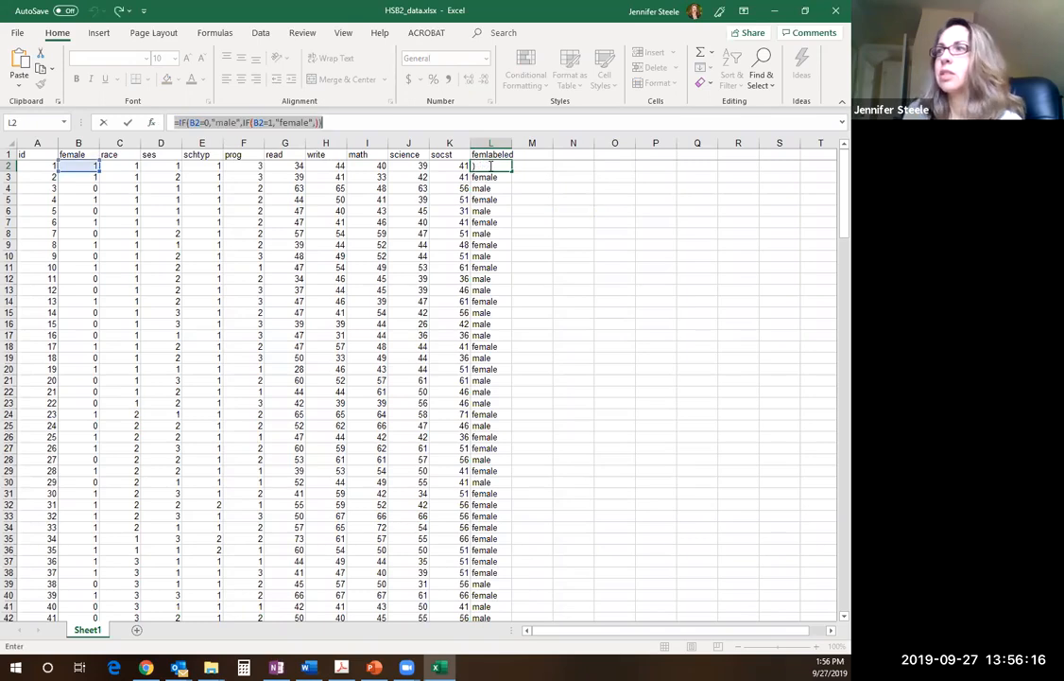
{"action": "key", "text": "Return"}
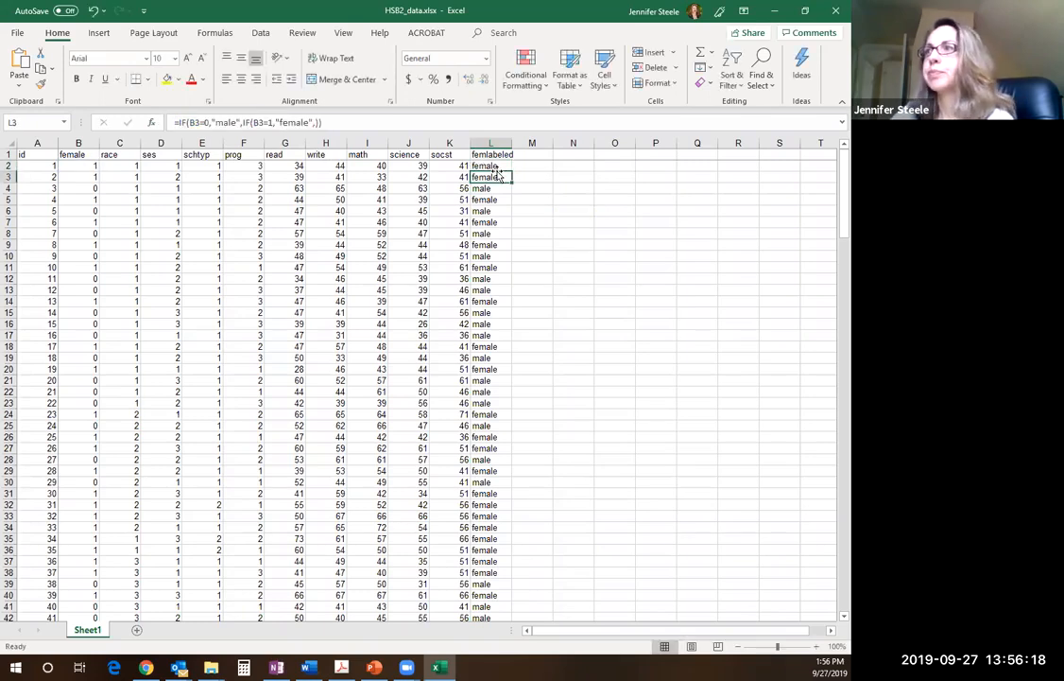
Examine the outer IF in femlabeled cell L2's formula, covering its B2=0 criterion and "male" value-if-true
{"action": "left_click", "coordinate": [489, 165]}
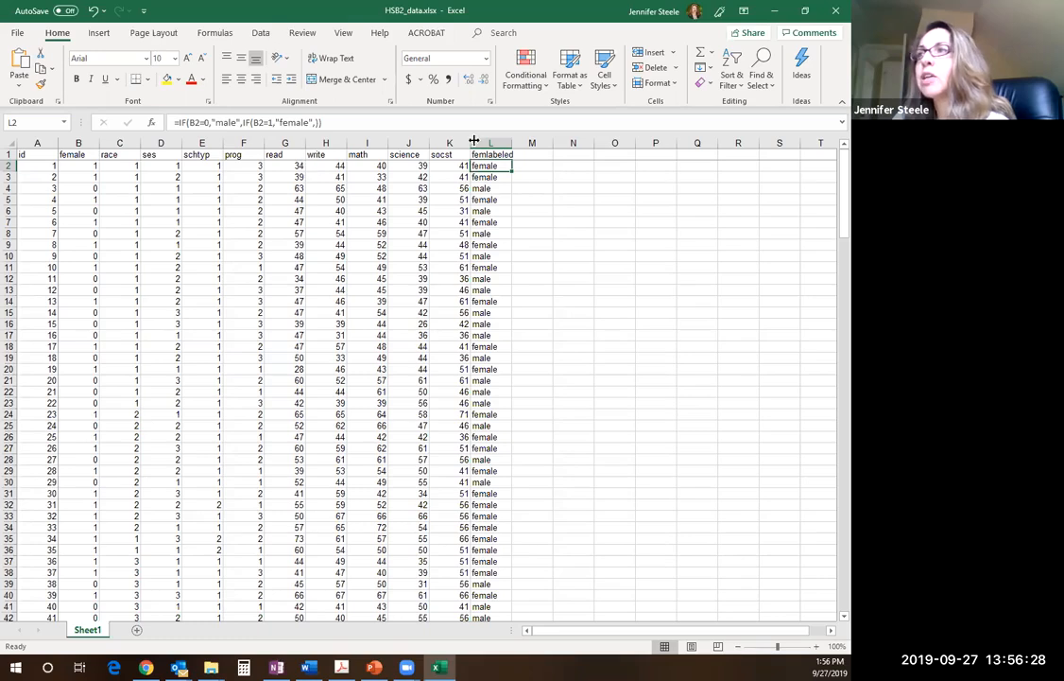
{"action": "left_click_drag", "start_coordinate": [342, 122], "coordinate": [174, 120]}
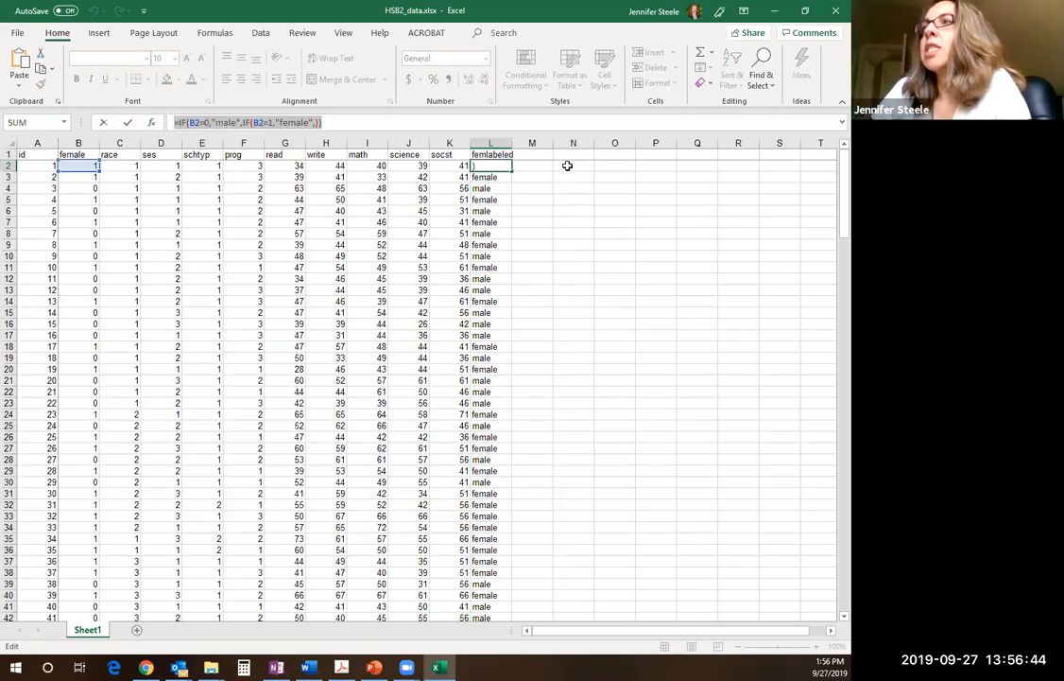
{"action": "left_click", "coordinate": [177, 122]}
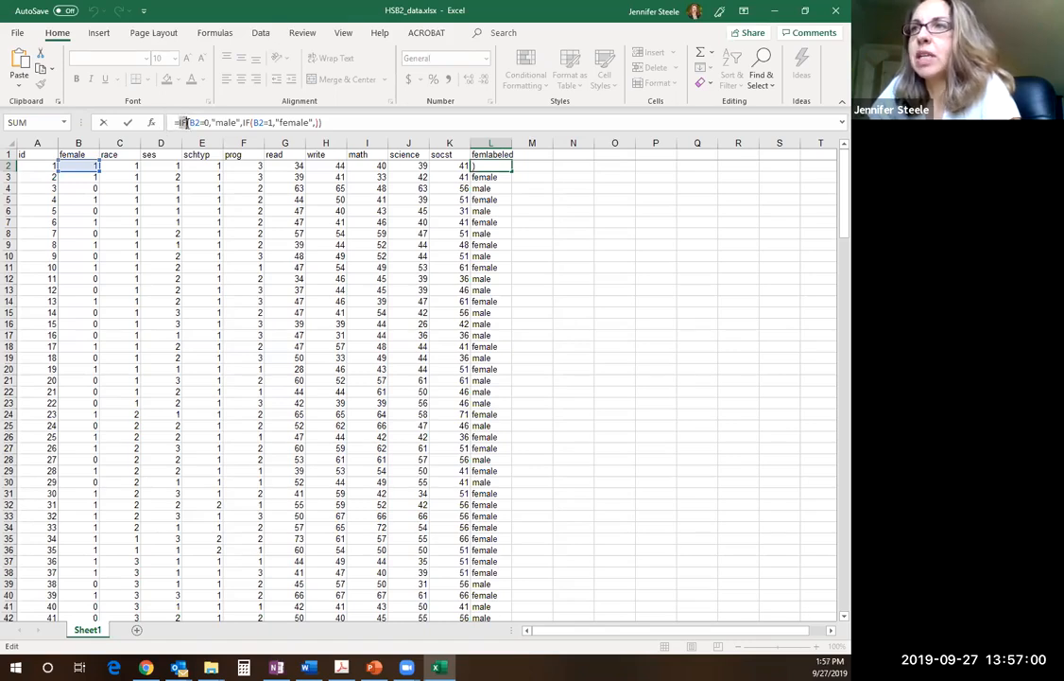
{"action": "left_click_drag", "start_coordinate": [174, 122], "coordinate": [213, 123]}
{"action": "left_click_drag", "start_coordinate": [282, 117], "coordinate": [332, 123]}
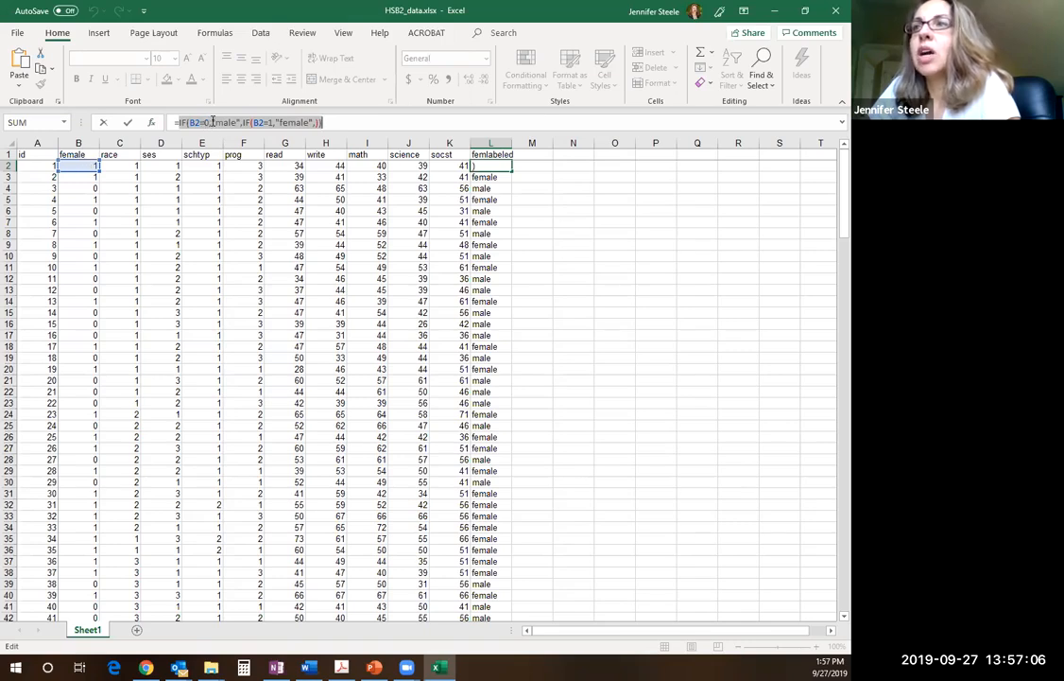
{"action": "left_click_drag", "start_coordinate": [239, 122], "coordinate": [212, 122]}
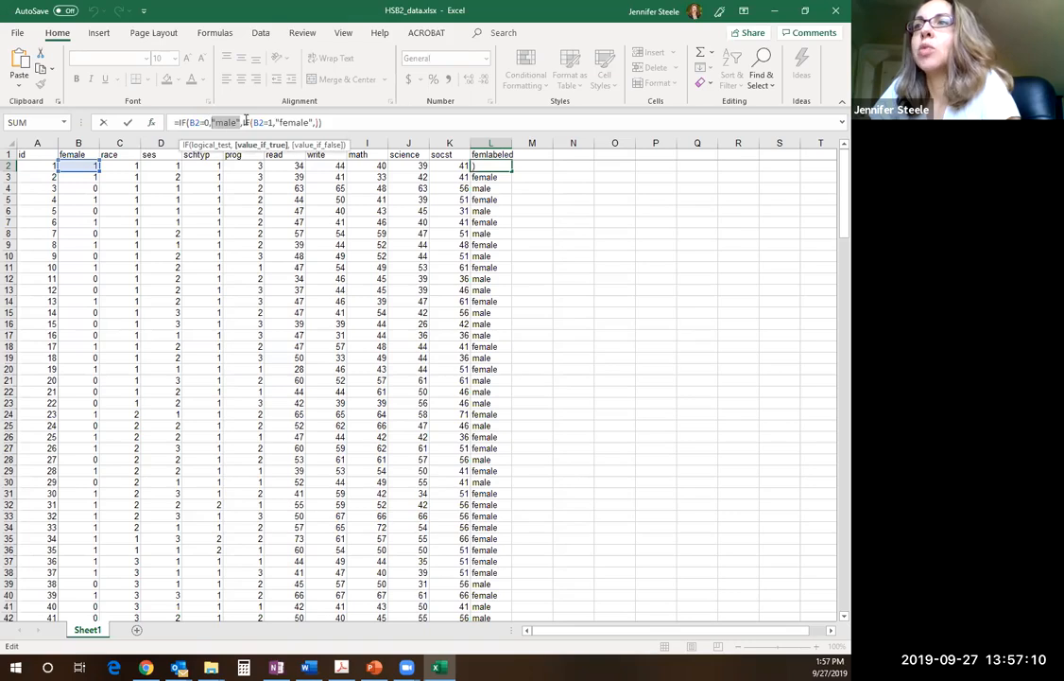
Examine the nested IF that serves as L2's value-if-false, from its B2=1 criterion and "female" label to its empty final argument
{"action": "left_click", "coordinate": [243, 122]}
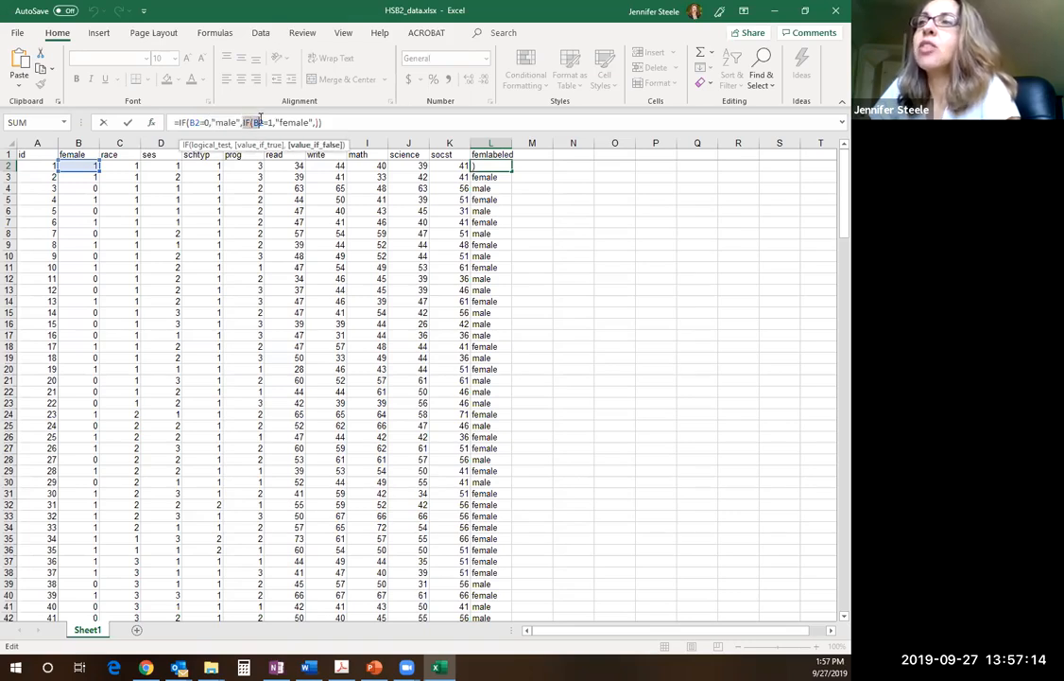
{"action": "left_click_drag", "start_coordinate": [242, 121], "coordinate": [308, 126]}
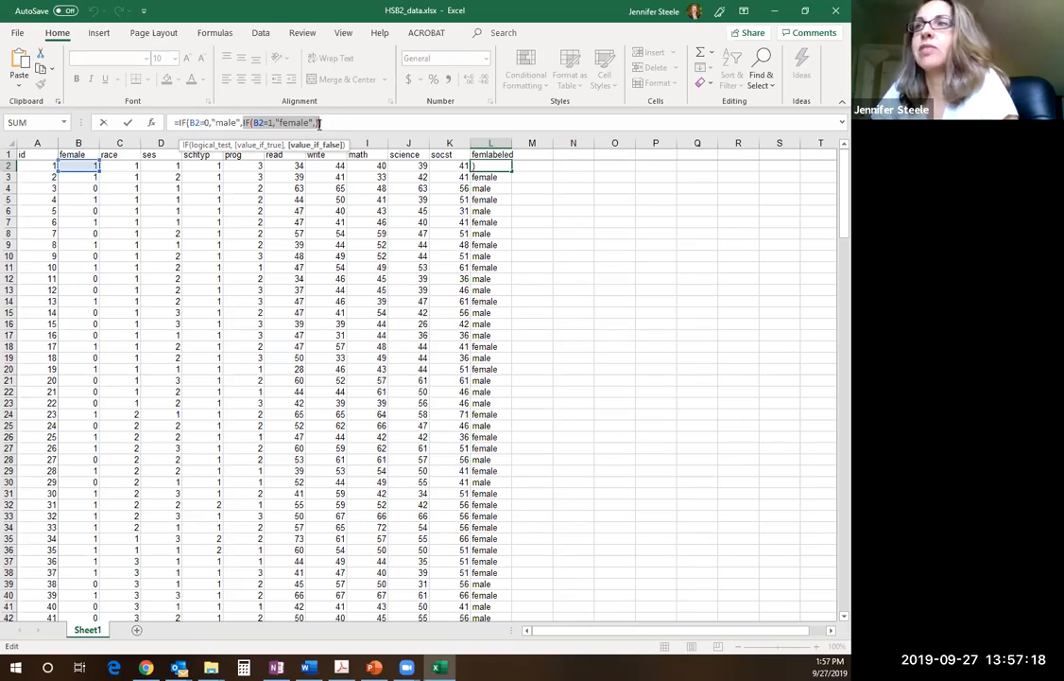
{"action": "left_click_drag", "start_coordinate": [253, 123], "coordinate": [274, 123]}
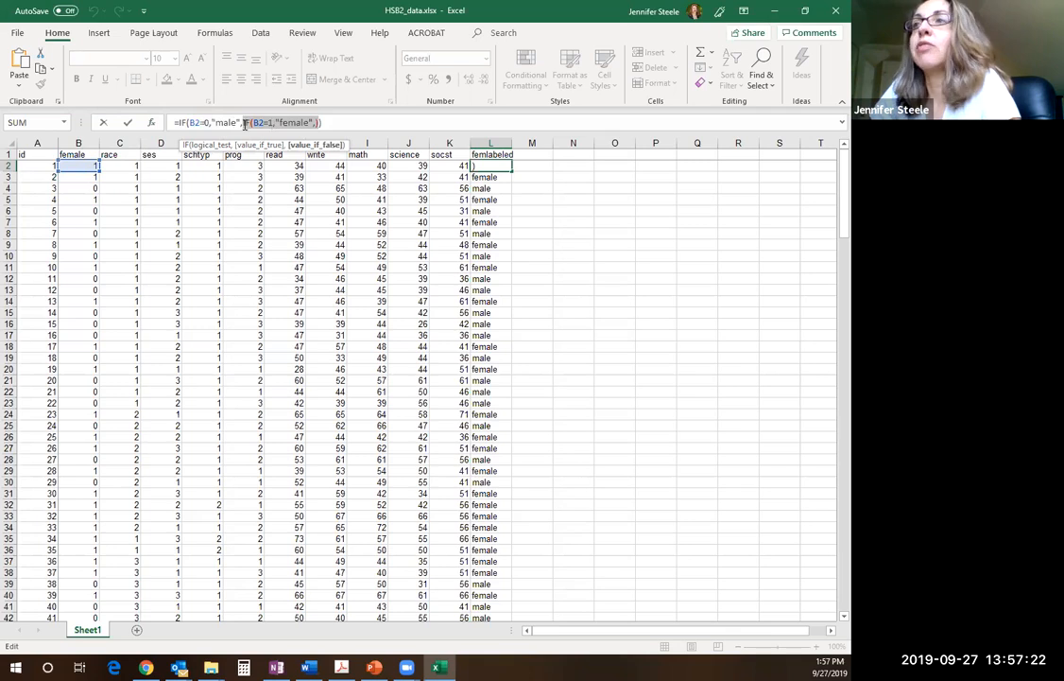
{"action": "left_click_drag", "start_coordinate": [275, 123], "coordinate": [308, 121]}
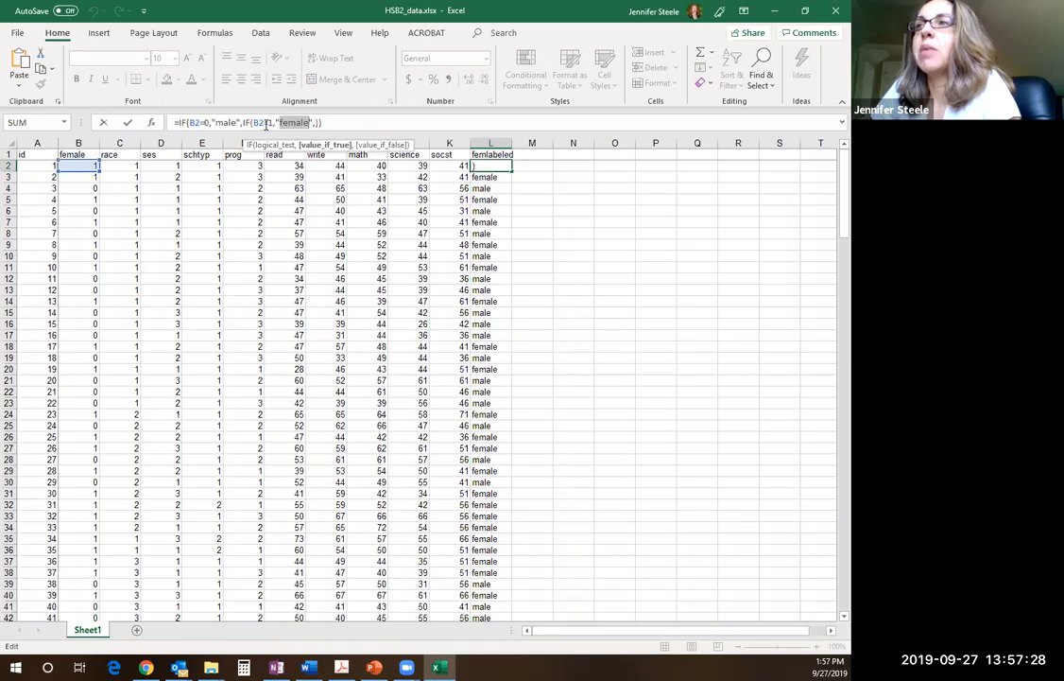
{"action": "left_click", "coordinate": [316, 123]}
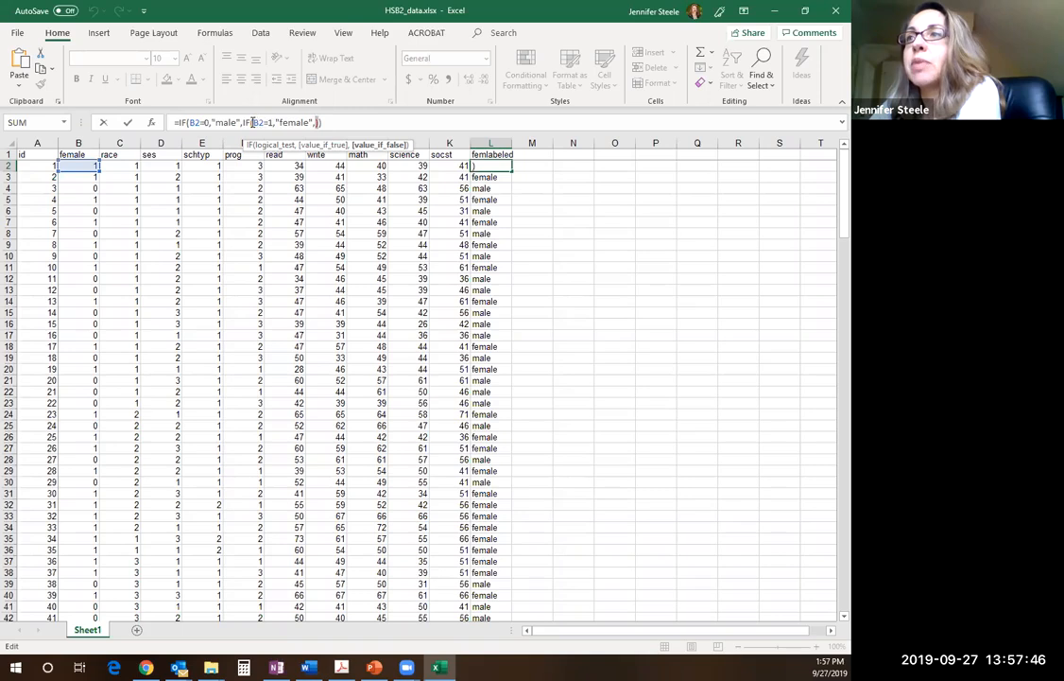
Check how the opening and closing parentheses pair up in L2's nested IF formula and leave the formula as it is
{"action": "type", "text": ")"}
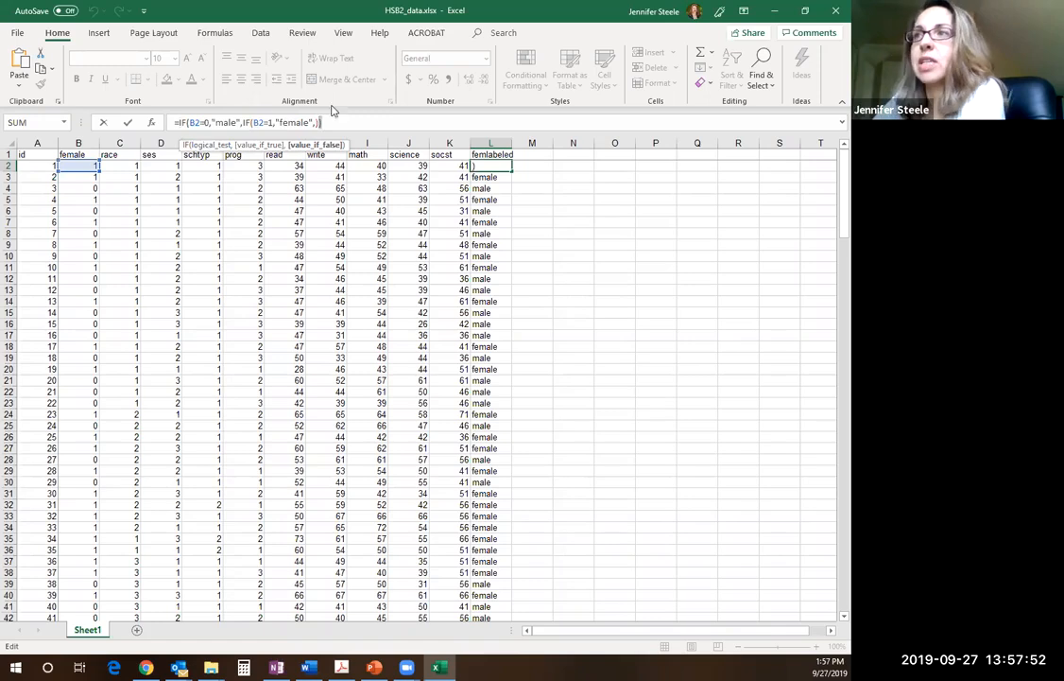
{"action": "left_click_drag", "start_coordinate": [326, 122], "coordinate": [318, 122]}
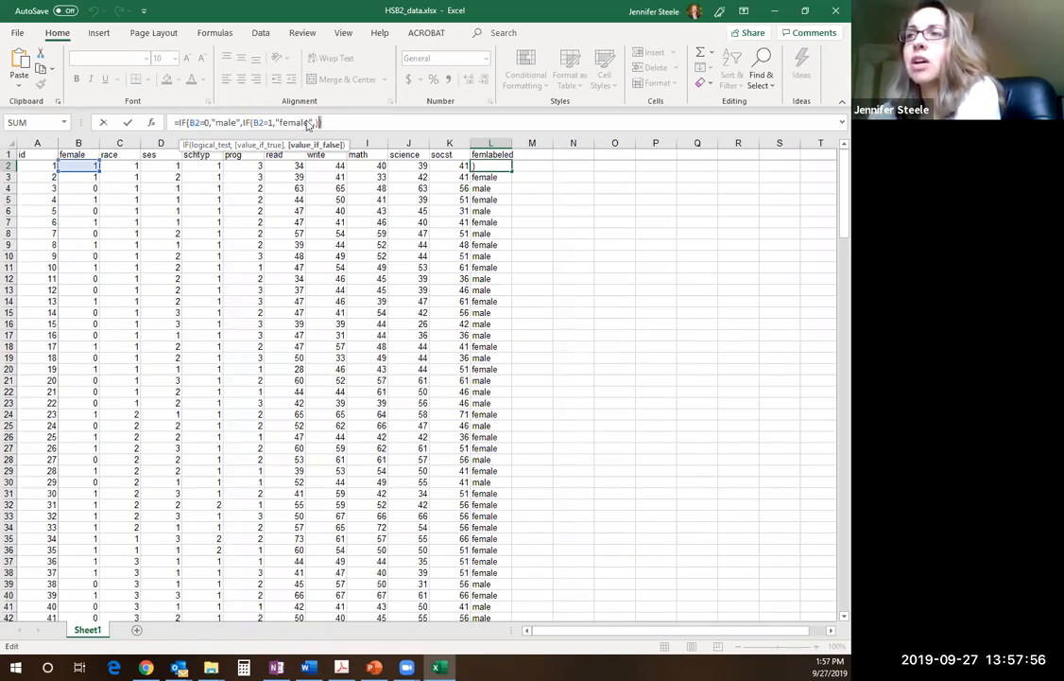
{"action": "left_click_drag", "start_coordinate": [332, 122], "coordinate": [164, 134]}
{"action": "left_click_drag", "start_coordinate": [346, 122], "coordinate": [168, 121]}
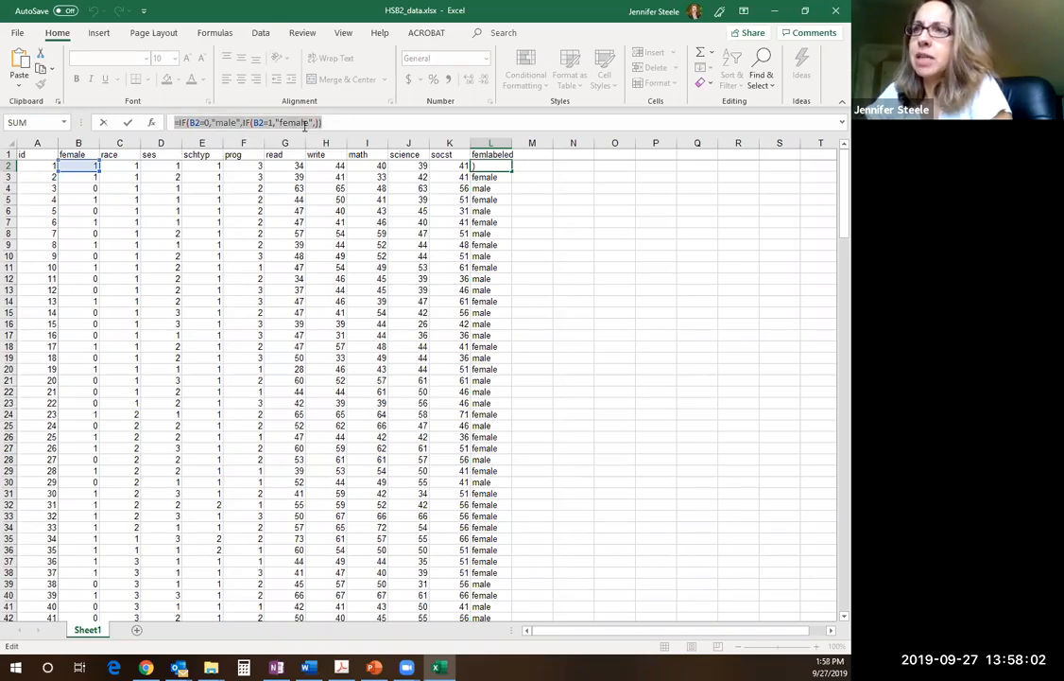
{"action": "left_click", "coordinate": [321, 122]}
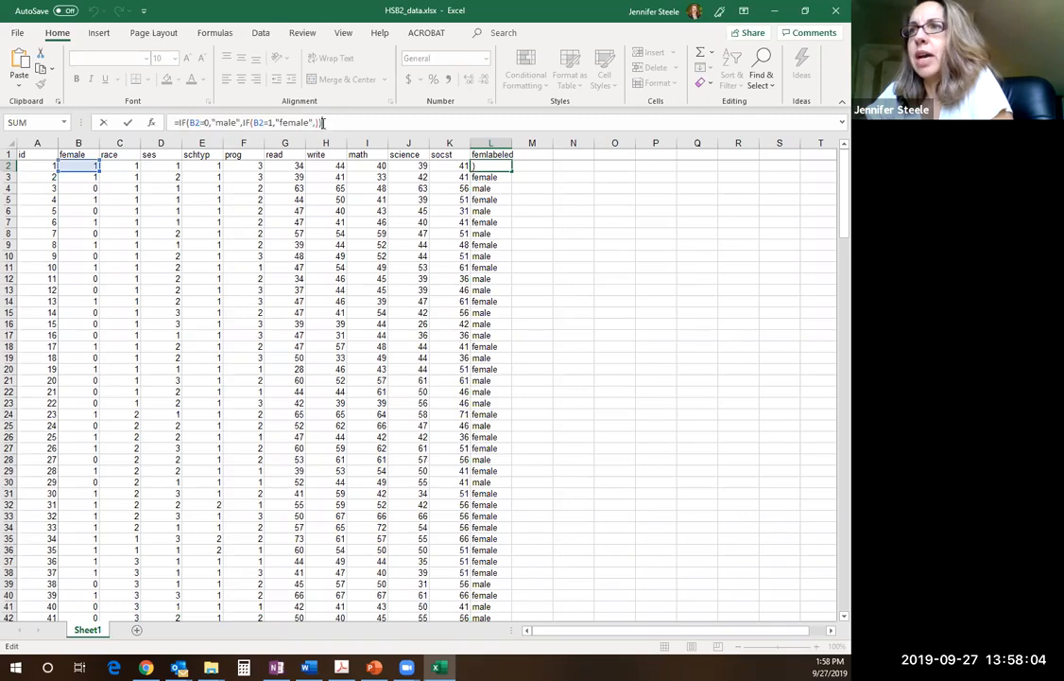
{"action": "key", "text": "BackSpace"}
{"action": "type", "text": ",)"}
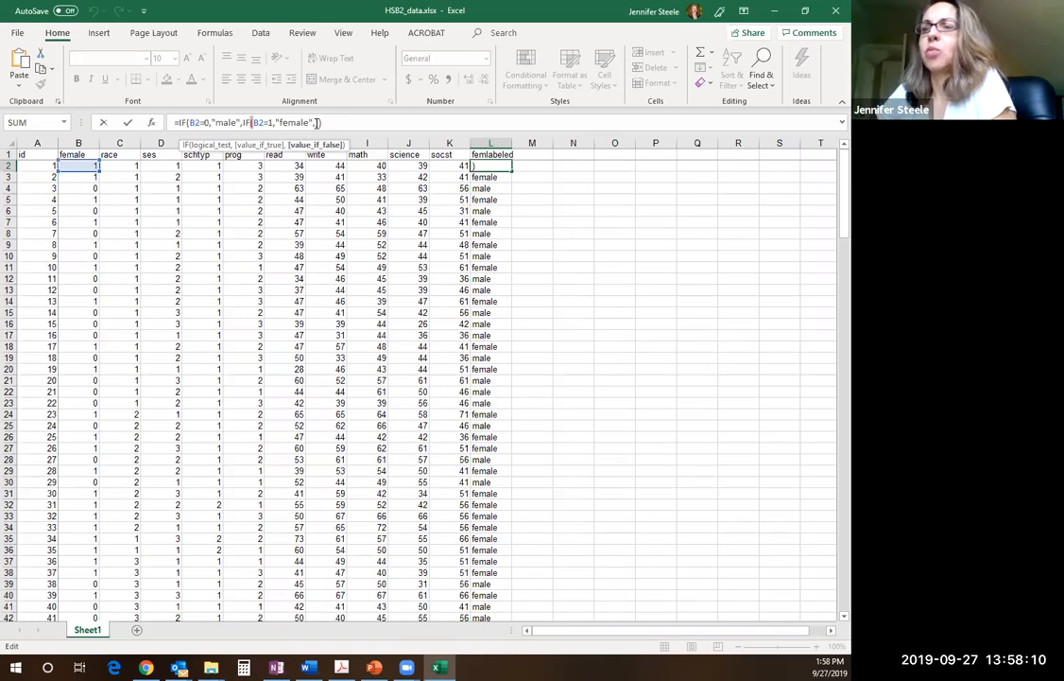
{"action": "type", "text": "("}
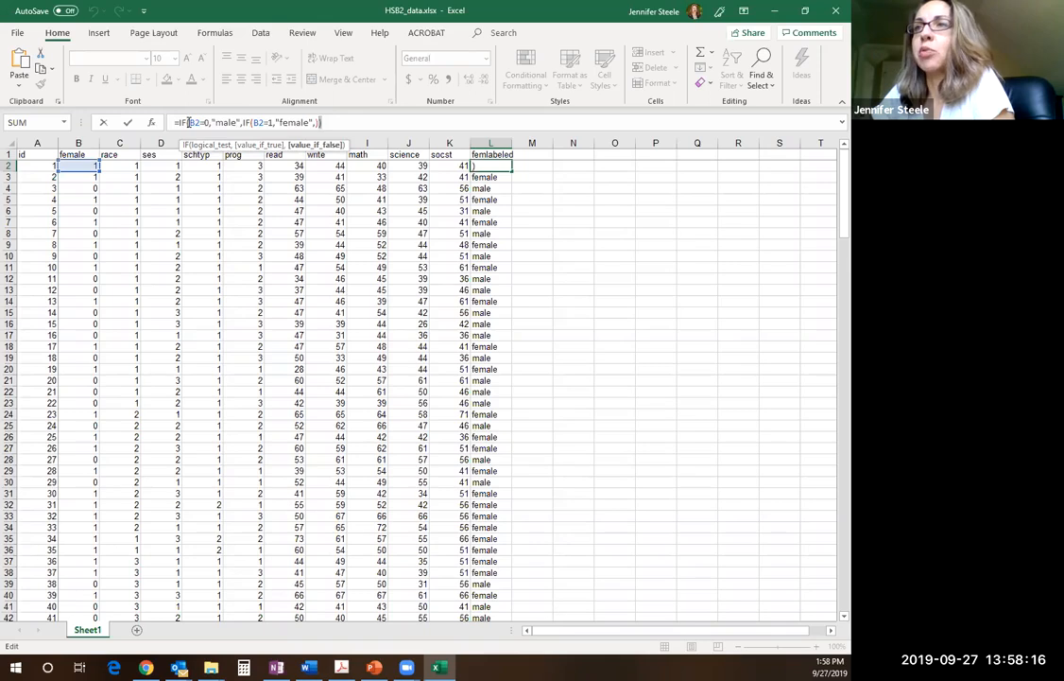
{"action": "left_click", "coordinate": [189, 121]}
{"action": "left_click", "coordinate": [318, 121]}
{"action": "type", "text": ","}
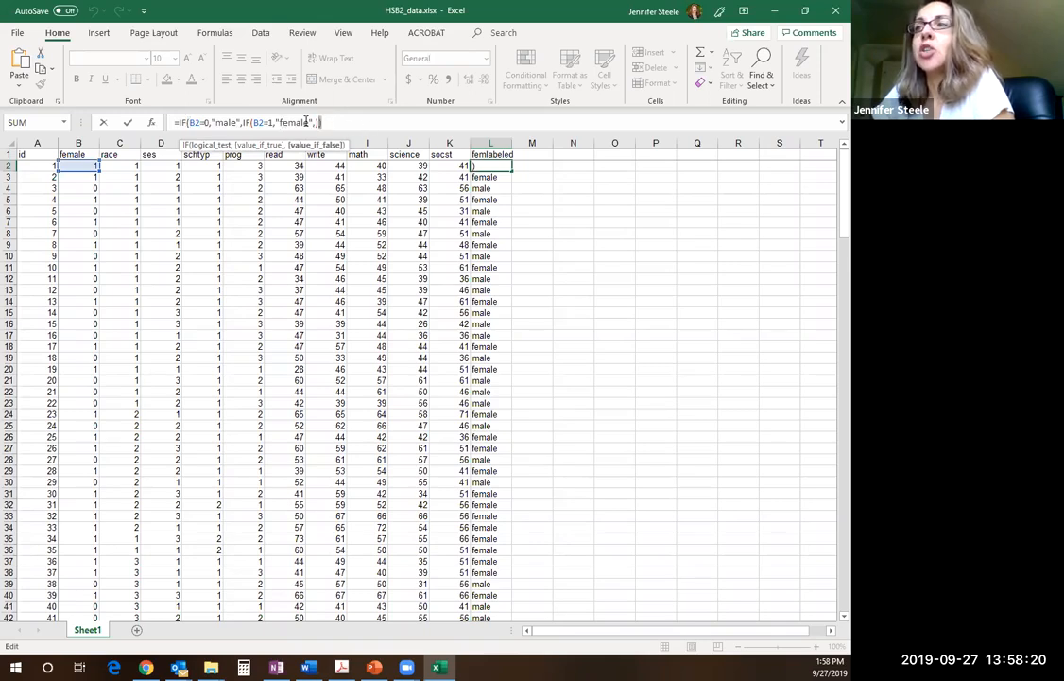
{"action": "left_click", "coordinate": [326, 122]}
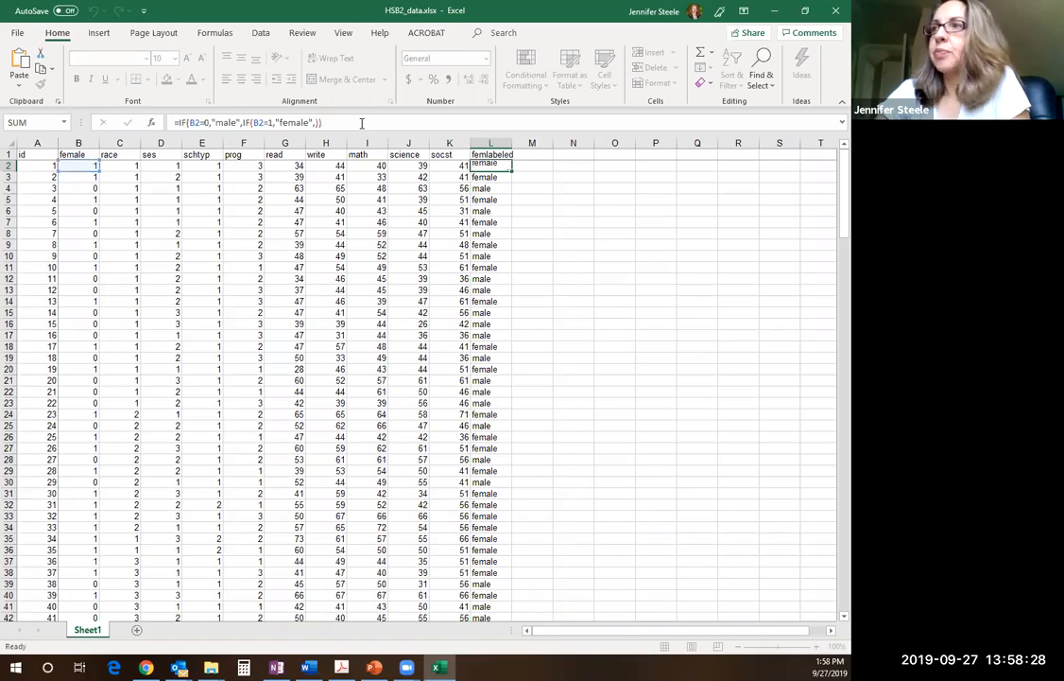
{"action": "key", "text": "Return"}
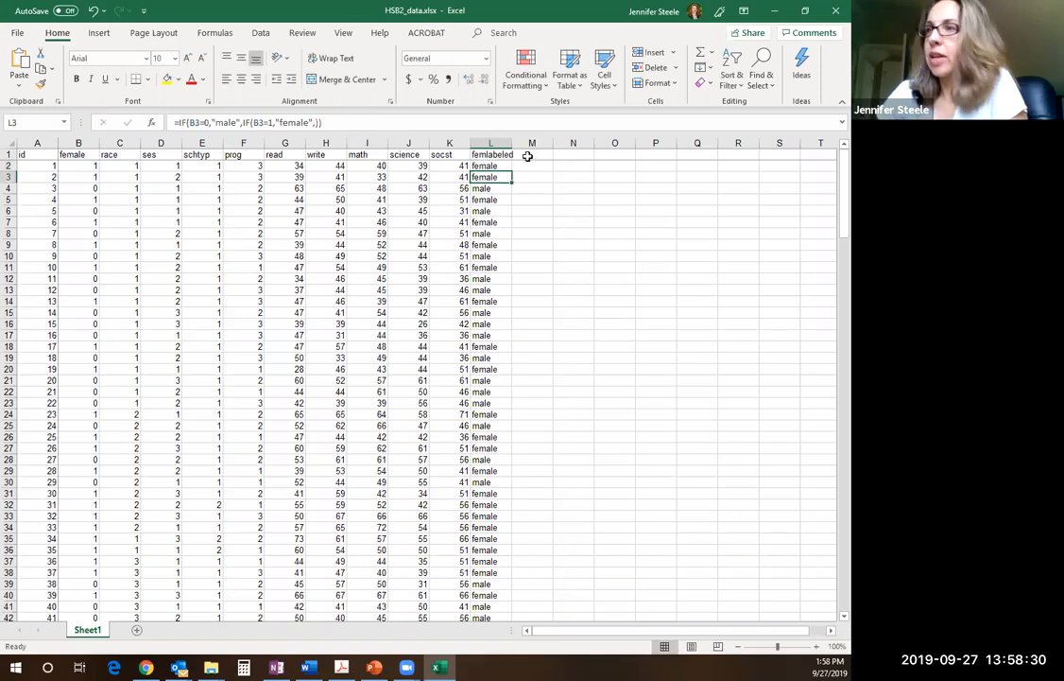
Fill the femlabeled IF formula from L2 down through L201 and return to the start of the data
{"action": "left_click", "coordinate": [496, 166]}
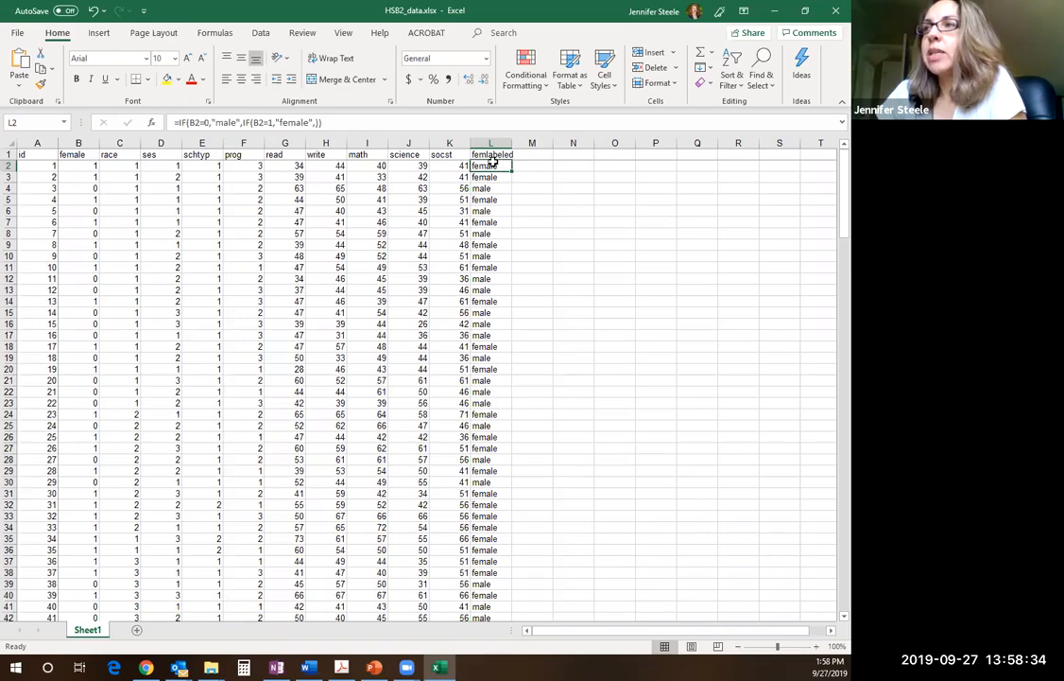
{"action": "left_click_drag", "start_coordinate": [331, 121], "coordinate": [158, 126]}
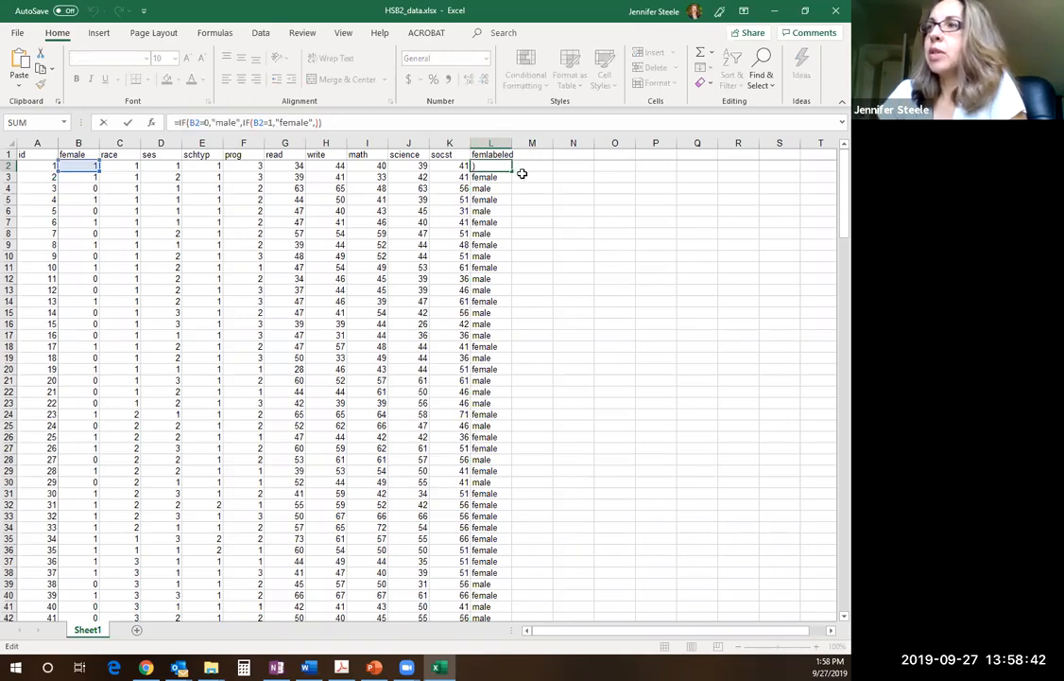
{"action": "left_click", "coordinate": [561, 177]}
{"action": "left_click", "coordinate": [501, 166]}
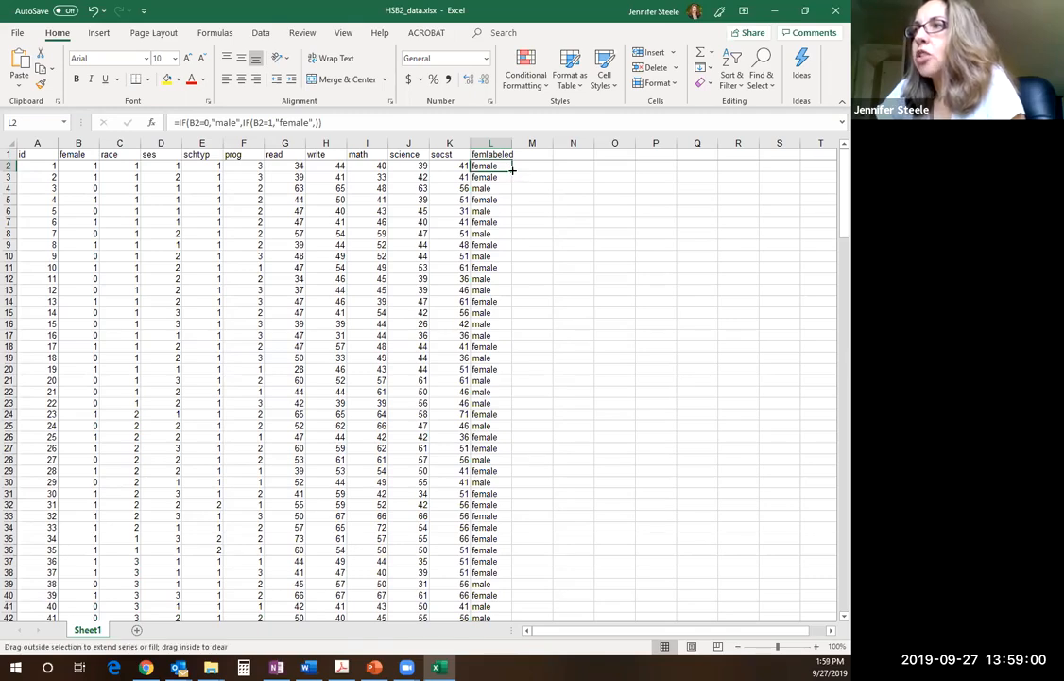
{"action": "mouse_move", "coordinate": [511, 172]}
{"action": "left_mouse_down"}
{"action": "mouse_move", "coordinate": [549, 574]}
{"action": "mouse_move", "coordinate": [536, 665]}
{"action": "mouse_move", "coordinate": [503, 578]}
{"action": "left_mouse_up"}
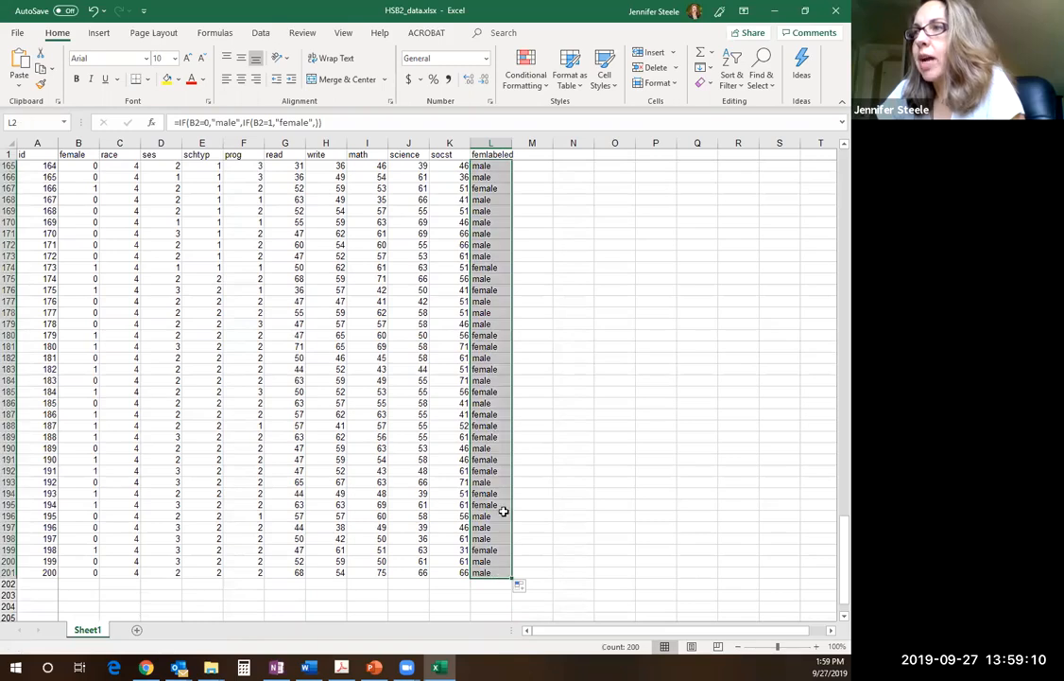
{"action": "left_click_drag", "start_coordinate": [832, 570], "coordinate": [813, 152]}
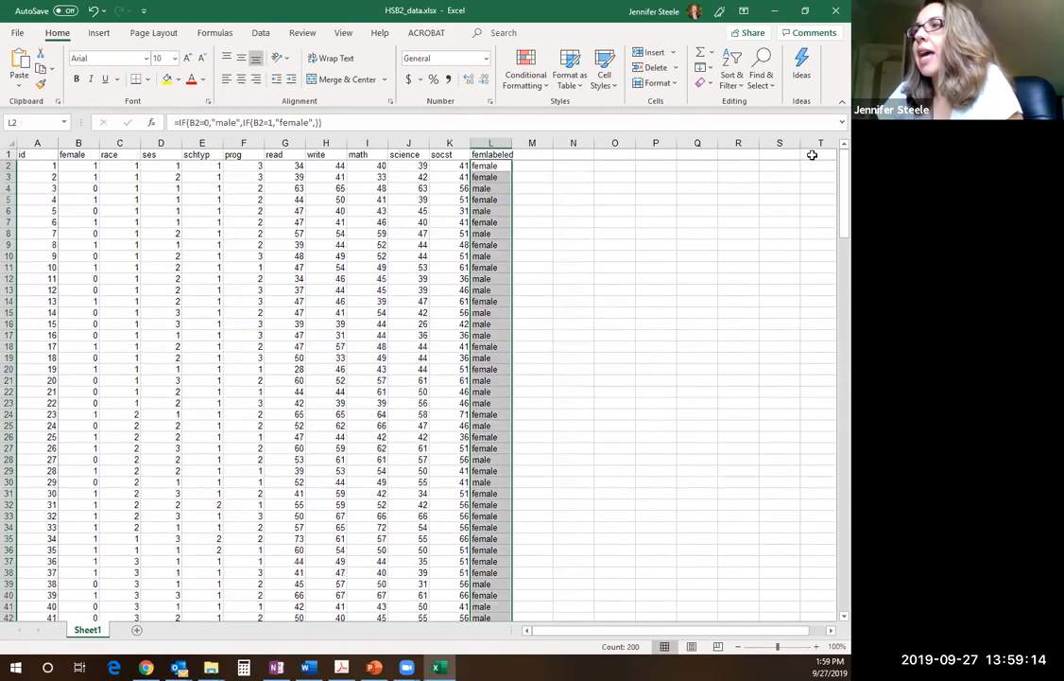
Compare the numeric female values in B2:B4 with the femlabeled labels in L2:L4
{"action": "left_click", "coordinate": [486, 167]}
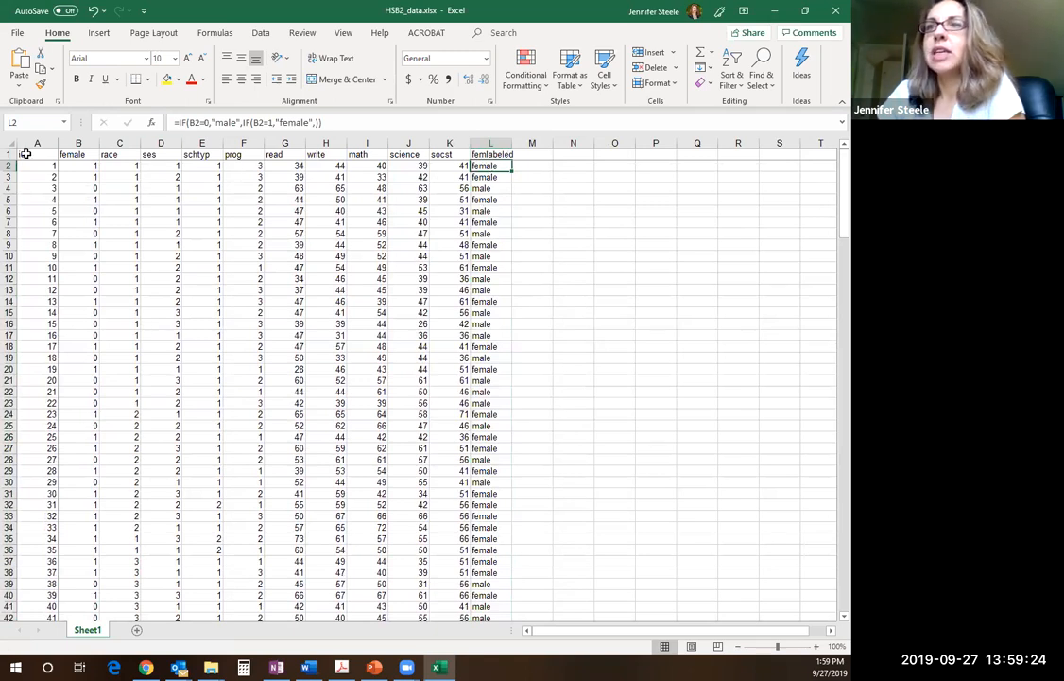
{"action": "left_click_drag", "start_coordinate": [82, 166], "coordinate": [82, 178]}
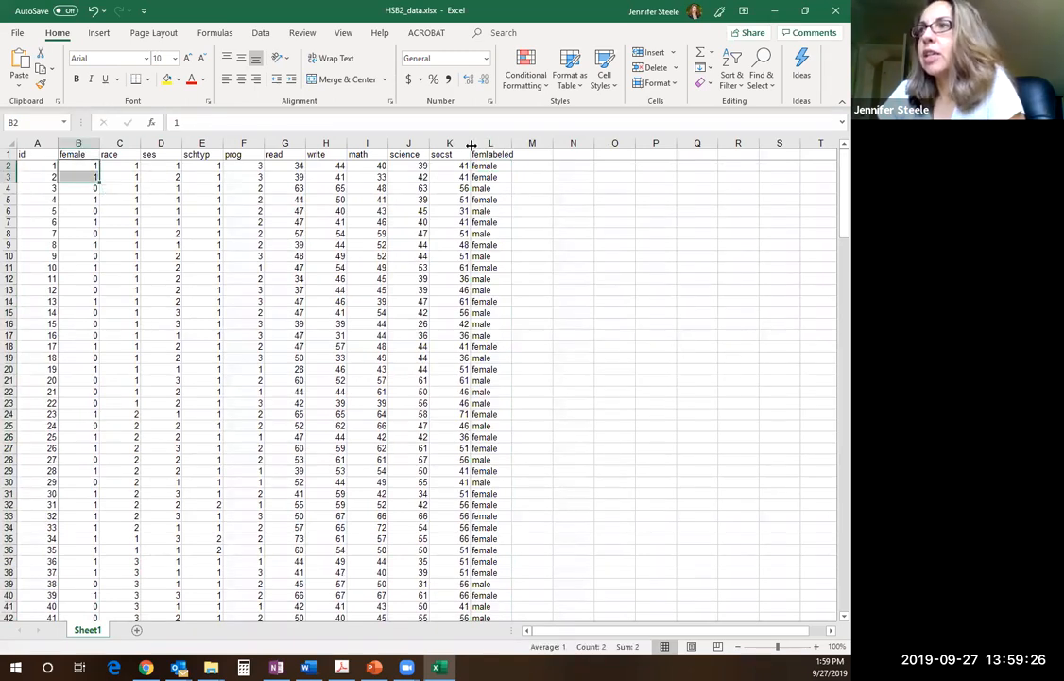
{"action": "left_click_drag", "start_coordinate": [492, 165], "coordinate": [492, 177]}
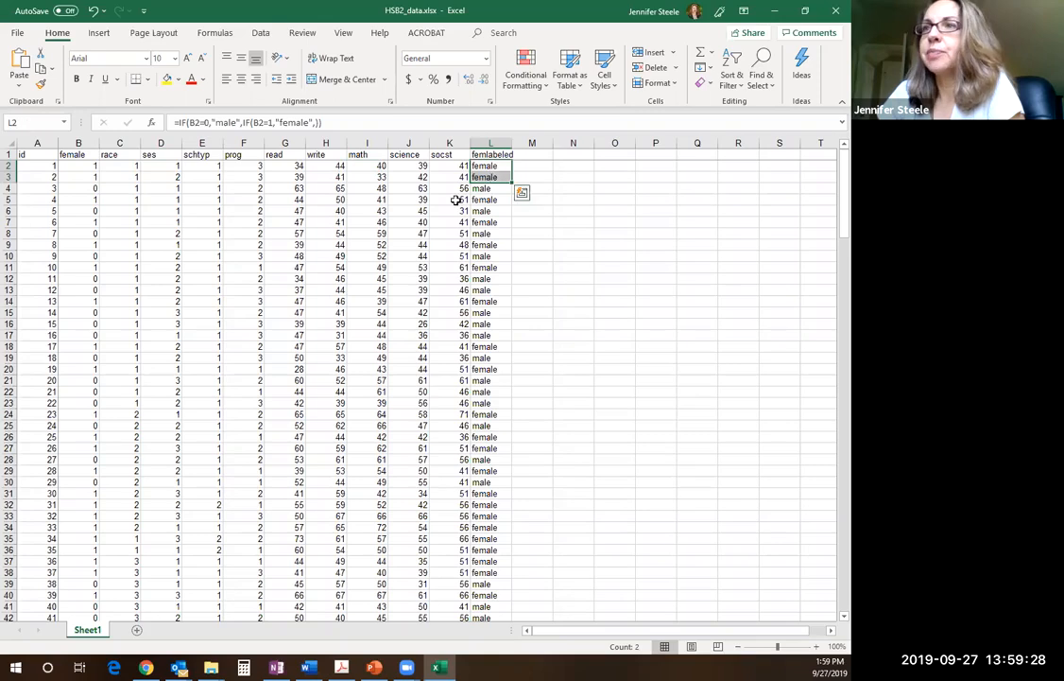
{"action": "left_click", "coordinate": [85, 193]}
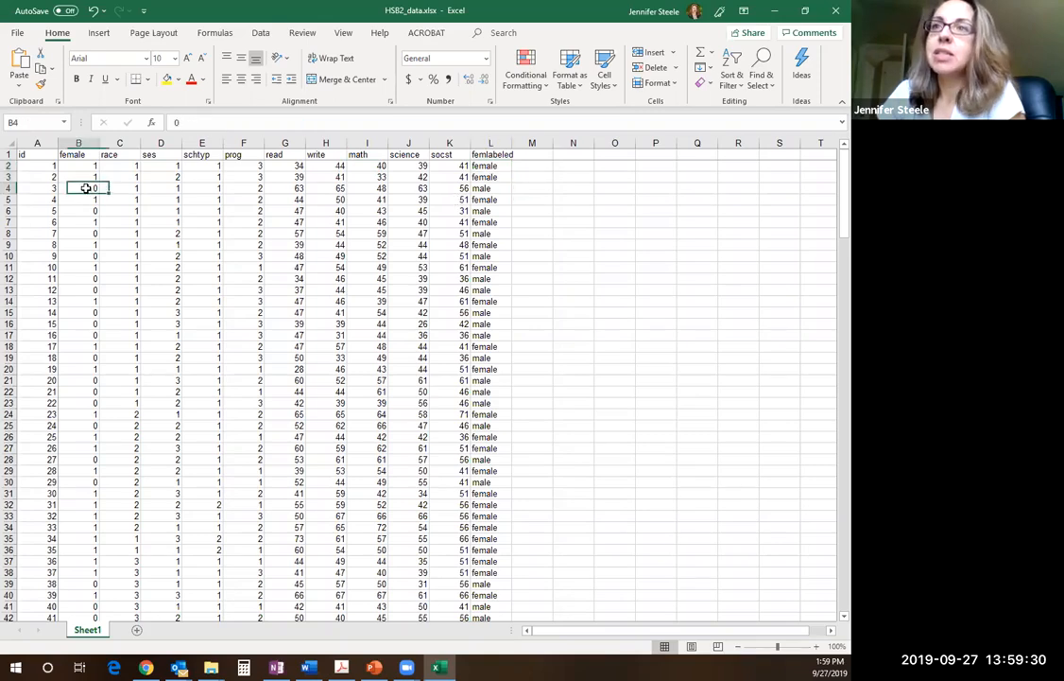
{"action": "left_click", "coordinate": [489, 188]}
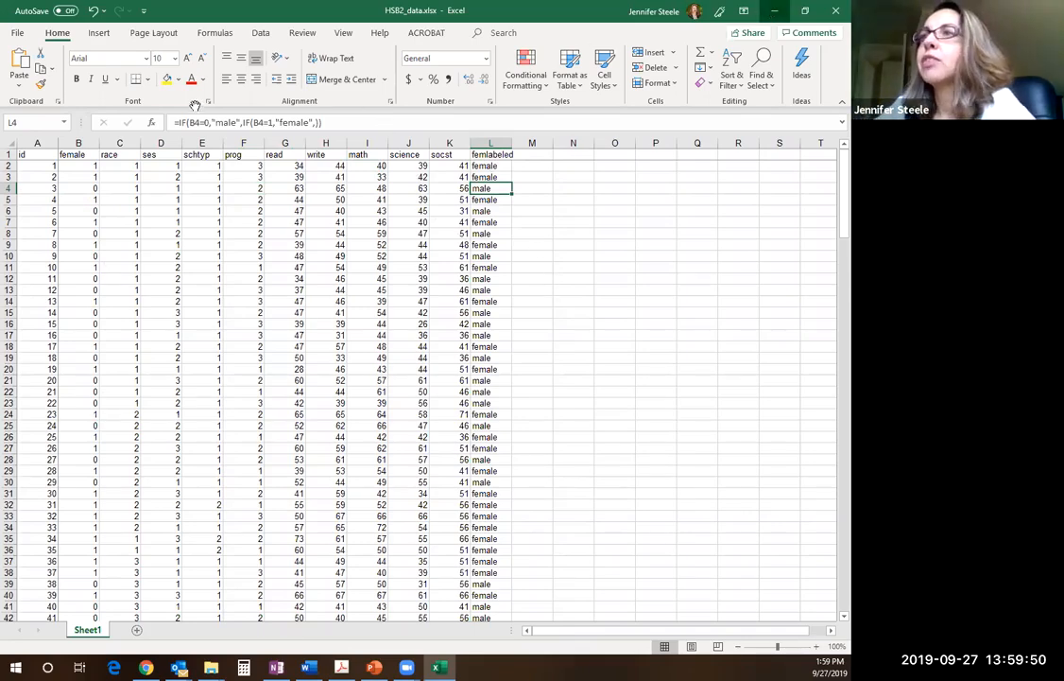
Switch to the assignment PDF in Acrobat, reread the schlabeled instructions in item 1, and minimize the PDF window
{"action": "key", "text": "alt+Tab"}
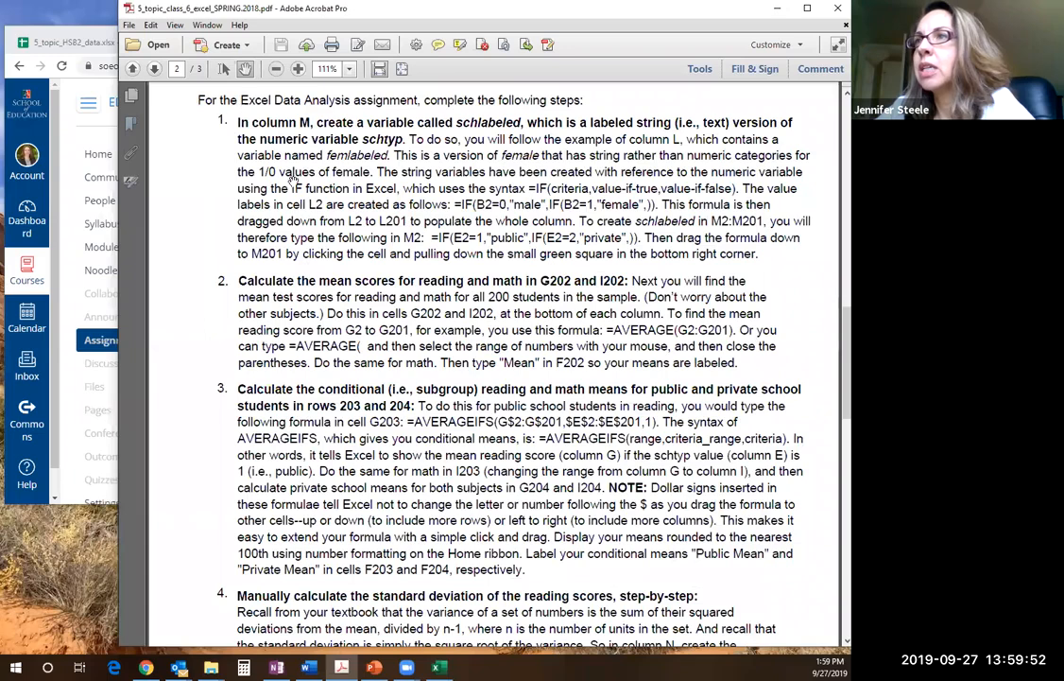
{"action": "scroll", "coordinate": [321, 293], "scroll_direction": "down", "scroll_amount": 1}
{"action": "scroll", "coordinate": [322, 293], "scroll_direction": "up", "scroll_amount": 1}
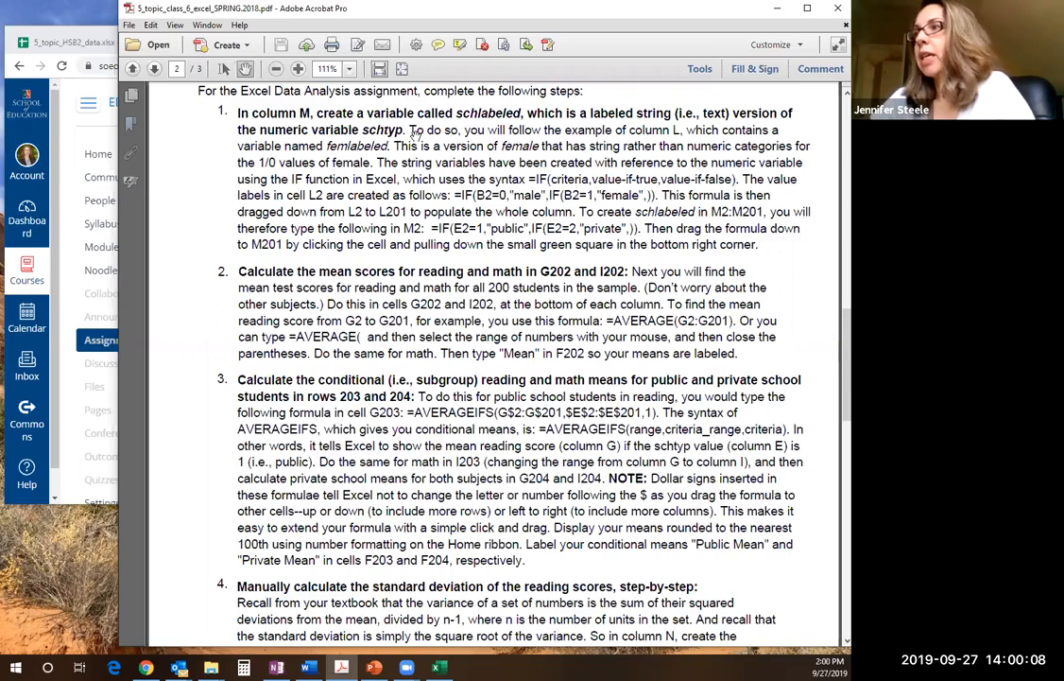
{"action": "left_click", "coordinate": [776, 8]}
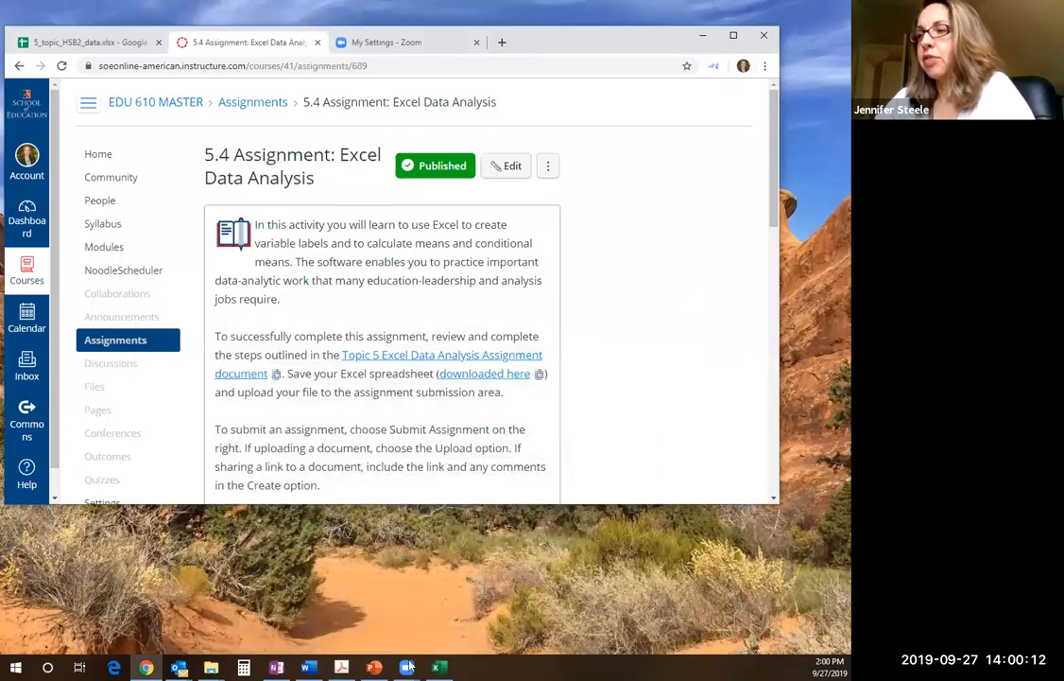
Switch to the HSB2 workbook in Excel, consult the schlabeled instructions in the assignment PDF in Acrobat, and minimize the PDF window
{"action": "left_click", "coordinate": [446, 666]}
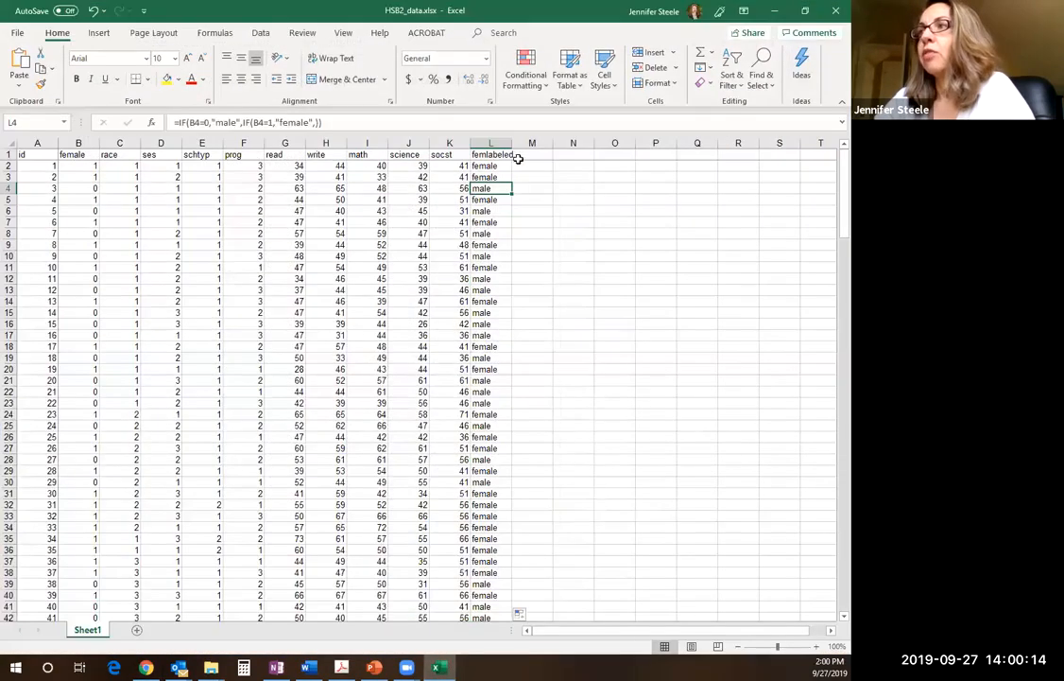
{"action": "left_click", "coordinate": [341, 667]}
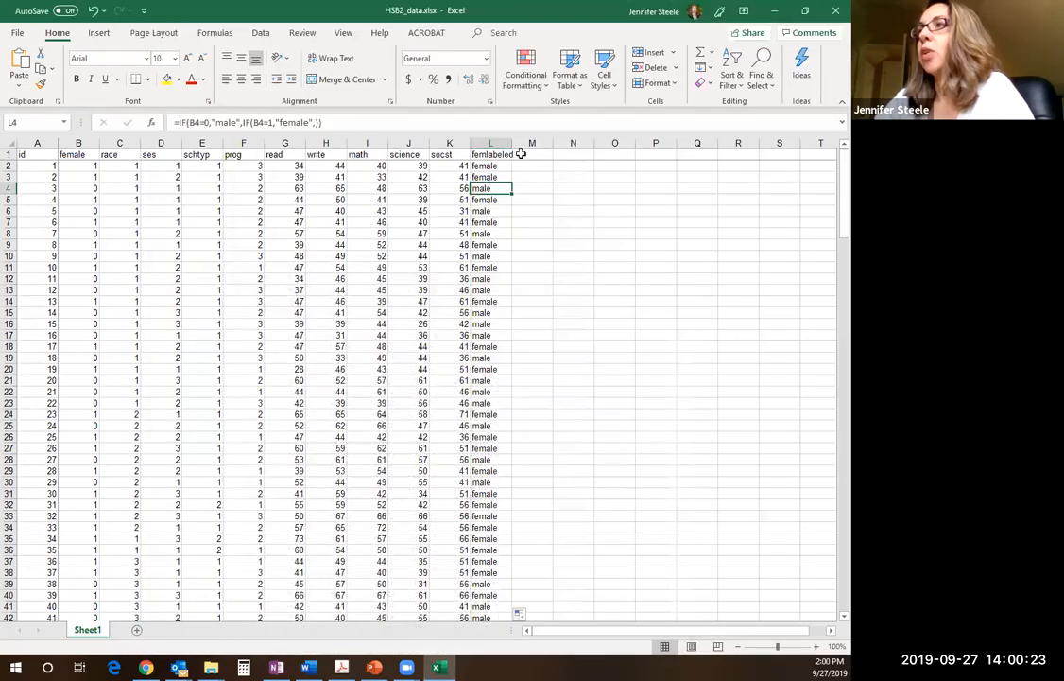
{"action": "left_click", "coordinate": [777, 9]}
Enter the header schlabeled in cell M1, beside femlabeled
{"action": "left_click", "coordinate": [526, 158]}
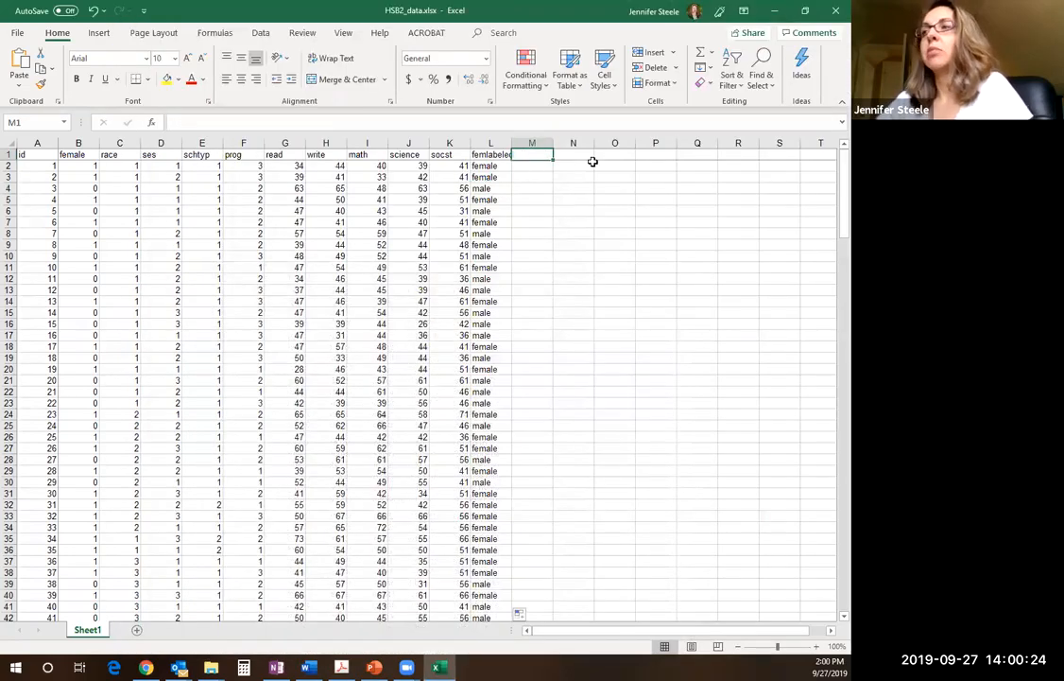
{"action": "type", "text": "s"}
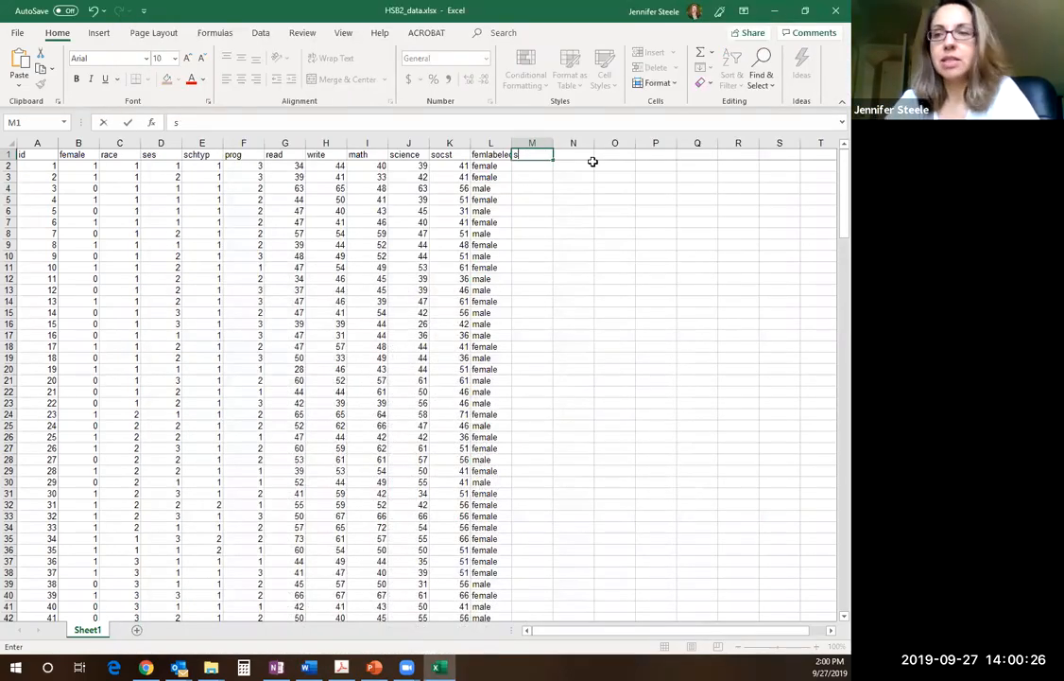
{"action": "type", "text": "chlabeled"}
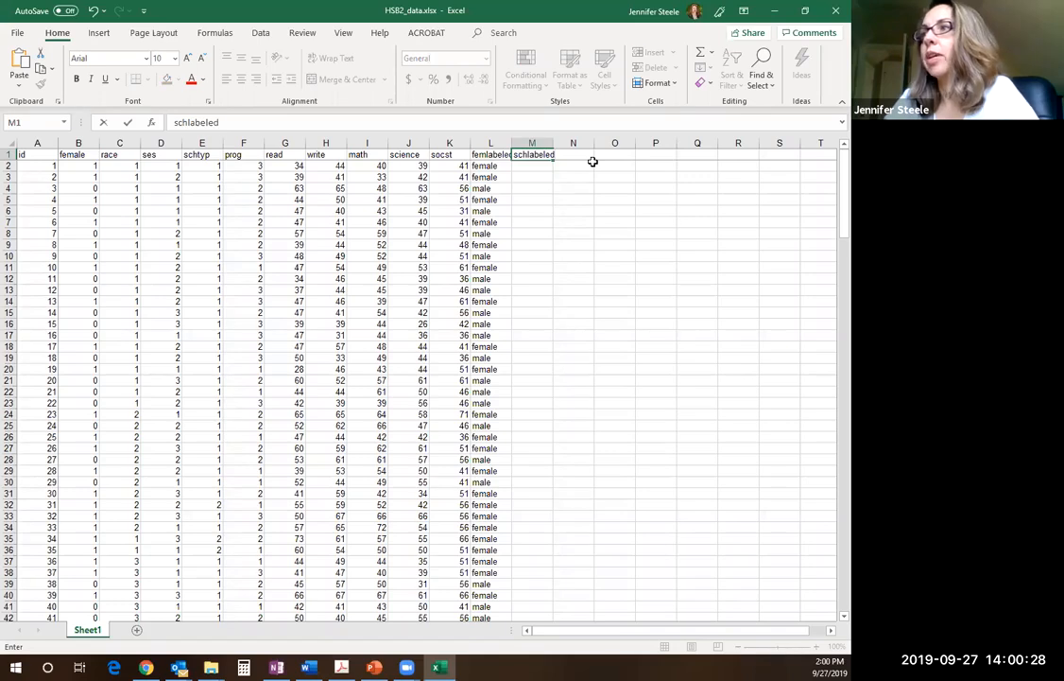
{"action": "key", "text": "Return"}
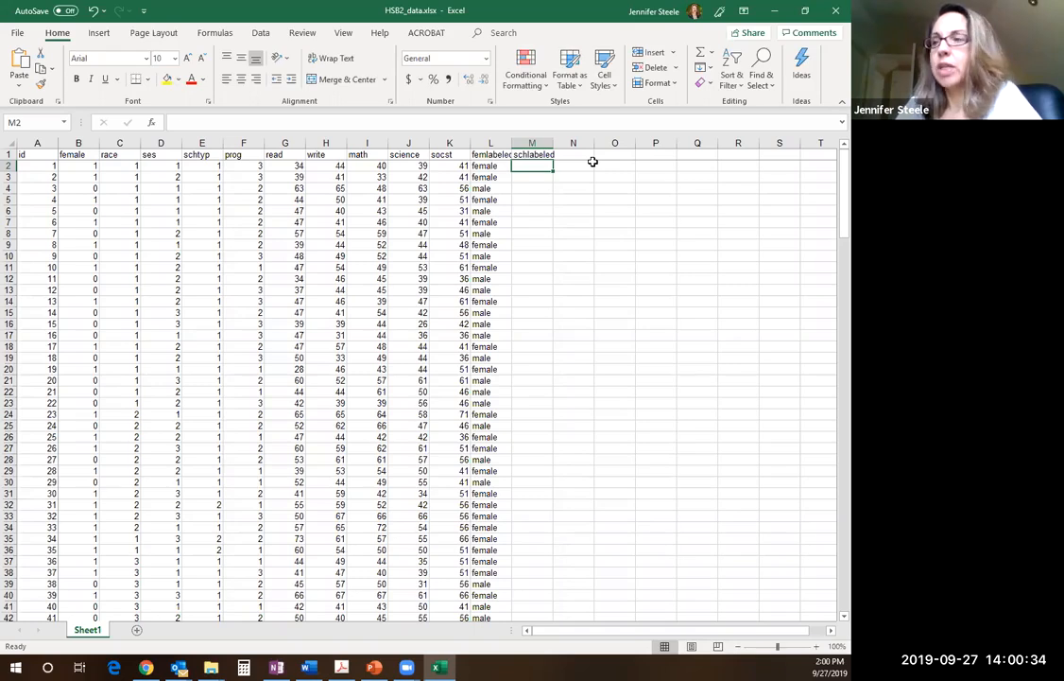
Begin an IF formula in cell M2, up to its opening parenthesis
{"action": "type", "text": "=I"}
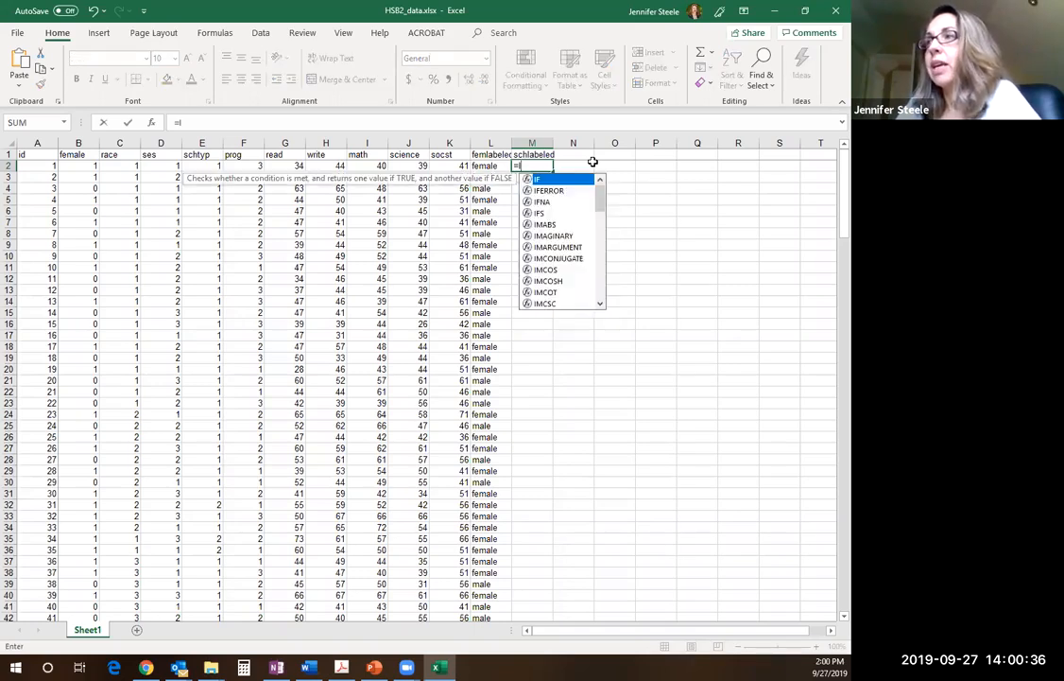
{"action": "type", "text": "F("}
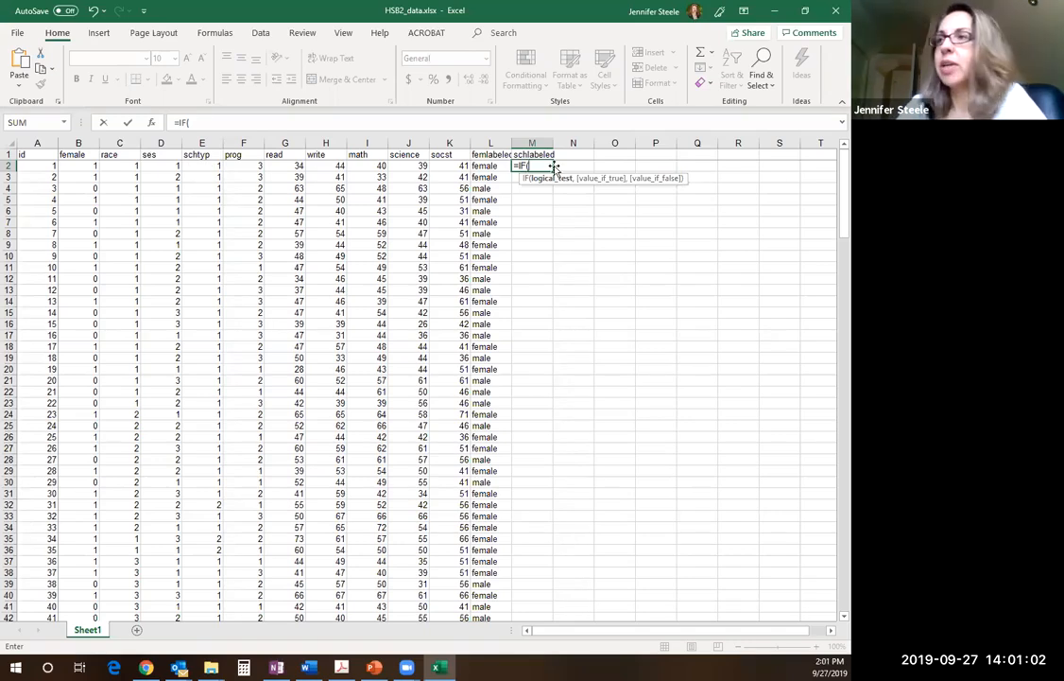
{"action": "type", "text": "sch"}
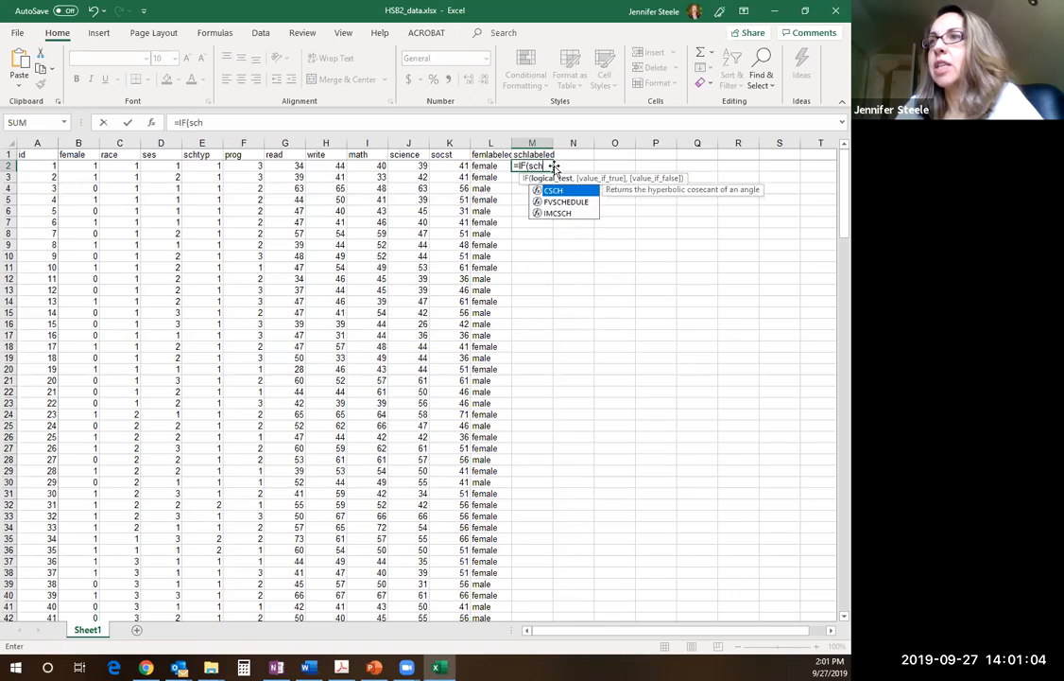
{"action": "key", "text": "BackSpace"}
{"action": "key", "text": "BackSpace"}
{"action": "key", "text": "BackSpace"}
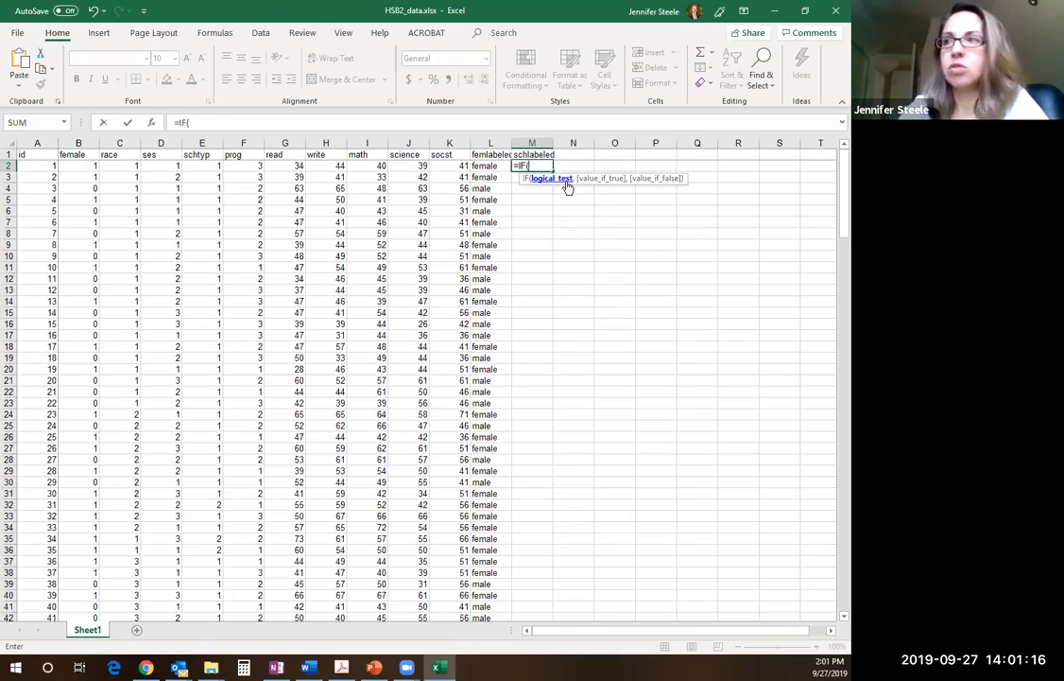
Add the condition E2=1 to M2's IF formula with the quoted text "public" as its value if true
{"action": "type", "text": "Ed"}
{"action": "key", "text": "BackSpace"}
{"action": "type", "text": "2"}
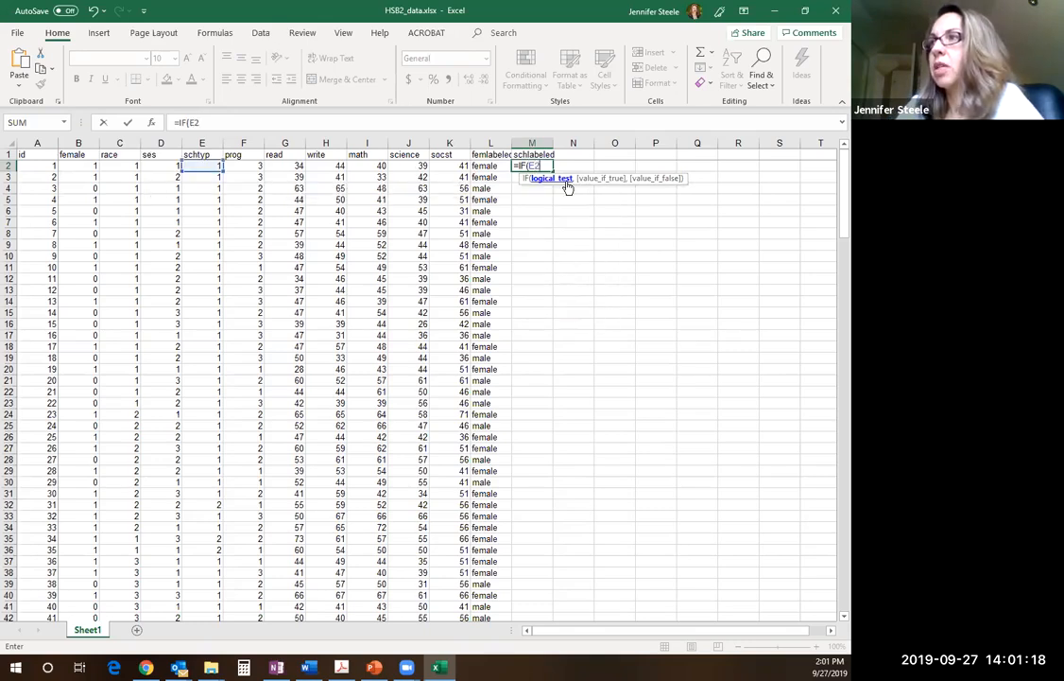
{"action": "type", "text": "="}
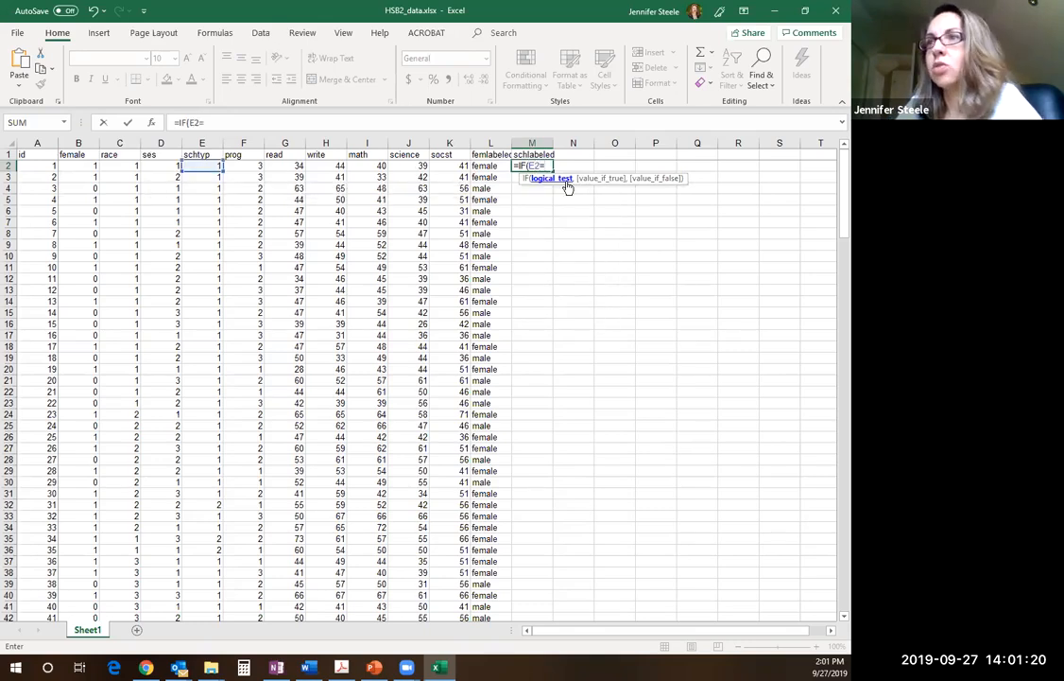
{"action": "type", "text": "1,public"}
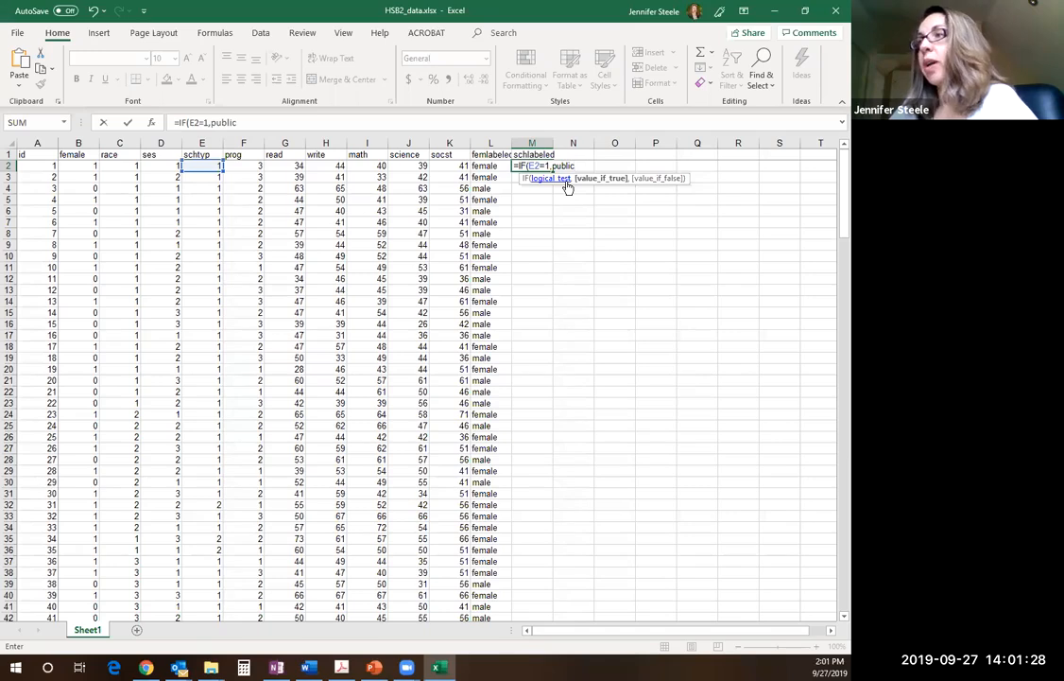
{"action": "key", "text": "BackSpace"}
{"action": "key", "text": "BackSpace"}
{"action": "key", "text": "BackSpace"}
{"action": "key", "text": "BackSpace"}
{"action": "key", "text": "BackSpace"}
{"action": "key", "text": "BackSpace"}
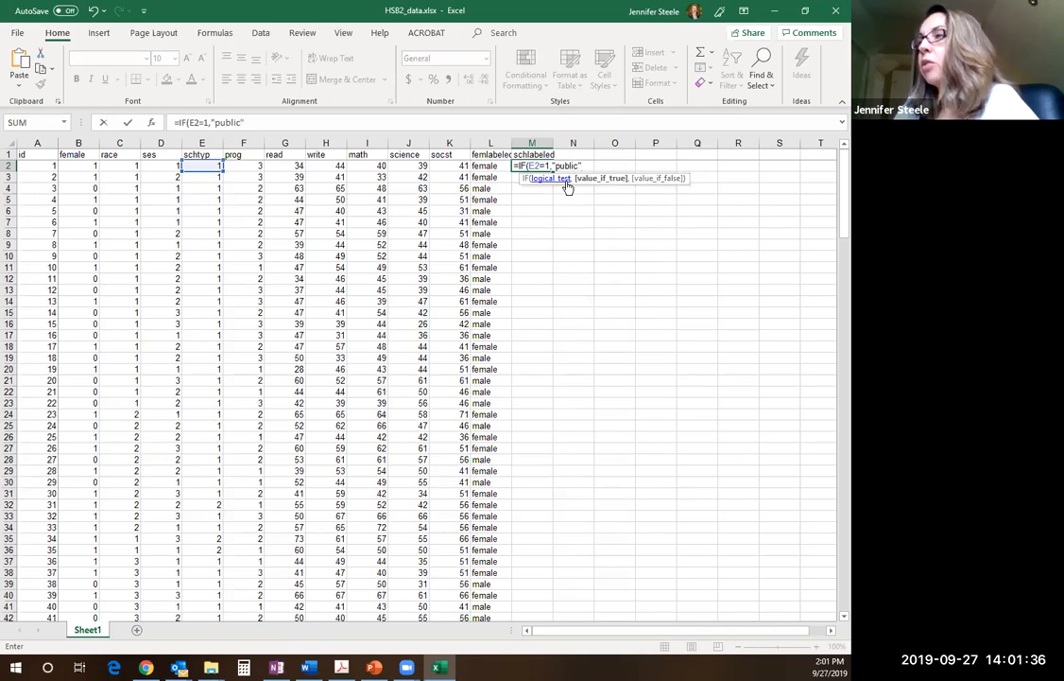
{"action": "type", "text": "public\","}
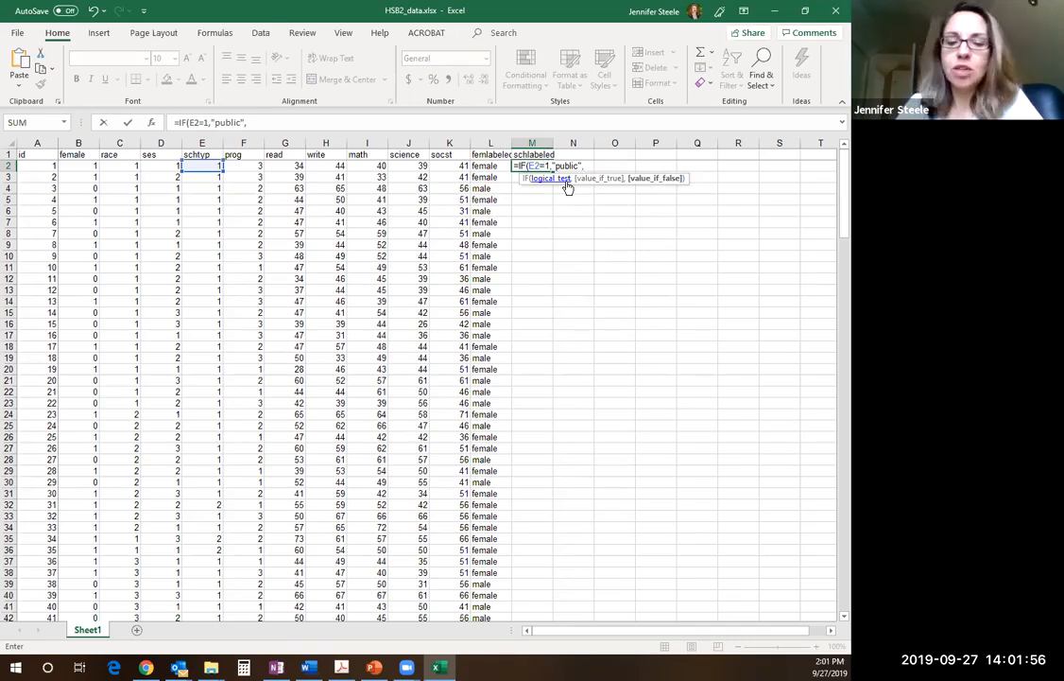
Nest IF(E2=2,"private",) as the value if false in M2's formula, close both parentheses, and commit the formula
{"action": "type", "text": "IF"}
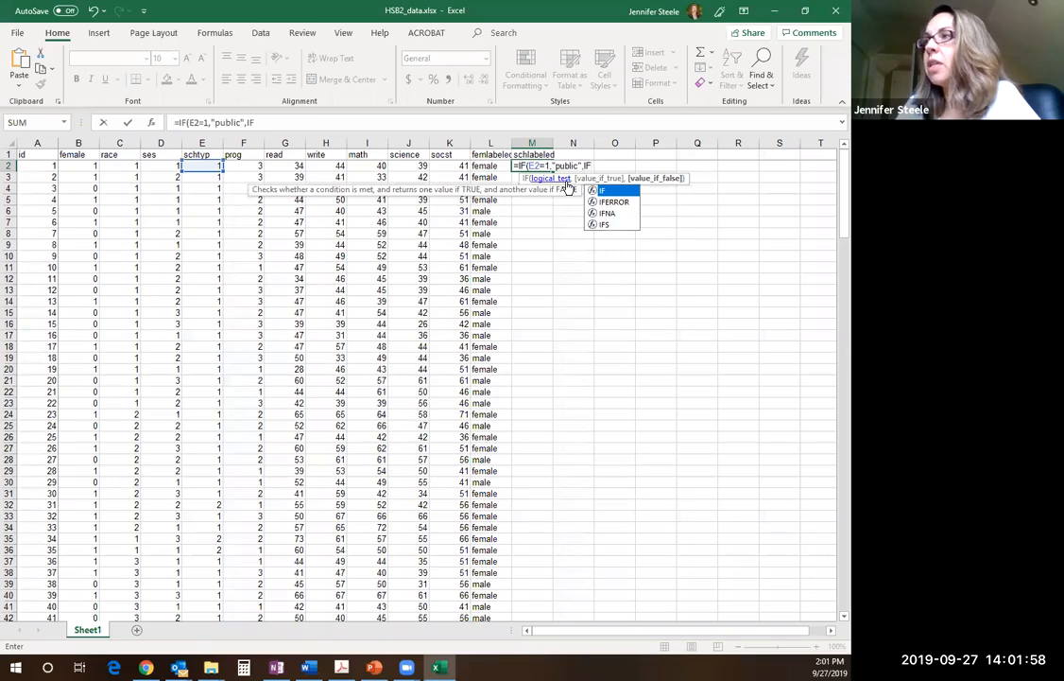
{"action": "type", "text": "("}
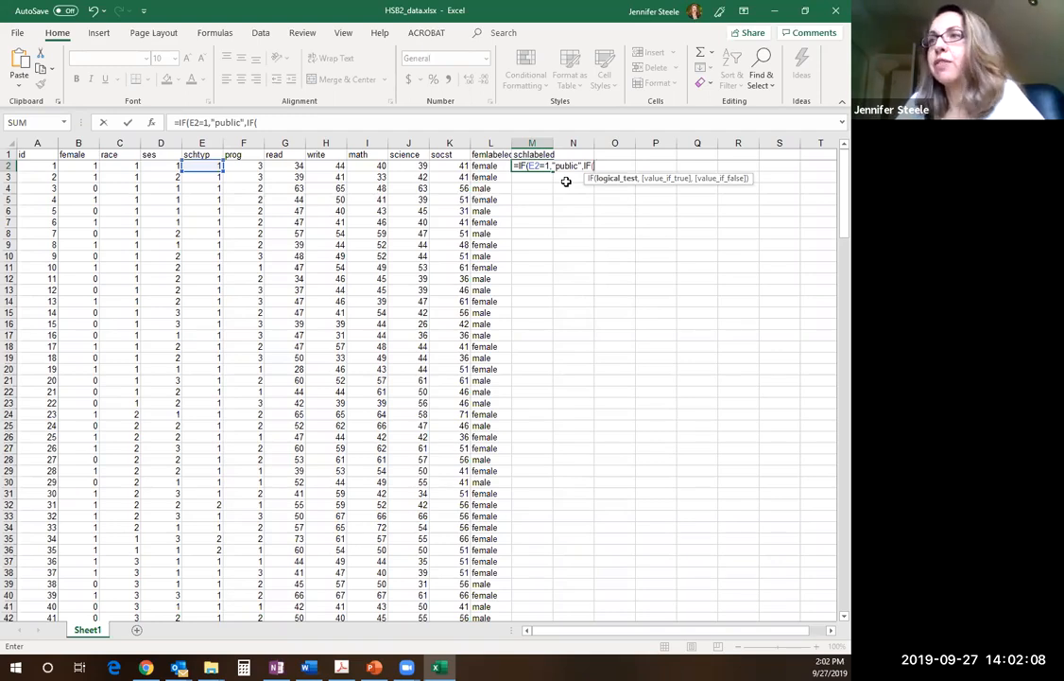
{"action": "type", "text": "Ed"}
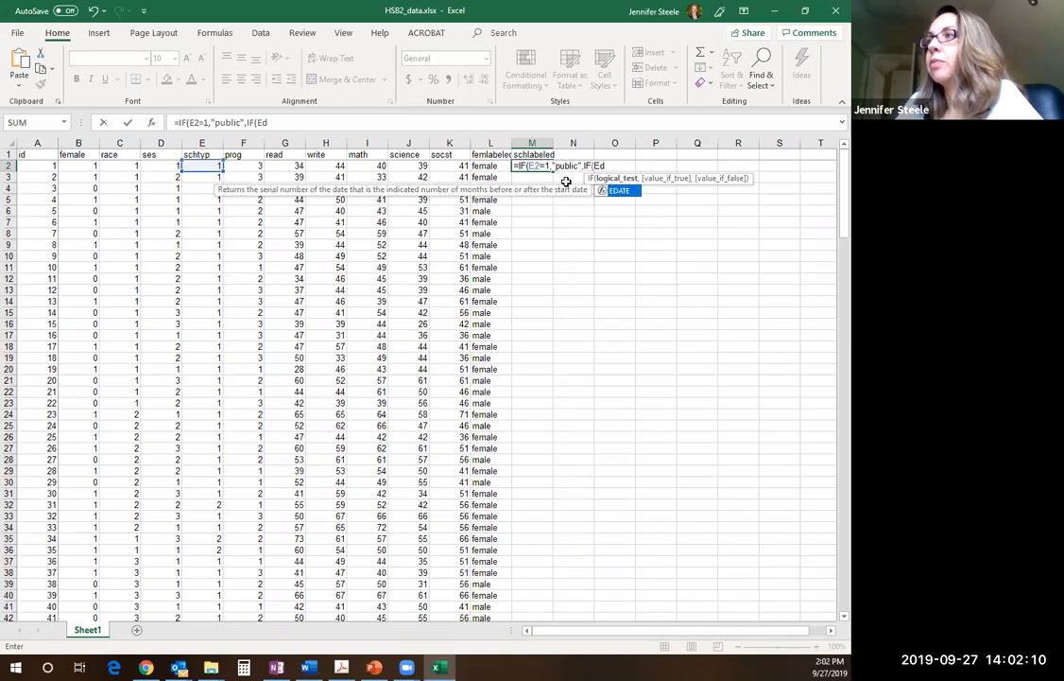
{"action": "key", "text": "BackSpace"}
{"action": "type", "text": "2"}
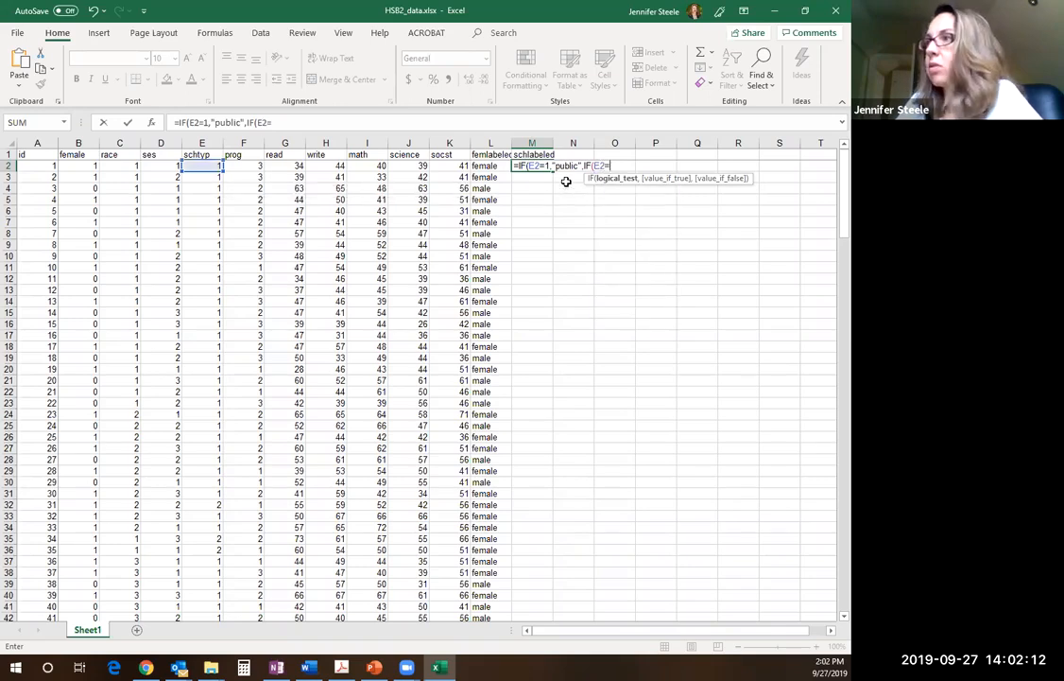
{"action": "type", "text": "=2,\"private"}
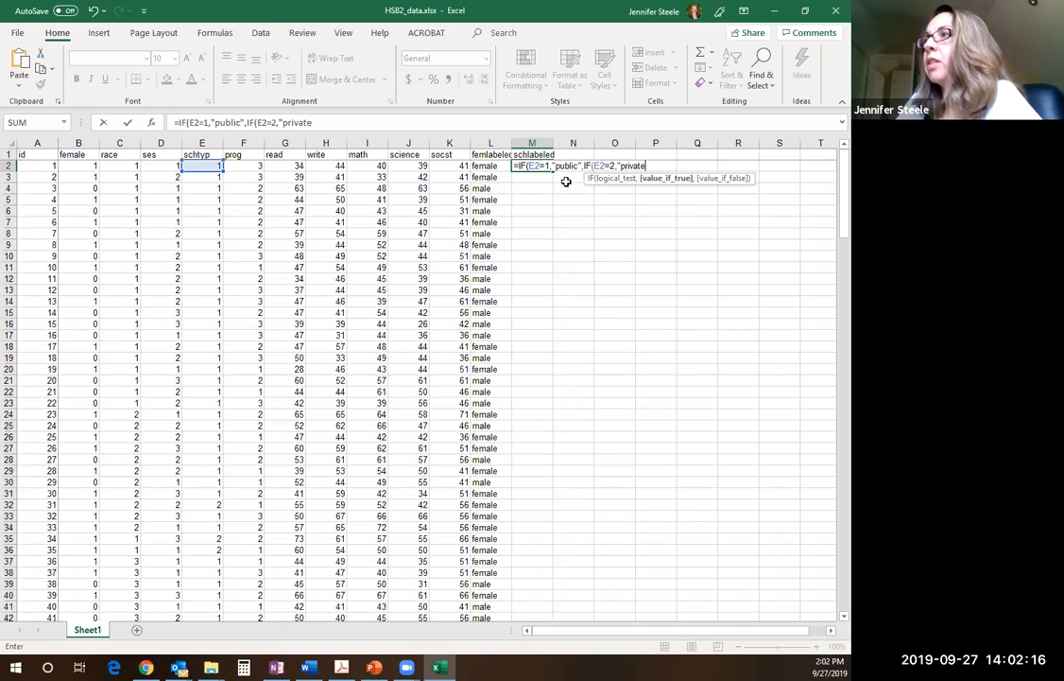
{"action": "type", "text": "\","}
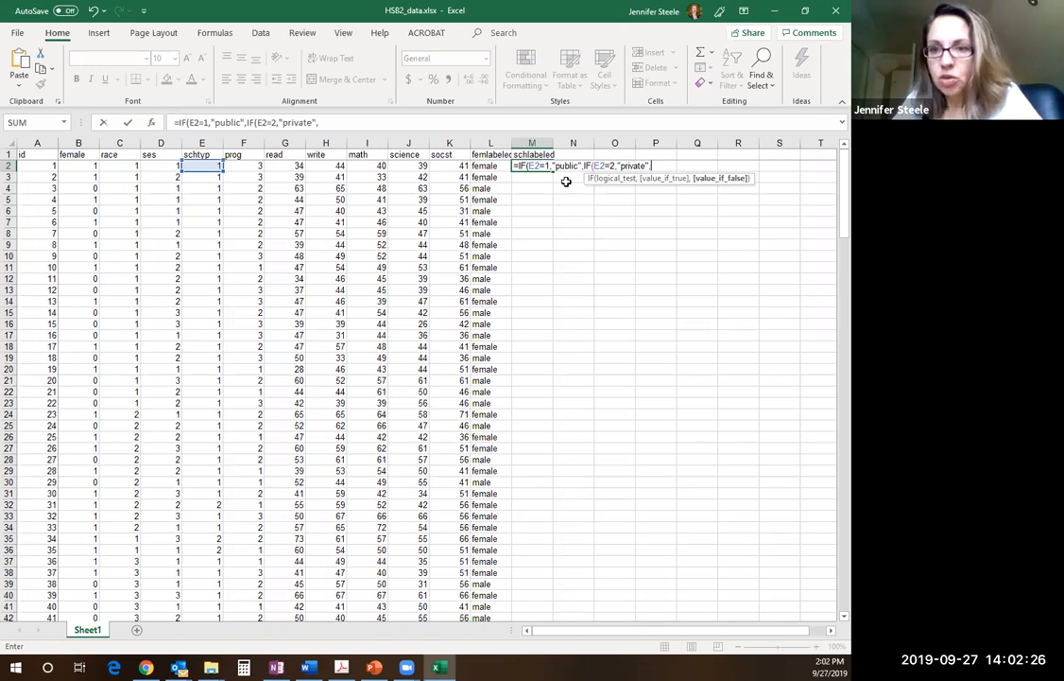
{"action": "type", "text": ")"}
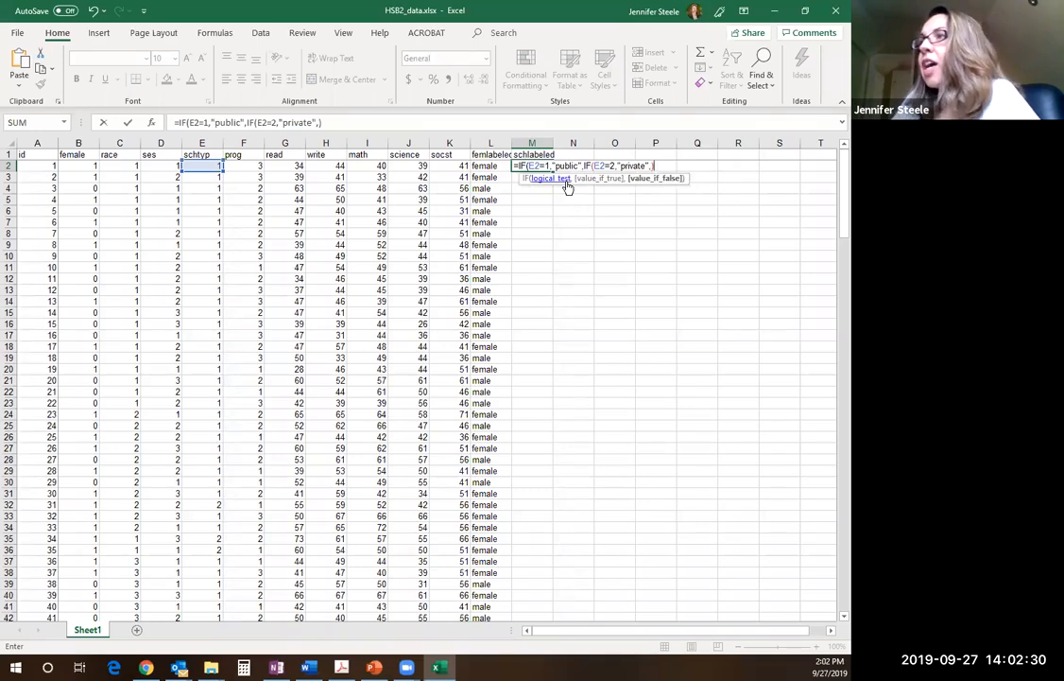
{"action": "type", "text": ")"}
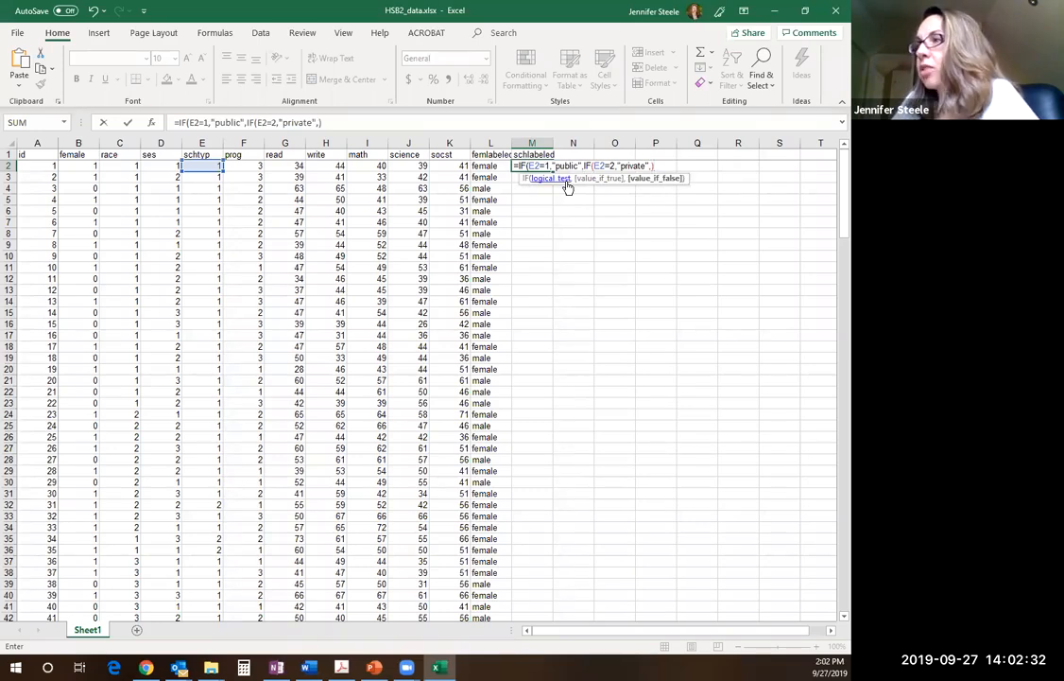
{"action": "type", "text": ")"}
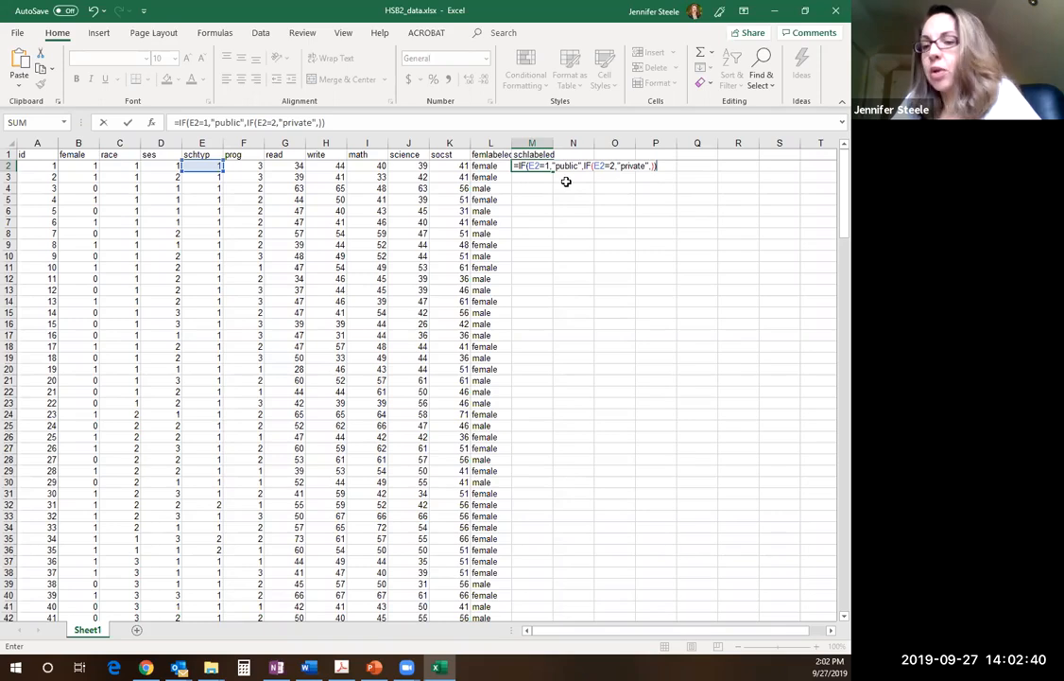
{"action": "key", "text": "Return"}
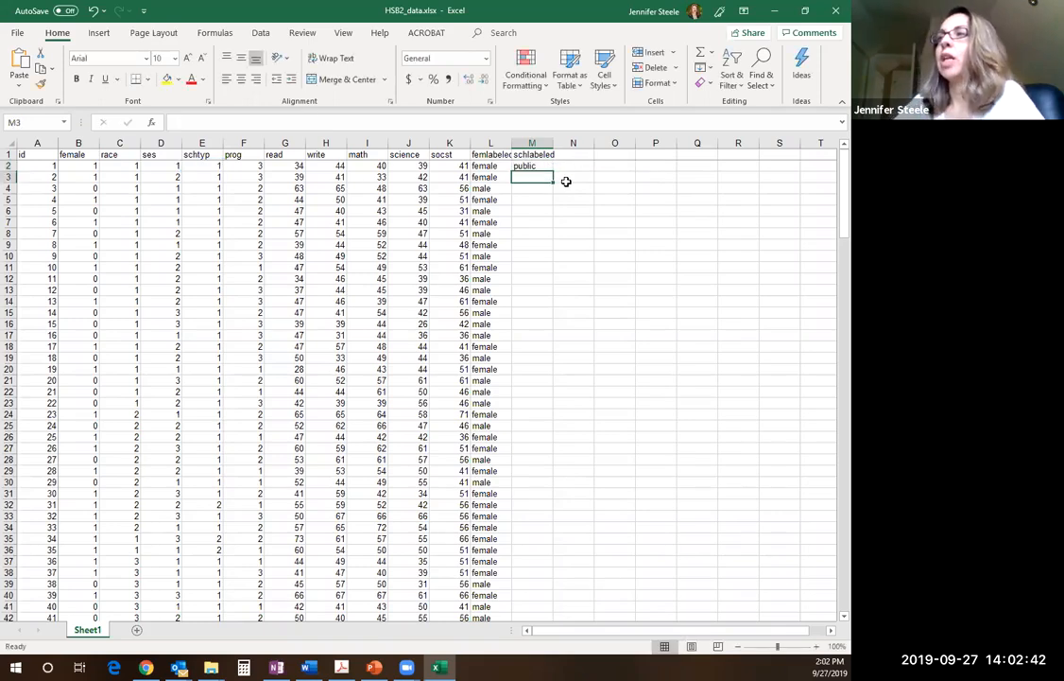
Fill the schlabeled IF formula from M2 down through M201
{"action": "left_click", "coordinate": [541, 165]}
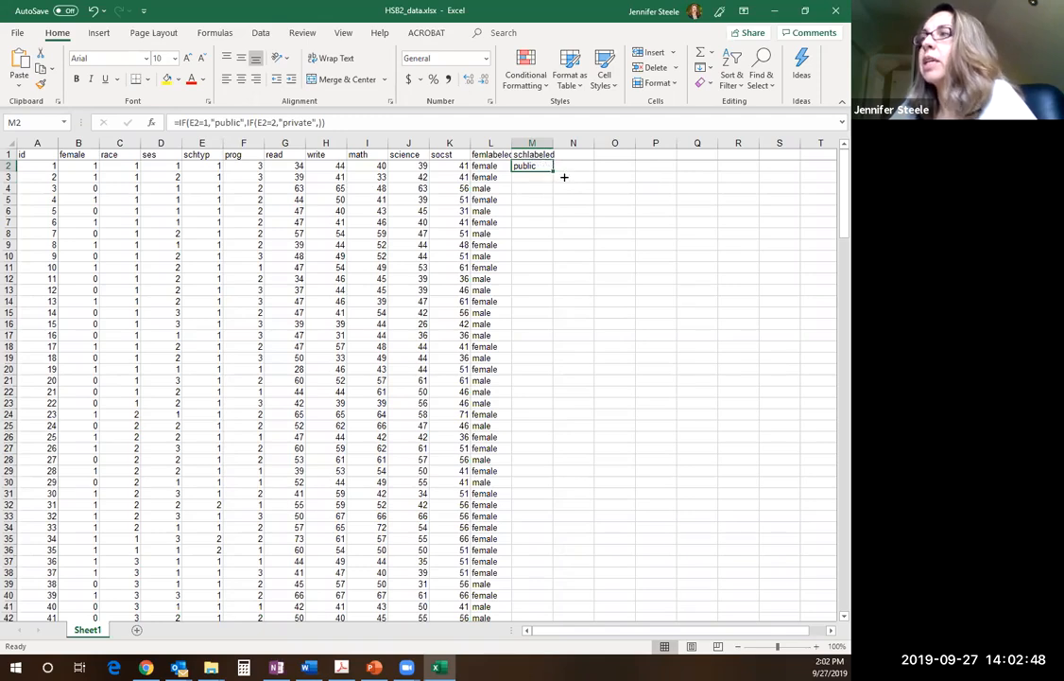
{"action": "left_click_drag", "start_coordinate": [553, 169], "coordinate": [546, 590]}
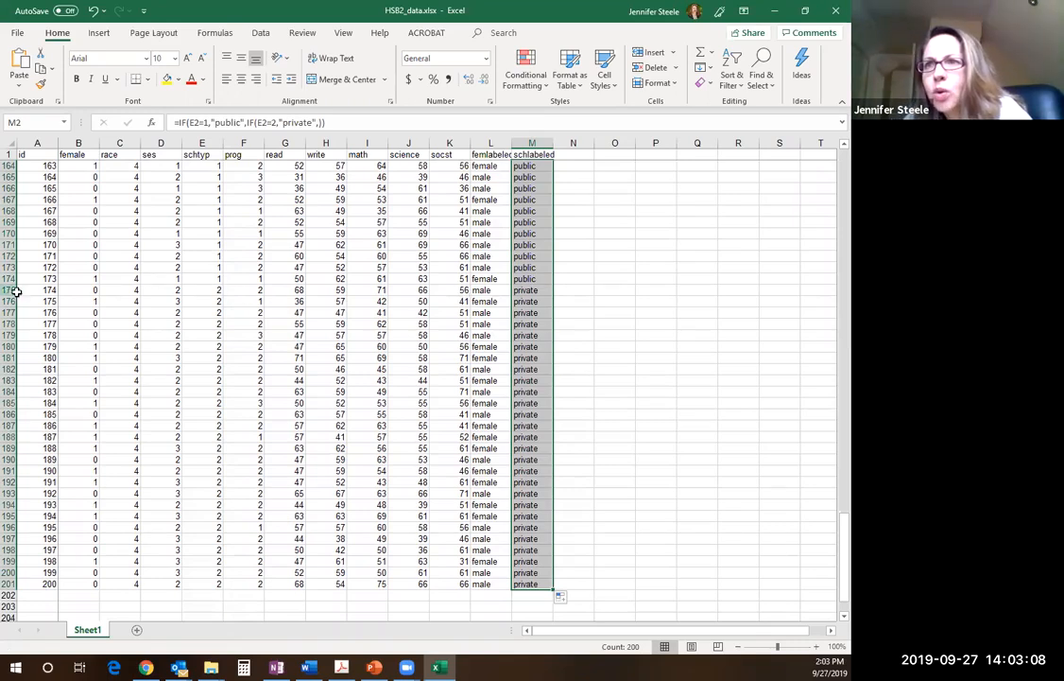
Compare the schtyp codes in E175:E201 with the schlabeled labels in M175:M201, and review the labels from M174 up to M2
{"action": "left_click_drag", "start_coordinate": [217, 289], "coordinate": [204, 581]}
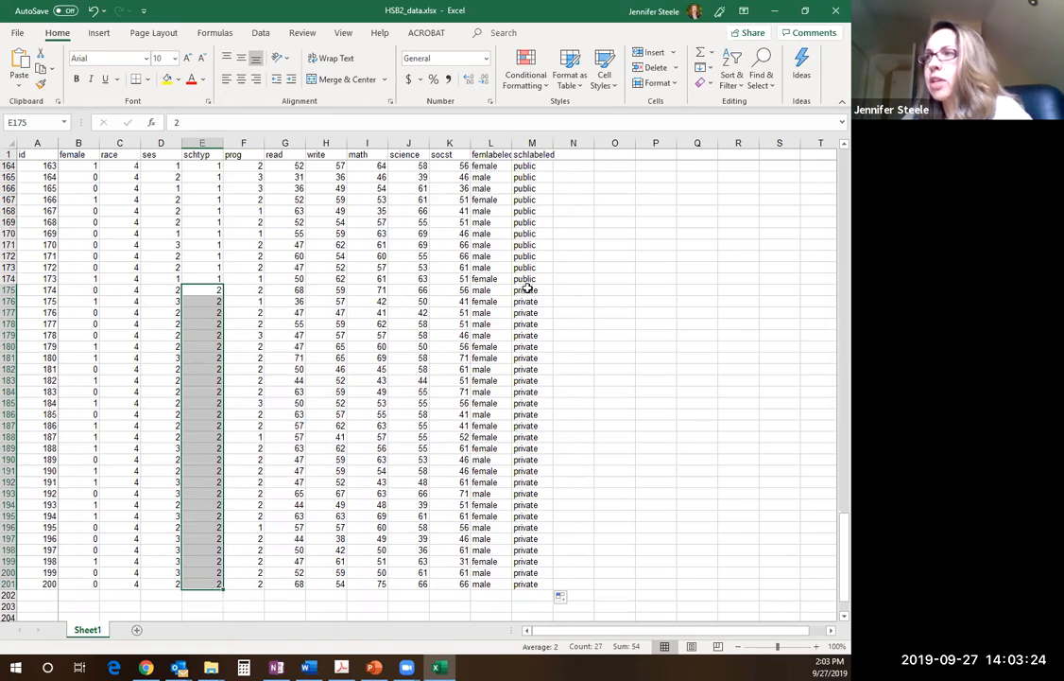
{"action": "left_click_drag", "start_coordinate": [532, 291], "coordinate": [528, 583]}
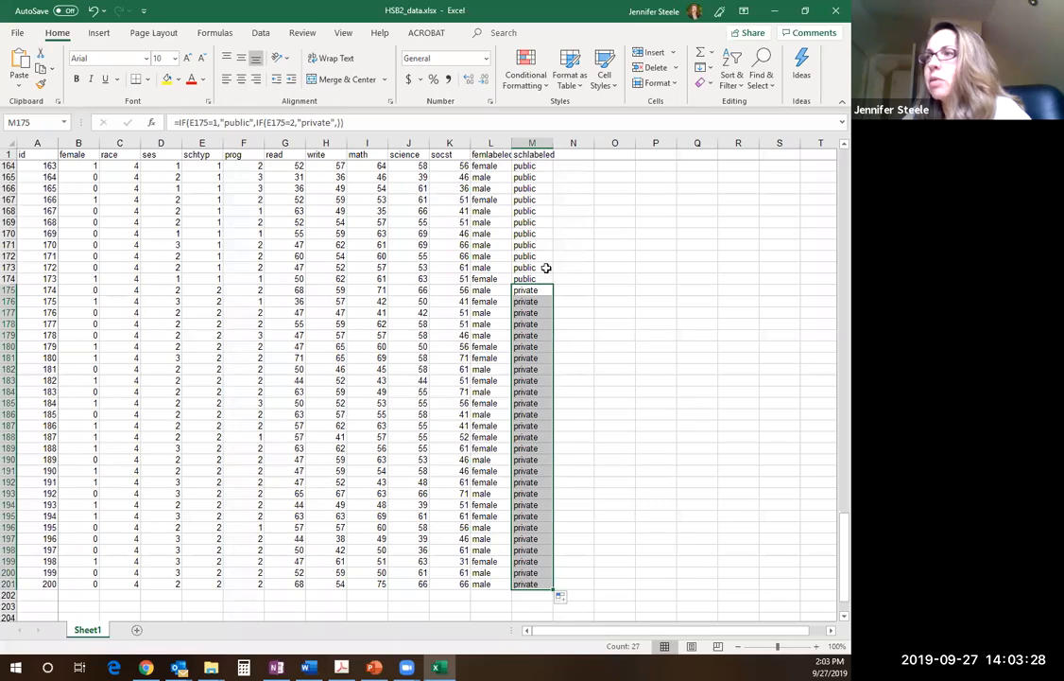
{"action": "left_click_drag", "start_coordinate": [537, 278], "coordinate": [535, 166]}
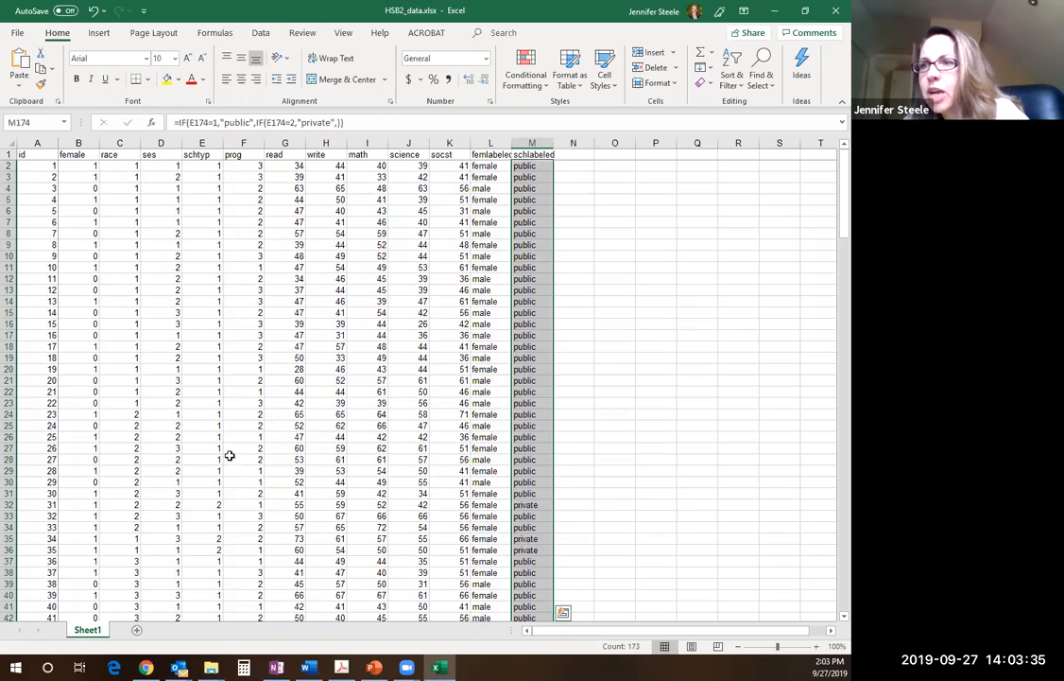
Check the schtyp codes in rows 32, 35 and 36 against the schlabeled labels in M32 and M35:M36
{"action": "left_click", "coordinate": [214, 505]}
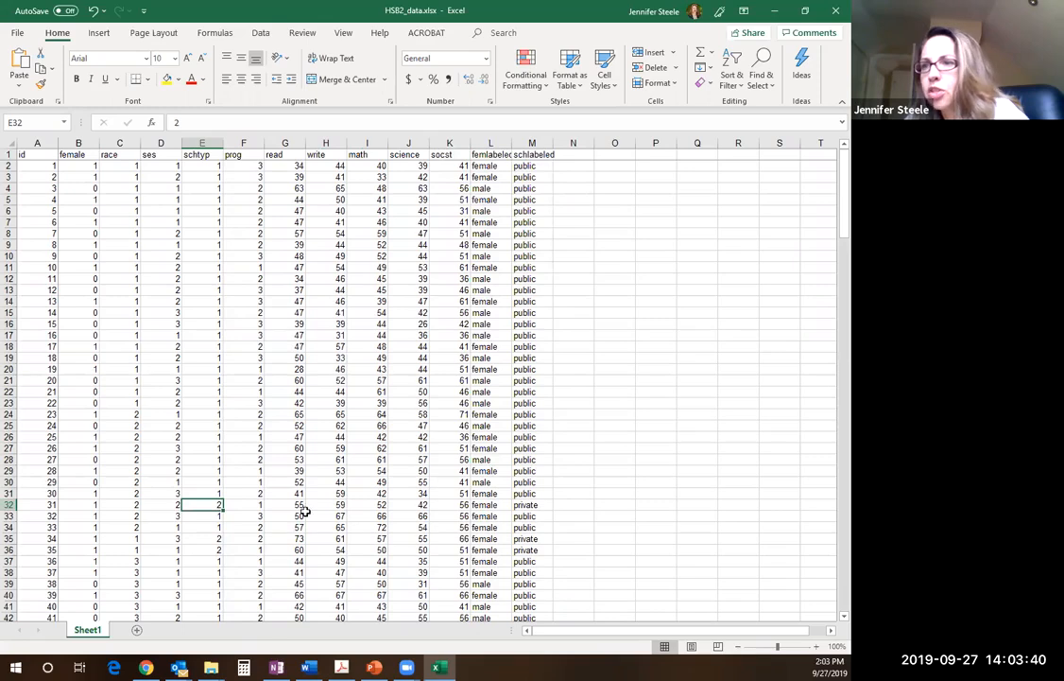
{"action": "left_click", "coordinate": [531, 507]}
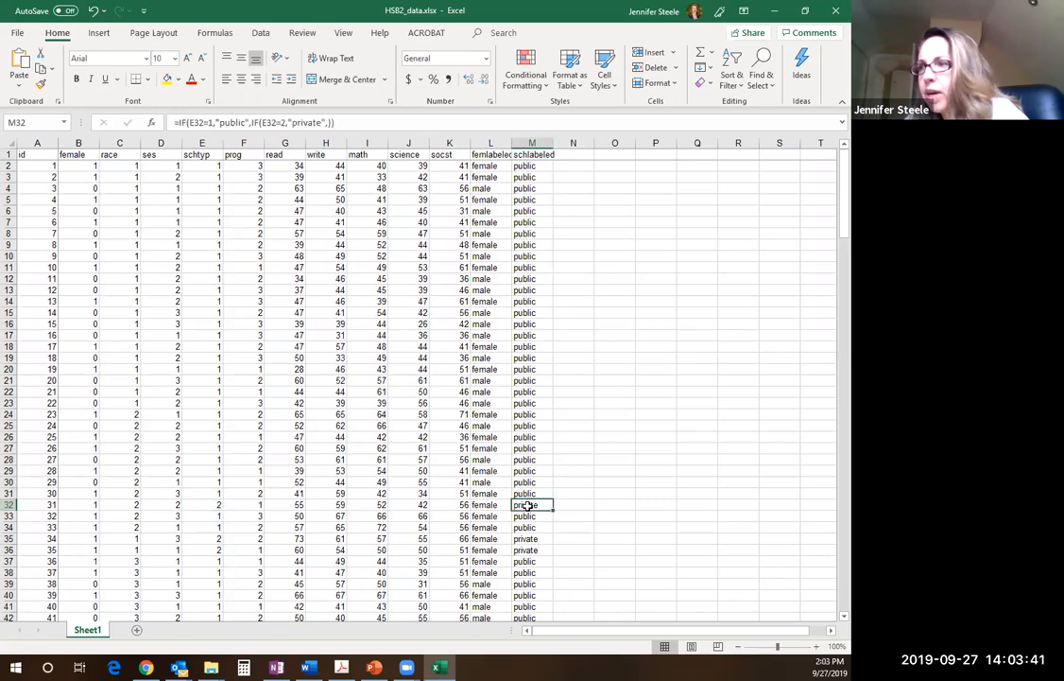
{"action": "left_click", "coordinate": [210, 539]}
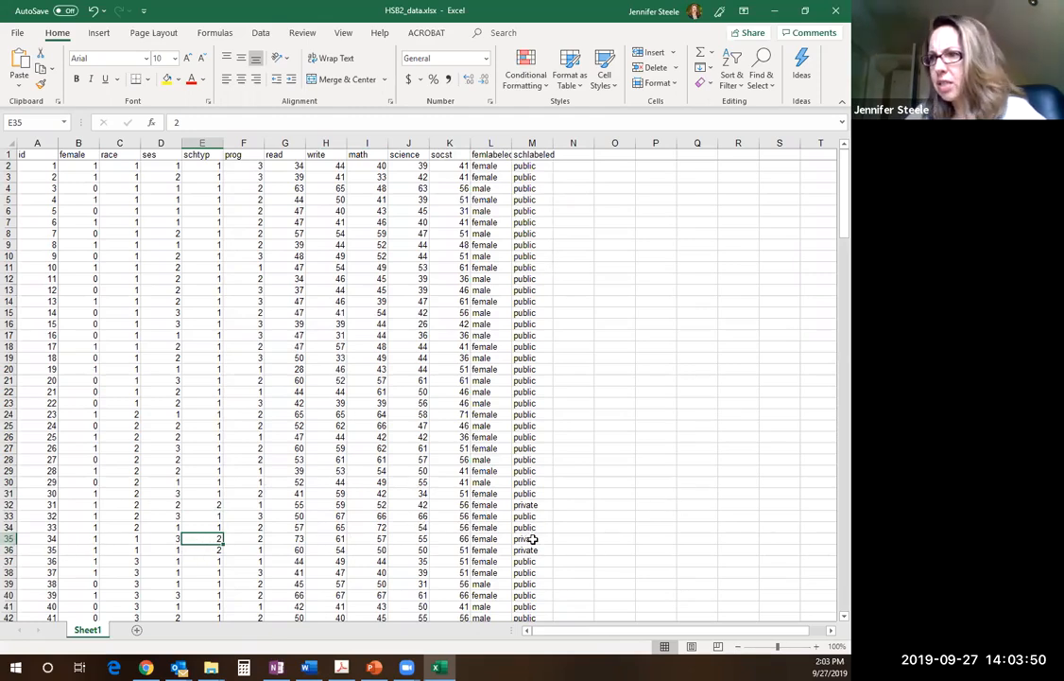
{"action": "left_click_drag", "start_coordinate": [531, 539], "coordinate": [538, 551]}
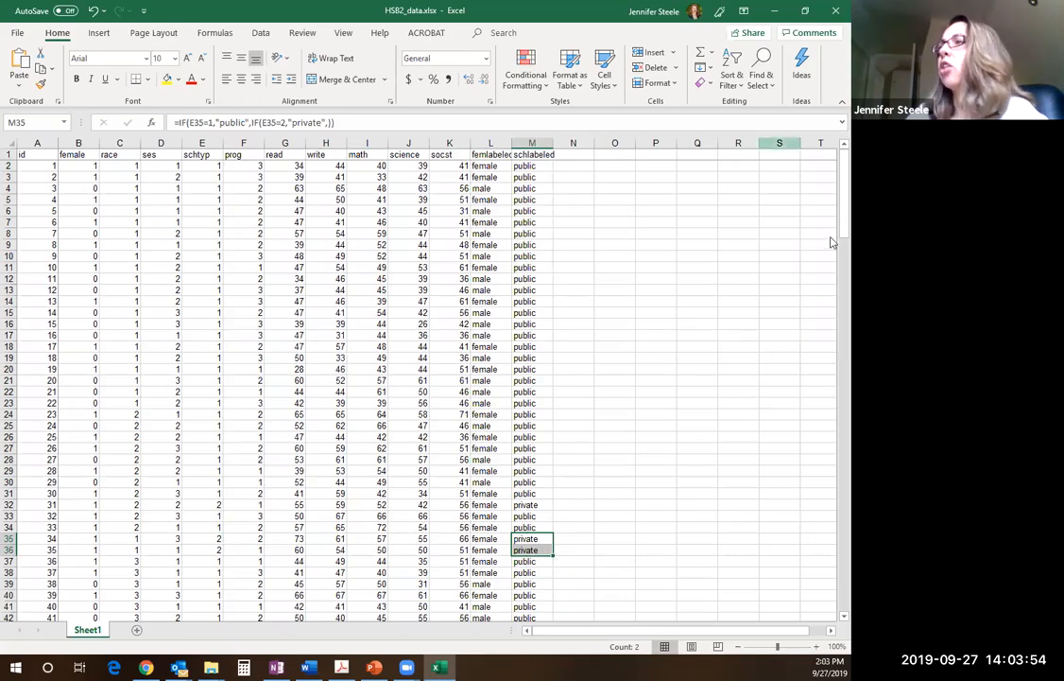
{"action": "mouse_move", "coordinate": [832, 198]}
{"action": "left_mouse_down"}
{"action": "mouse_move", "coordinate": [832, 579]}
{"action": "mouse_move", "coordinate": [831, 184]}
{"action": "left_mouse_up"}
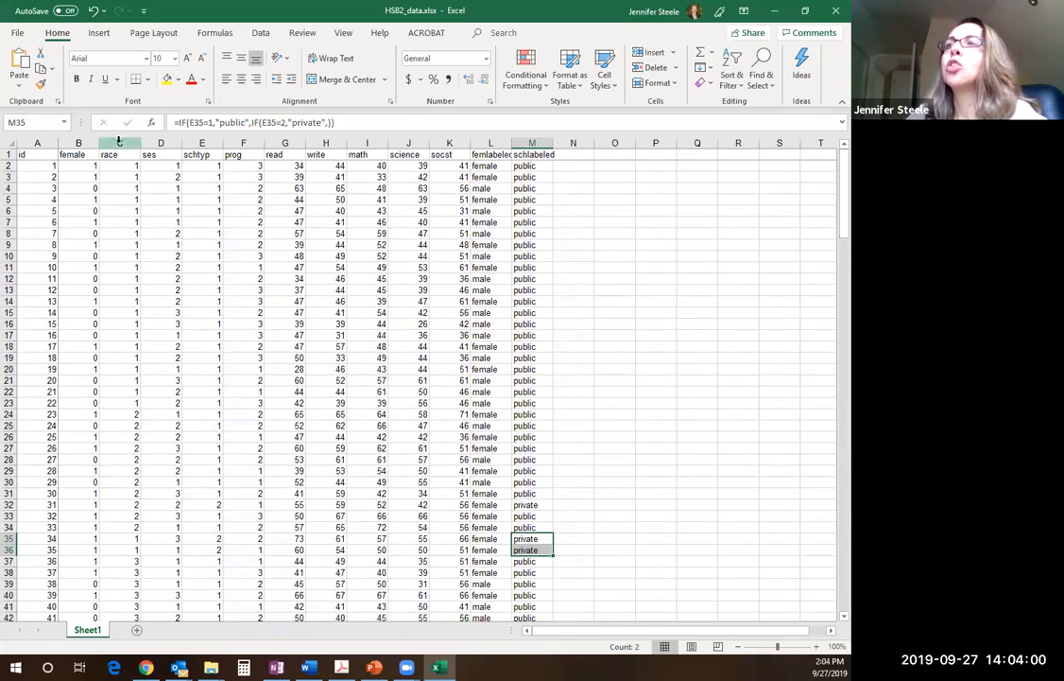
Switch to the assignment PDF in Adobe Acrobat and read step 2 on calculating the mean reading and math scores in G202 and I202
{"action": "left_click_drag", "start_coordinate": [205, 162], "coordinate": [181, 111]}
{"action": "left_click", "coordinate": [199, 154]}
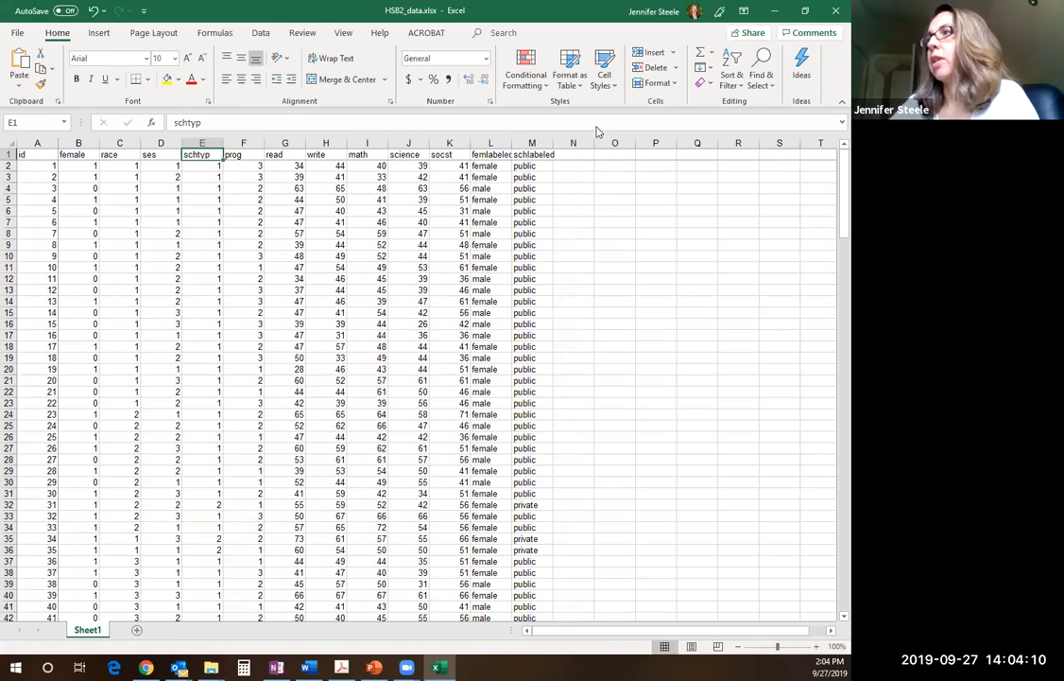
{"action": "left_click", "coordinate": [775, 10]}
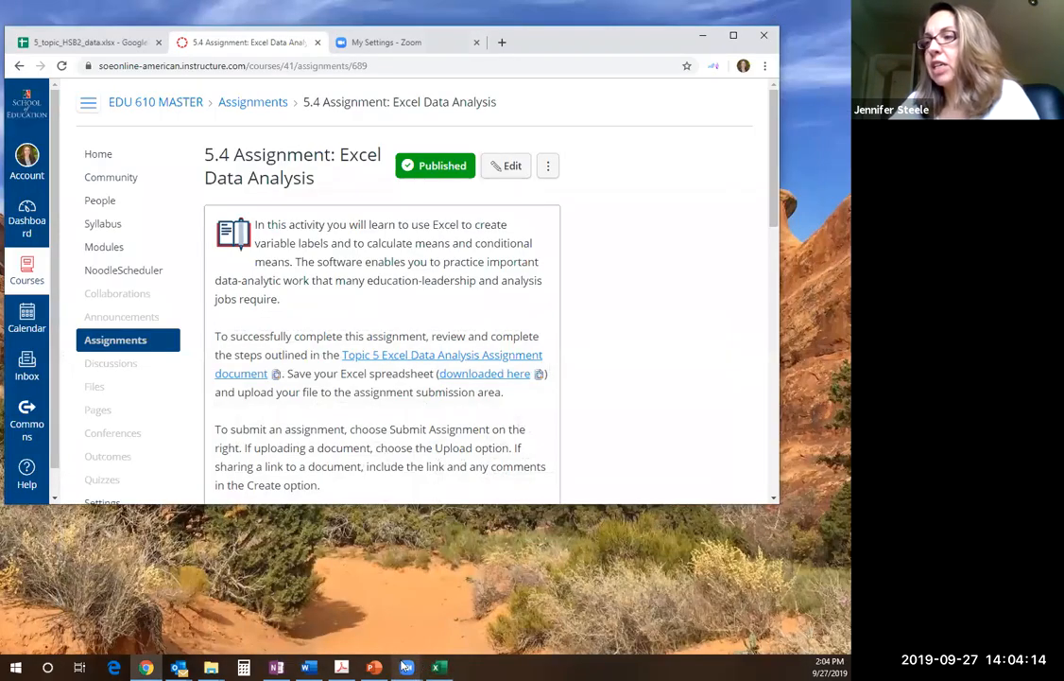
{"action": "left_click", "coordinate": [455, 617]}
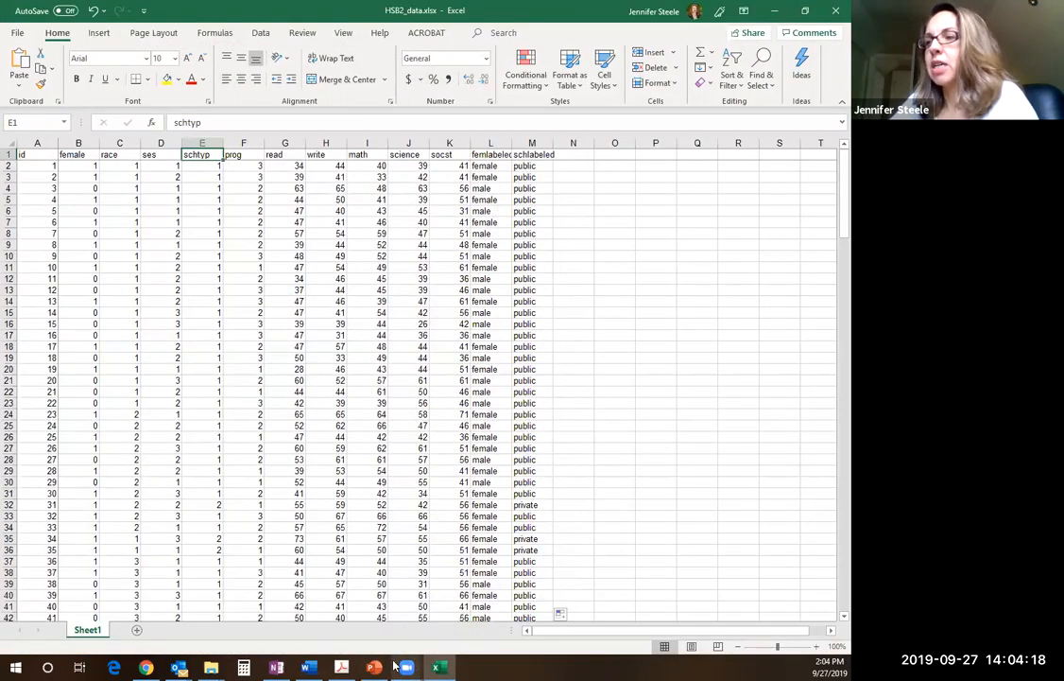
{"action": "mouse_move", "coordinate": [409, 668]}
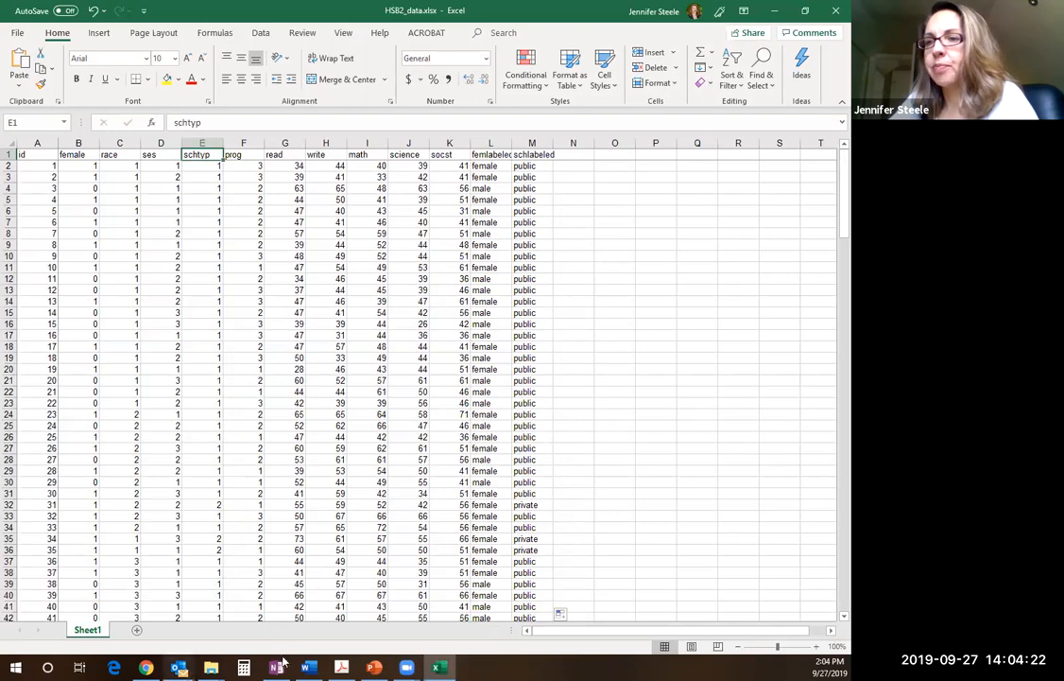
{"action": "left_click", "coordinate": [342, 667]}
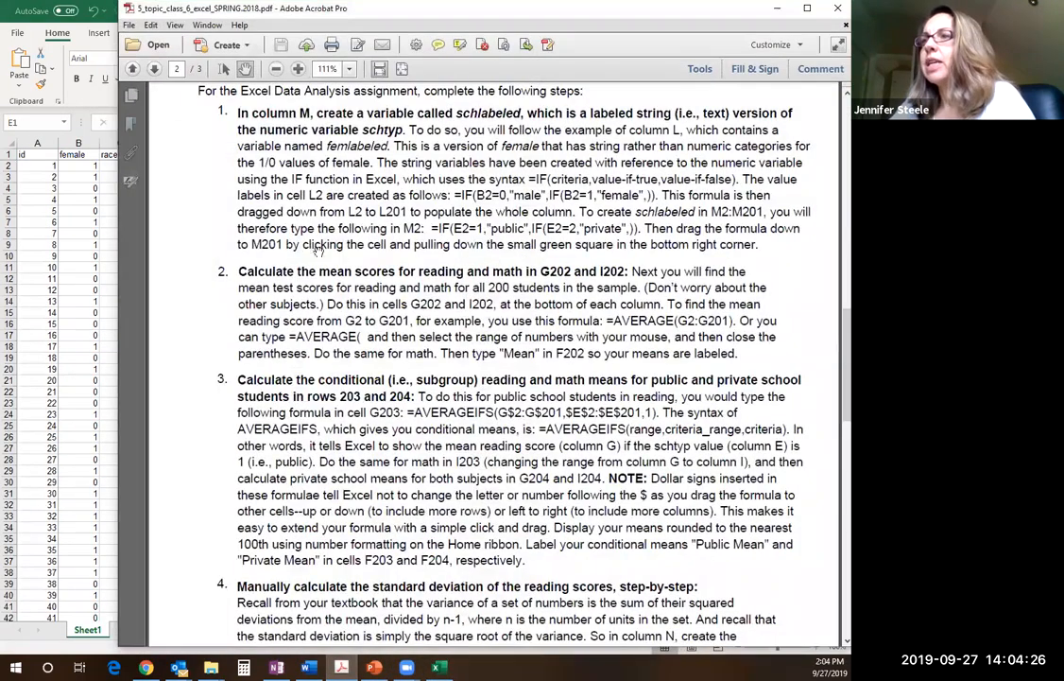
{"action": "scroll", "coordinate": [832, 322], "scroll_direction": "down", "scroll_amount": 3}
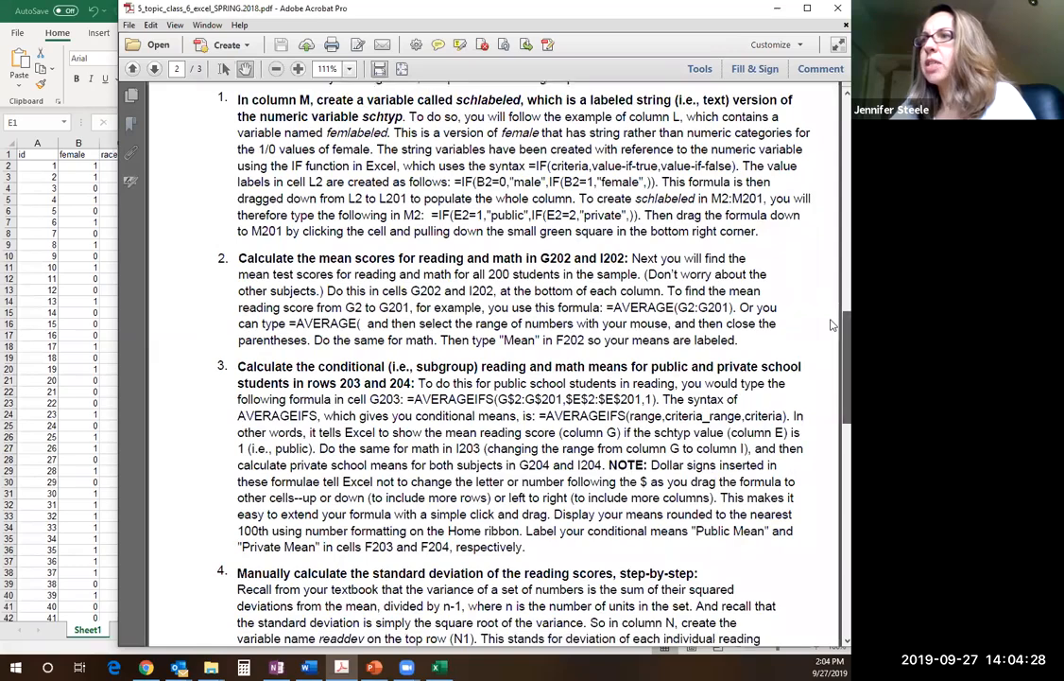
{"action": "left_click_drag", "start_coordinate": [831, 347], "coordinate": [832, 356]}
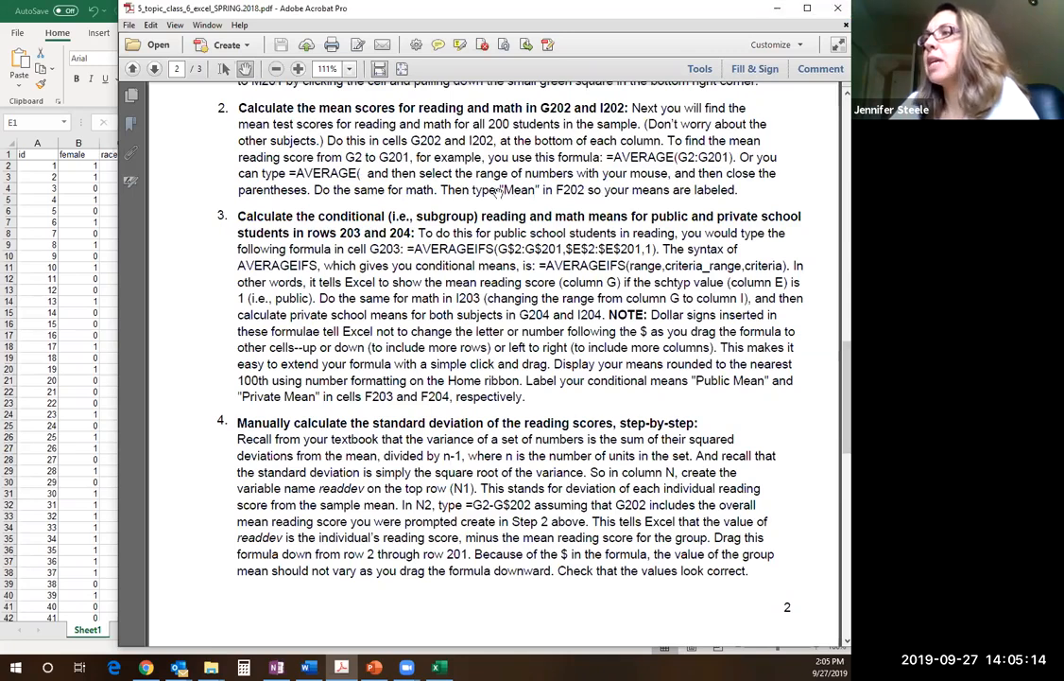
Return to the HSB2_data workbook and check the frozen header row at both the end and the start of the data
{"action": "left_click", "coordinate": [773, 13]}
{"action": "left_click_drag", "start_coordinate": [832, 171], "coordinate": [832, 545]}
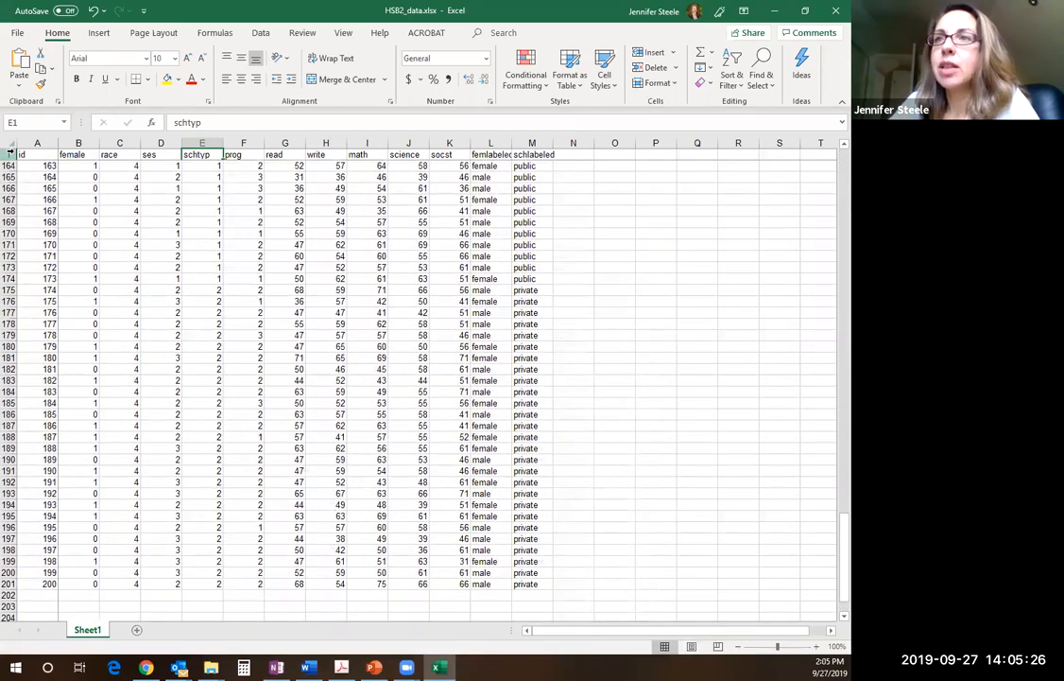
{"action": "left_click", "coordinate": [8, 154]}
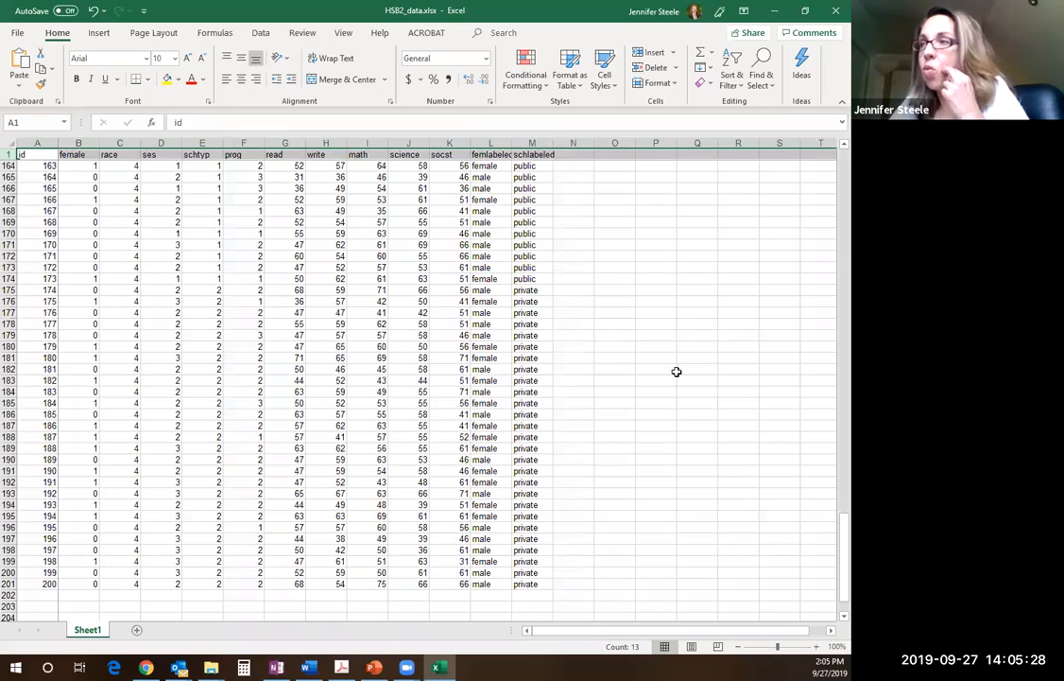
{"action": "left_click_drag", "start_coordinate": [832, 544], "coordinate": [832, 151]}
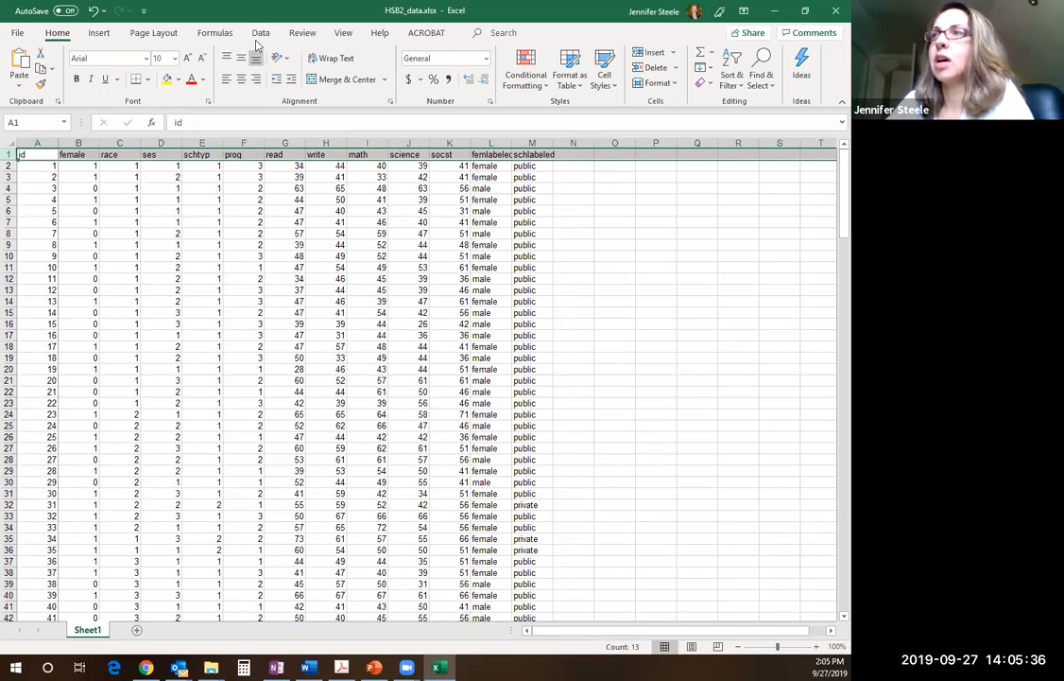
{"action": "left_click", "coordinate": [344, 33]}
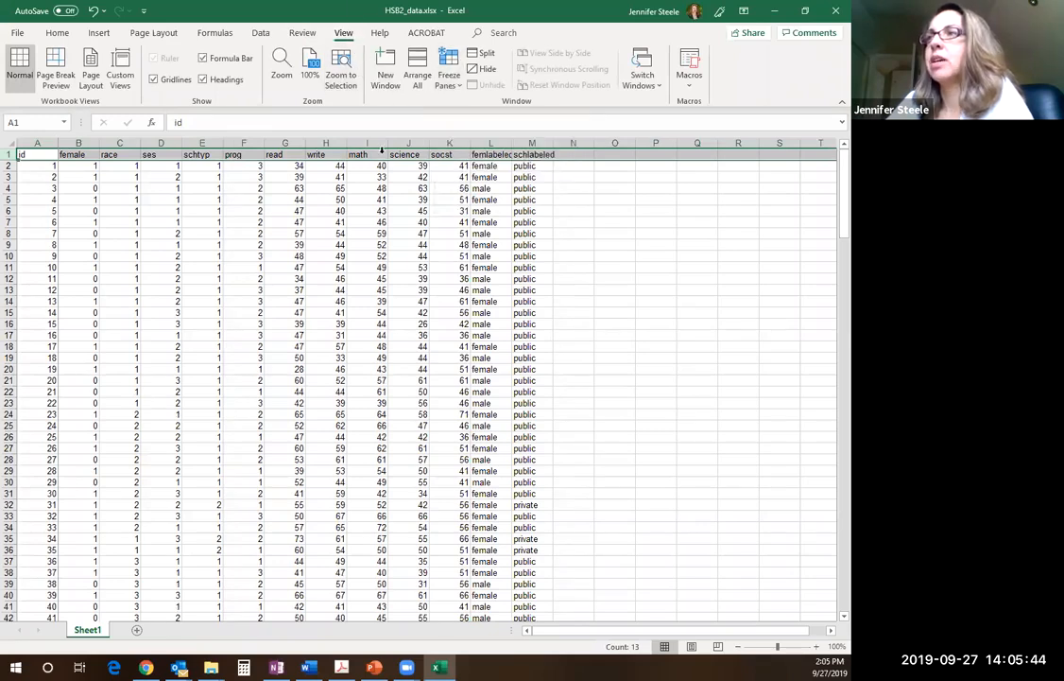
{"action": "left_click", "coordinate": [360, 200]}
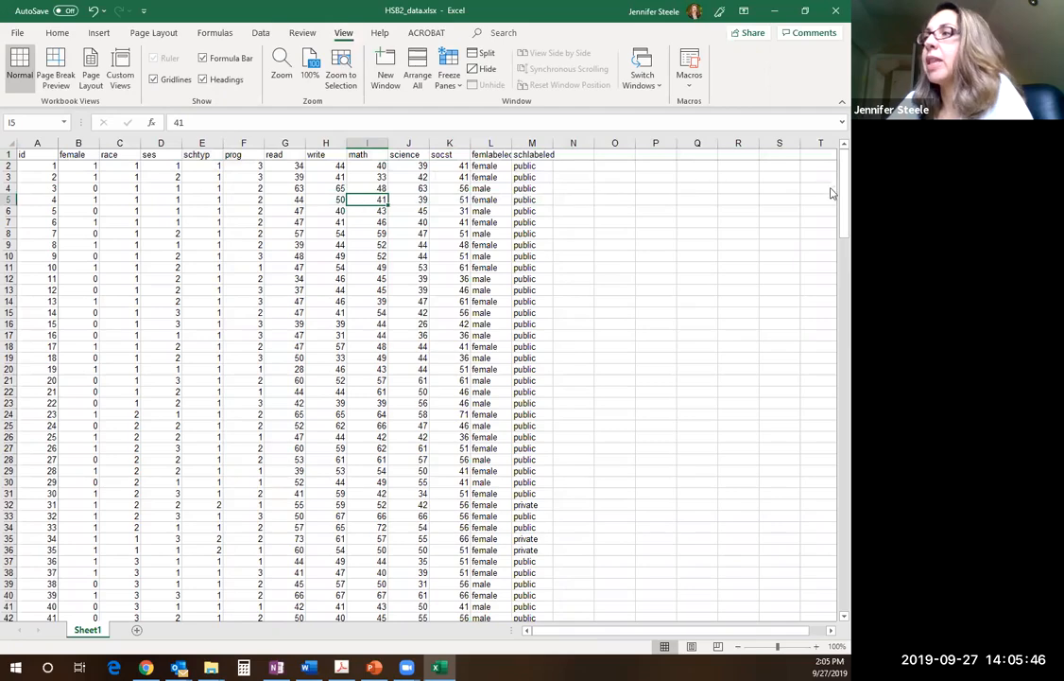
Label cell F202, in the first empty row below the data, as "Mean"
{"action": "left_click_drag", "start_coordinate": [832, 167], "coordinate": [832, 558]}
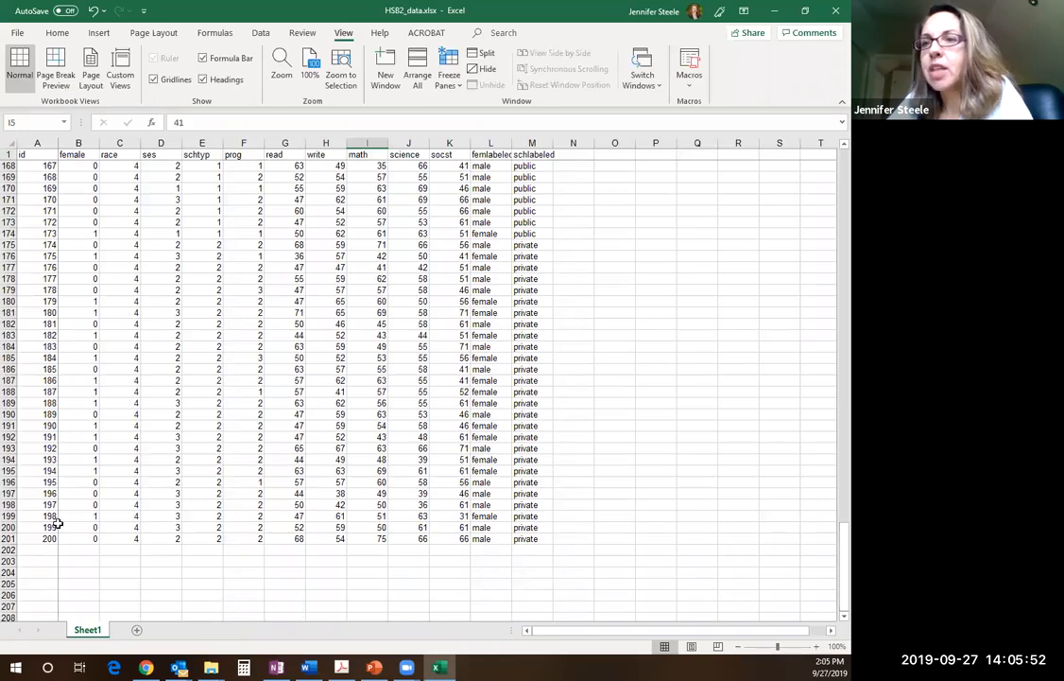
{"action": "left_click", "coordinate": [289, 554]}
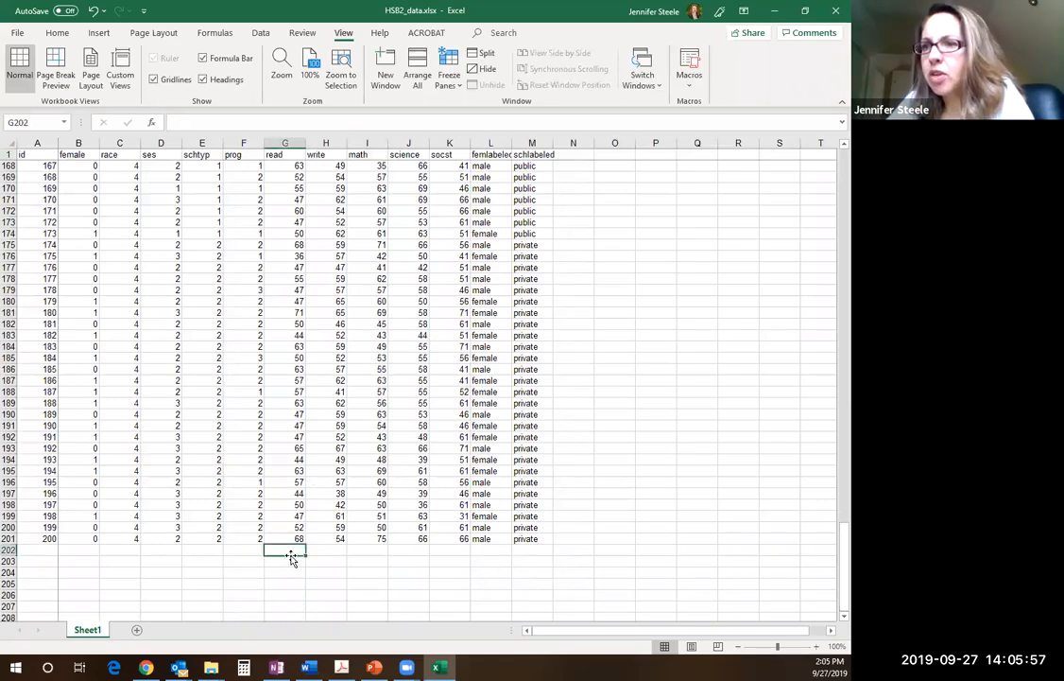
{"action": "left_click", "coordinate": [8, 550]}
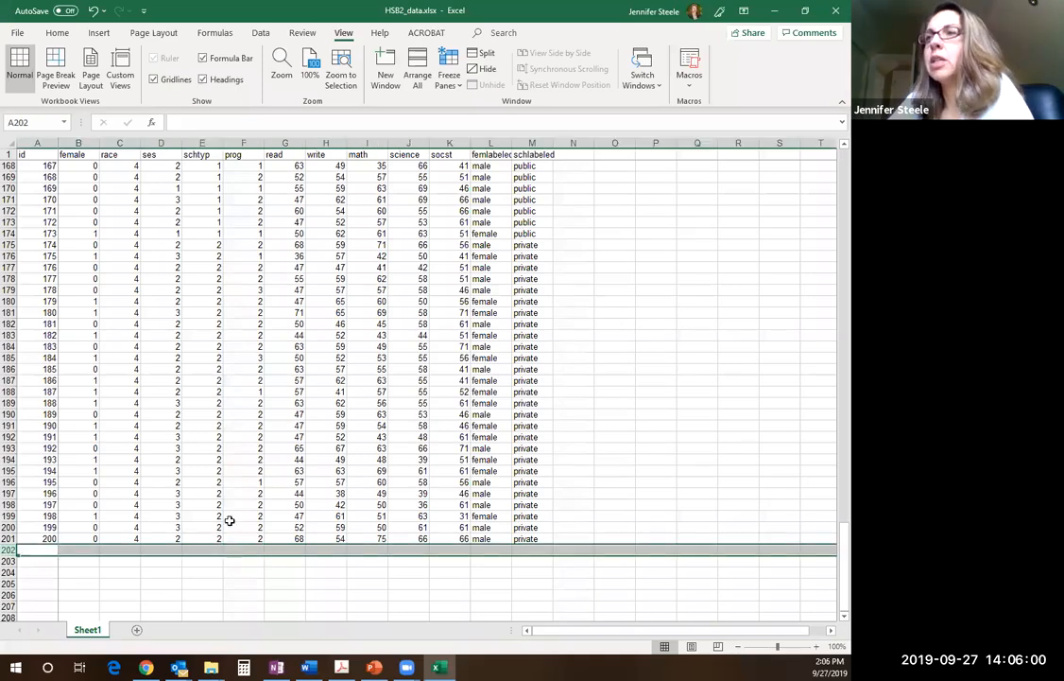
{"action": "left_click", "coordinate": [239, 549]}
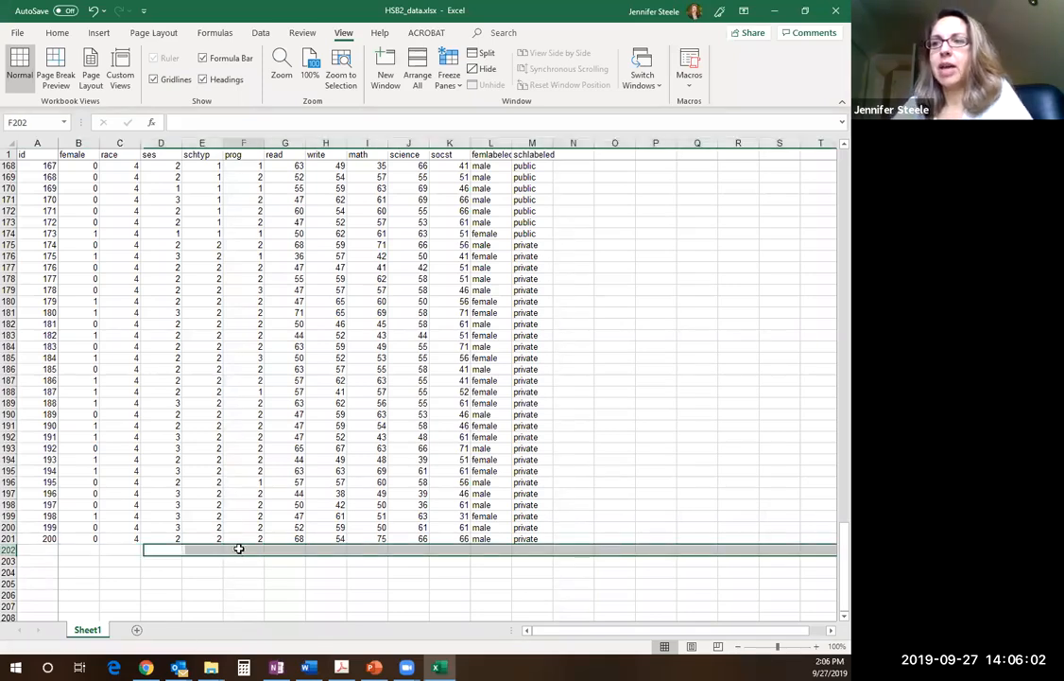
{"action": "type", "text": "F"}
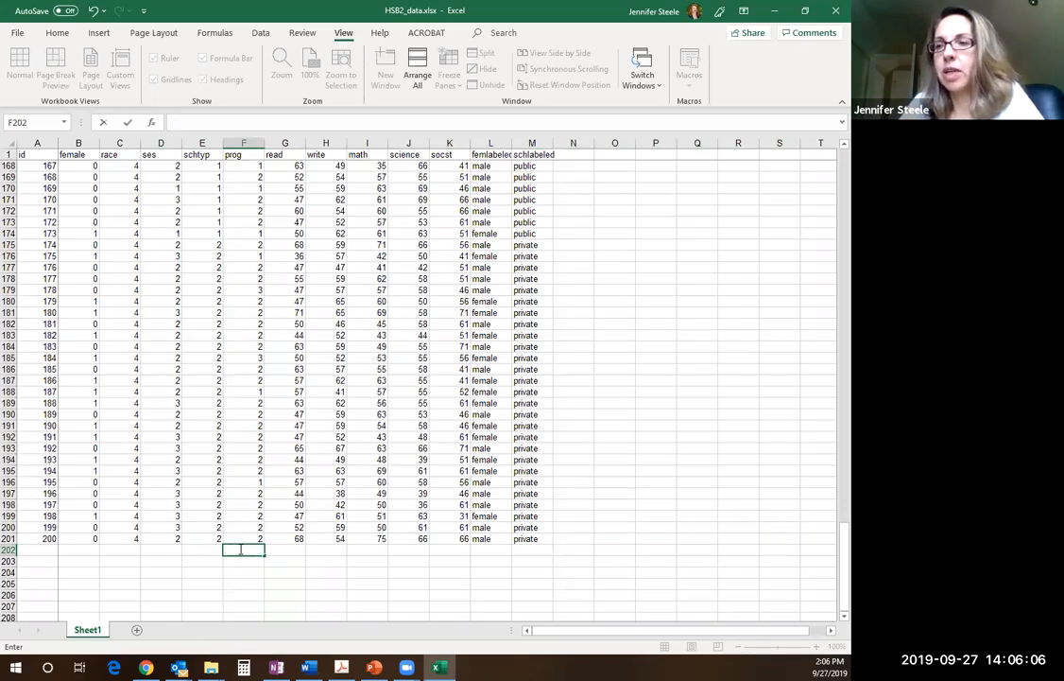
{"action": "type", "text": "Mean"}
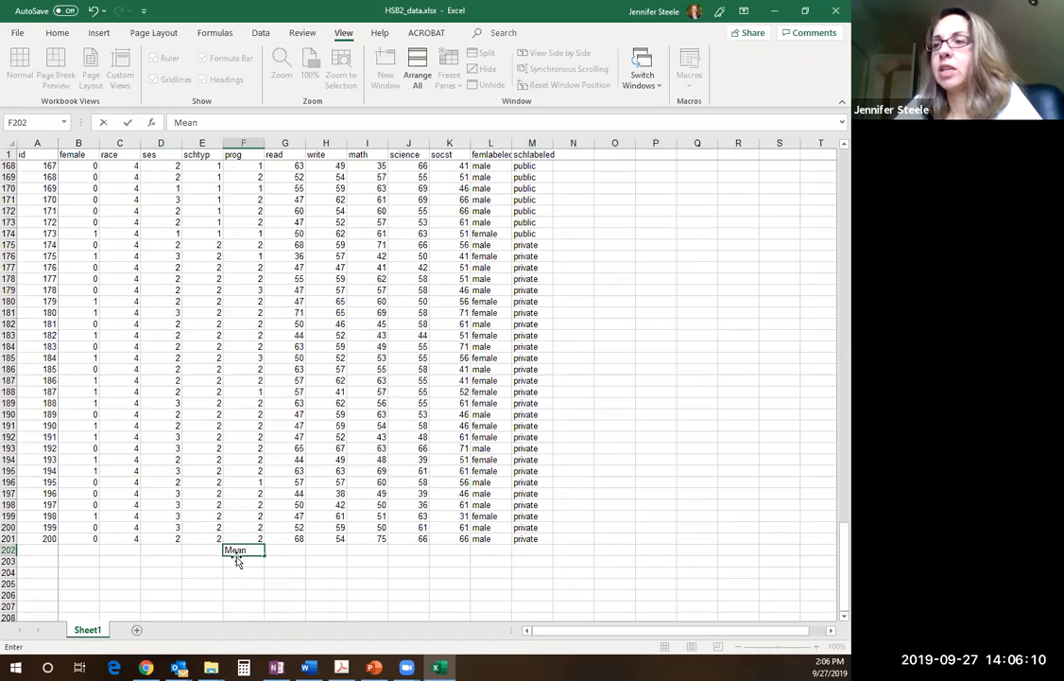
{"action": "key", "text": "ctrl+Return"}
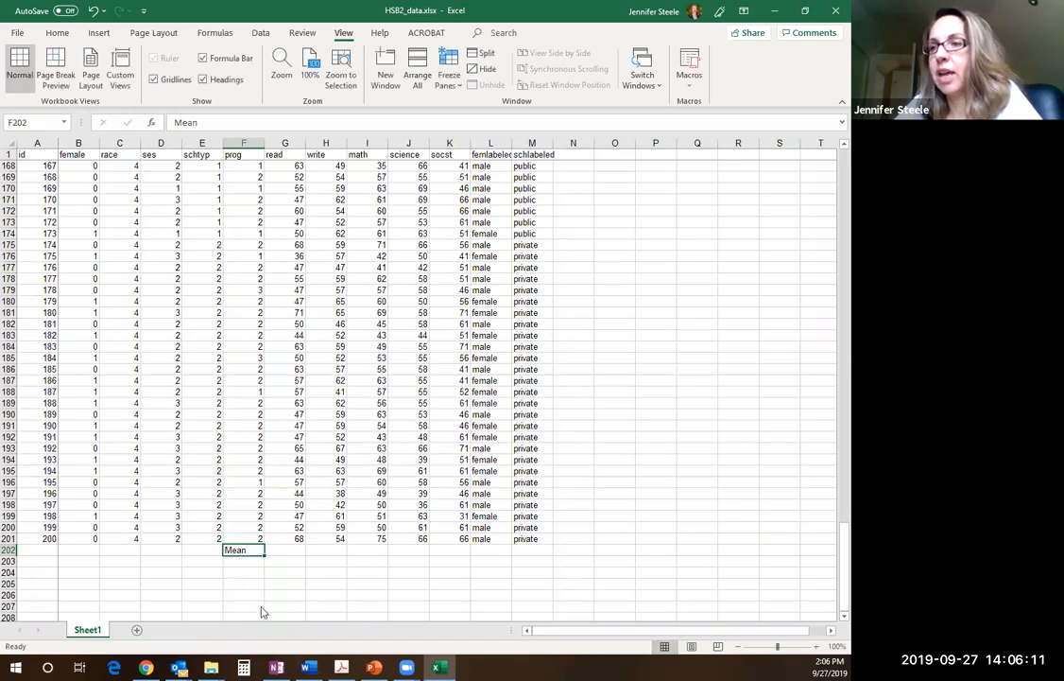
Check the mean formula in step 2 of the assignment PDF and begin a formula in G202 below the read column
{"action": "left_click", "coordinate": [341, 666]}
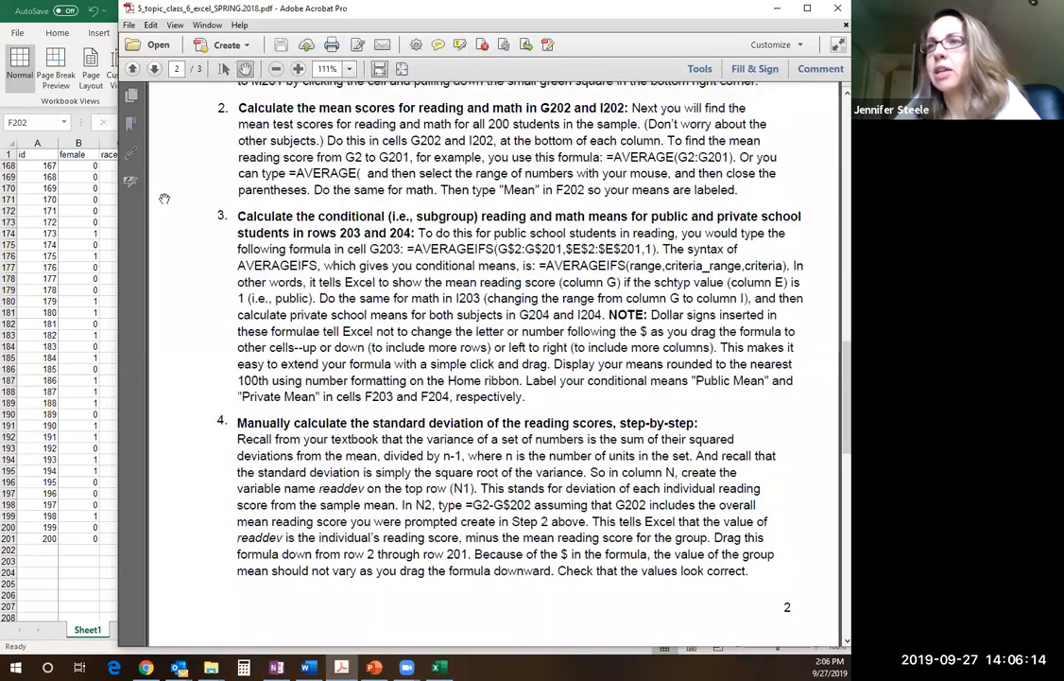
{"action": "left_click", "coordinate": [80, 244]}
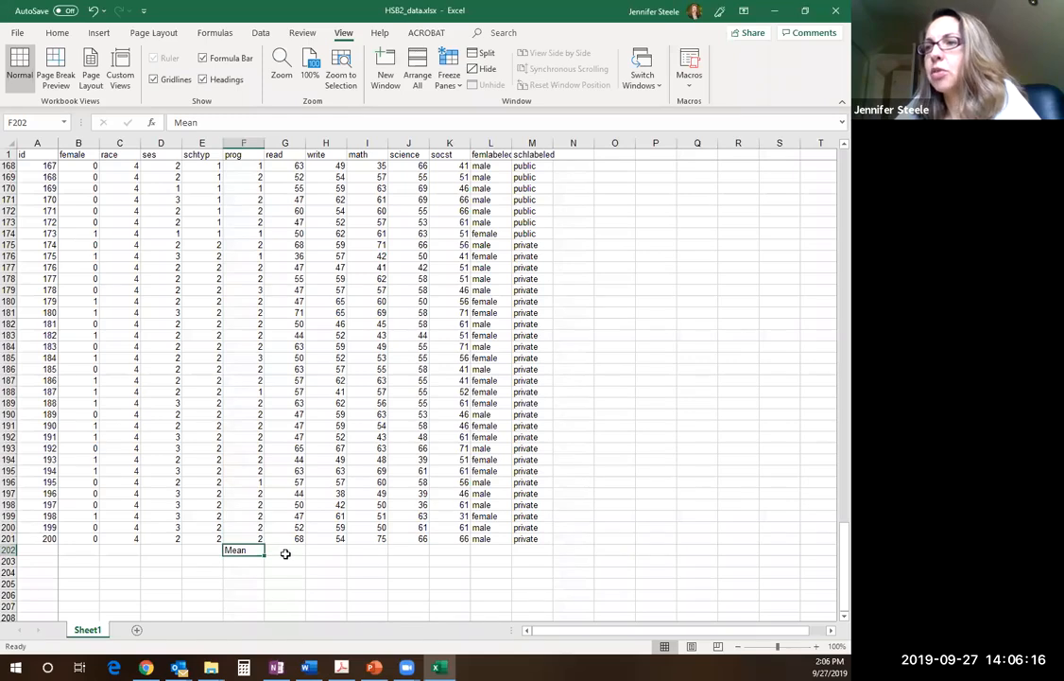
{"action": "left_click", "coordinate": [284, 552]}
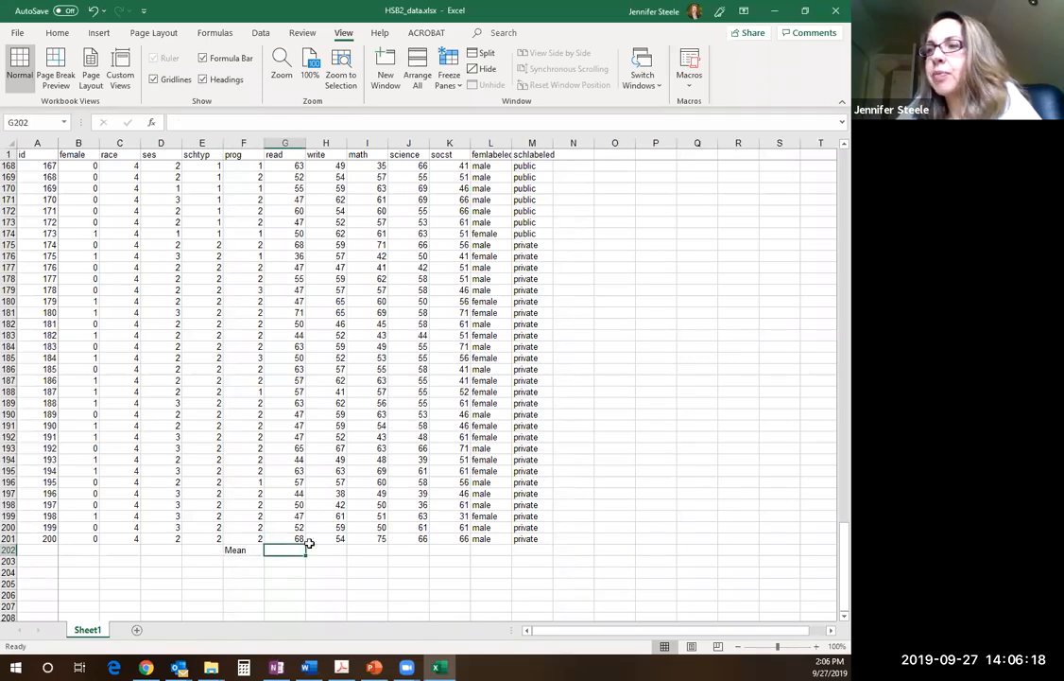
{"action": "type", "text": "="}
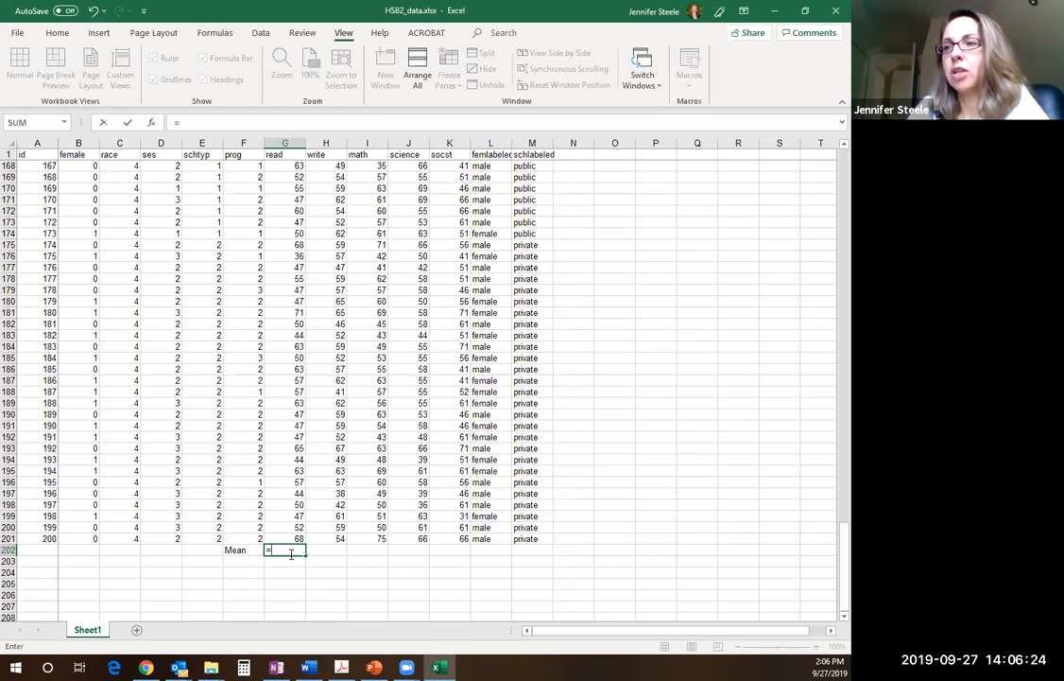
{"action": "type", "text": "G"}
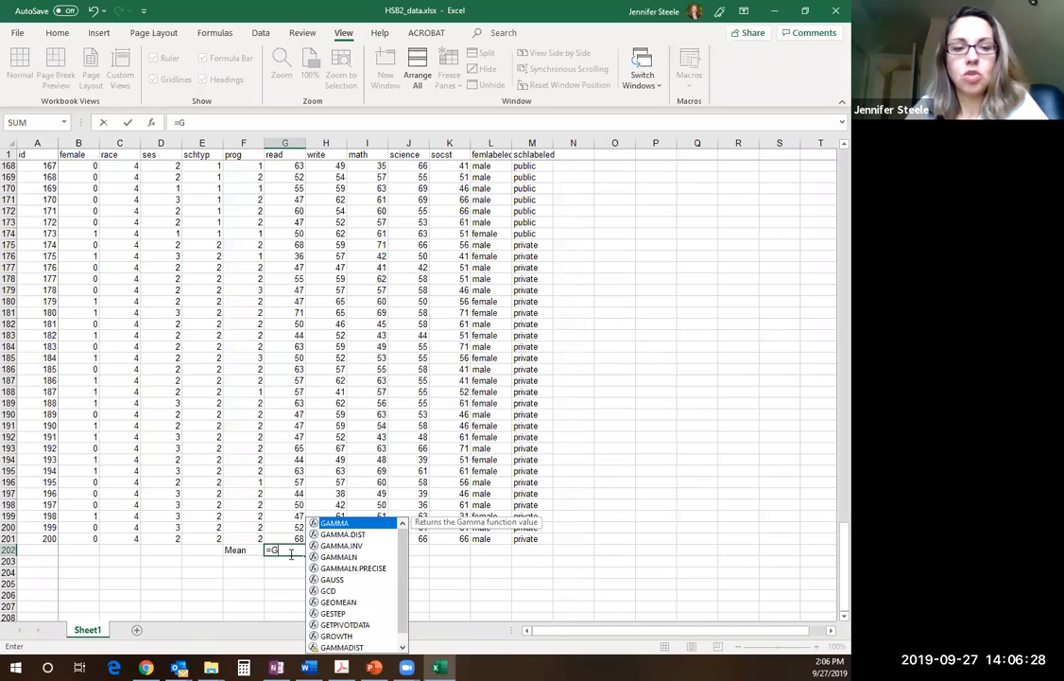
{"action": "type", "text": "2"}
{"action": "key", "text": "BackSpace"}
{"action": "key", "text": "BackSpace"}
{"action": "key", "text": "BackSpace"}
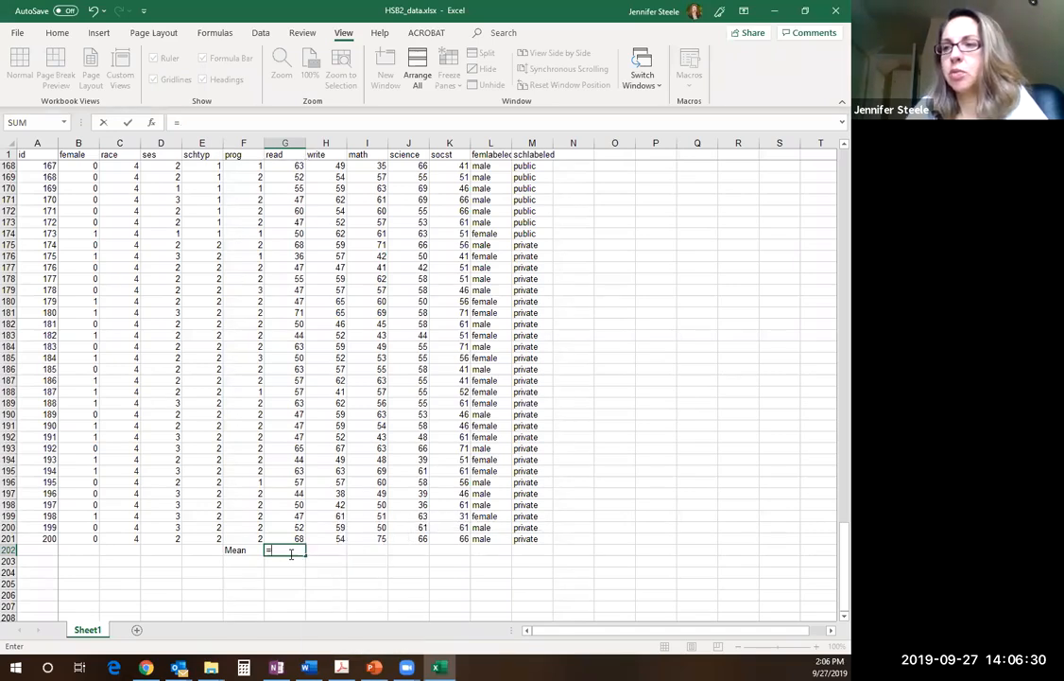
Complete the reading mean formula in G202 as =AVERAGE(G2:G201) and commit it
{"action": "type", "text": "A"}
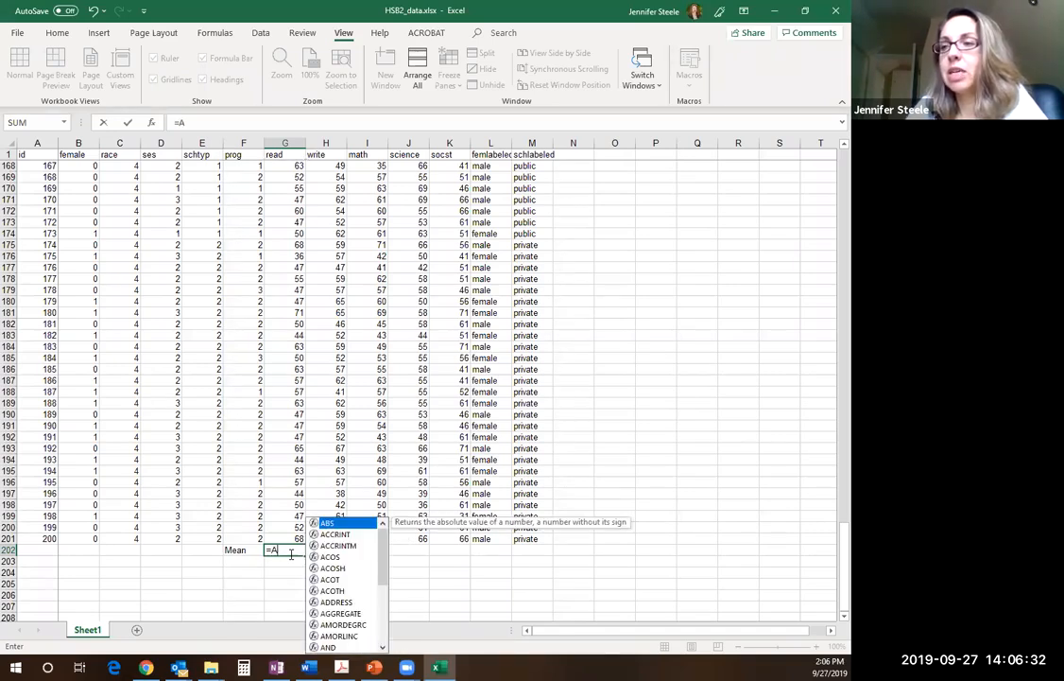
{"action": "type", "text": "VERAG"}
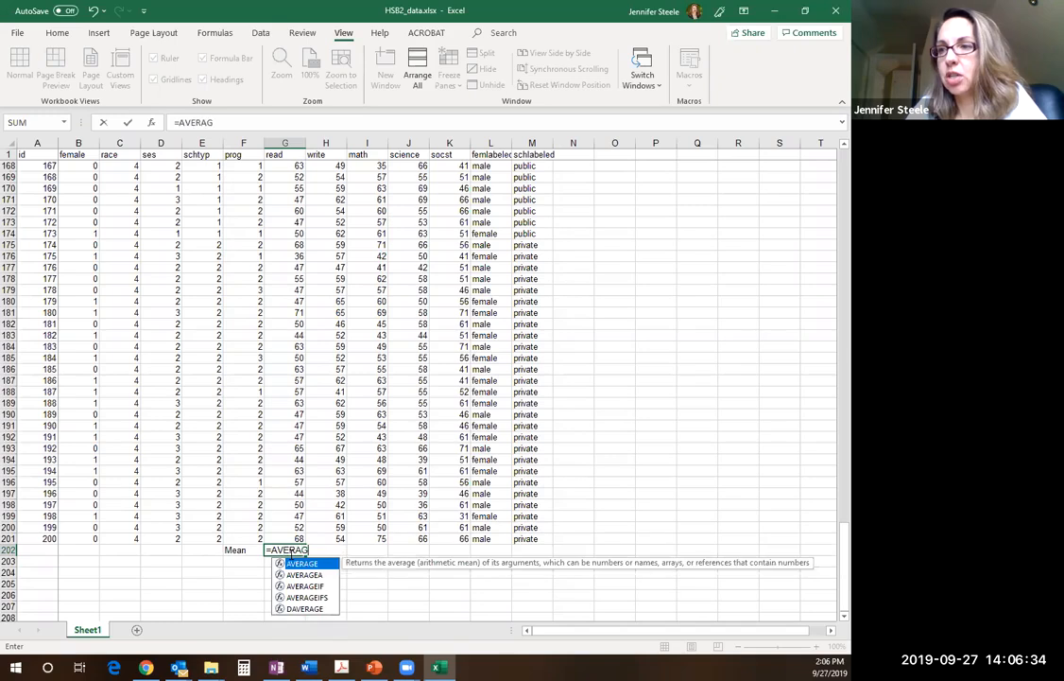
{"action": "type", "text": "E("}
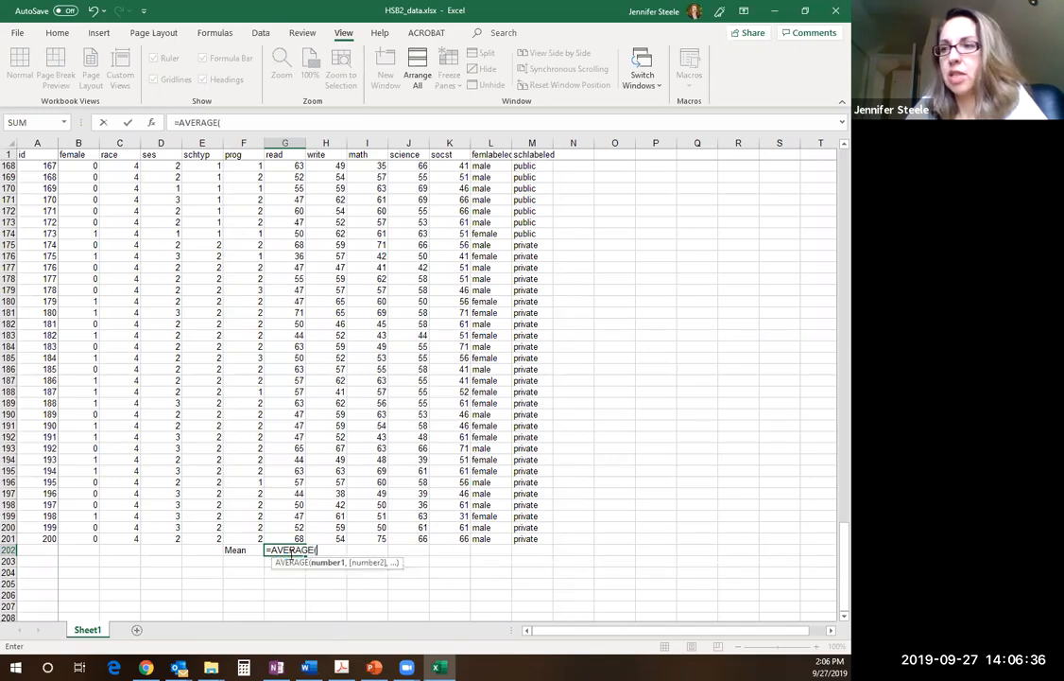
{"action": "type", "text": "G2"}
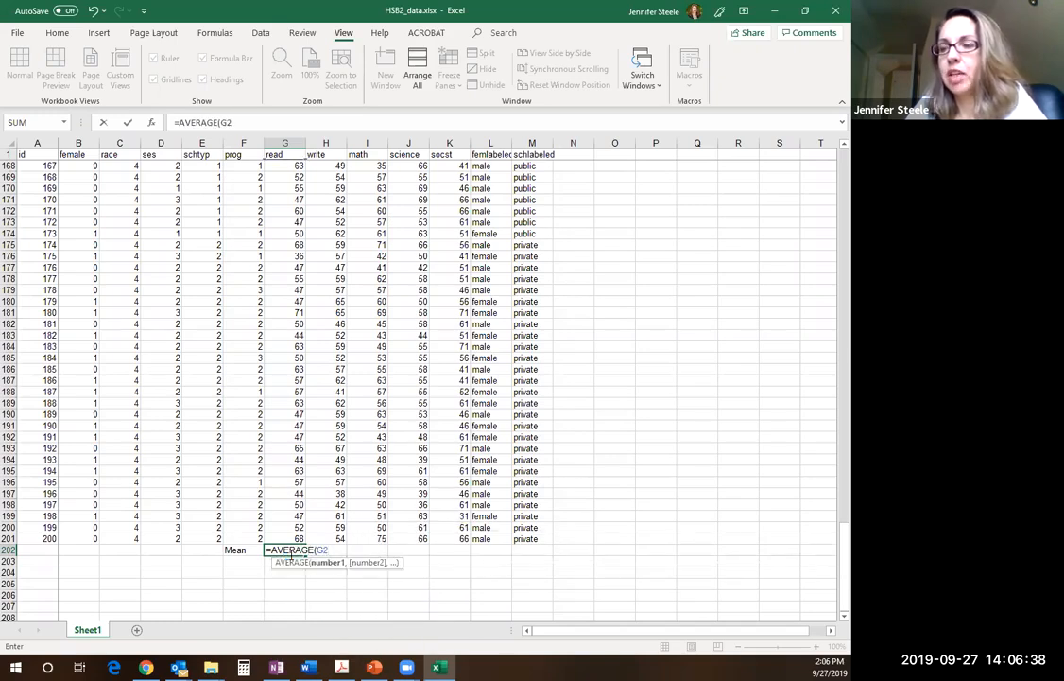
{"action": "type", "text": ":G"}
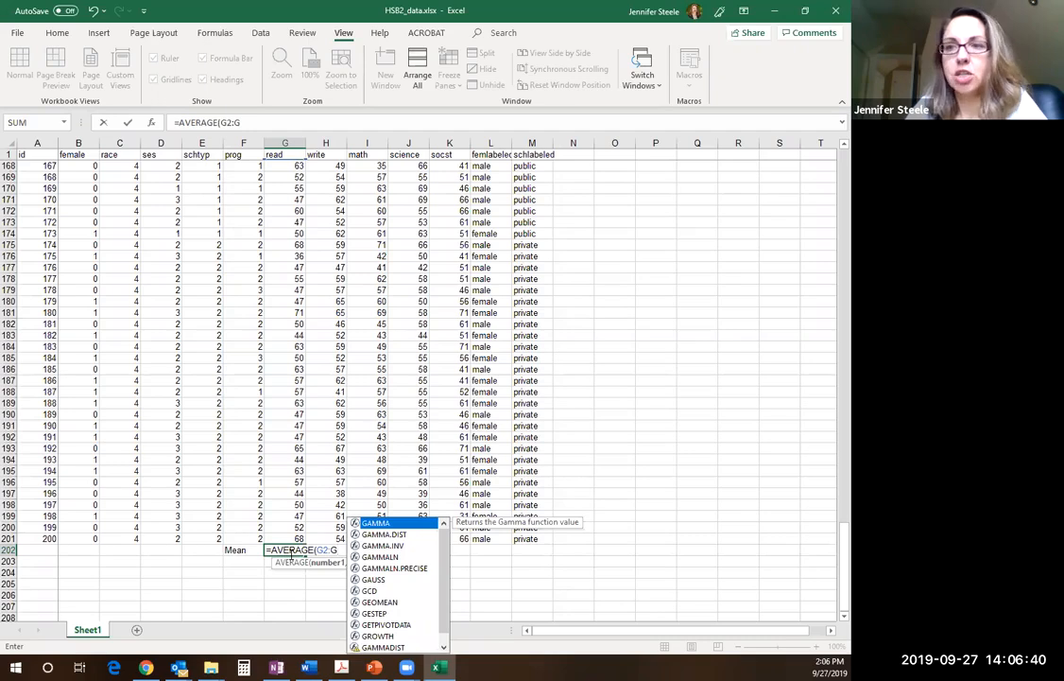
{"action": "type", "text": "201"}
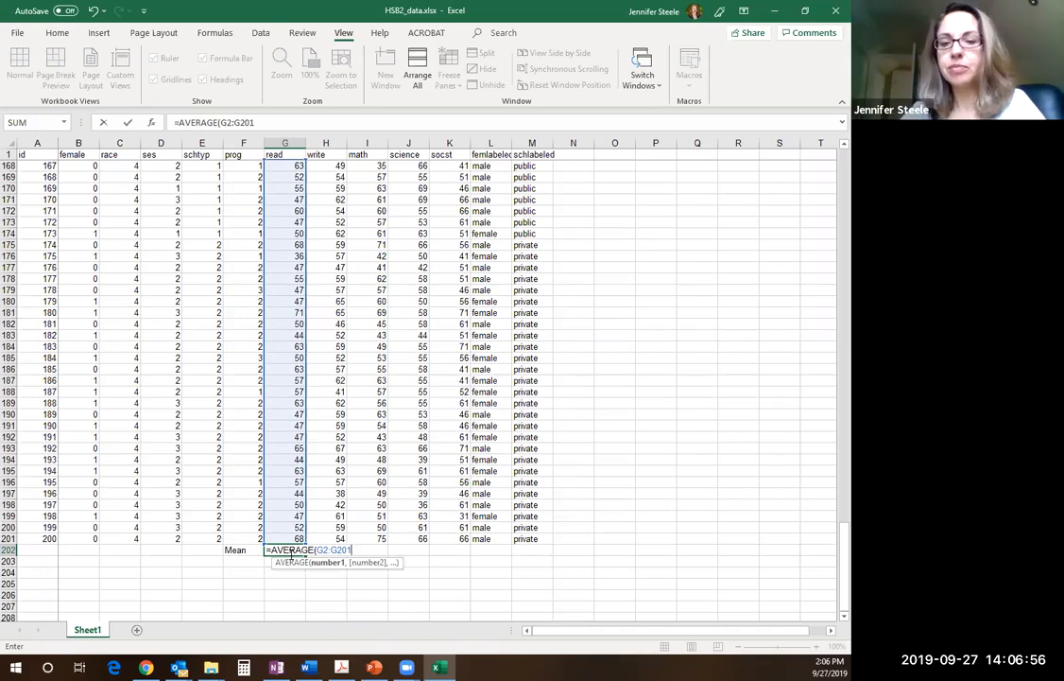
{"action": "key", "text": "Return"}
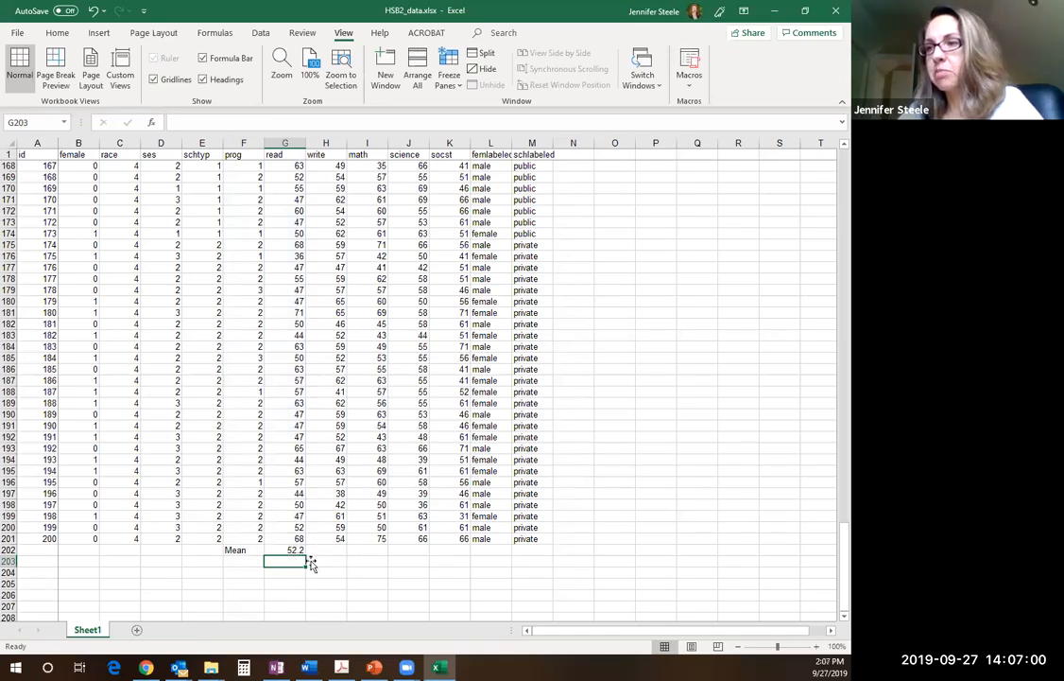
Adjust the number of decimal places displayed for the reading mean in G202
{"action": "left_click", "coordinate": [289, 550]}
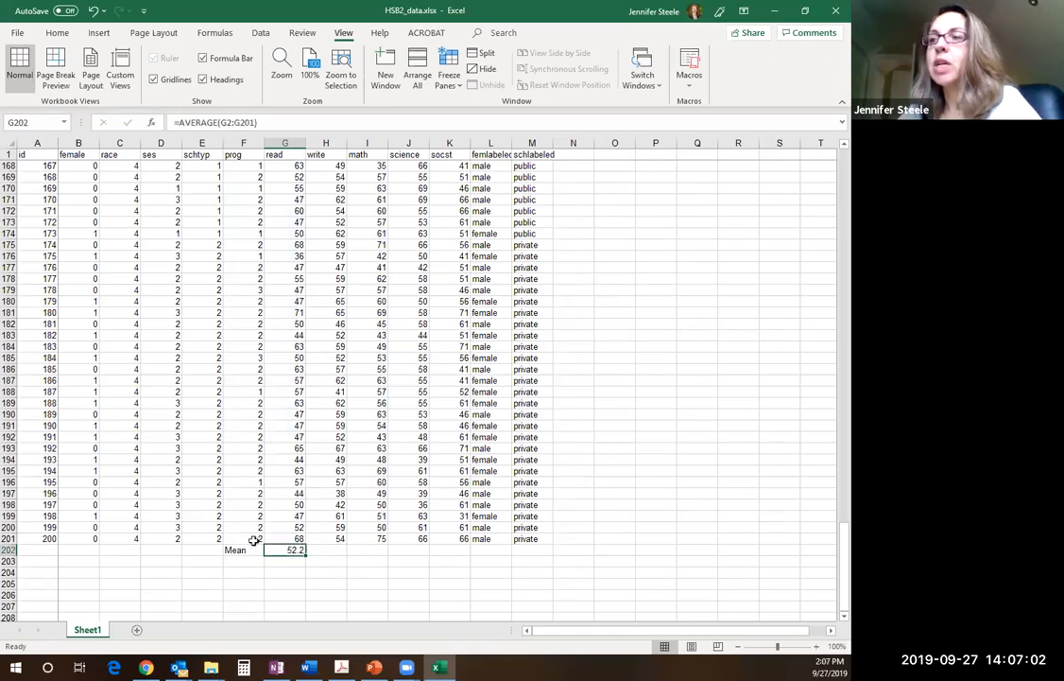
{"action": "left_click", "coordinate": [57, 33]}
{"action": "left_click", "coordinate": [467, 82]}
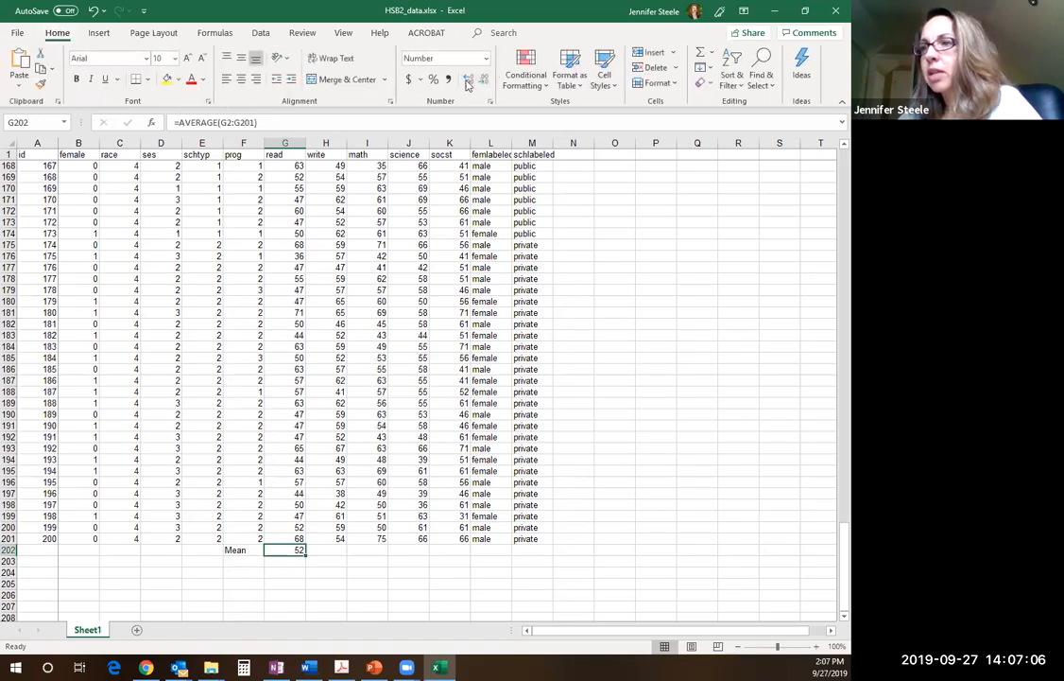
{"action": "left_click", "coordinate": [465, 83]}
{"action": "left_click", "coordinate": [466, 83]}
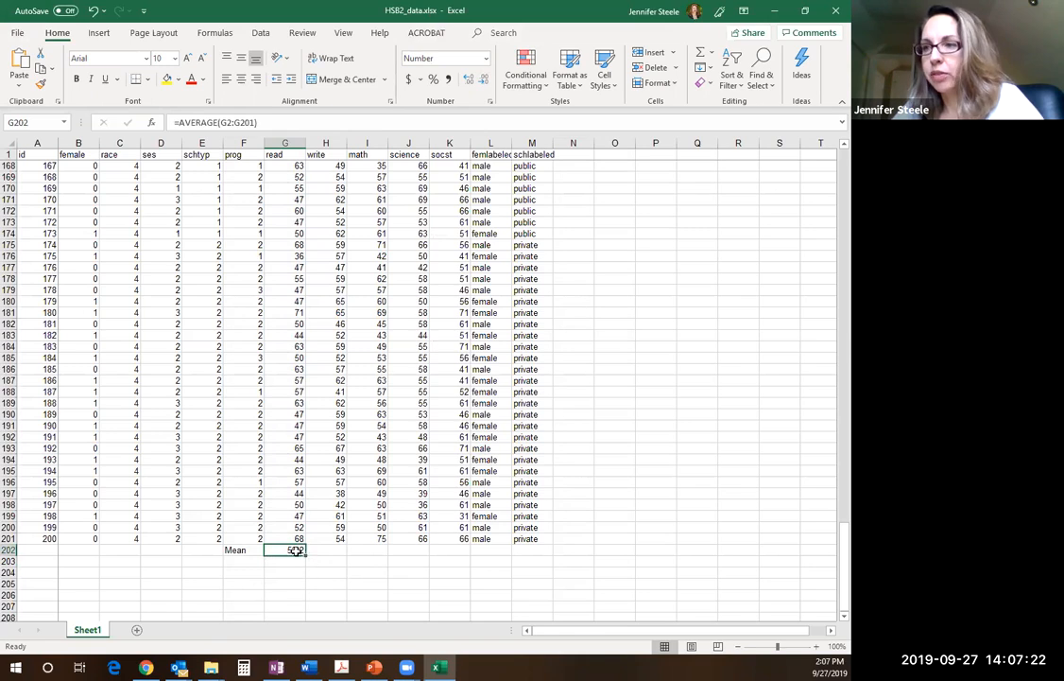
Calculate the math mean in I202 with the formula =AVERAGE(I2:I201)
{"action": "left_click", "coordinate": [314, 549]}
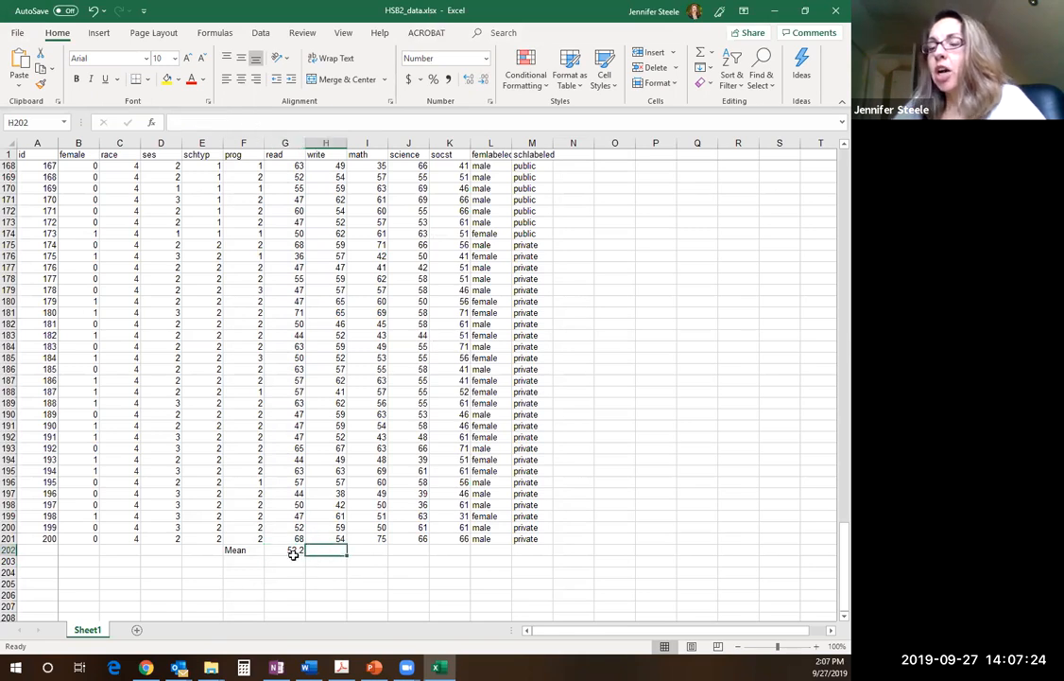
{"action": "left_click", "coordinate": [293, 553]}
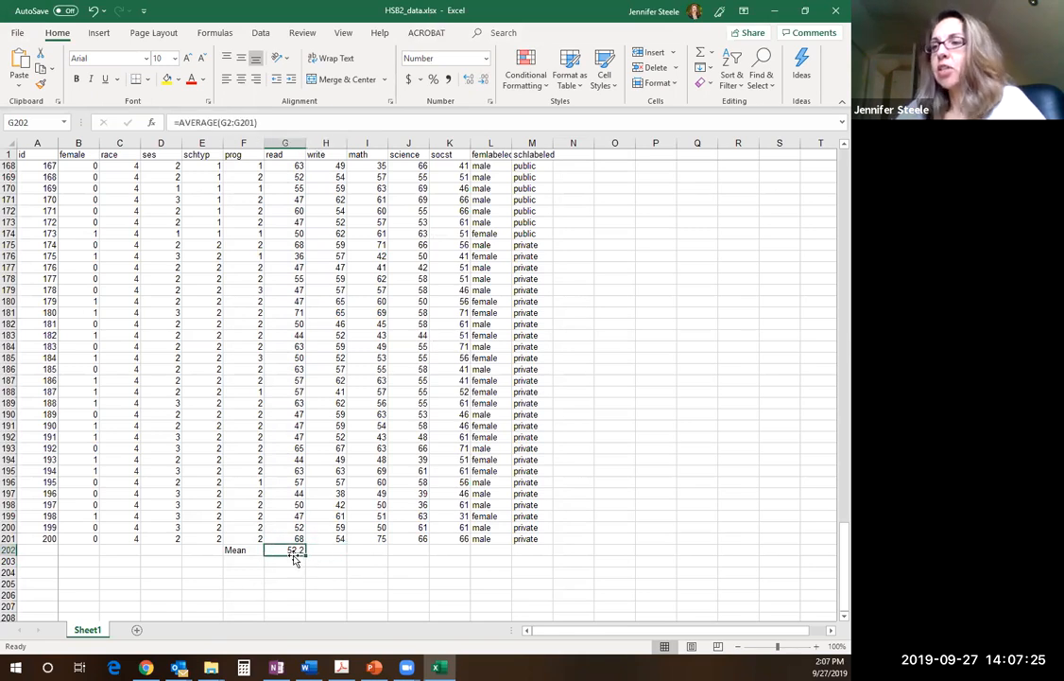
{"action": "left_click", "coordinate": [380, 548]}
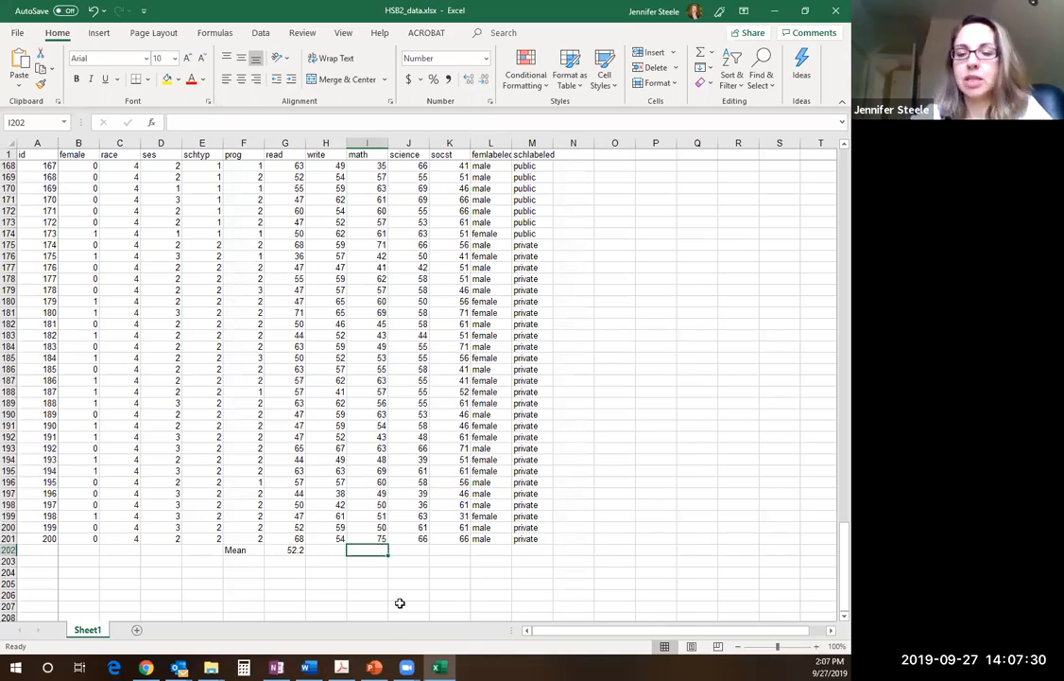
{"action": "type", "text": "="}
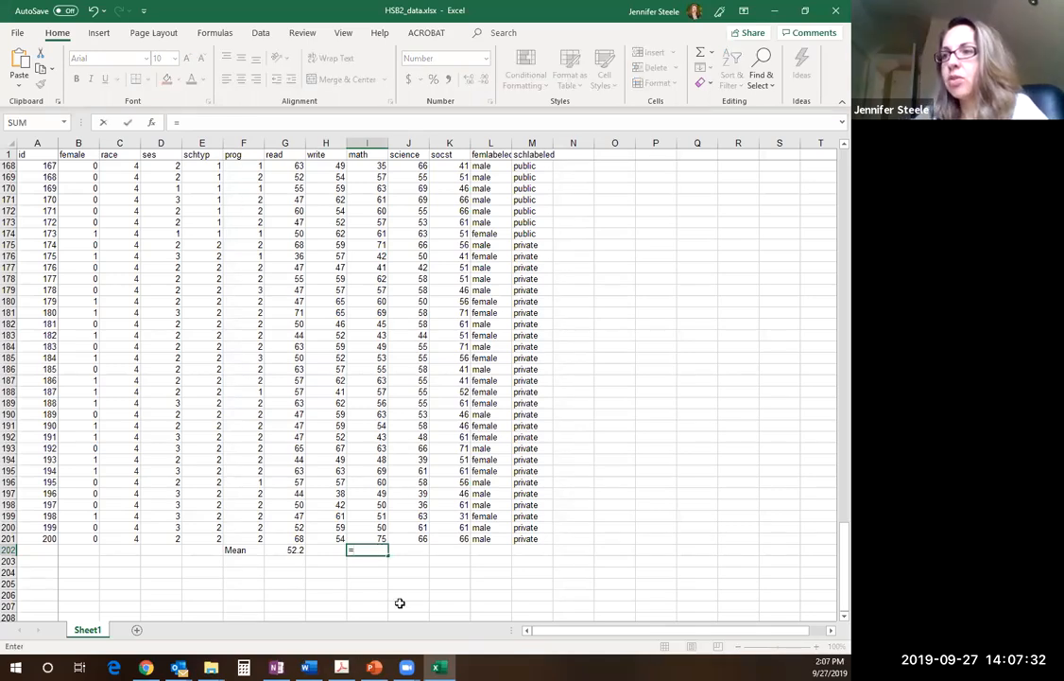
{"action": "type", "text": "AVERAGE("}
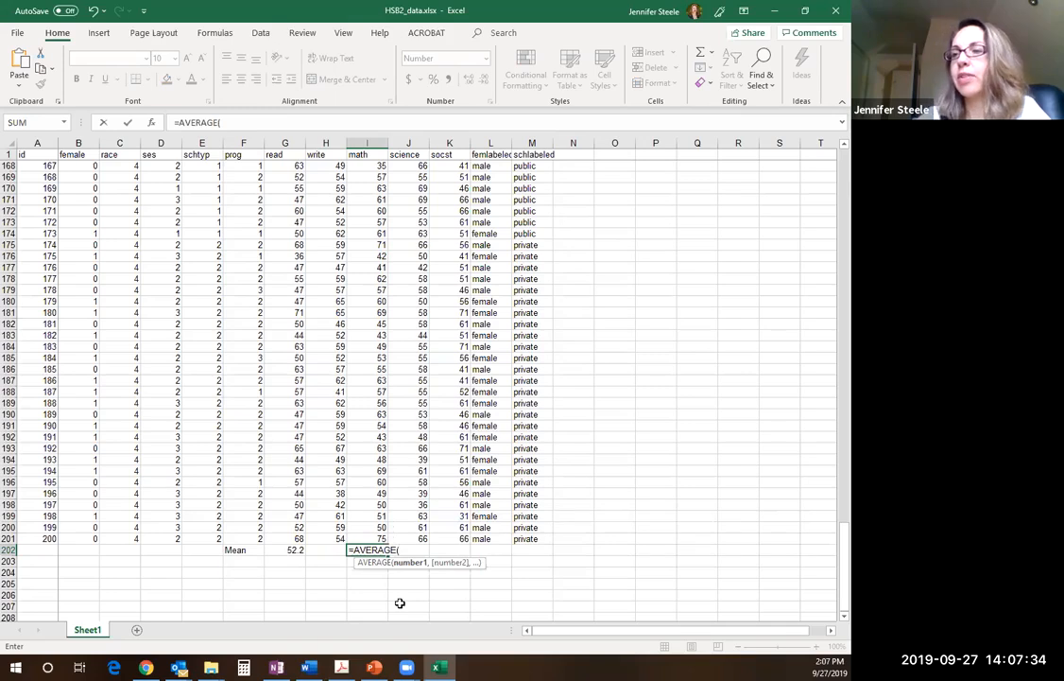
{"action": "left_click_drag", "start_coordinate": [377, 538], "coordinate": [374, 167]}
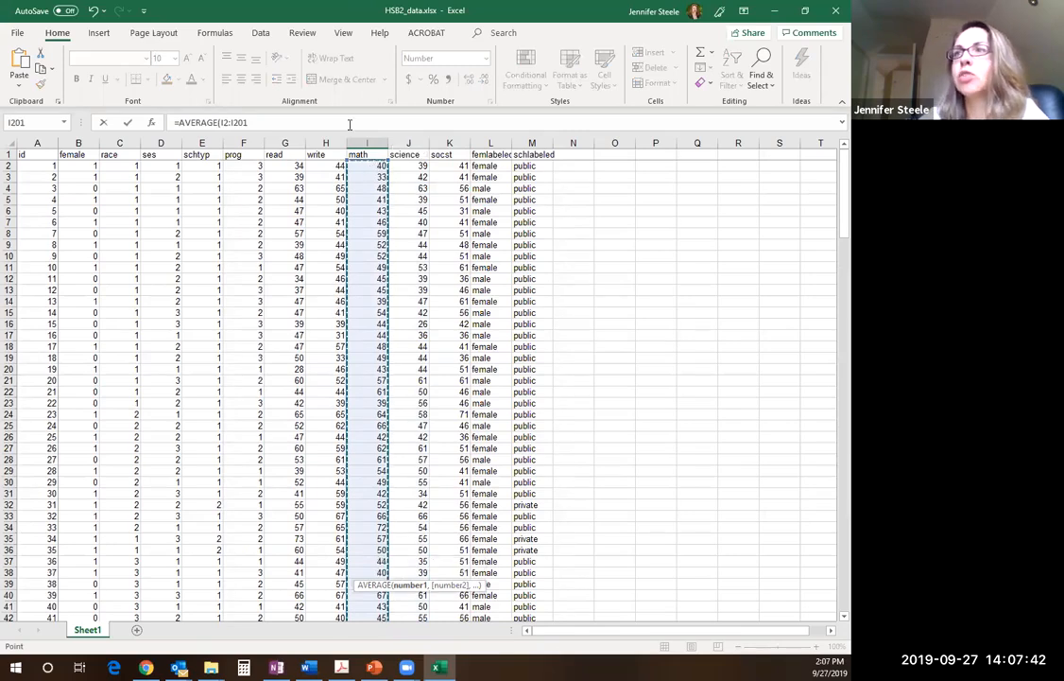
{"action": "left_click", "coordinate": [250, 123]}
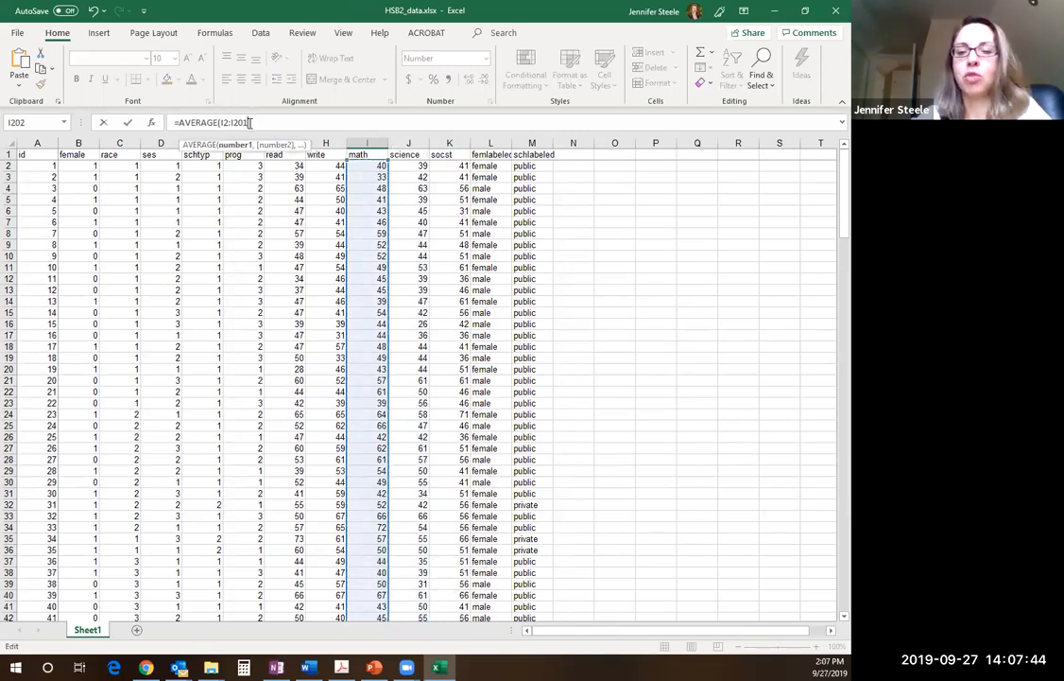
{"action": "type", "text": ")"}
{"action": "key", "text": "Return"}
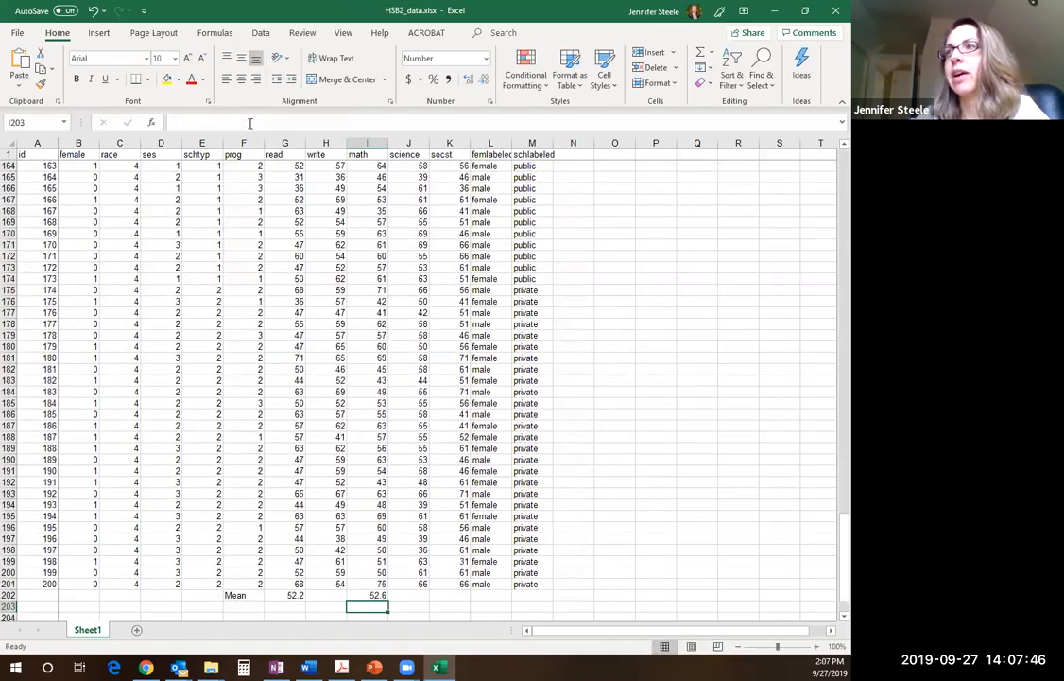
Check the mean formulas in I202 and G202 and reread the mean-score instructions in the assignment PDF
{"action": "left_click", "coordinate": [378, 596]}
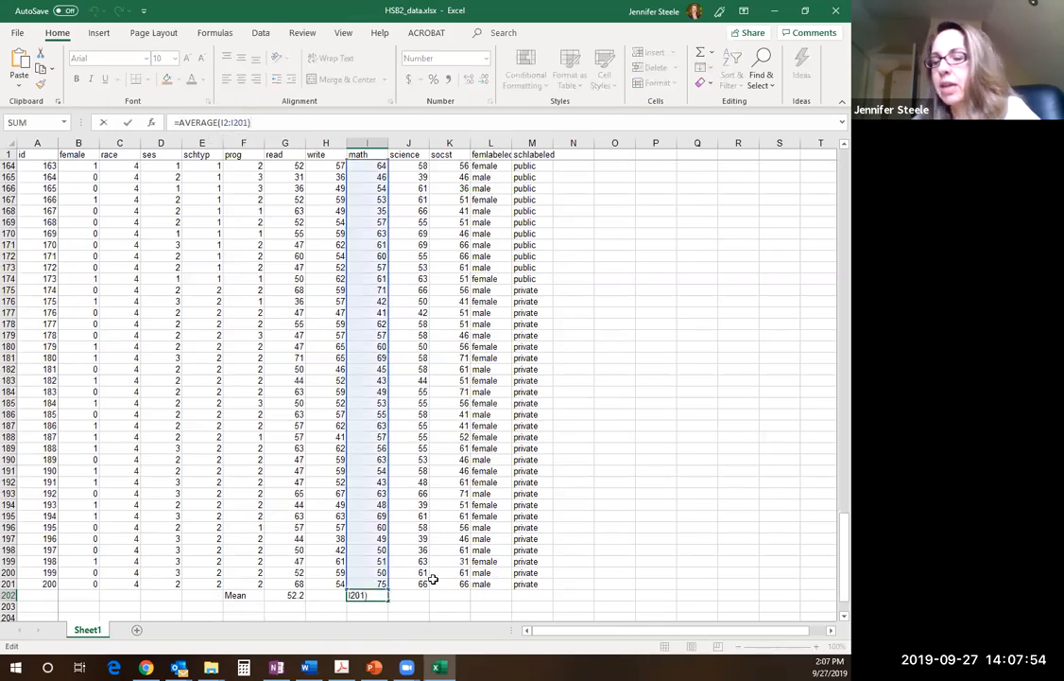
{"action": "key", "text": "Return"}
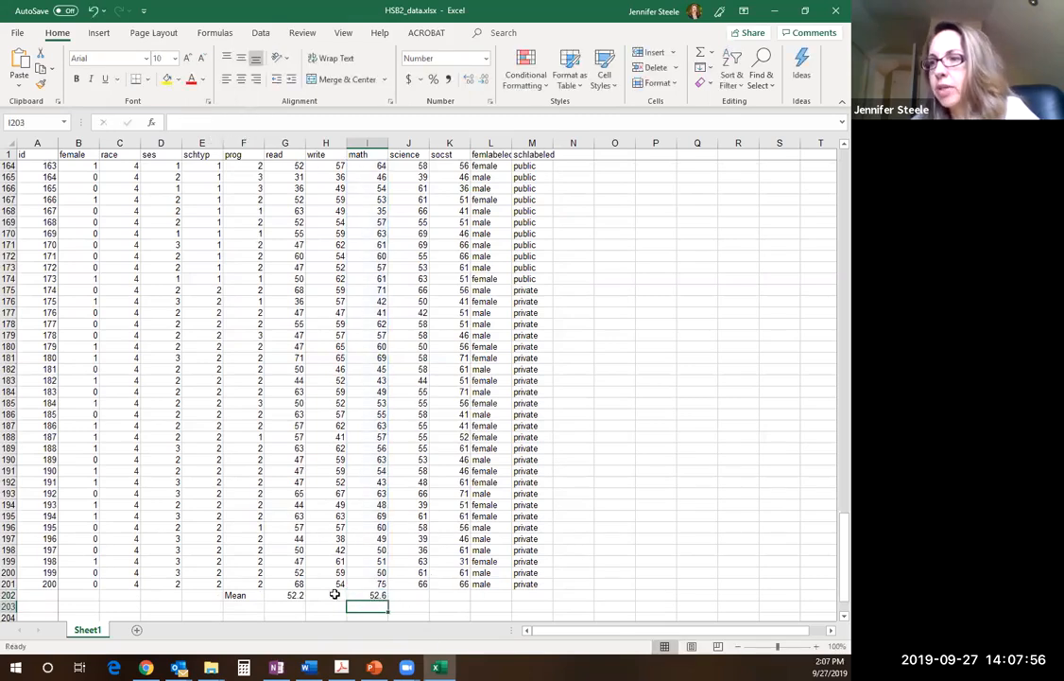
{"action": "left_click", "coordinate": [286, 594]}
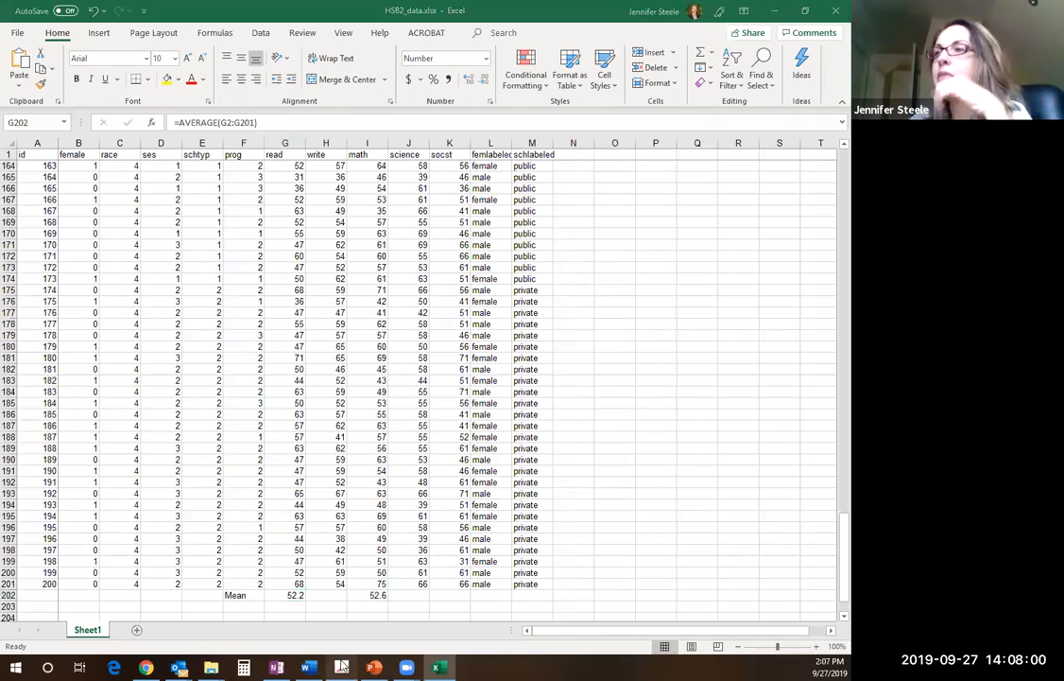
{"action": "key", "text": "alt+Tab"}
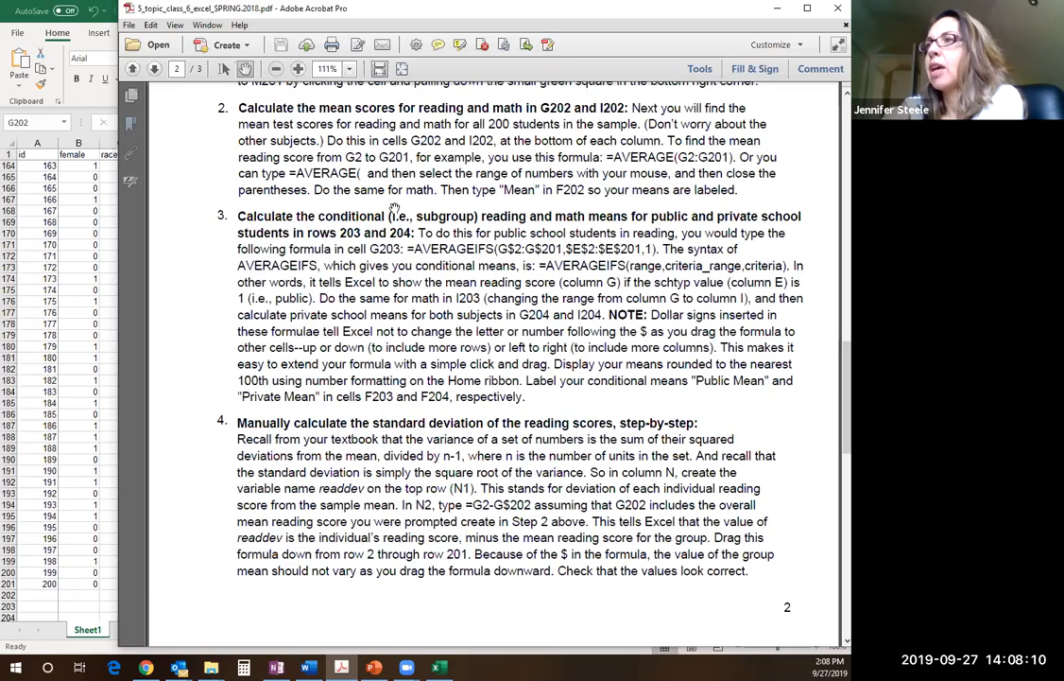
{"action": "left_click", "coordinate": [54, 200]}
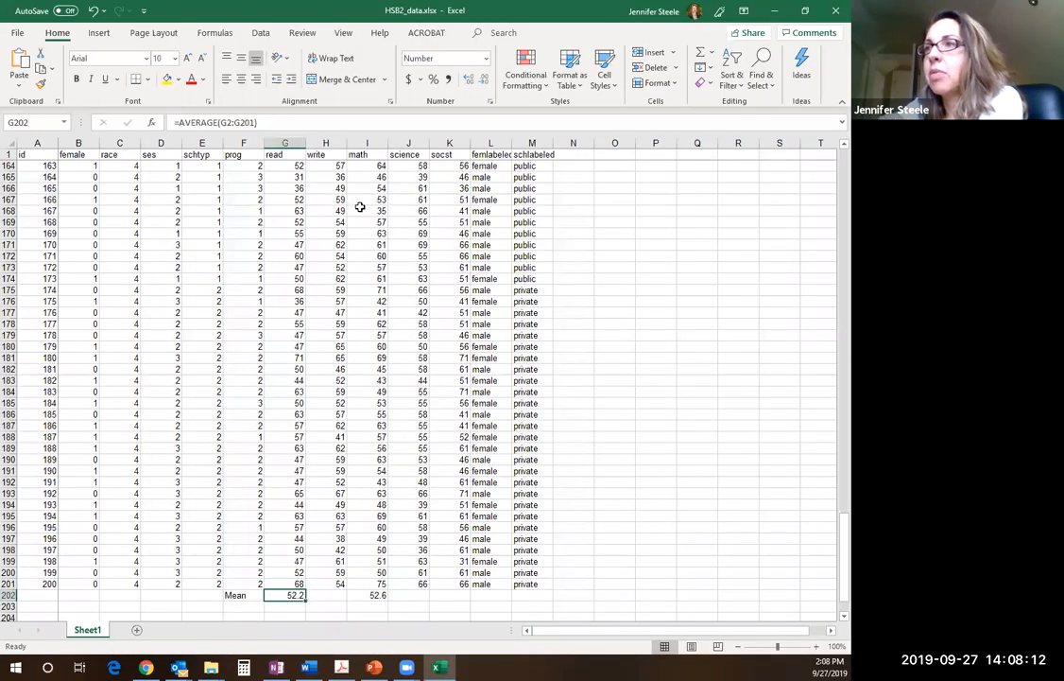
Extend the mean formula along row 202 to the write, science and socst columns, filling H202, J202 and K202
{"action": "left_click", "coordinate": [312, 594]}
{"action": "left_click", "coordinate": [284, 594]}
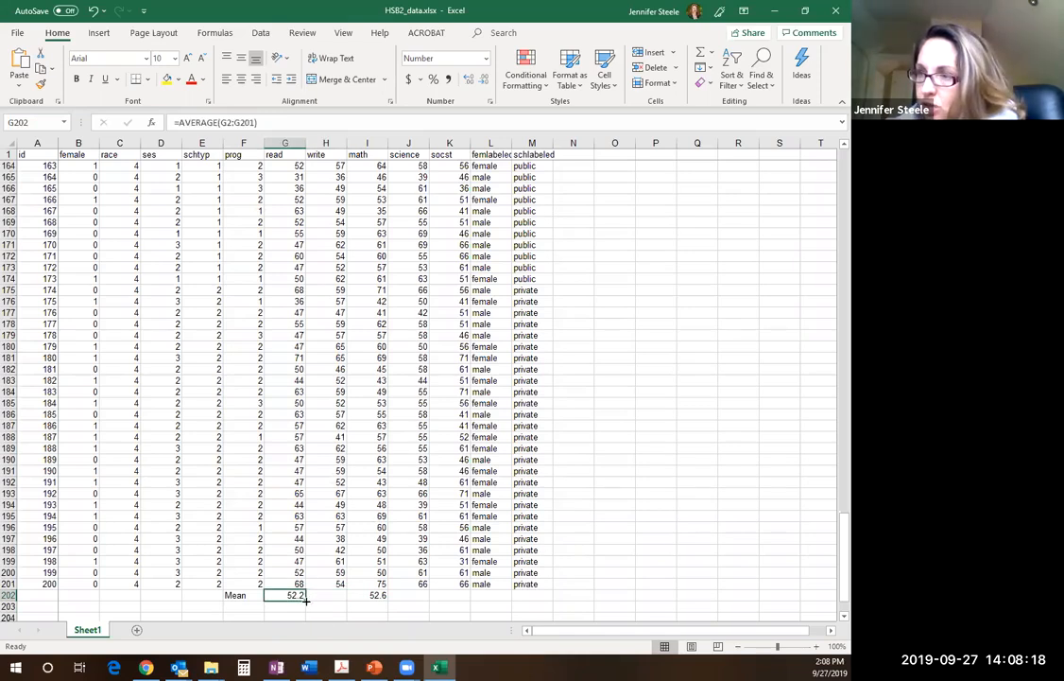
{"action": "left_click_drag", "start_coordinate": [305, 599], "coordinate": [345, 605]}
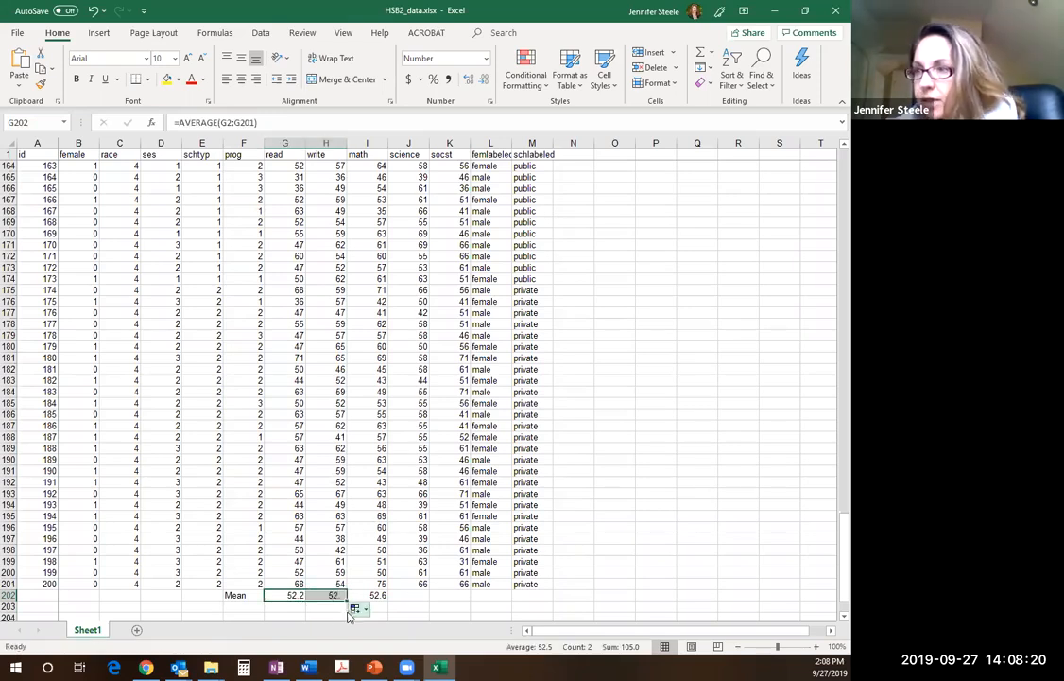
{"action": "left_click", "coordinate": [332, 593]}
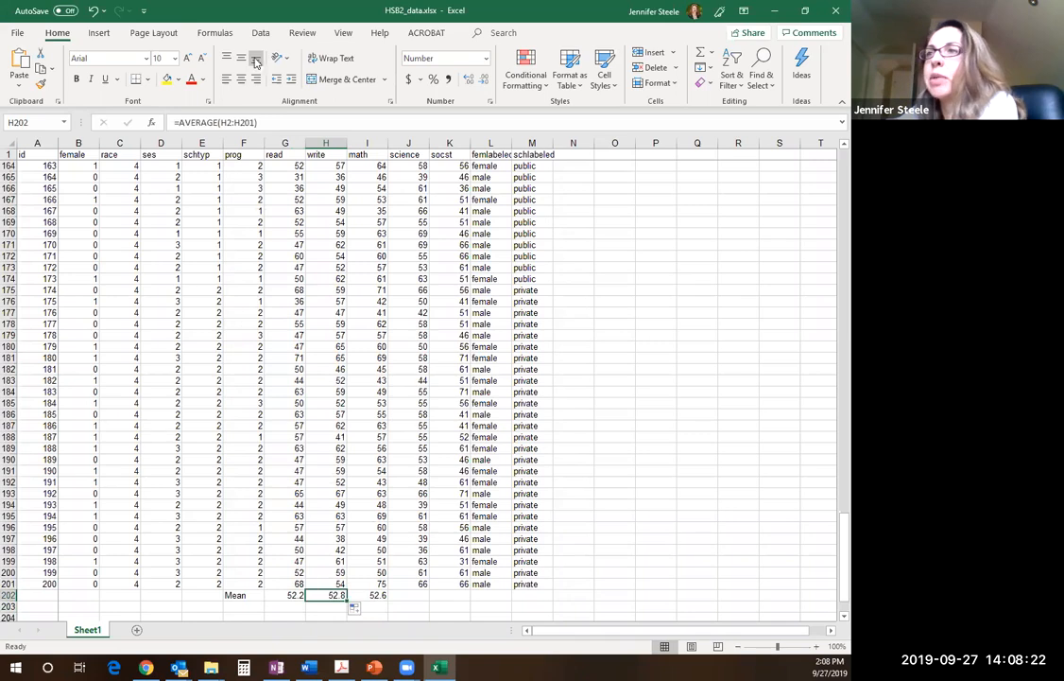
{"action": "left_click", "coordinate": [261, 122]}
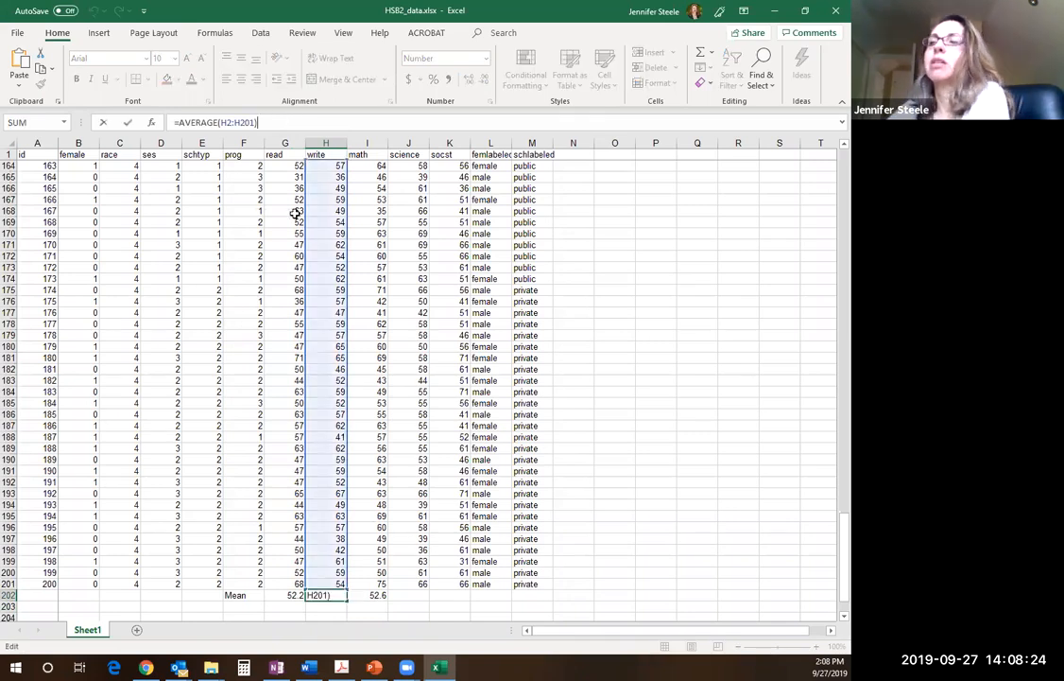
{"action": "left_click", "coordinate": [359, 596]}
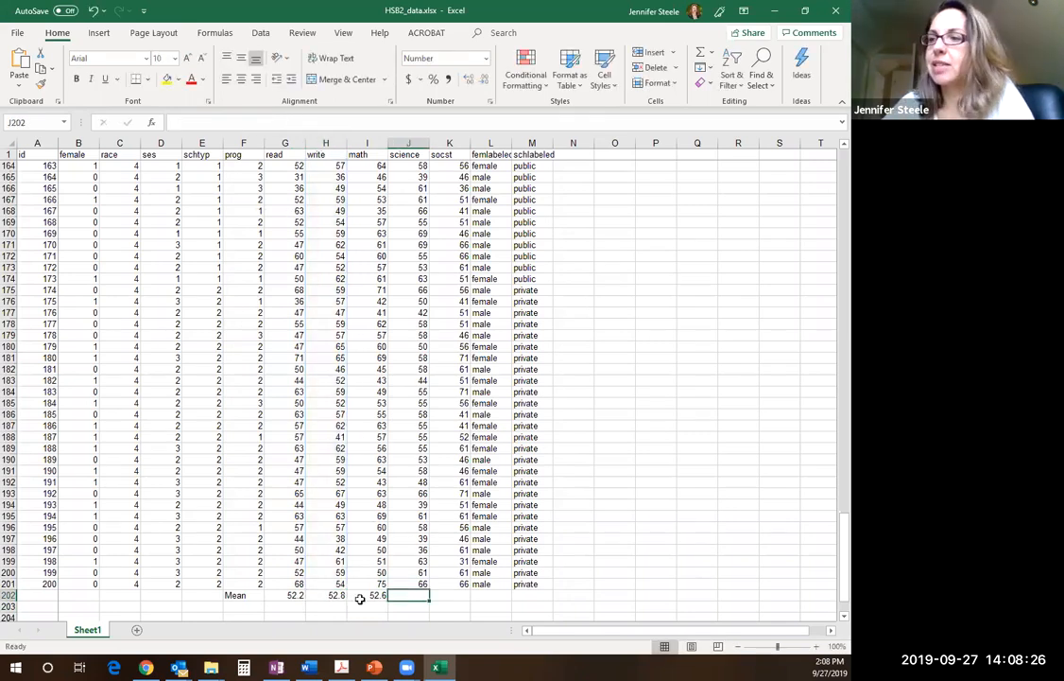
{"action": "left_click_drag", "start_coordinate": [390, 599], "coordinate": [477, 591]}
{"action": "left_click", "coordinate": [575, 584]}
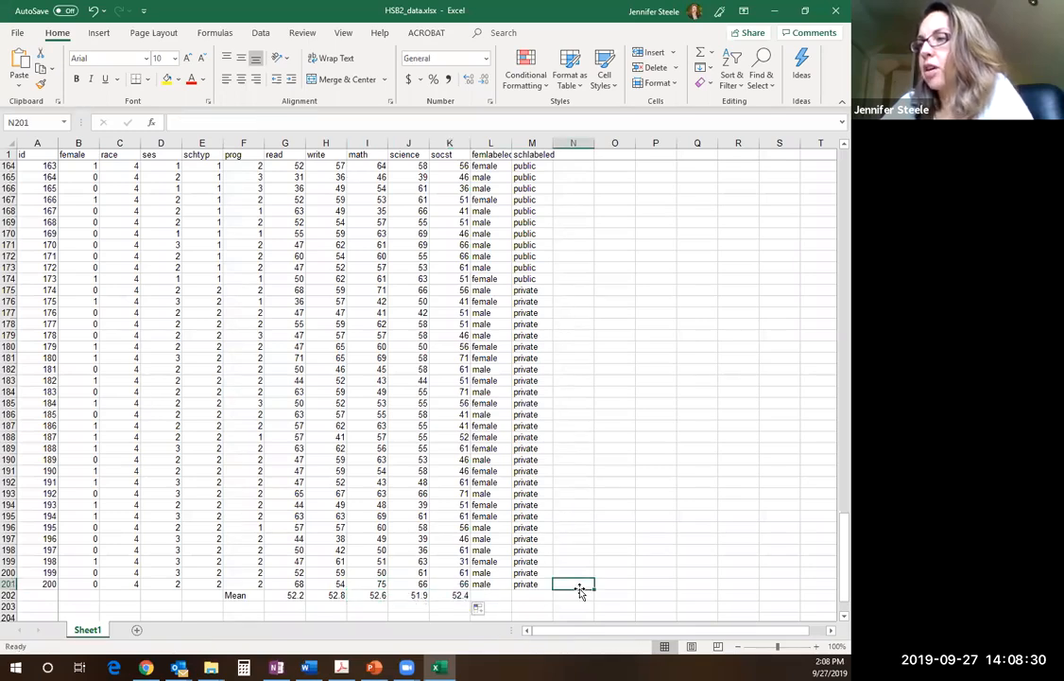
Make the math mean in I202 and the reading mean in G202 bold
{"action": "left_click", "coordinate": [370, 595]}
{"action": "key", "text": "ctrl+b"}
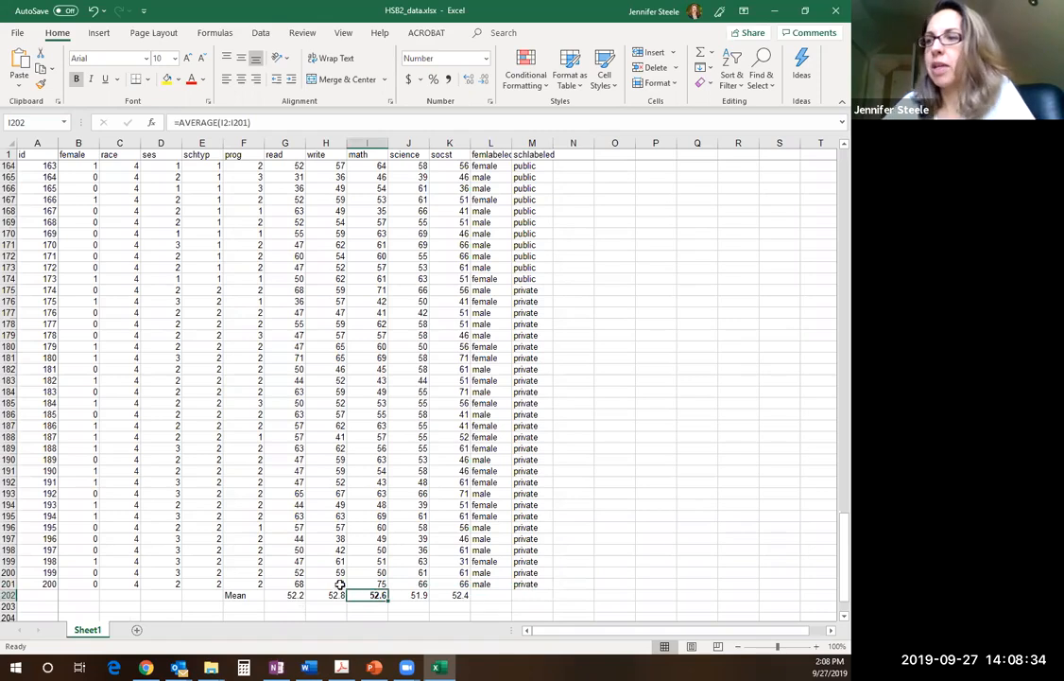
{"action": "left_click", "coordinate": [288, 594]}
{"action": "key", "text": "ctrl+b"}
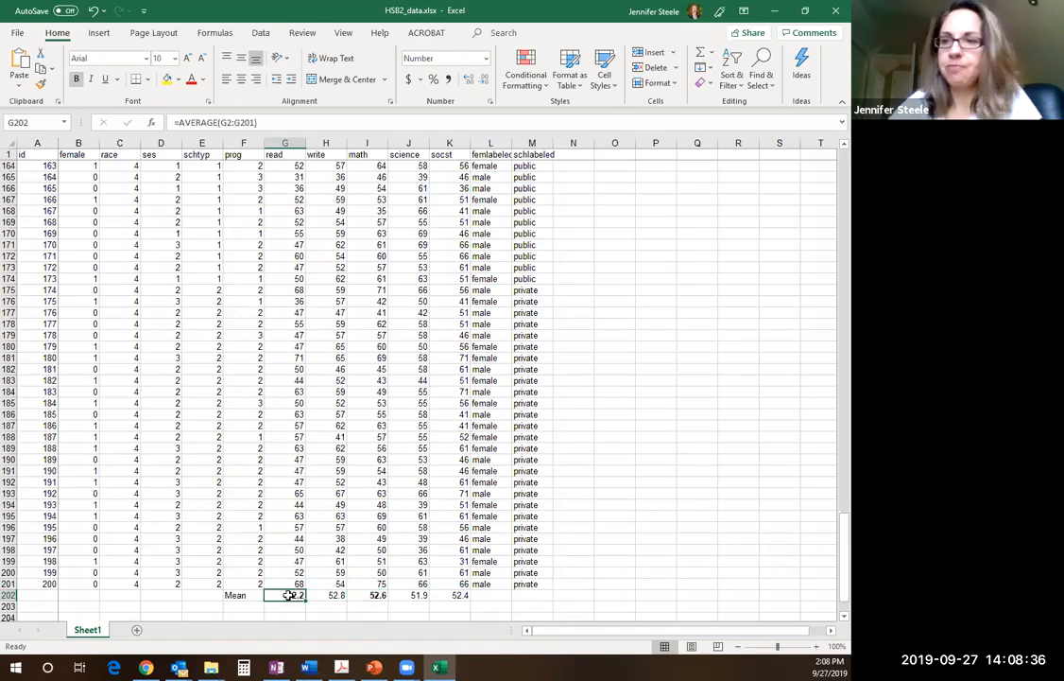
{"action": "left_click", "coordinate": [449, 506]}
{"action": "left_click", "coordinate": [455, 595]}
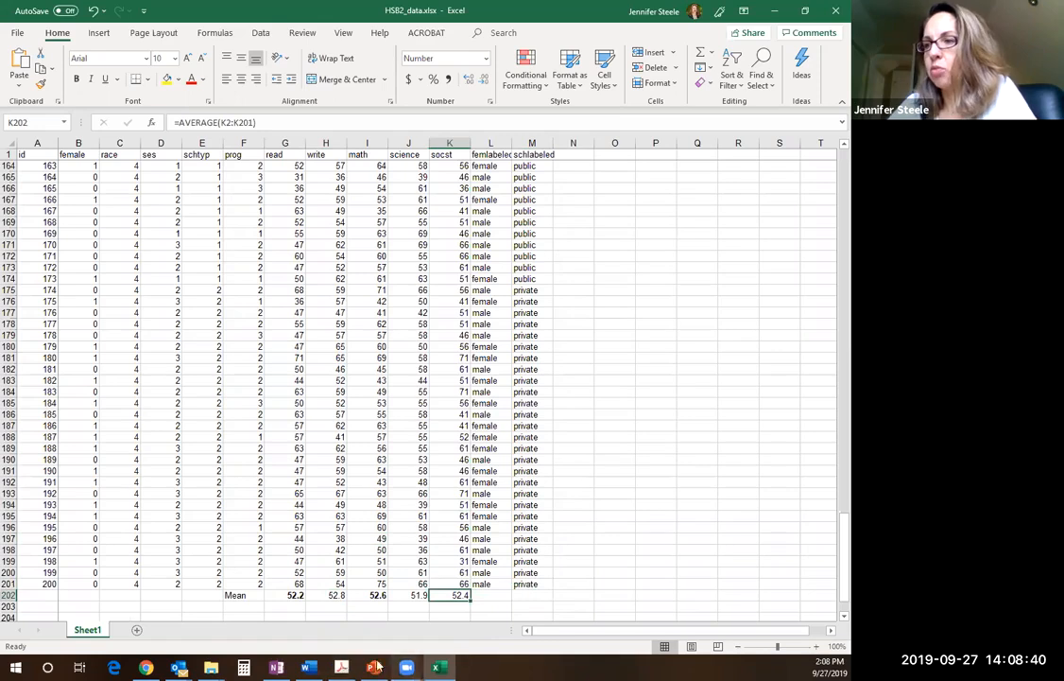
Consult step 3 of the assignment PDF, and label F203 "Public Mean" and F204 "Private Mean" in the worksheet
{"action": "left_click", "coordinate": [341, 668]}
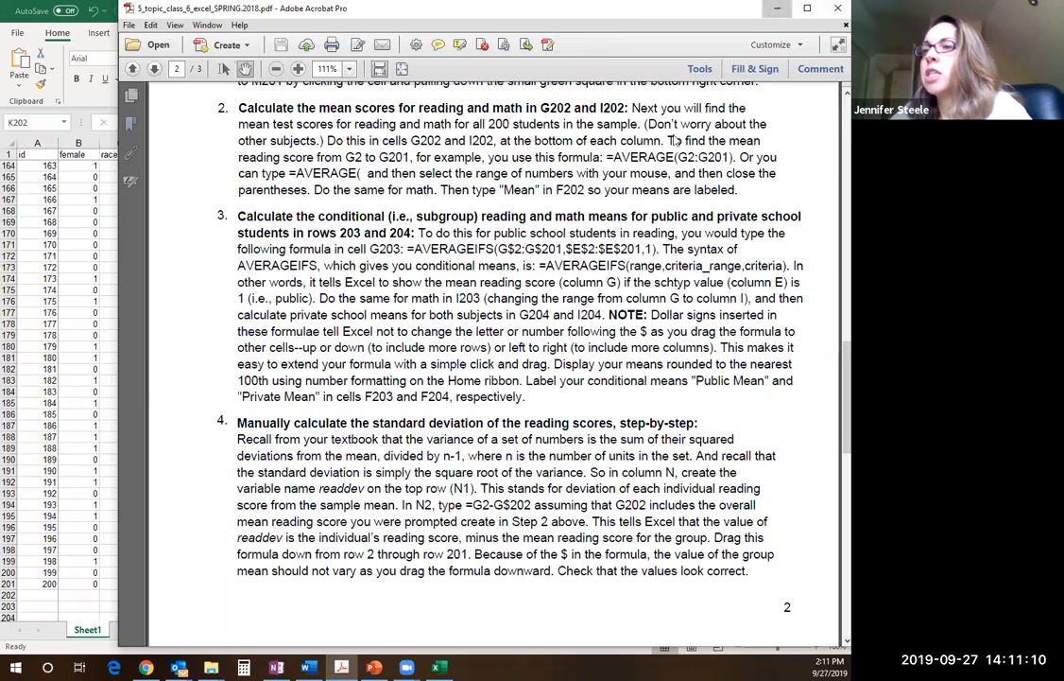
{"action": "left_click", "coordinate": [777, 8]}
{"action": "left_click", "coordinate": [246, 605]}
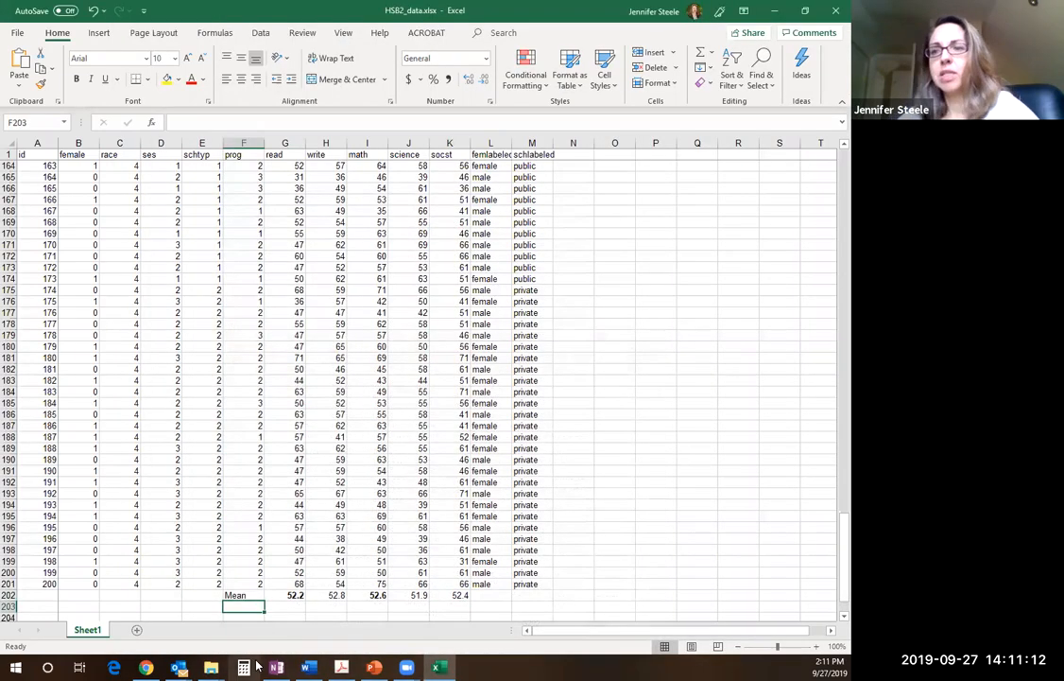
{"action": "type", "text": "Public Mean"}
{"action": "key", "text": "ctrl+Return"}
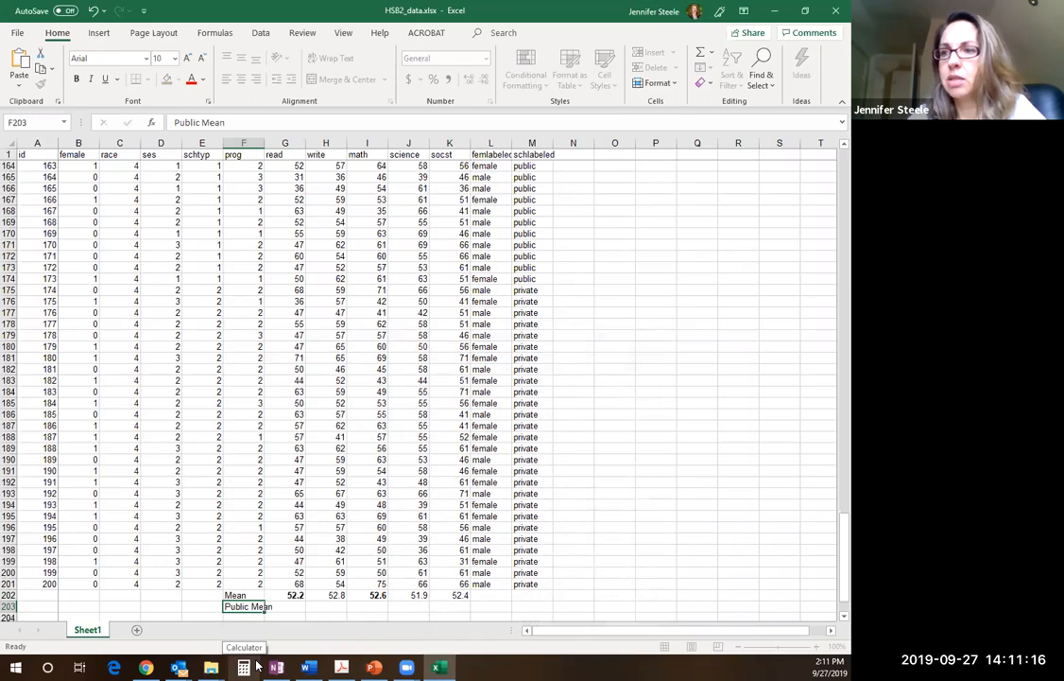
{"action": "key", "text": "Return"}
{"action": "type", "text": "Private Mean"}
{"action": "key", "text": "Up"}
Enter =AVERAGEIFS(G$2:G$201,$E$2:$E$201,1) in G203 to calculate the public school reading mean
{"action": "key", "text": "Right"}
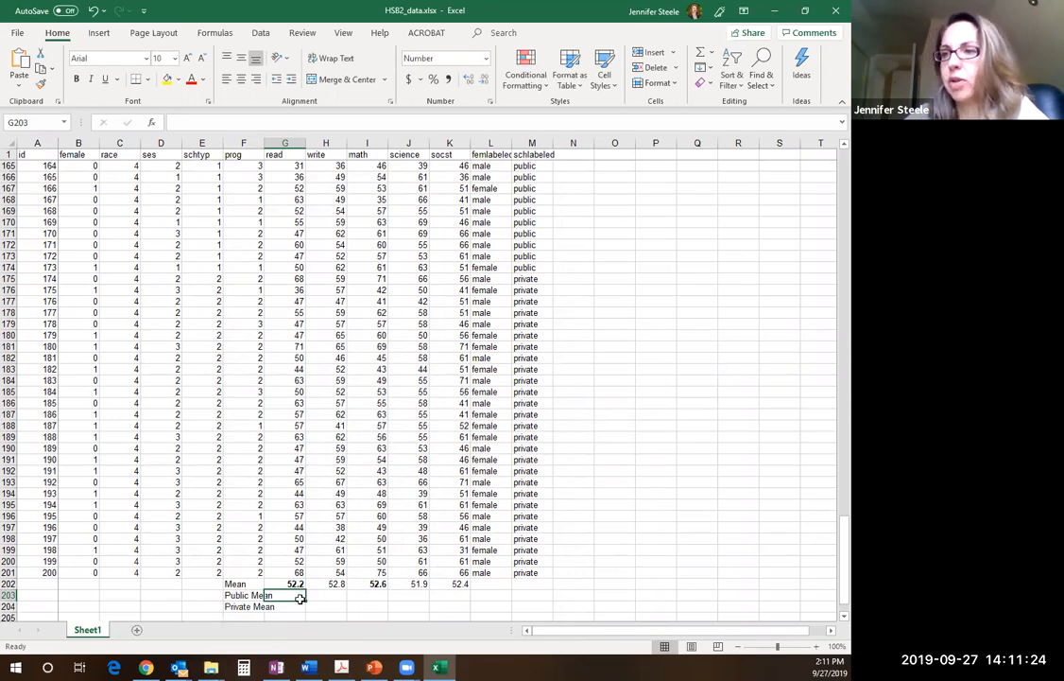
{"action": "type", "text": "="}
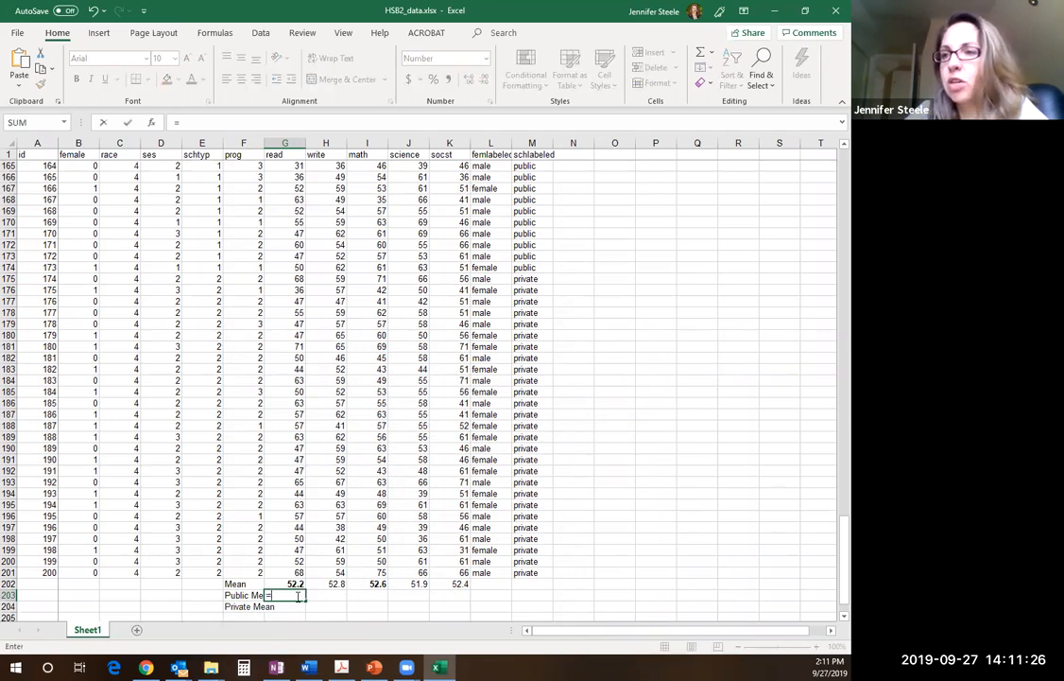
{"action": "type", "text": "AVERA"}
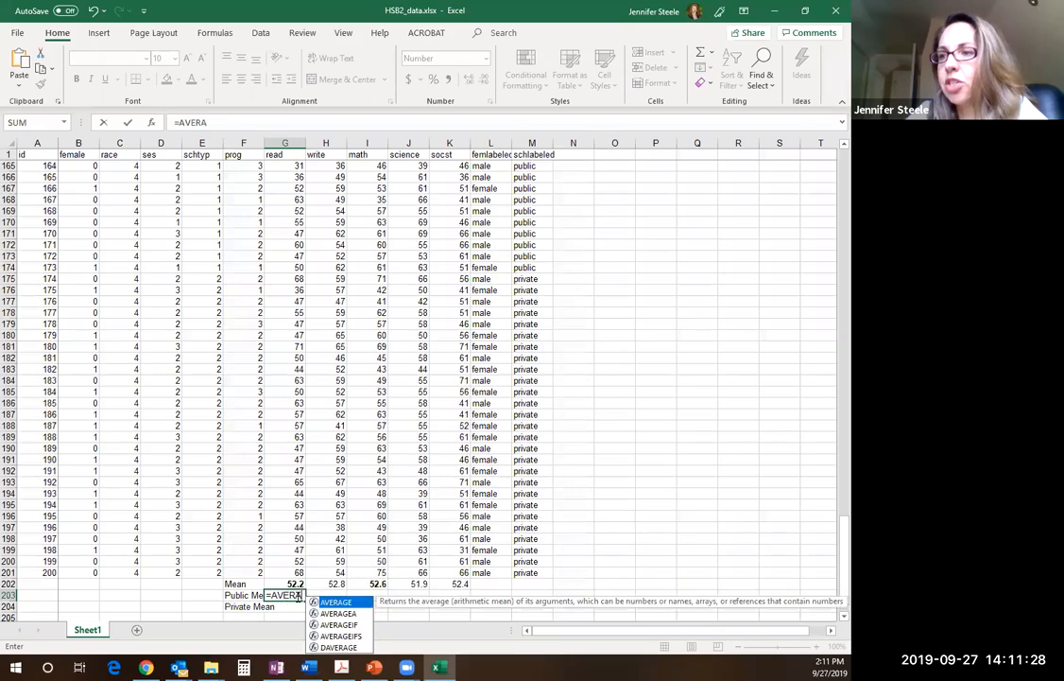
{"action": "type", "text": "GEIFS"}
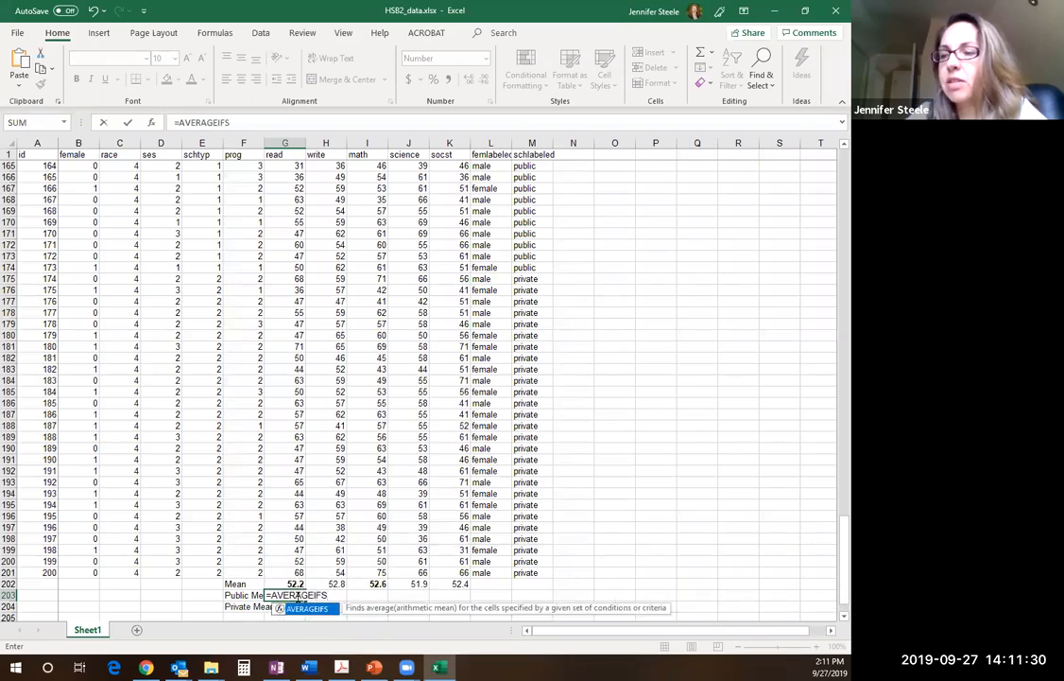
{"action": "type", "text": "("}
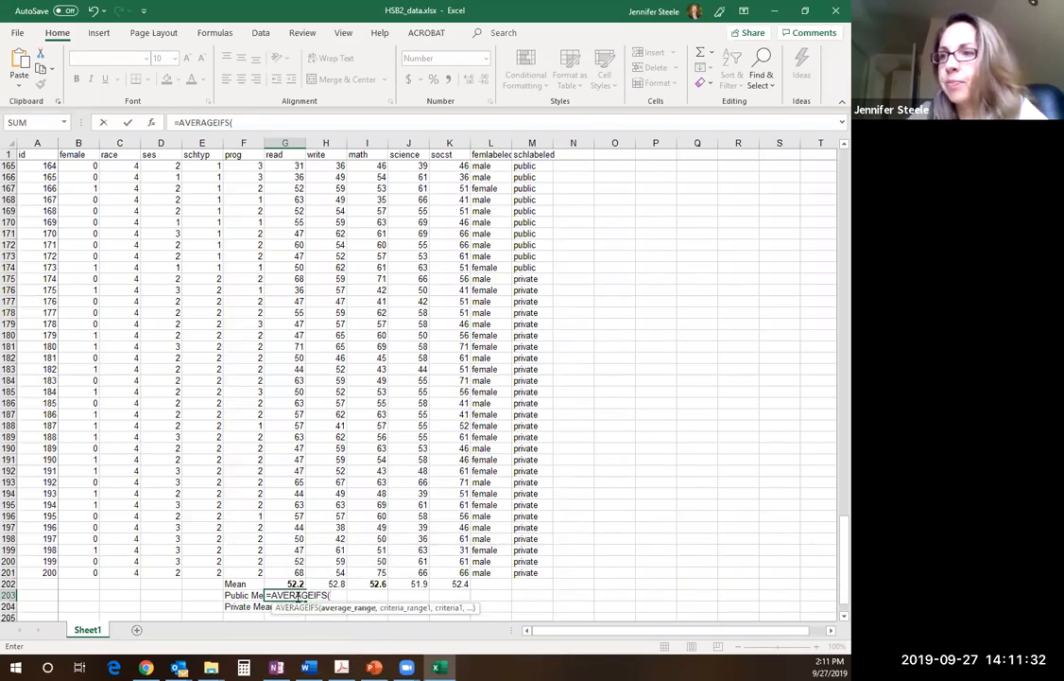
{"action": "type", "text": "G$"}
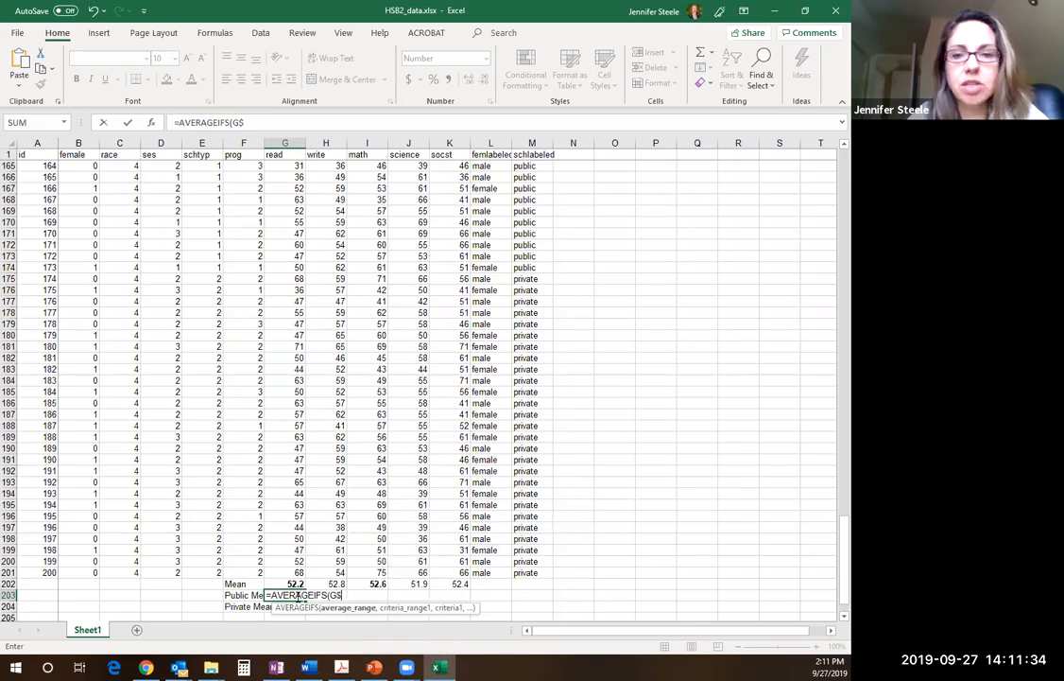
{"action": "type", "text": "2:G"}
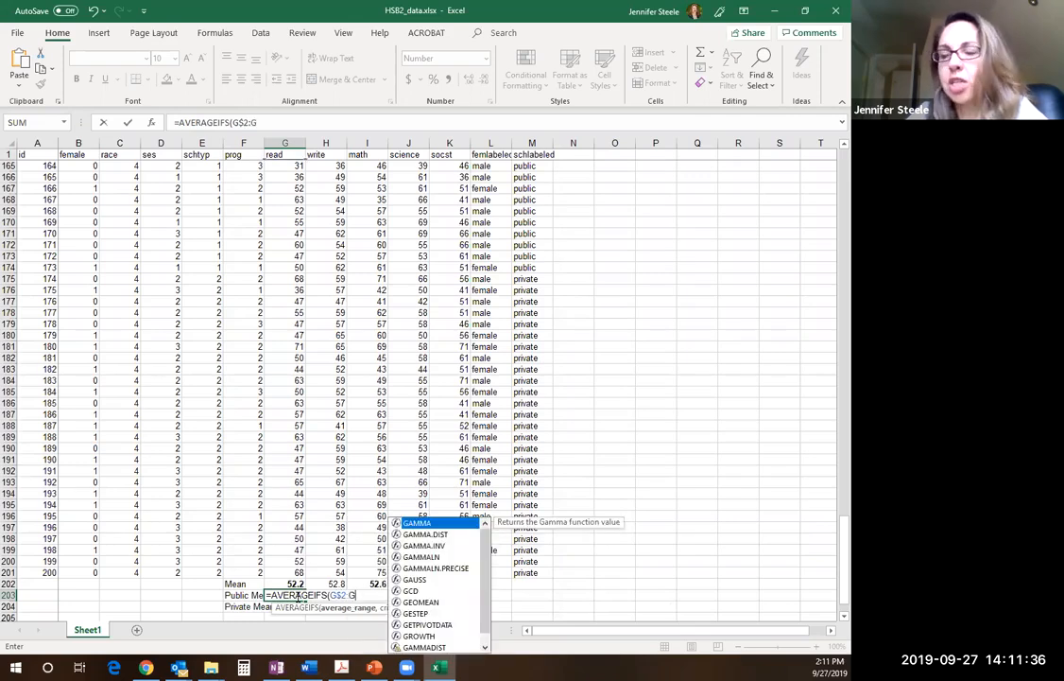
{"action": "type", "text": "$201"}
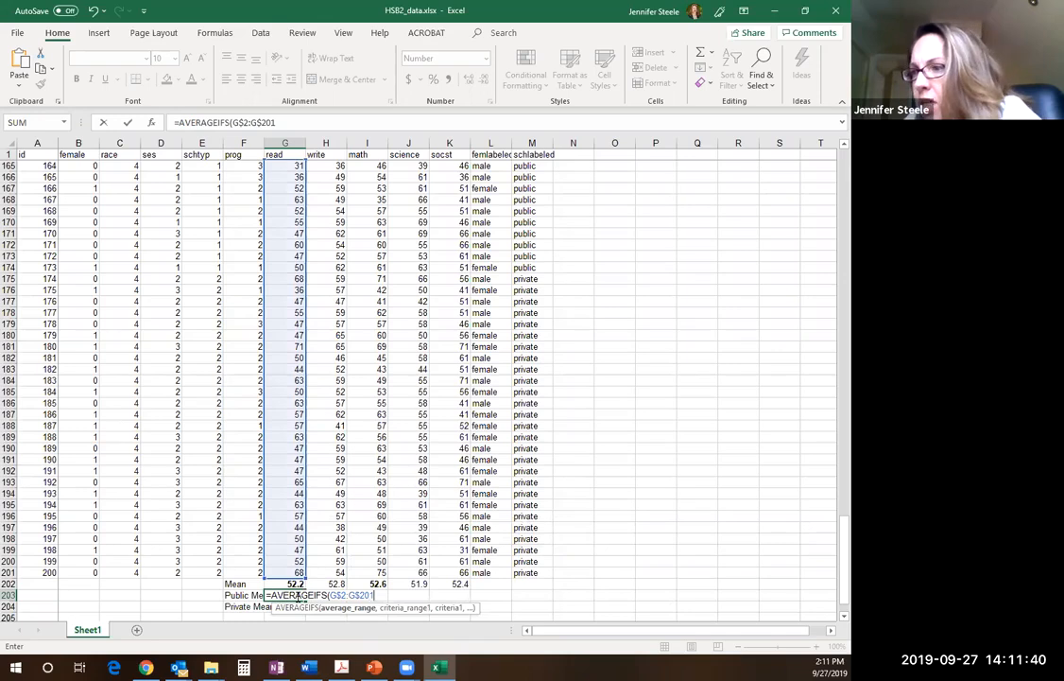
{"action": "type", "text": ",$"}
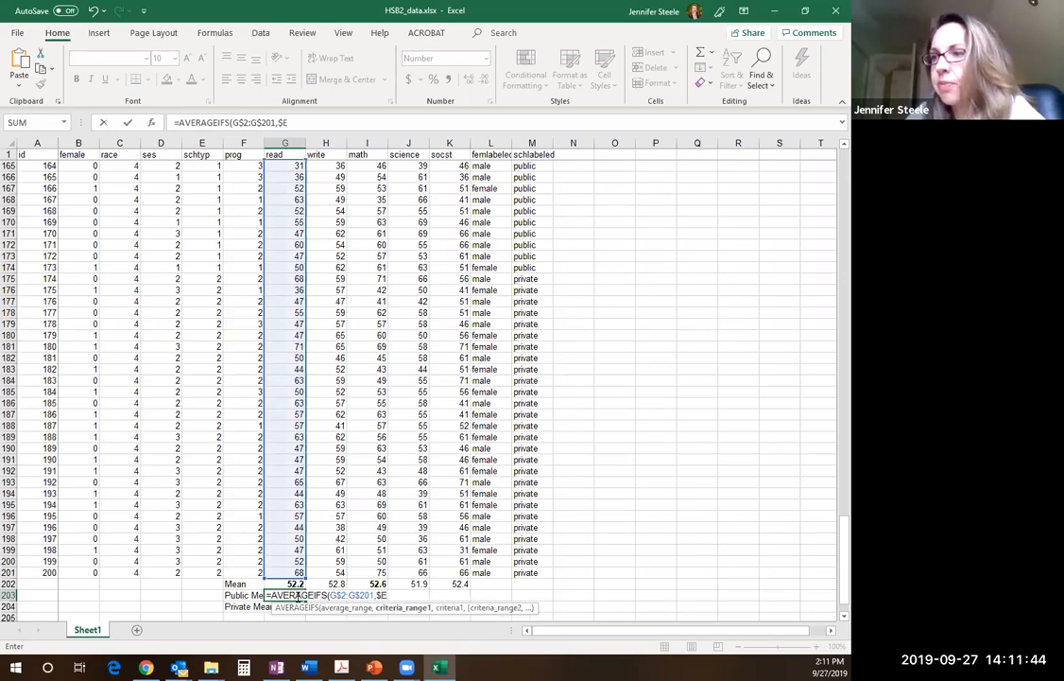
{"action": "type", "text": "E$2:$"}
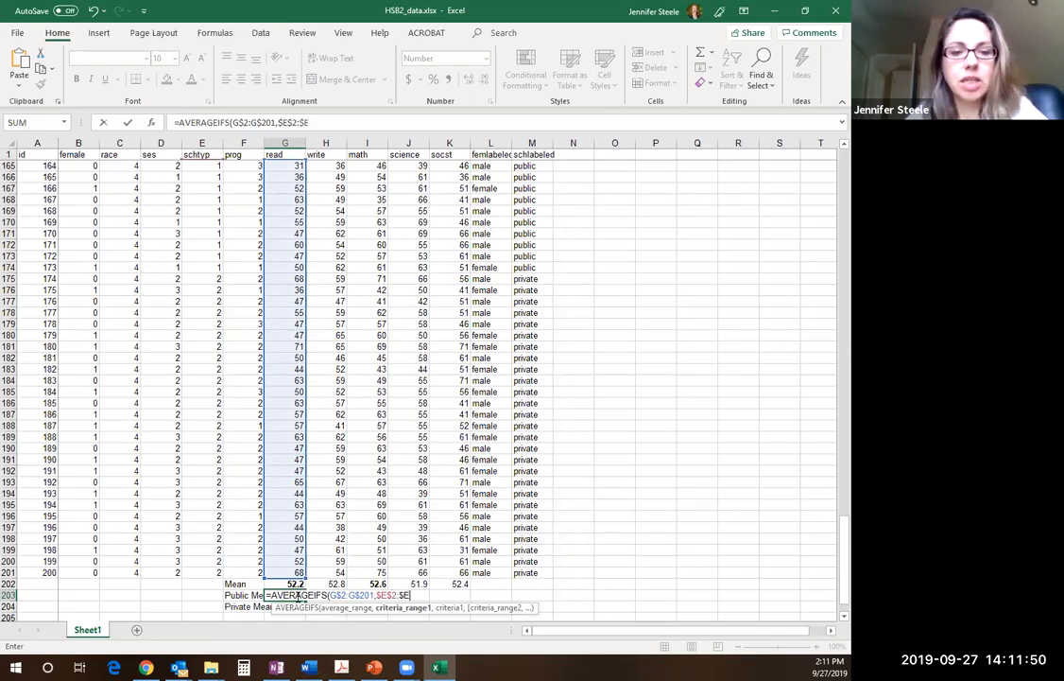
{"action": "type", "text": "E$201"}
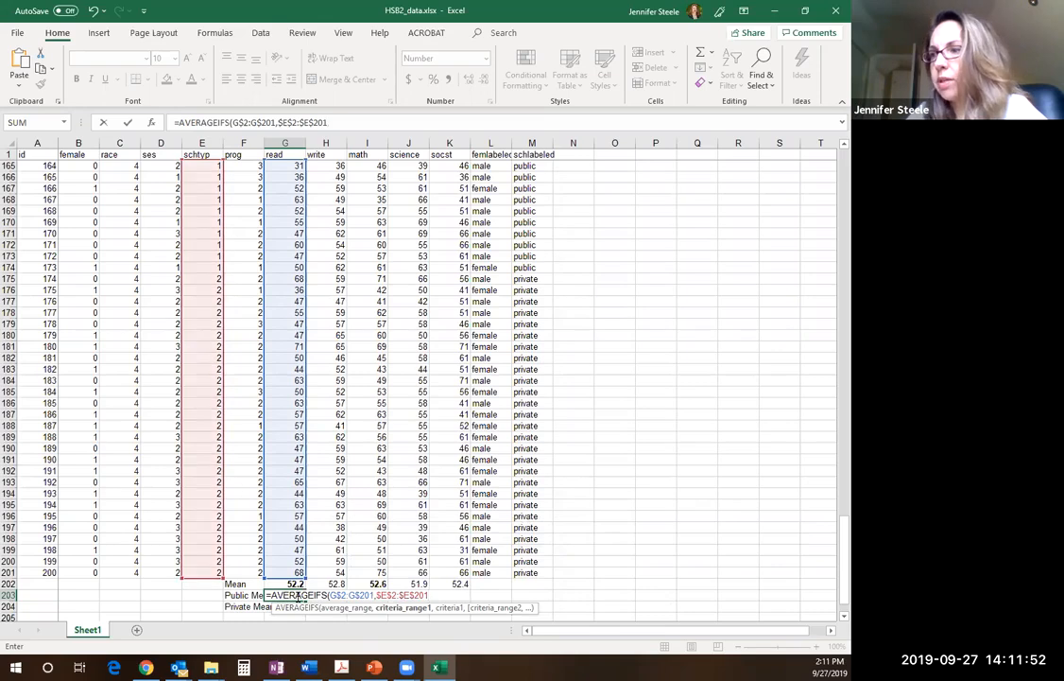
{"action": "type", "text": ",1"}
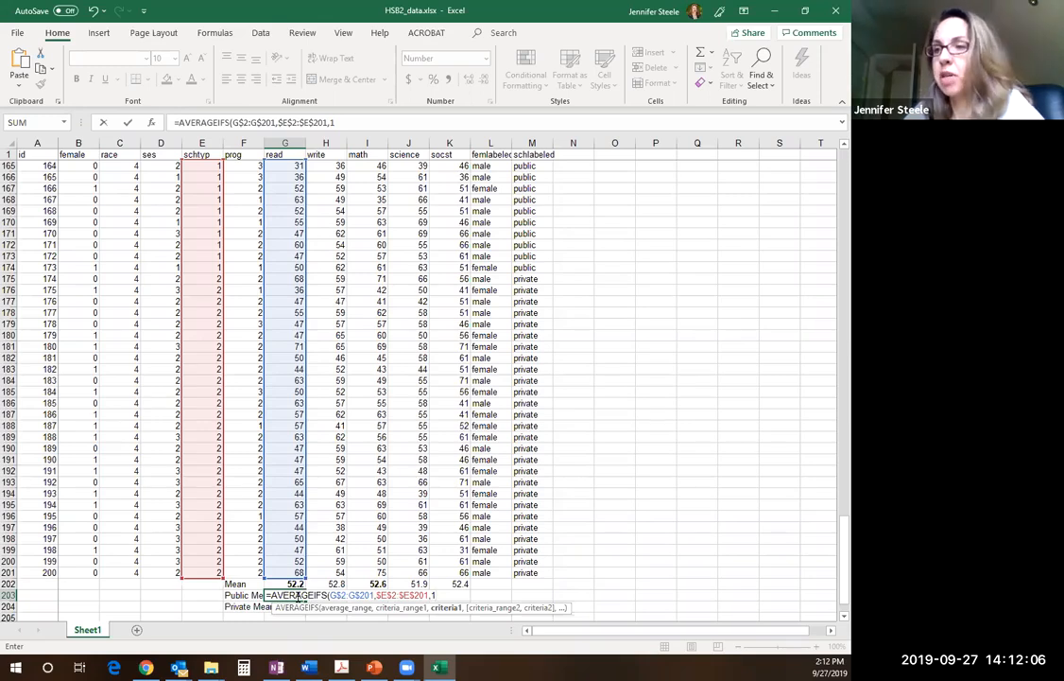
{"action": "key", "text": "Return"}
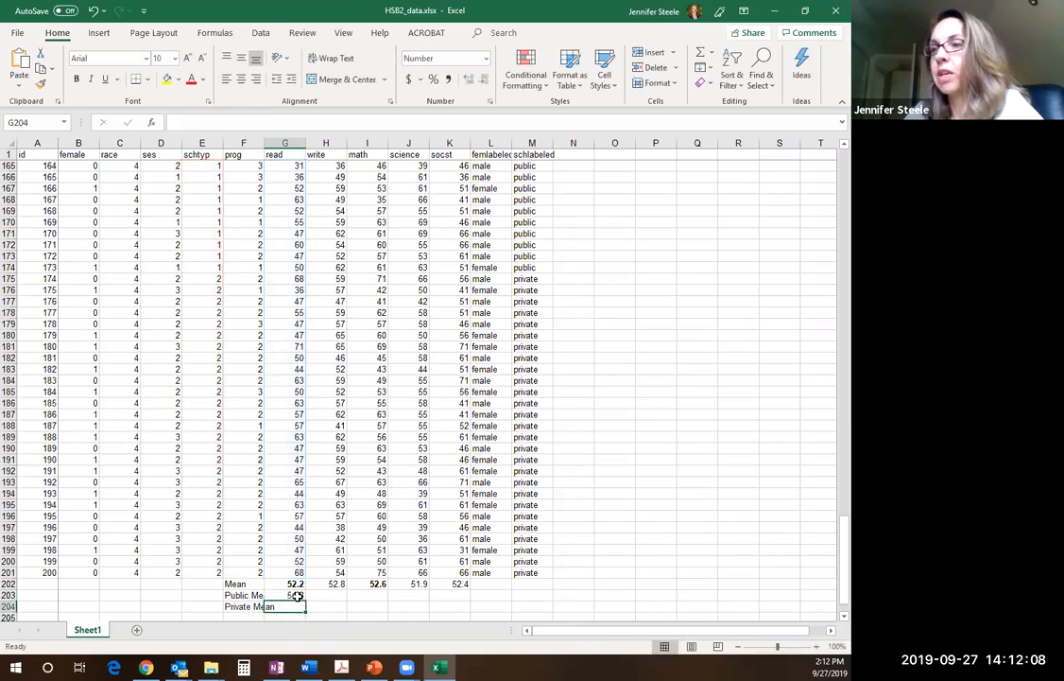
Copy the public reading mean formula down to G204 and change its school type criterion to 2 for private schools
{"action": "left_click", "coordinate": [296, 596]}
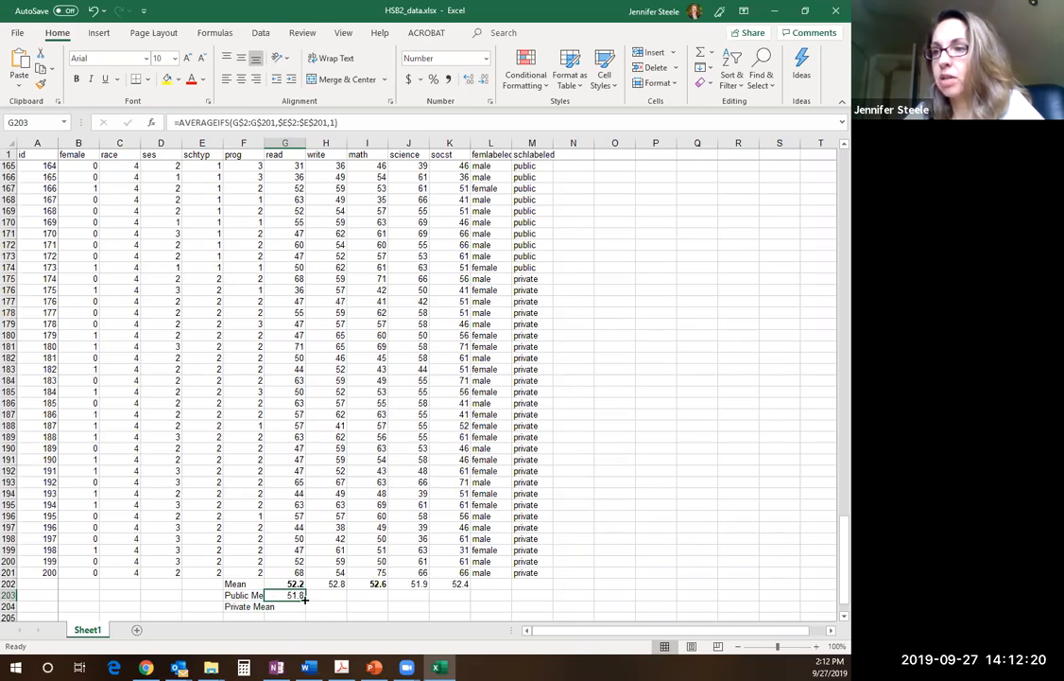
{"action": "left_click_drag", "start_coordinate": [304, 598], "coordinate": [305, 609]}
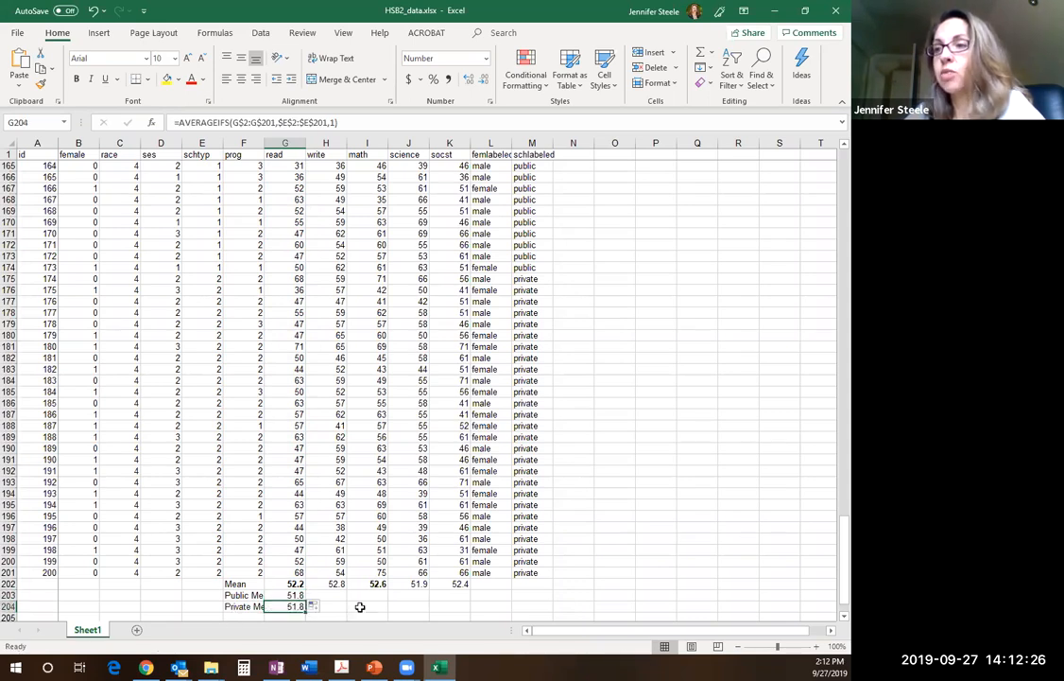
{"action": "key", "text": "Right"}
{"action": "left_click_drag", "start_coordinate": [834, 565], "coordinate": [832, 577]}
{"action": "left_click", "coordinate": [291, 571]}
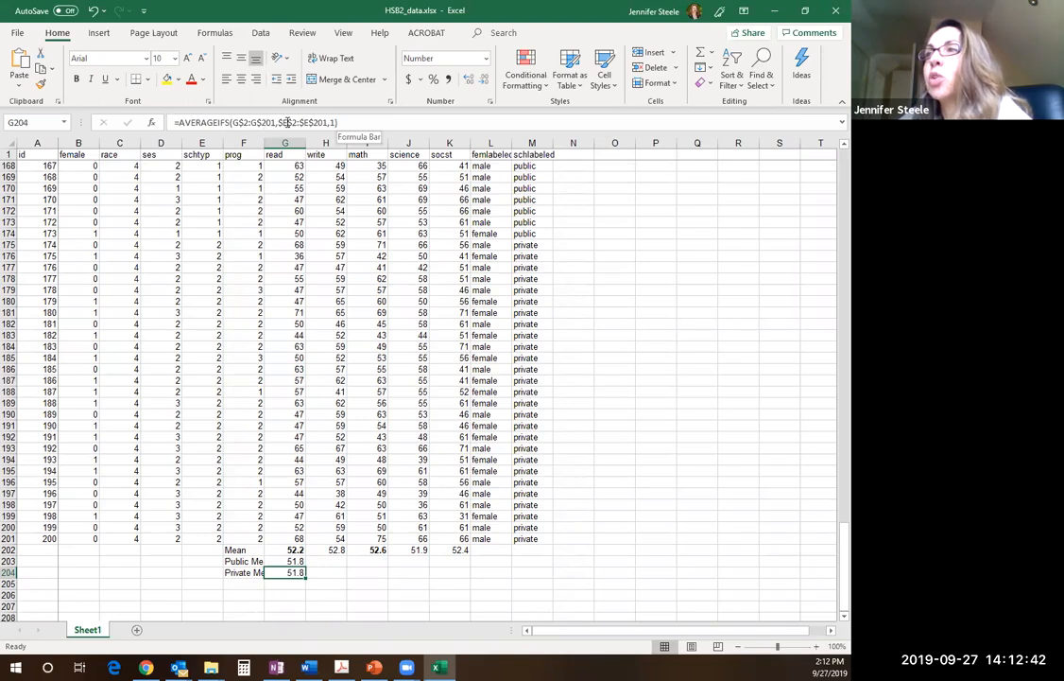
{"action": "left_click", "coordinate": [335, 122]}
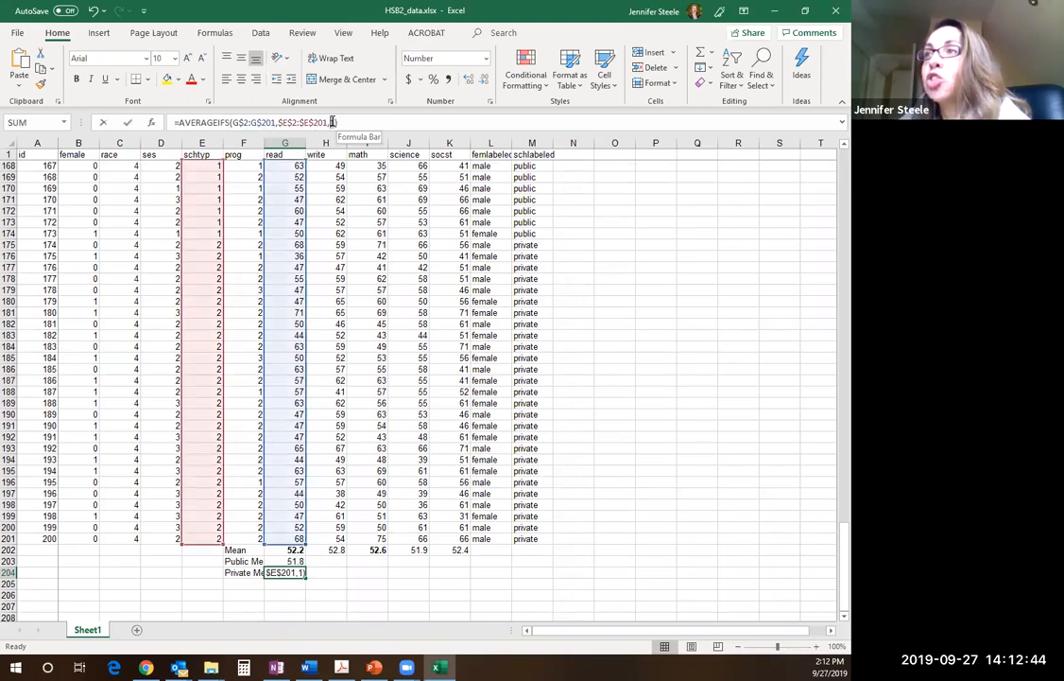
{"action": "double_click", "coordinate": [333, 122]}
{"action": "type", "text": "2"}
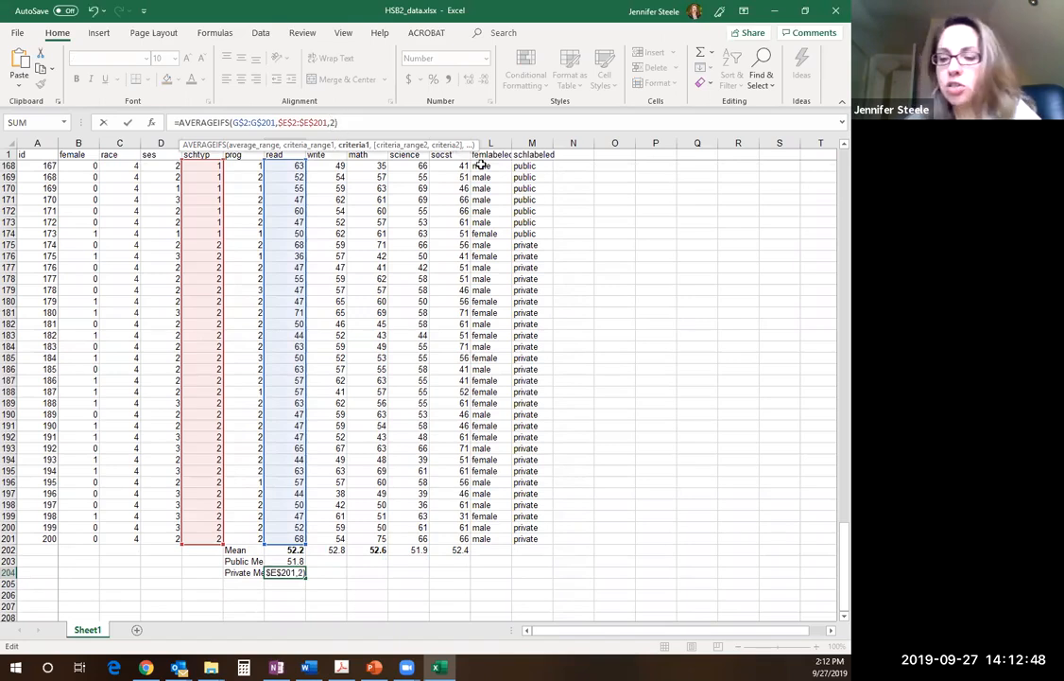
{"action": "key", "text": "Return"}
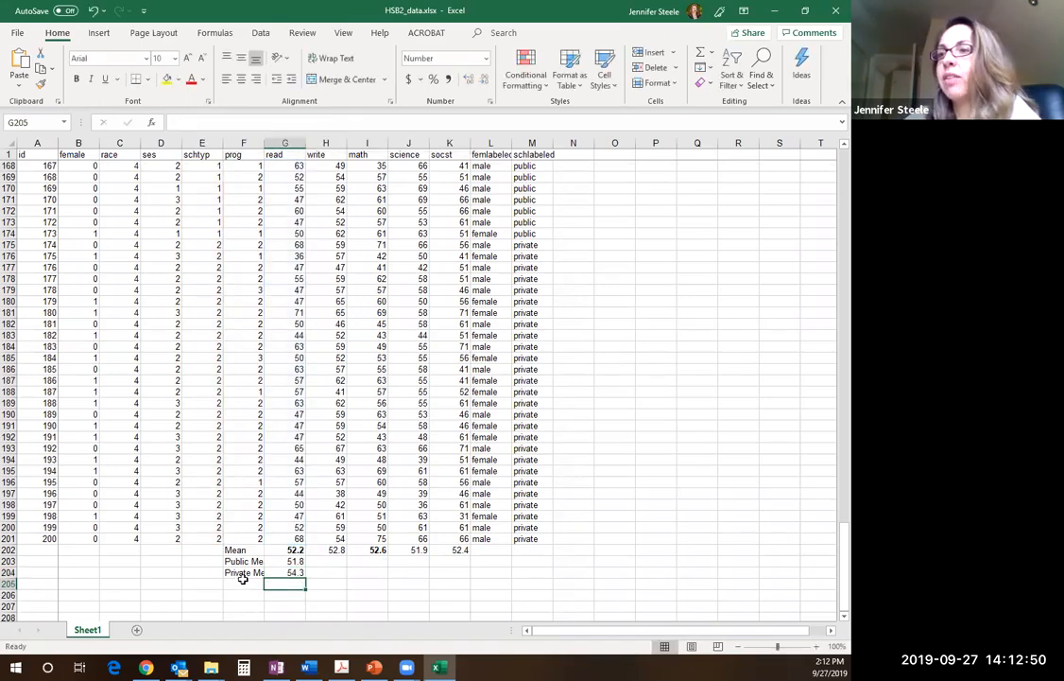
Extend the public and private reading mean formulas in G203:G204 across the write and math columns through I204
{"action": "left_click_drag", "start_coordinate": [255, 572], "coordinate": [316, 571]}
{"action": "left_click", "coordinate": [300, 573]}
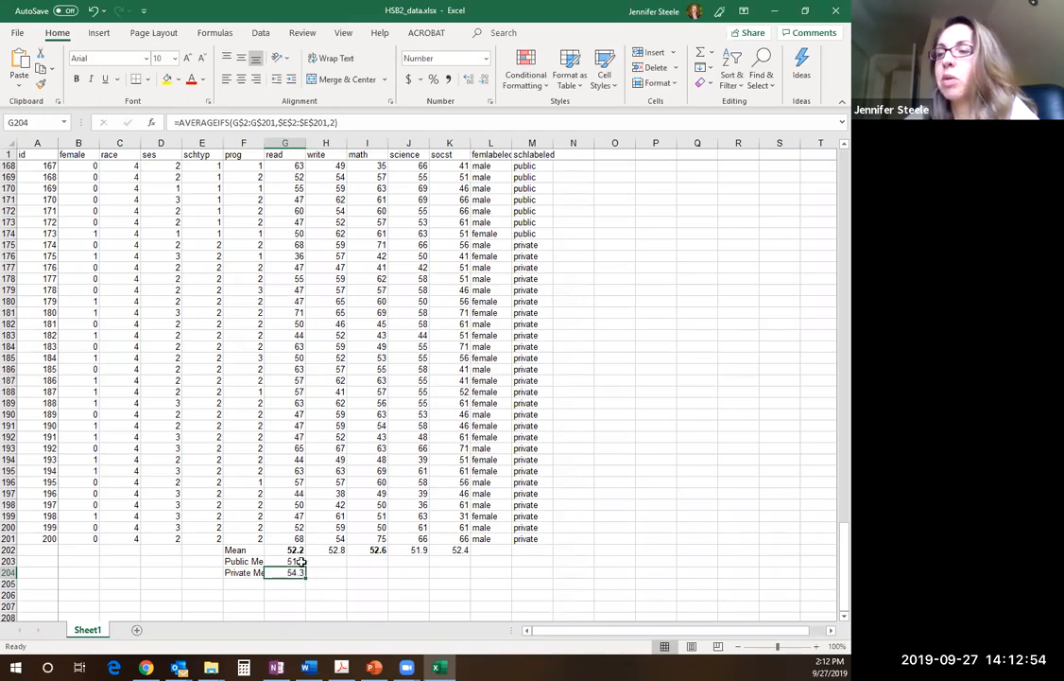
{"action": "left_click", "coordinate": [324, 583]}
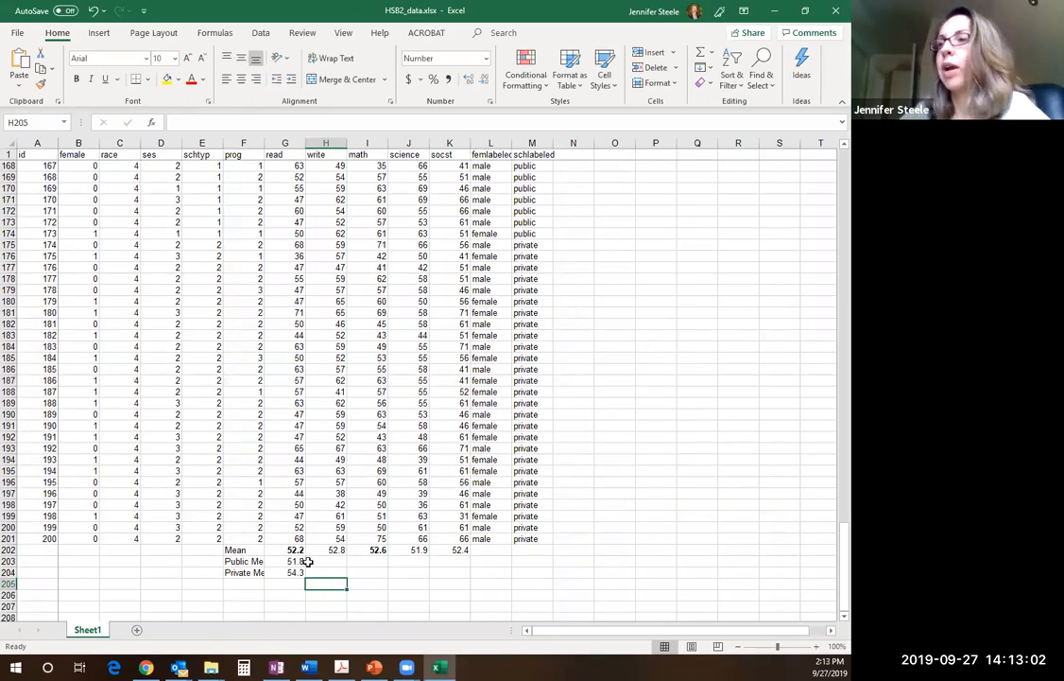
{"action": "left_click_drag", "start_coordinate": [295, 562], "coordinate": [292, 571]}
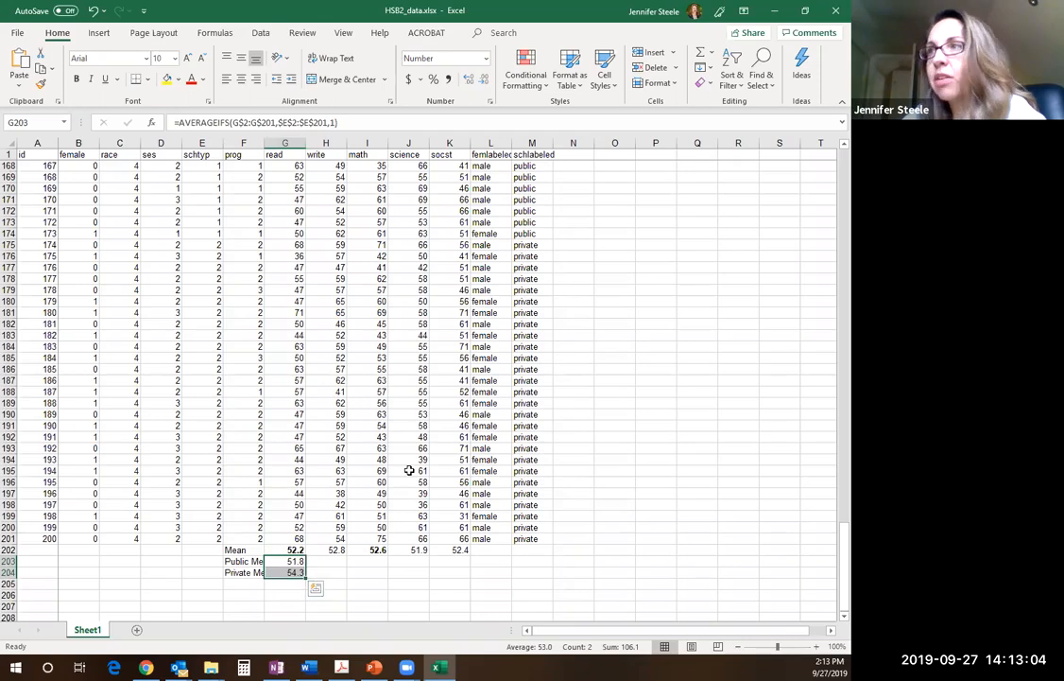
{"action": "left_click", "coordinate": [289, 561]}
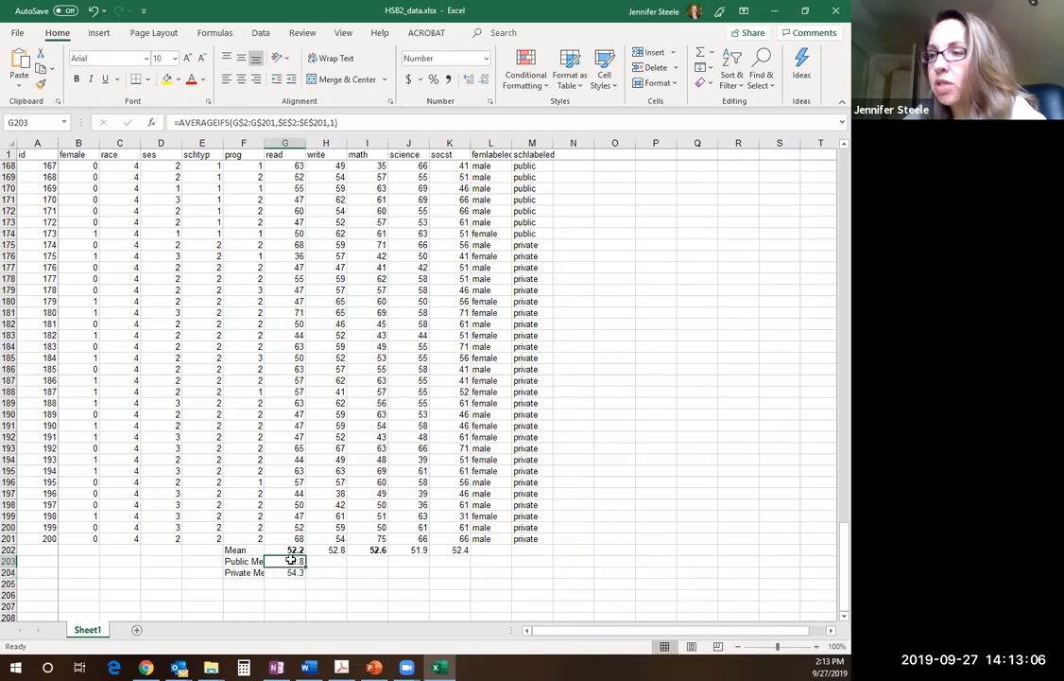
{"action": "left_click_drag", "start_coordinate": [288, 571], "coordinate": [374, 573]}
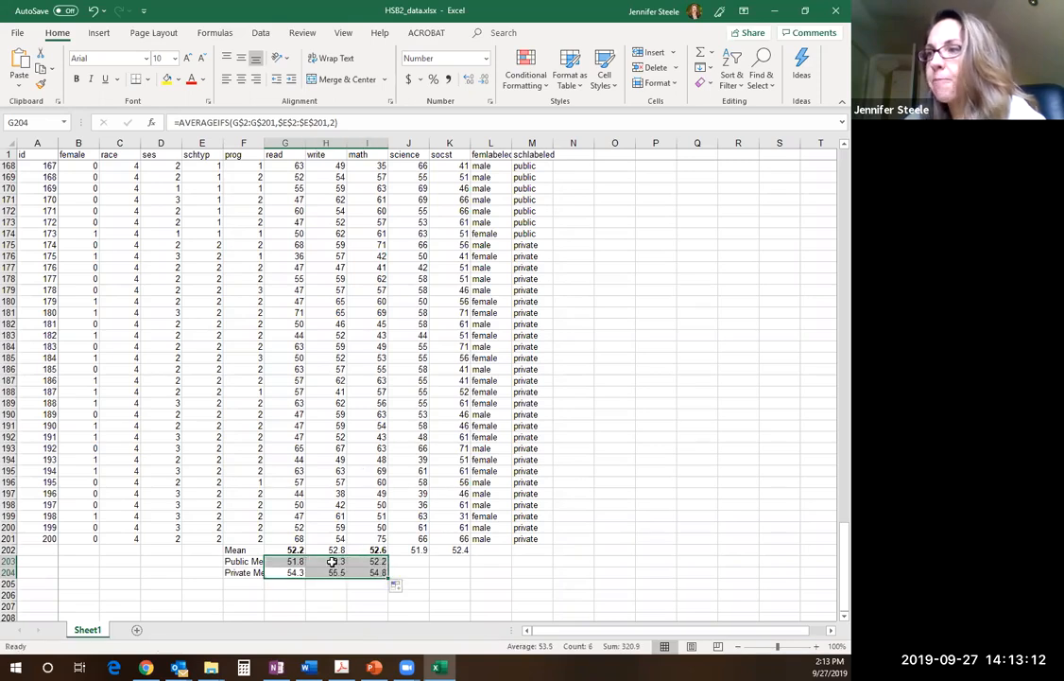
Clear the public, private and overall means of the write column in H203, H204 and H202
{"action": "left_click", "coordinate": [333, 561]}
{"action": "key", "text": "F2"}
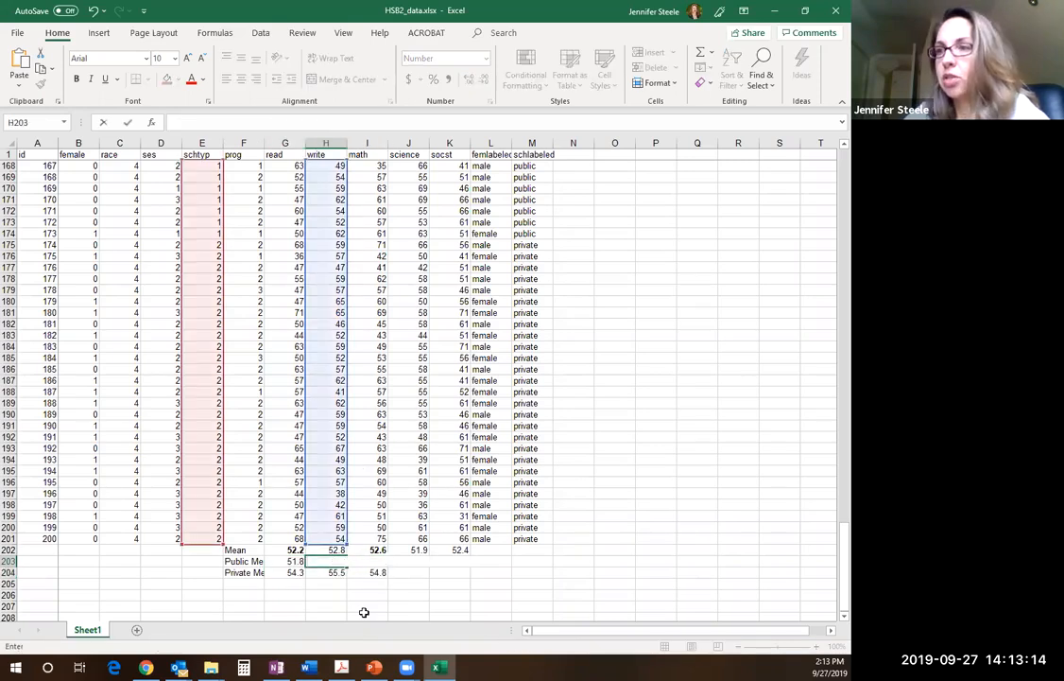
{"action": "key", "text": "Return"}
{"action": "key", "text": "F2"}
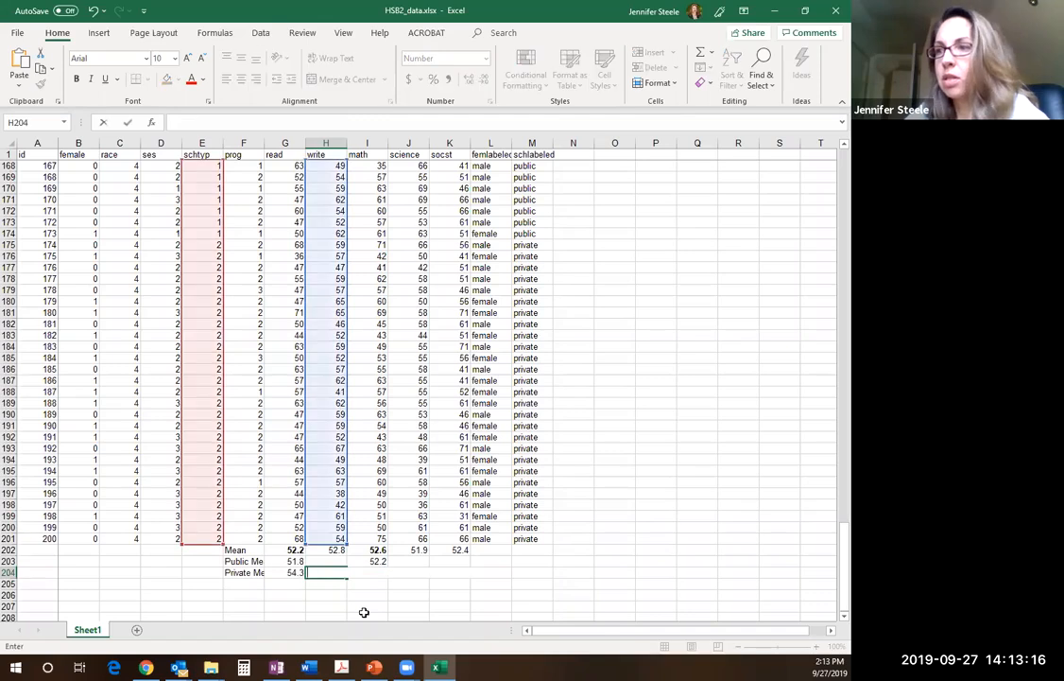
{"action": "key", "text": "Escape"}
{"action": "left_click", "coordinate": [331, 550]}
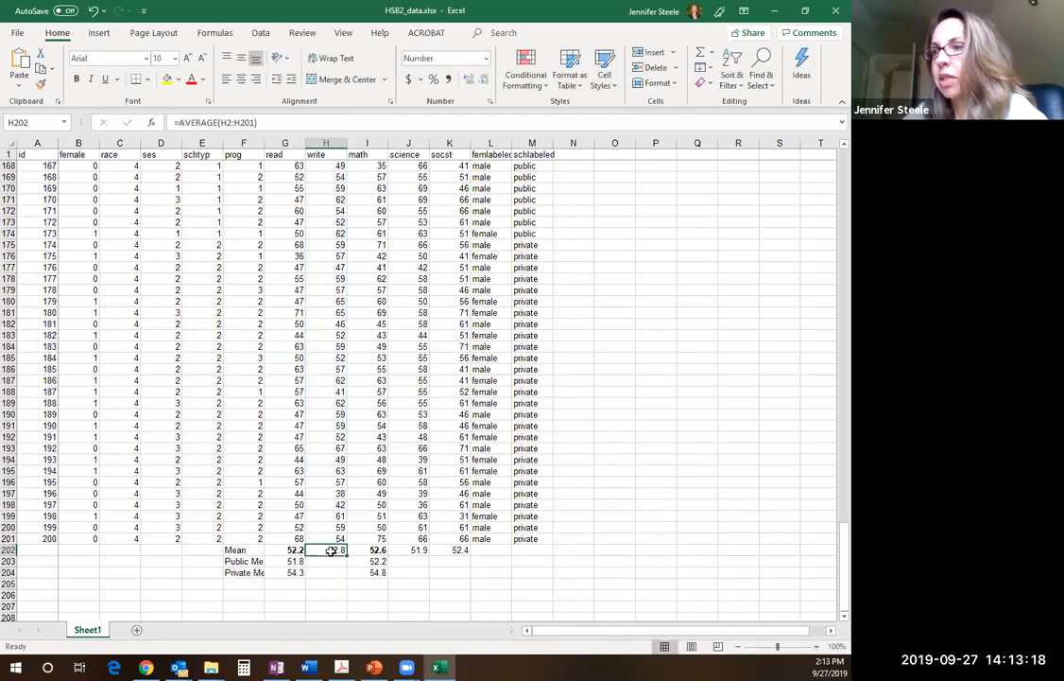
{"action": "double_click", "coordinate": [331, 550]}
{"action": "key", "text": "BackSpace"}
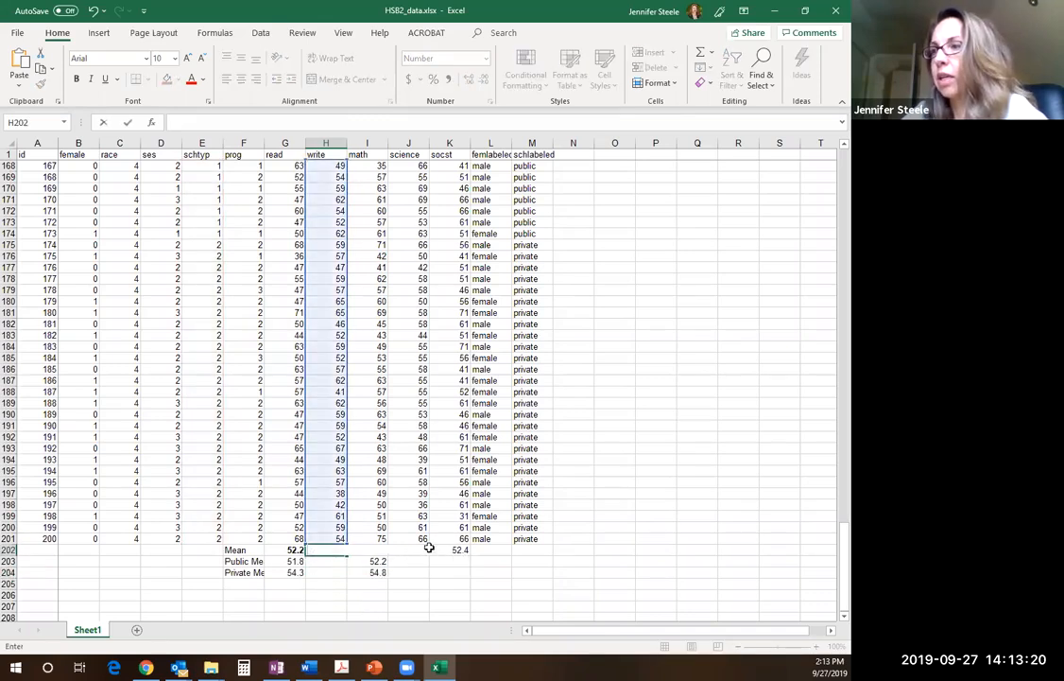
Clear the overall science and socst means in J202:K202
{"action": "left_click", "coordinate": [422, 593]}
{"action": "left_click_drag", "start_coordinate": [412, 549], "coordinate": [441, 550]}
{"action": "right_click", "coordinate": [441, 549]}
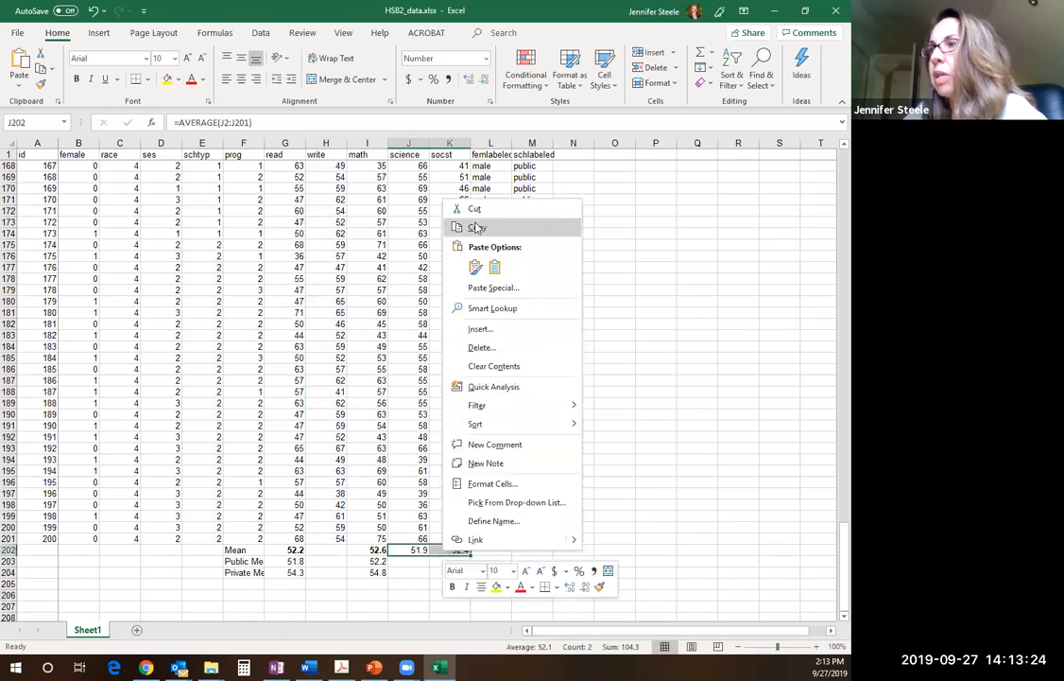
{"action": "left_click", "coordinate": [490, 366]}
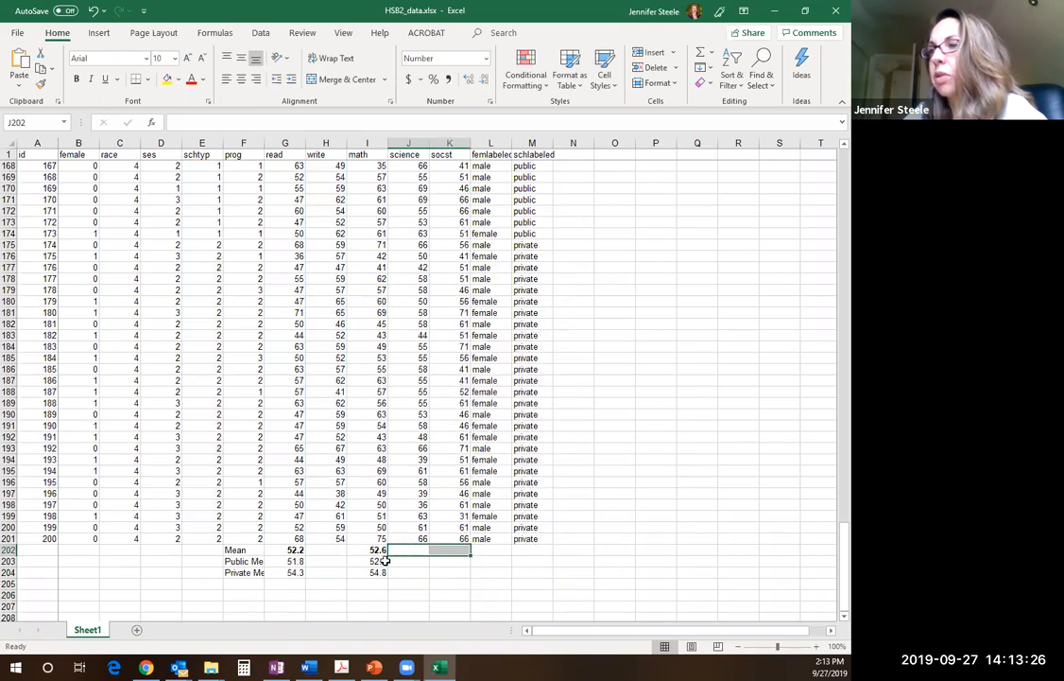
{"action": "left_click", "coordinate": [405, 568]}
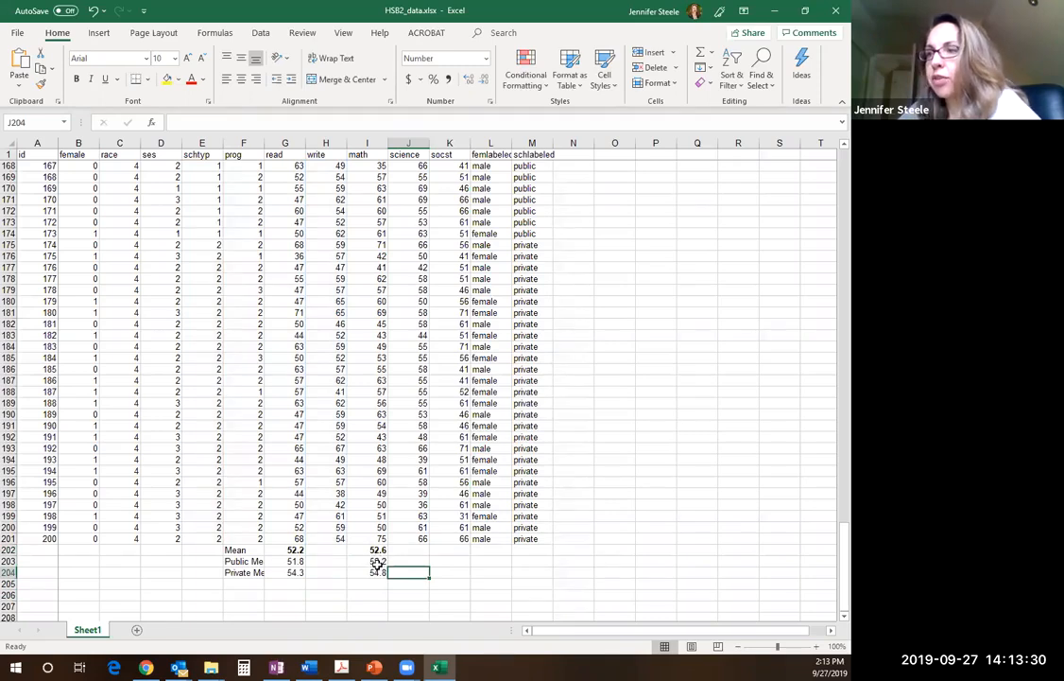
Examine the AVERAGEIFS formulas for the public and private math means in I203 and I204, checking their ranges and school type criteria
{"action": "left_click", "coordinate": [376, 562]}
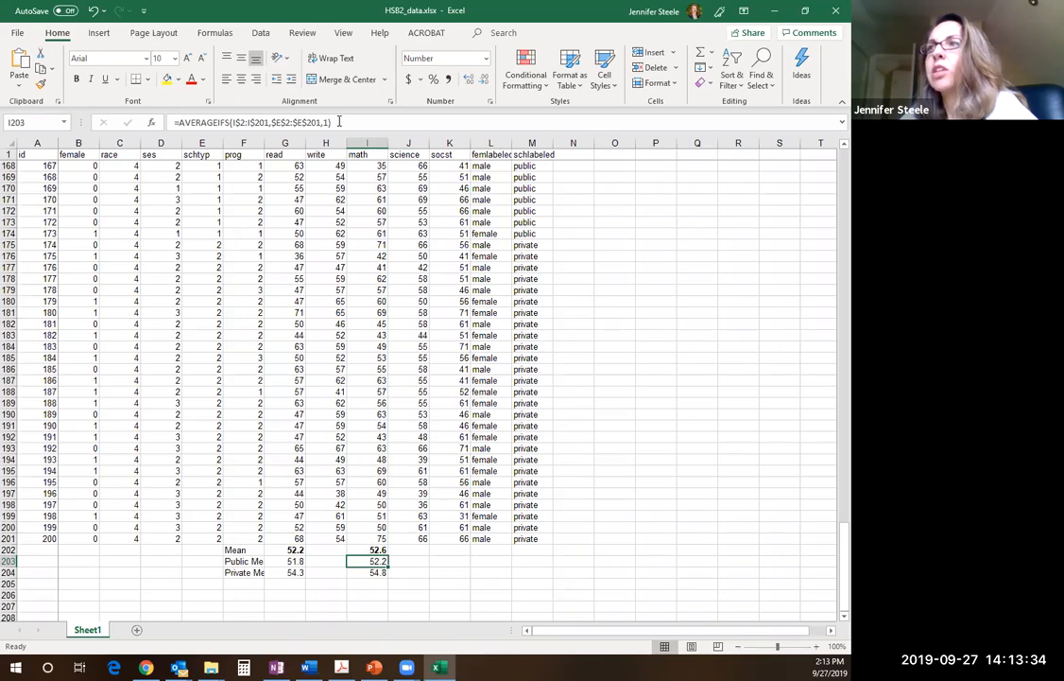
{"action": "left_click", "coordinate": [339, 122]}
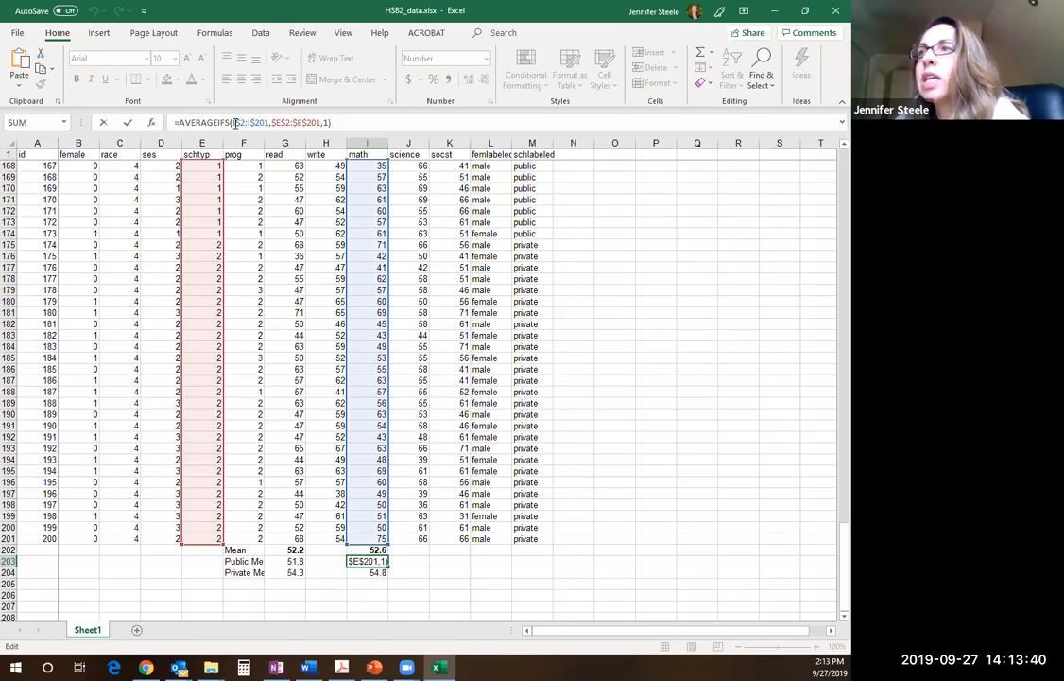
{"action": "left_click", "coordinate": [233, 122]}
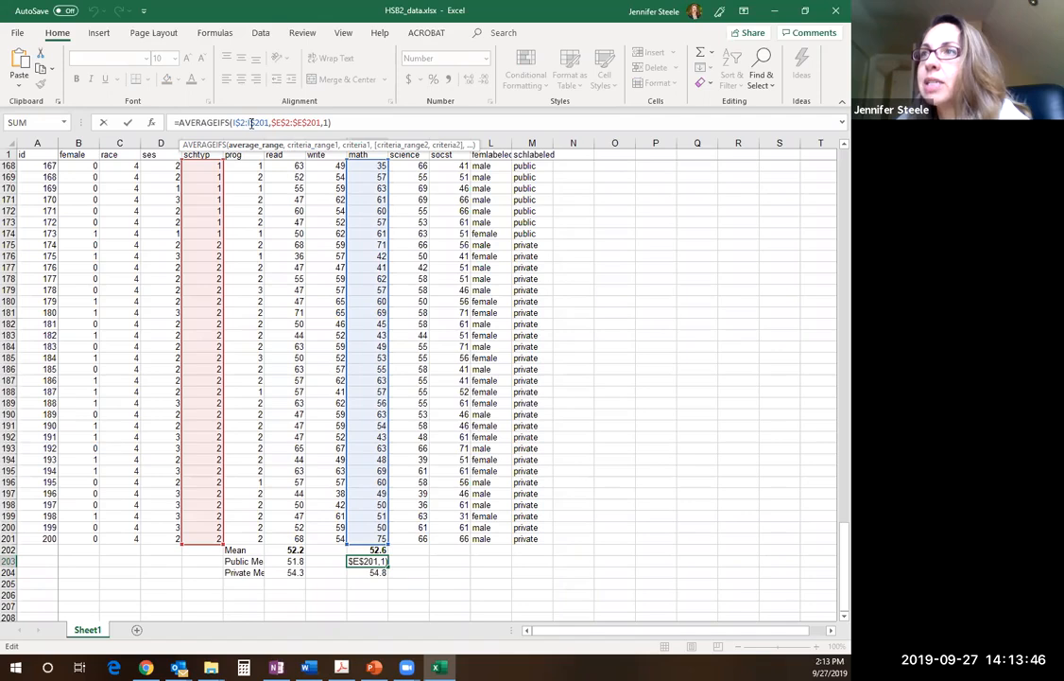
{"action": "left_click", "coordinate": [337, 121]}
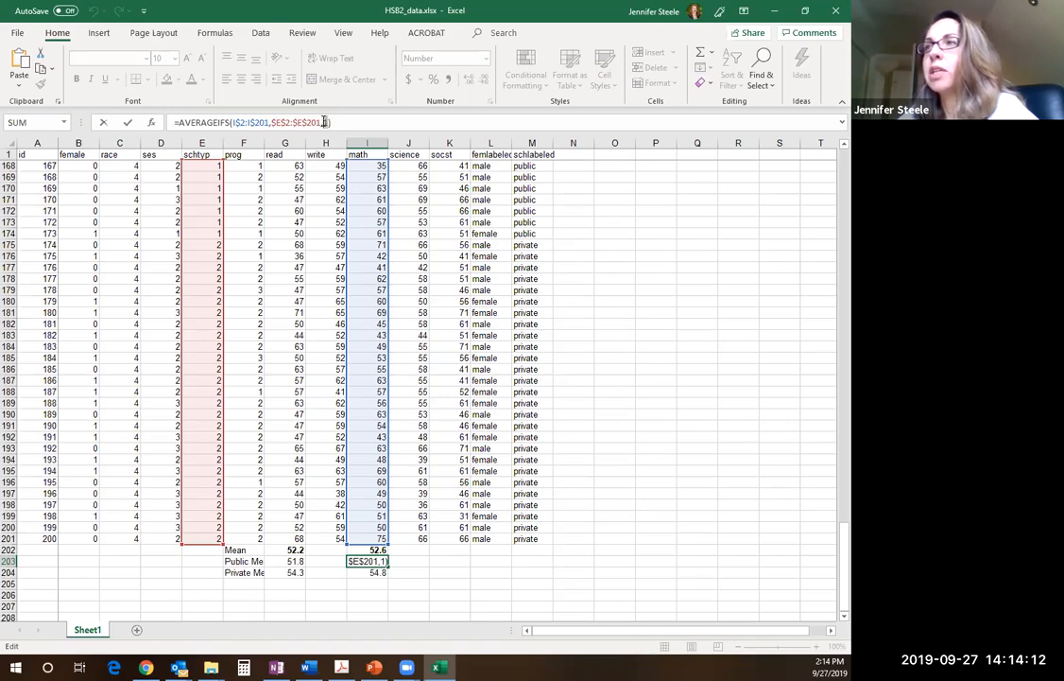
{"action": "key", "text": "Return"}
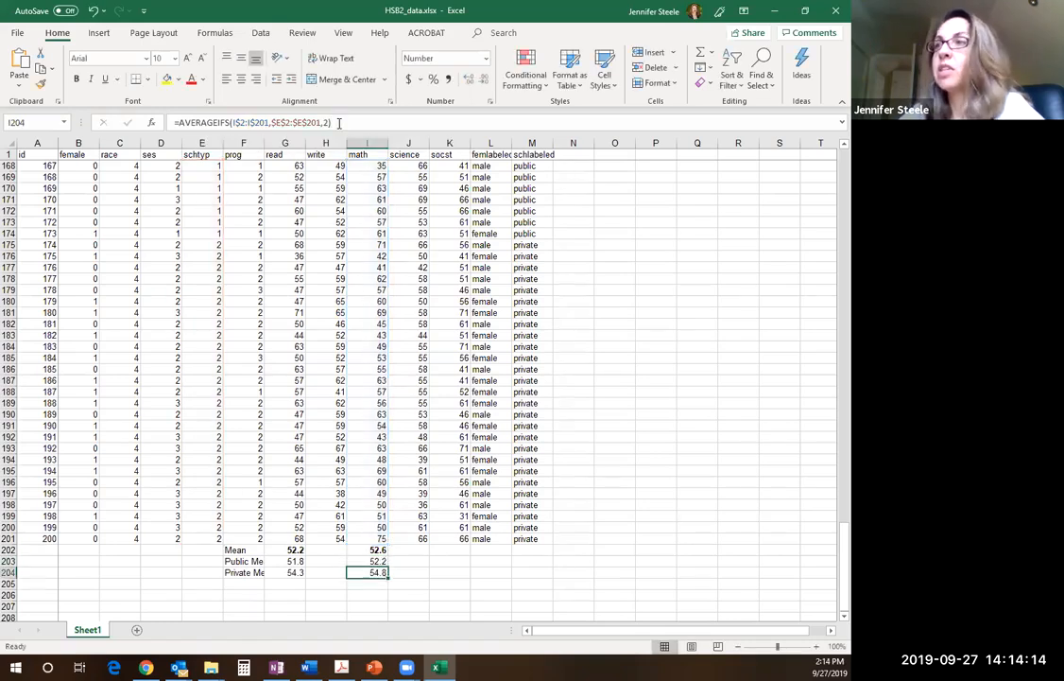
{"action": "key", "text": "Up"}
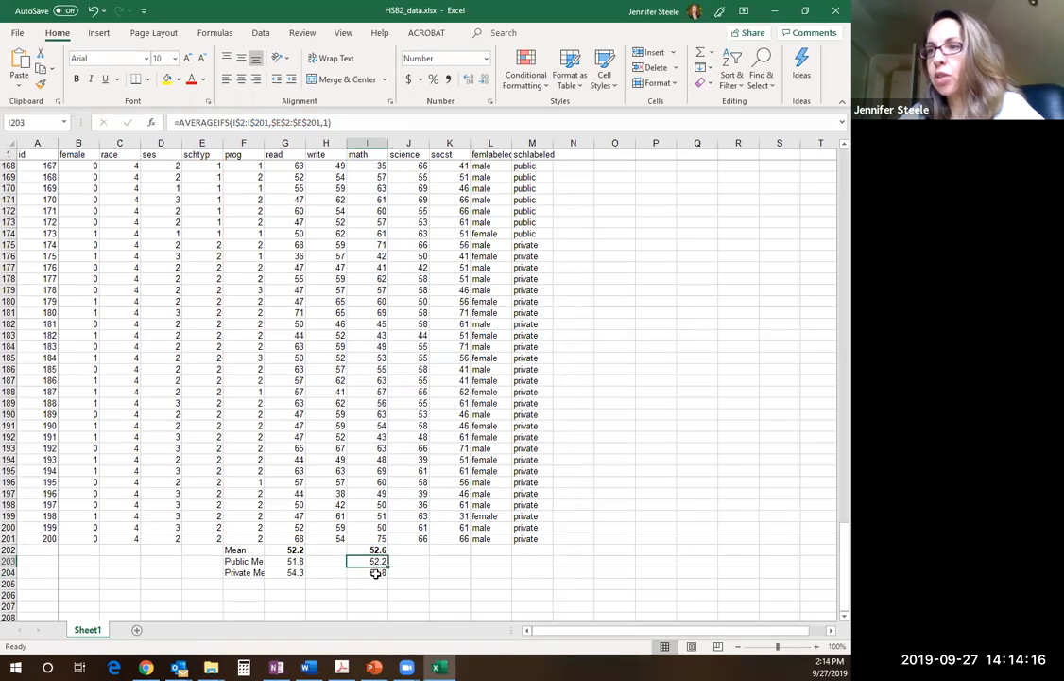
{"action": "left_click", "coordinate": [379, 572]}
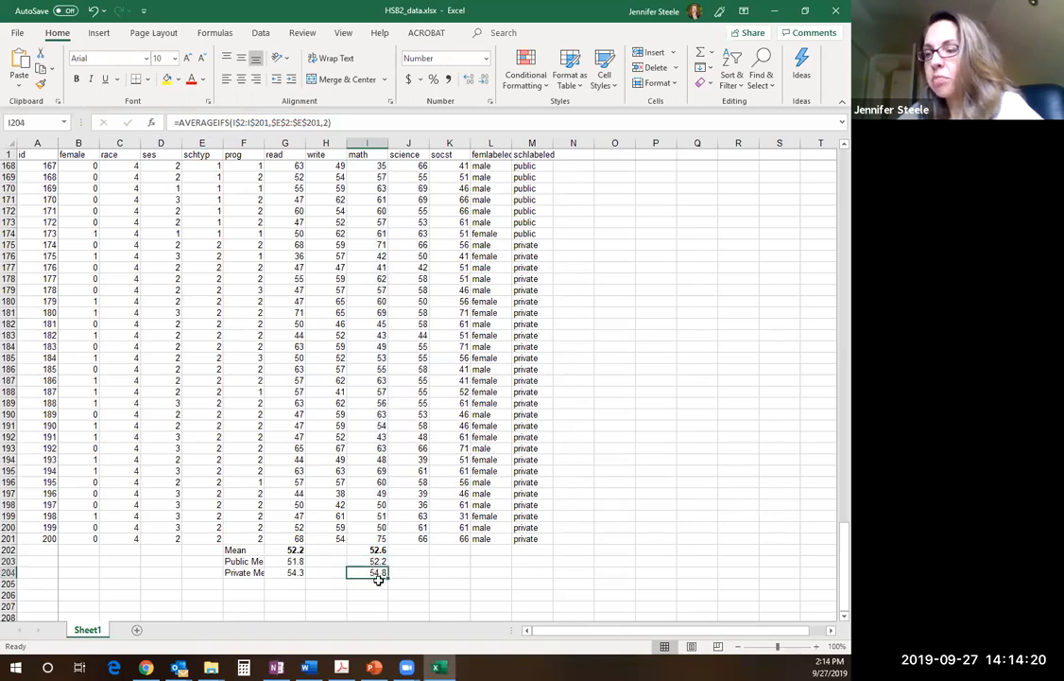
{"action": "left_click", "coordinate": [303, 120]}
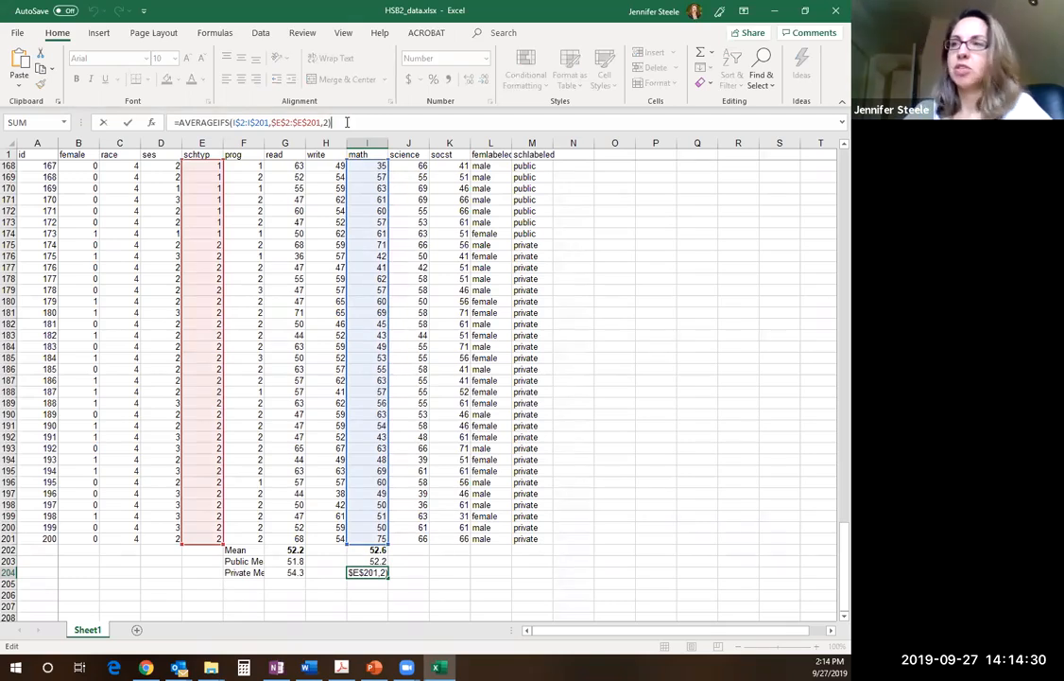
{"action": "key", "text": "Return"}
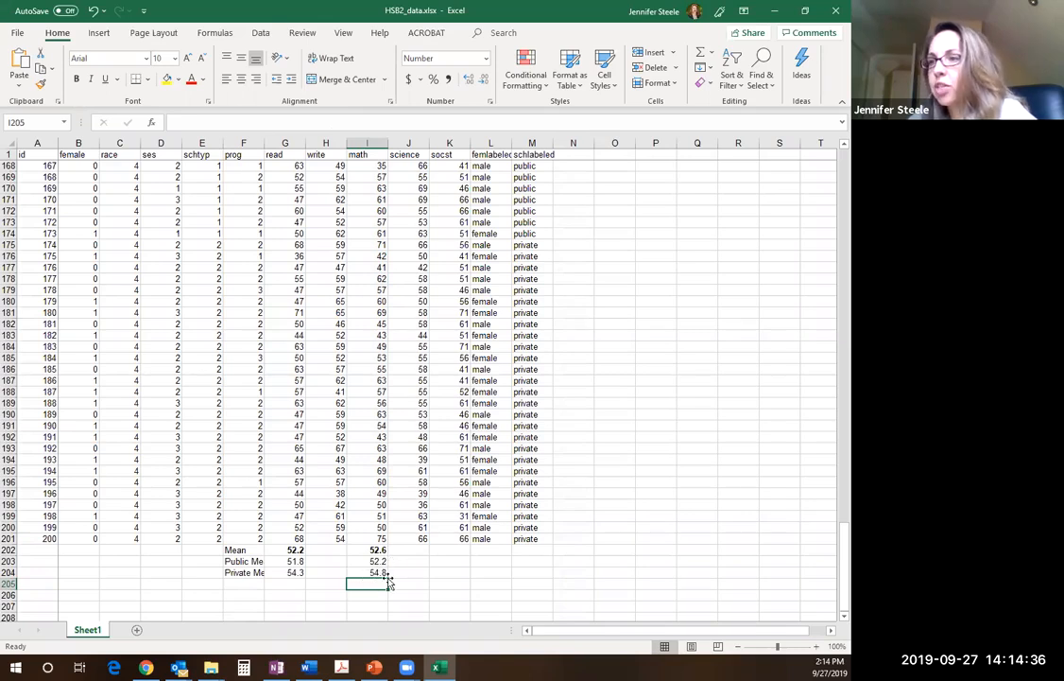
{"action": "left_click", "coordinate": [413, 571]}
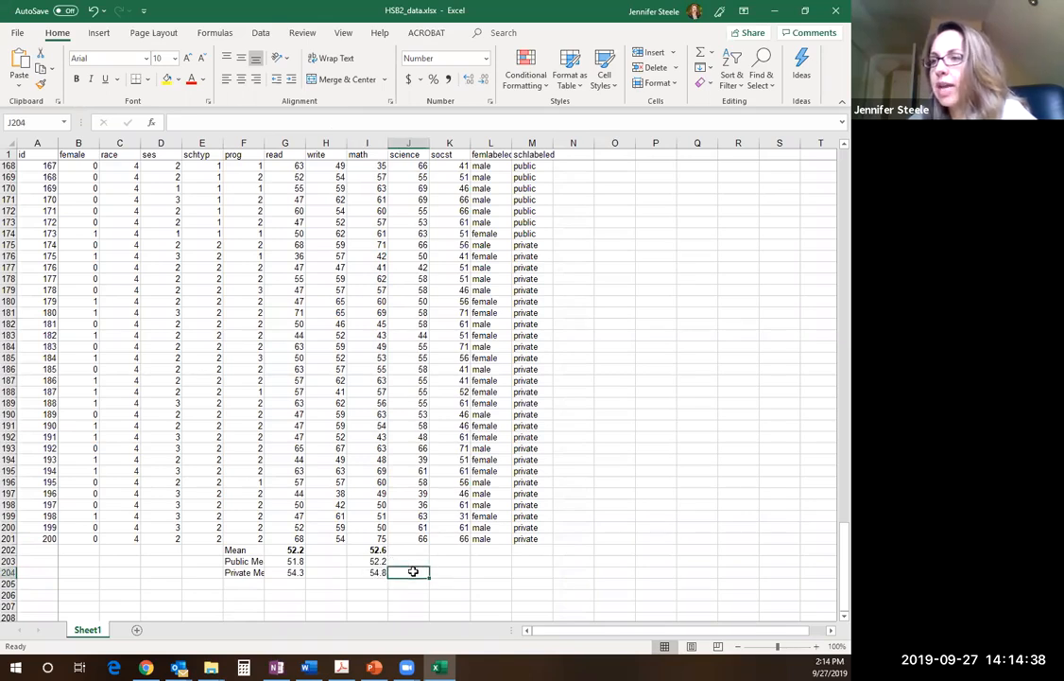
Switch to the assignment PDF in Acrobat and read step 4 on manually calculating the standard deviation of the reading scores
{"action": "left_click", "coordinate": [341, 666]}
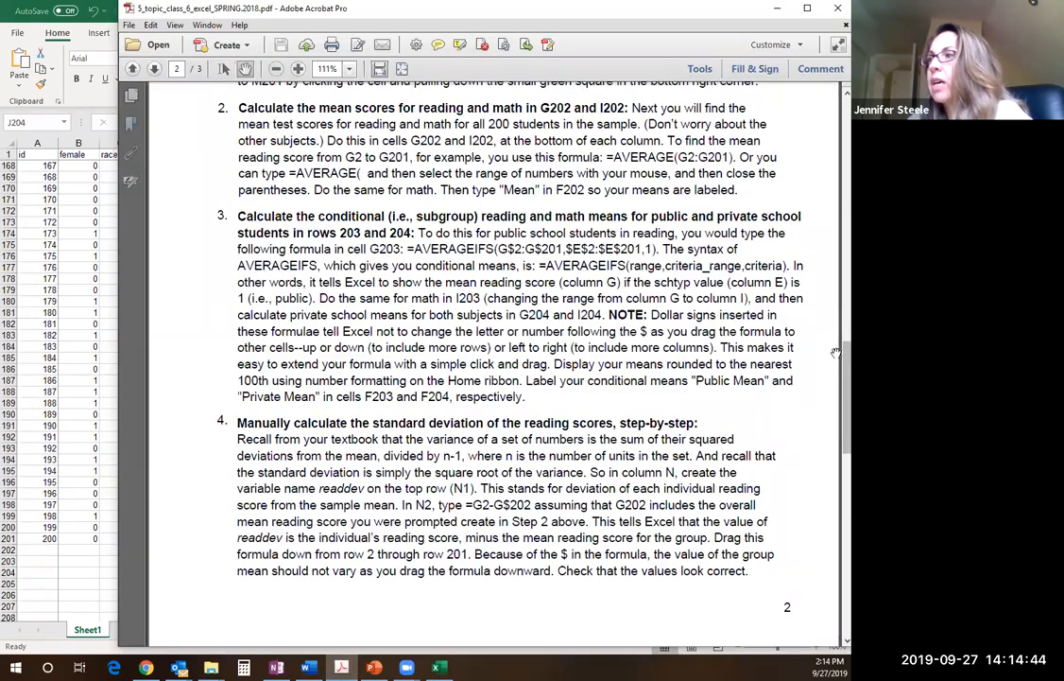
{"action": "scroll", "coordinate": [832, 378], "scroll_direction": "down", "scroll_amount": 3}
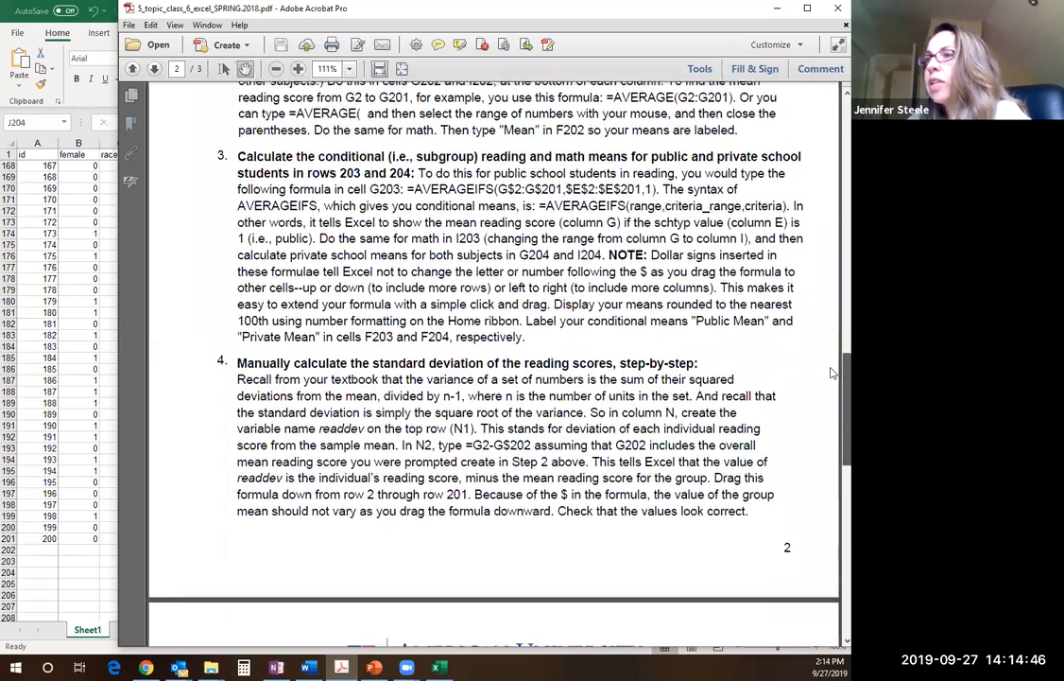
{"action": "scroll", "coordinate": [832, 404], "scroll_direction": "down", "scroll_amount": 1}
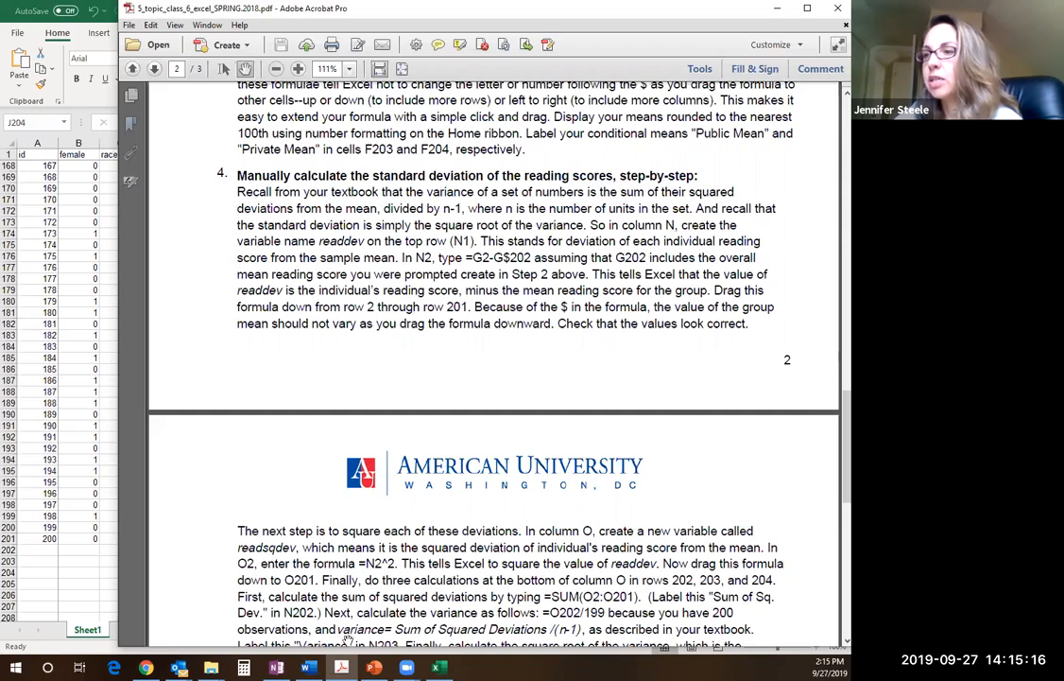
Switch to the PowerPoint presentation and show the Defining Standard Deviation slide in the editing view
{"action": "left_click", "coordinate": [375, 668]}
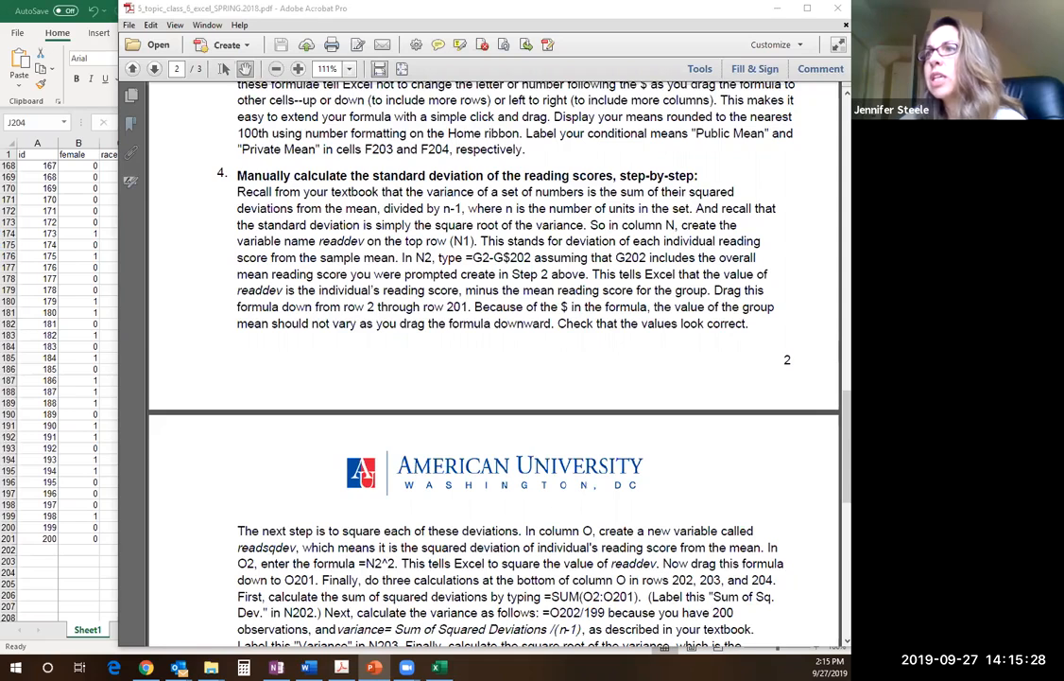
{"action": "key", "text": "Escape"}
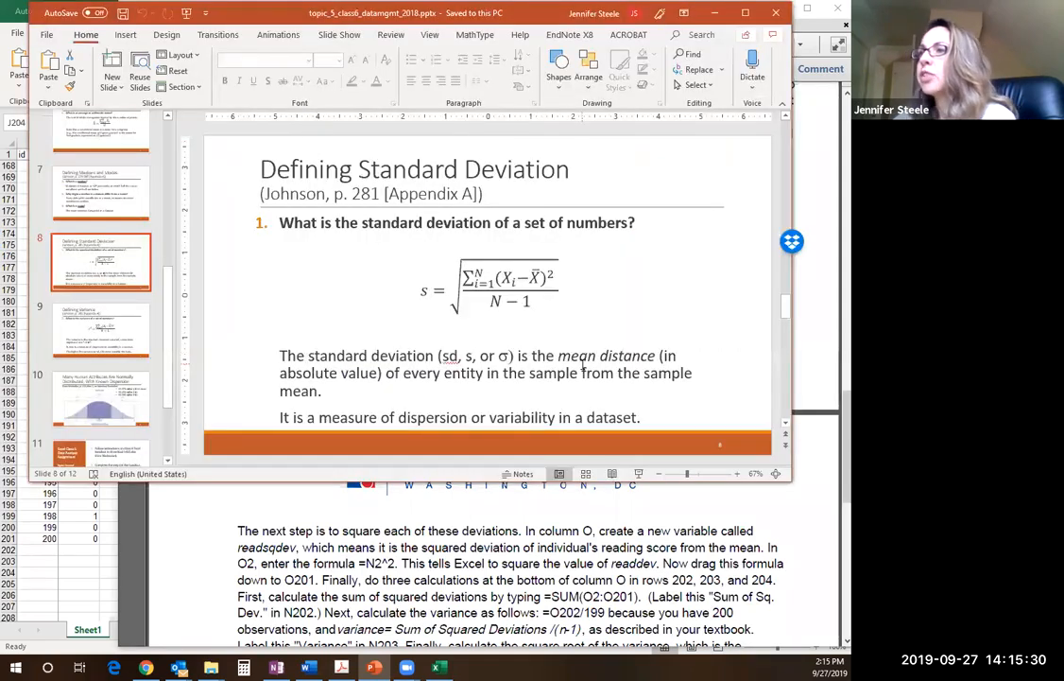
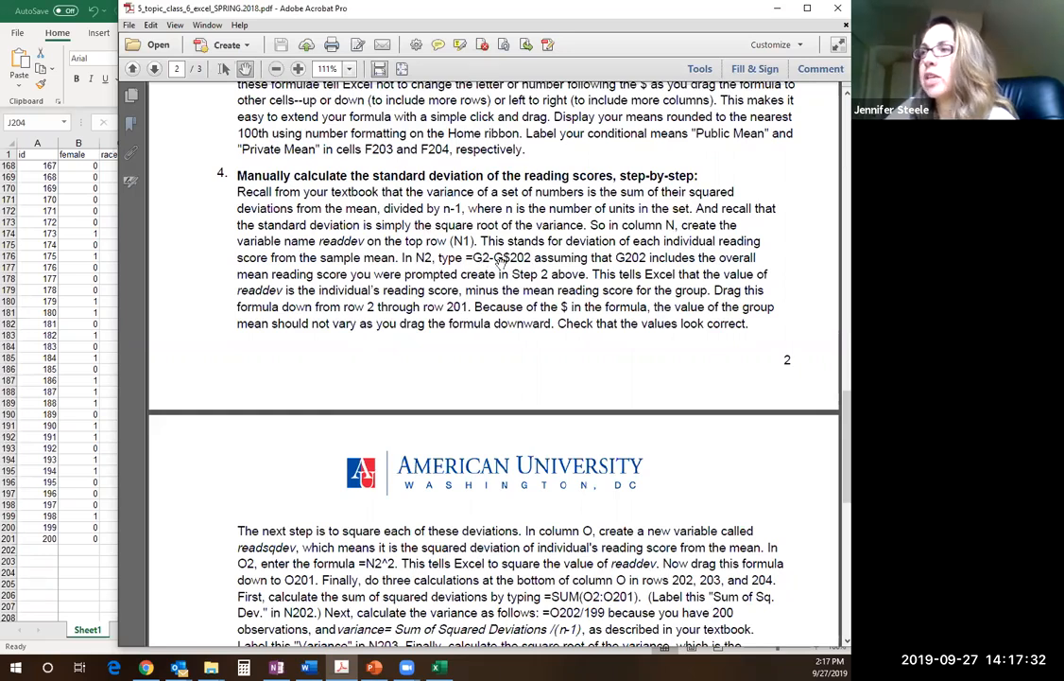
Switch to the HSB2_data.xlsx workbook in Excel and enter the column header readdev in cell N1
{"action": "left_click", "coordinate": [91, 254]}
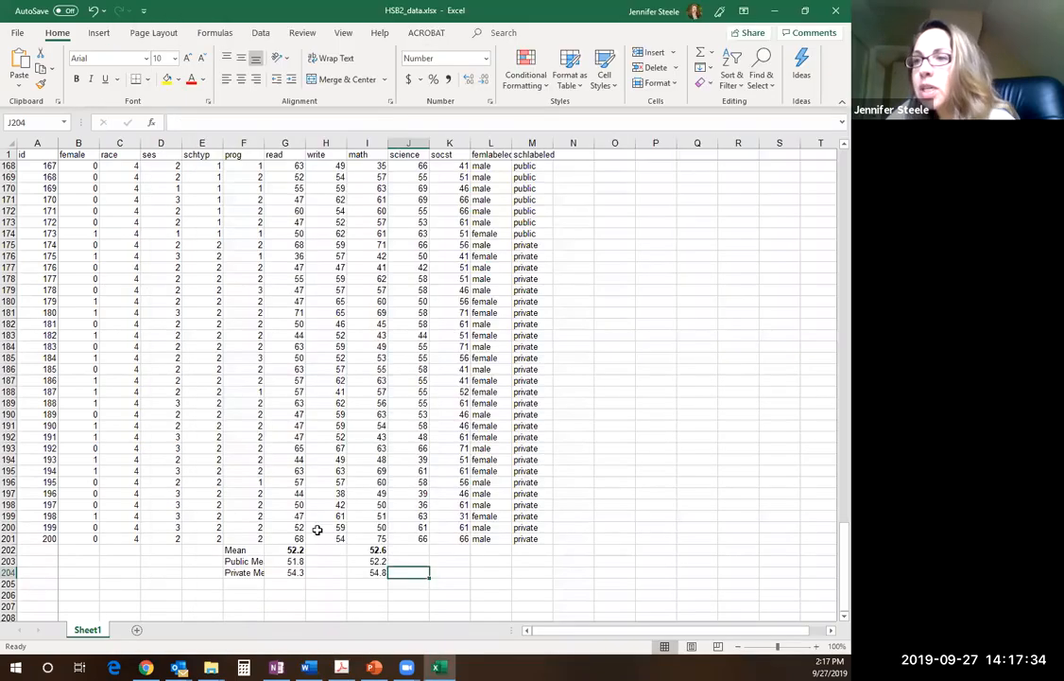
{"action": "left_click", "coordinate": [295, 550]}
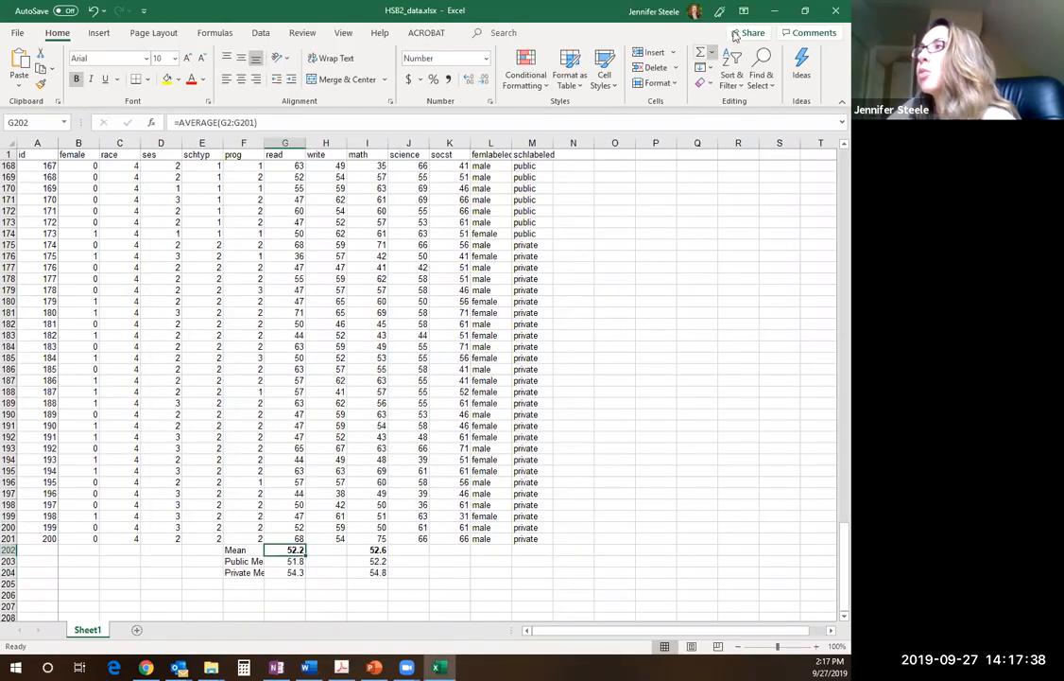
{"action": "left_click", "coordinate": [580, 156]}
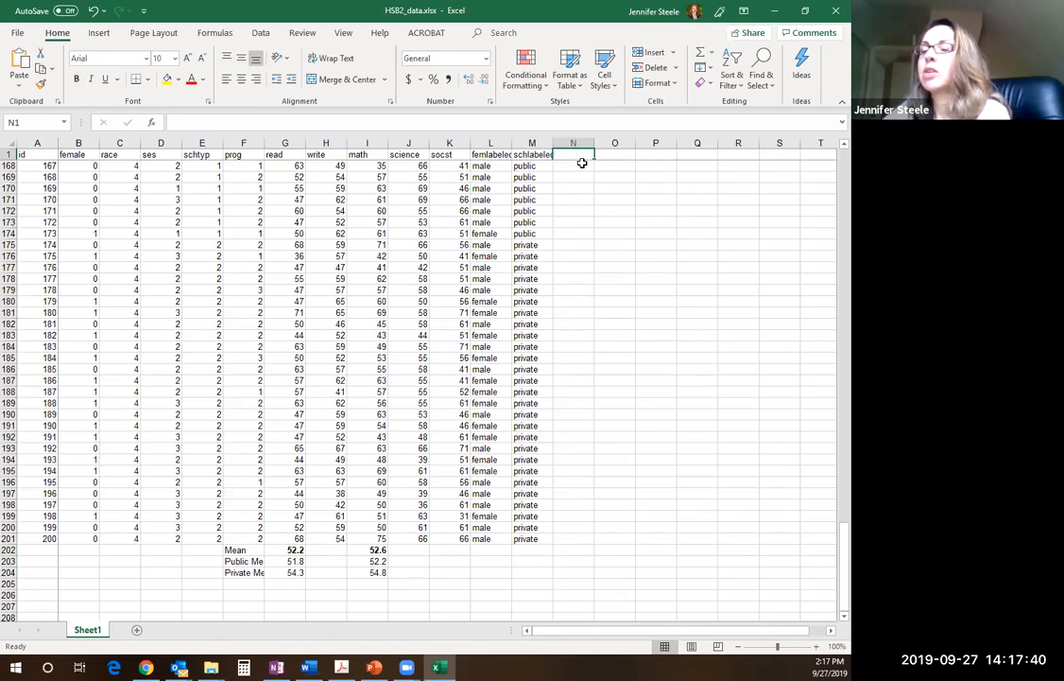
{"action": "type", "text": "rea;"}
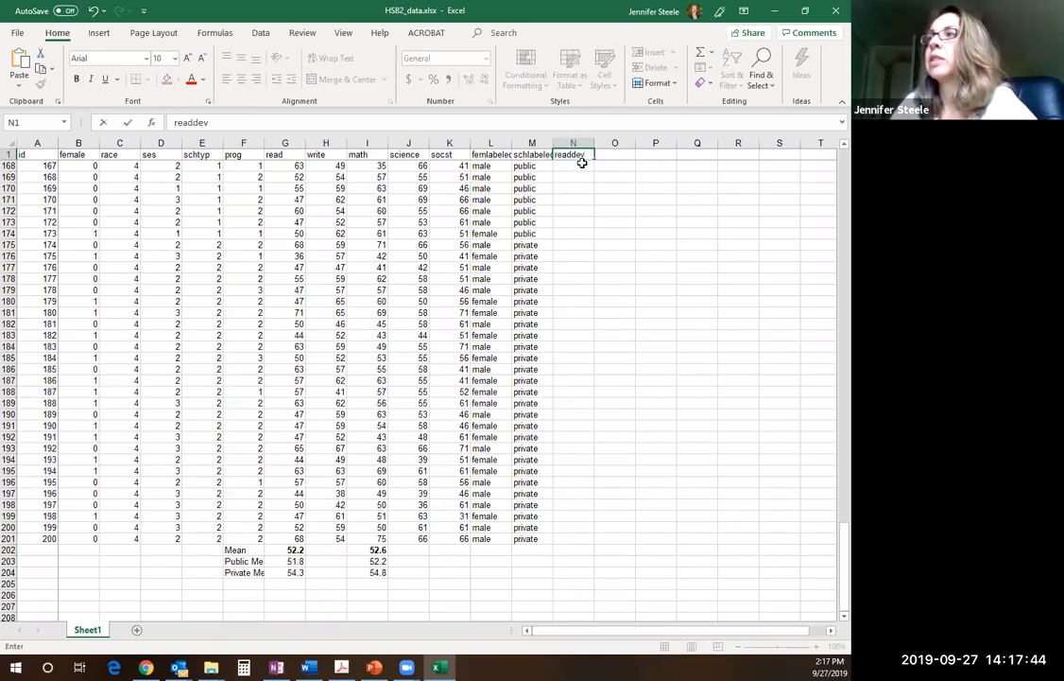
{"action": "key", "text": "Return"}
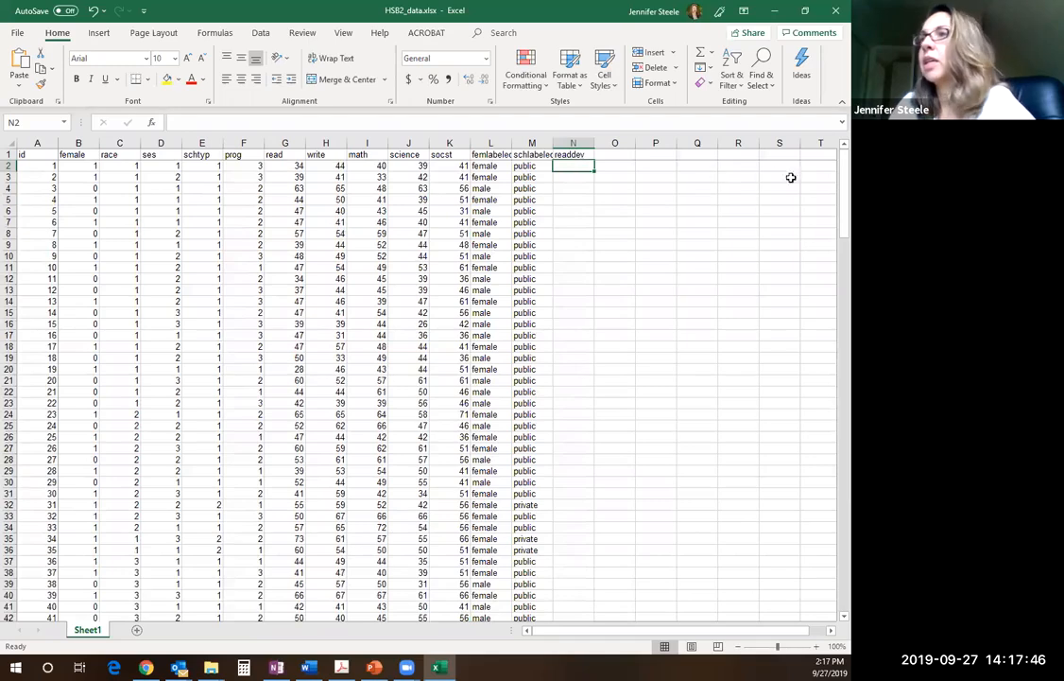
{"action": "left_click_drag", "start_coordinate": [837, 180], "coordinate": [833, 152]}
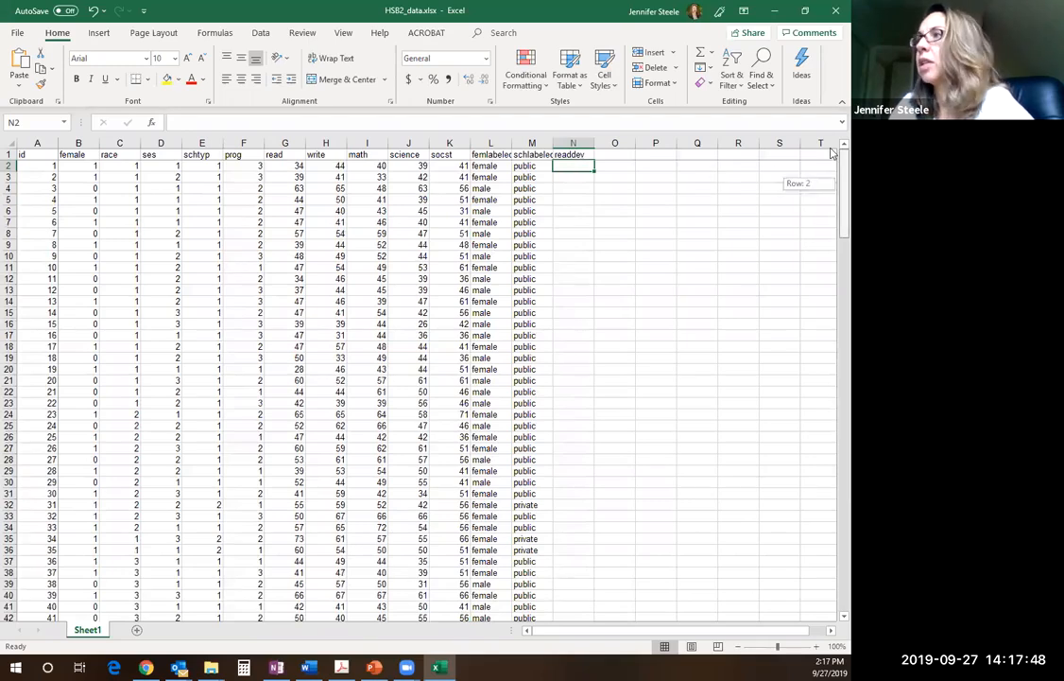
Shrink the Excel window, switch to the assignment PDF in Acrobat, and read the instructions on squared deviations, variance and standard deviation
{"action": "left_click", "coordinate": [806, 11]}
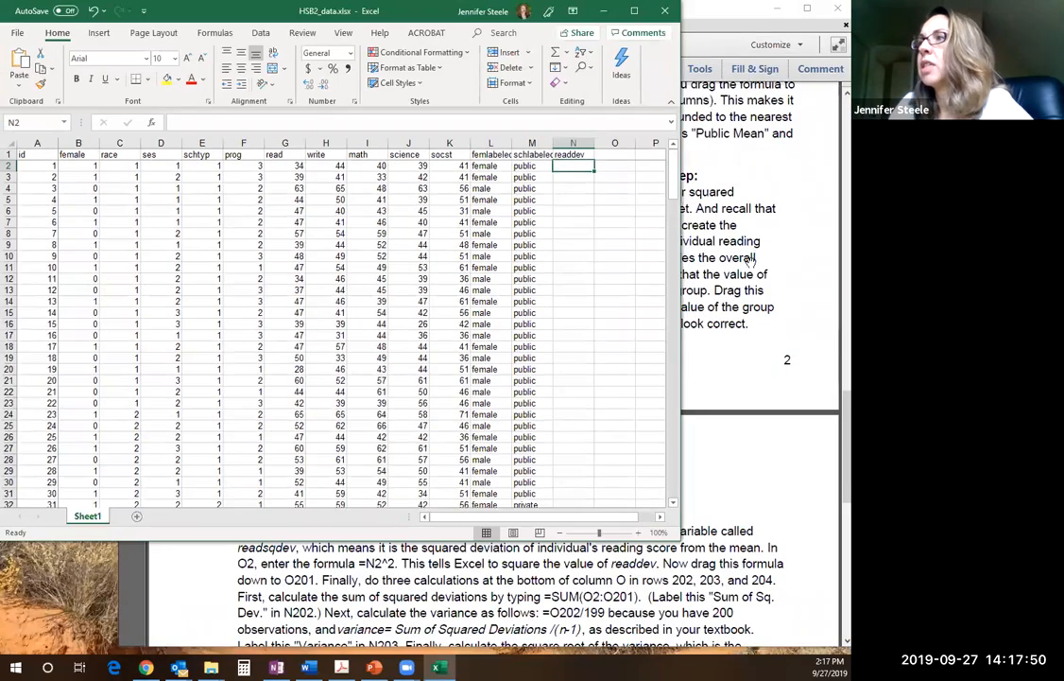
{"action": "left_click_drag", "start_coordinate": [682, 253], "coordinate": [607, 252]}
{"action": "left_click", "coordinate": [654, 254]}
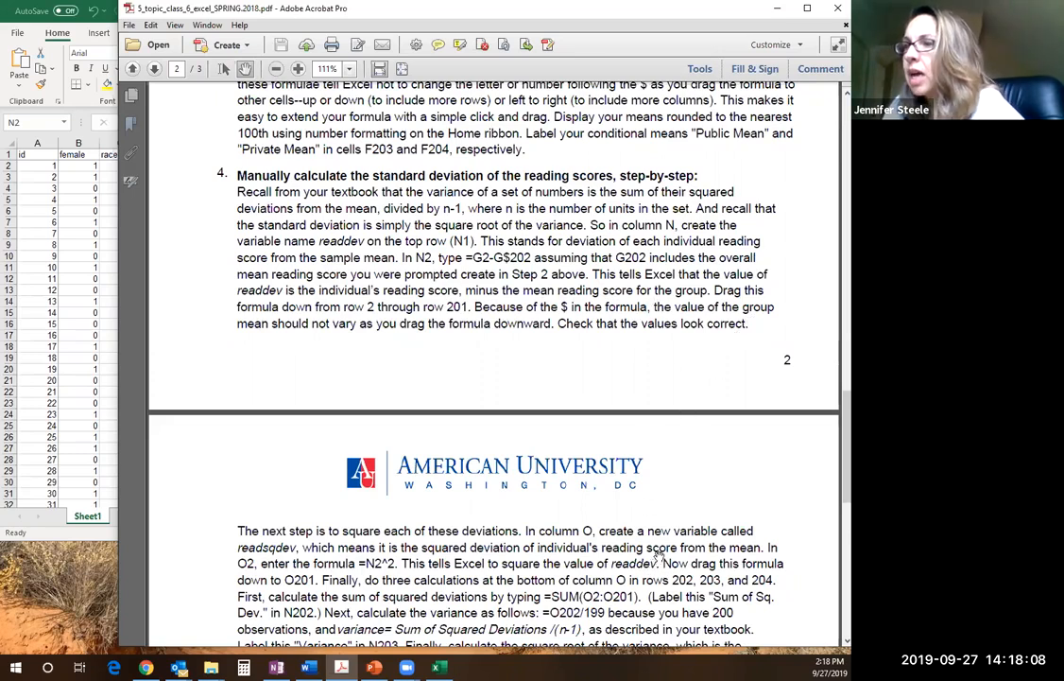
{"action": "scroll", "coordinate": [831, 416], "scroll_direction": "down", "scroll_amount": 1}
{"action": "left_click_drag", "start_coordinate": [832, 415], "coordinate": [832, 491]}
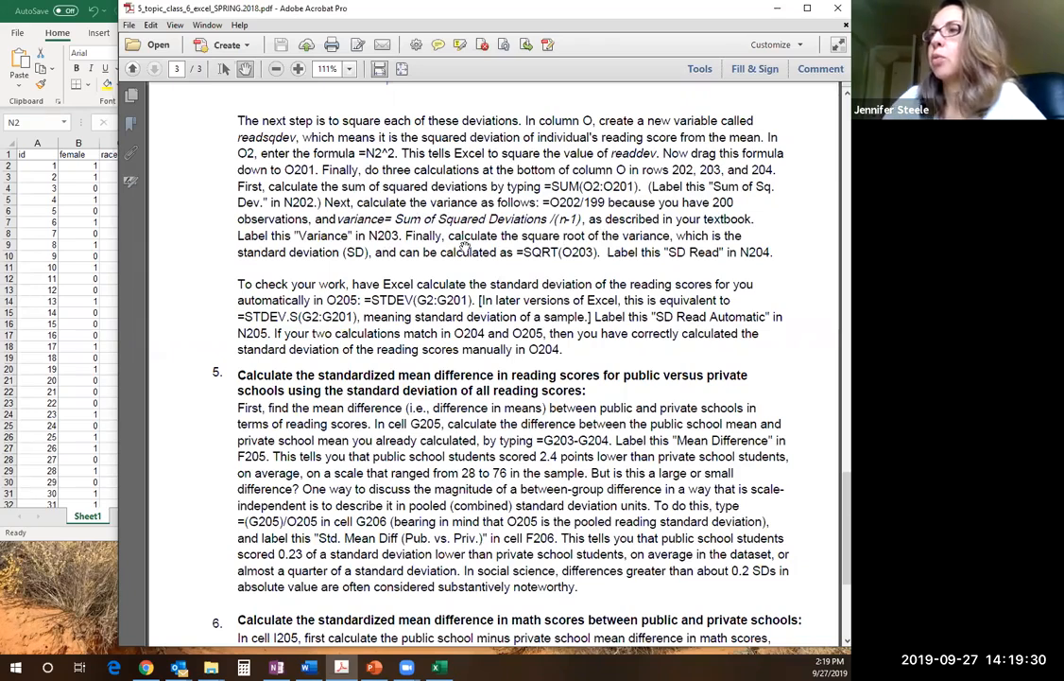
Return to Excel, widen its window, and compare the first reading score in G2 with the overall reading mean in G202
{"action": "left_click", "coordinate": [72, 240]}
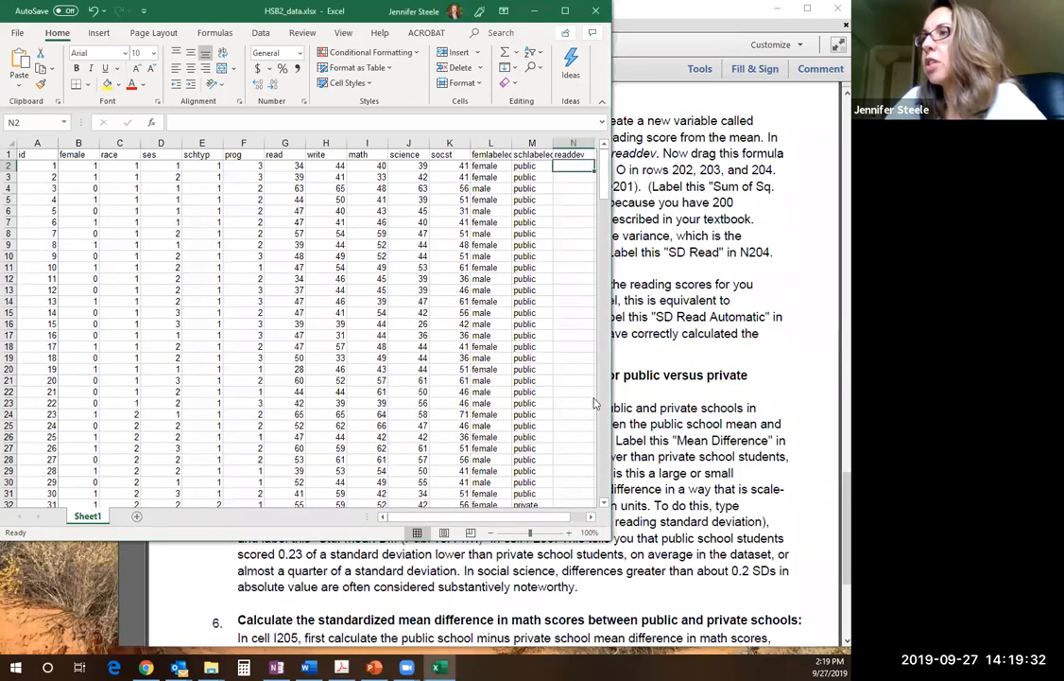
{"action": "left_click_drag", "start_coordinate": [612, 268], "coordinate": [718, 247]}
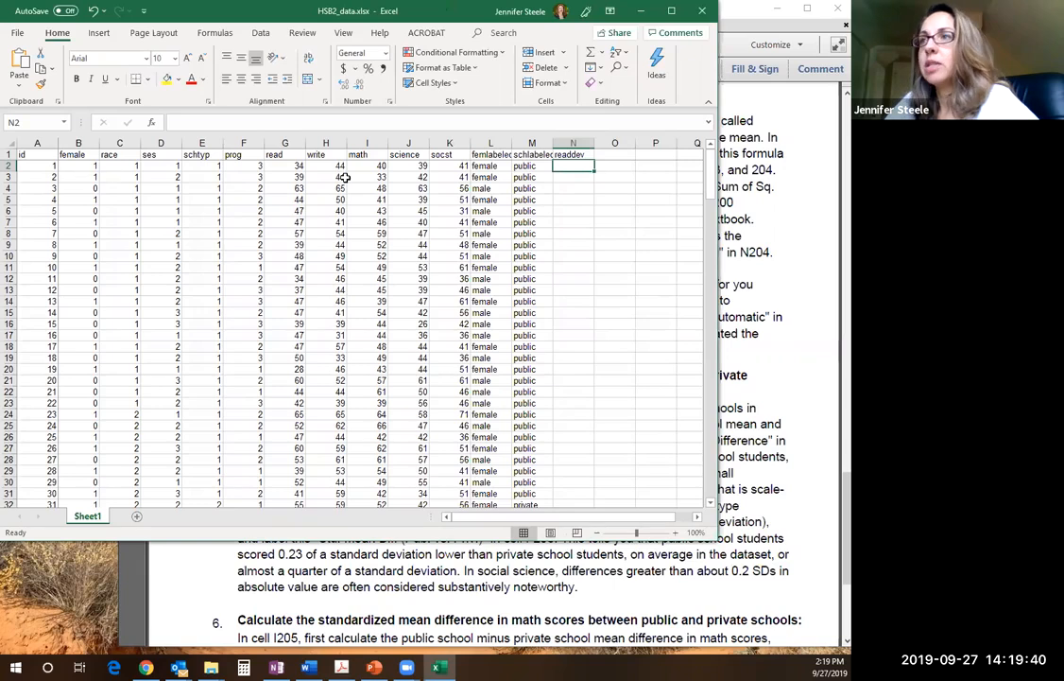
{"action": "left_click", "coordinate": [285, 166]}
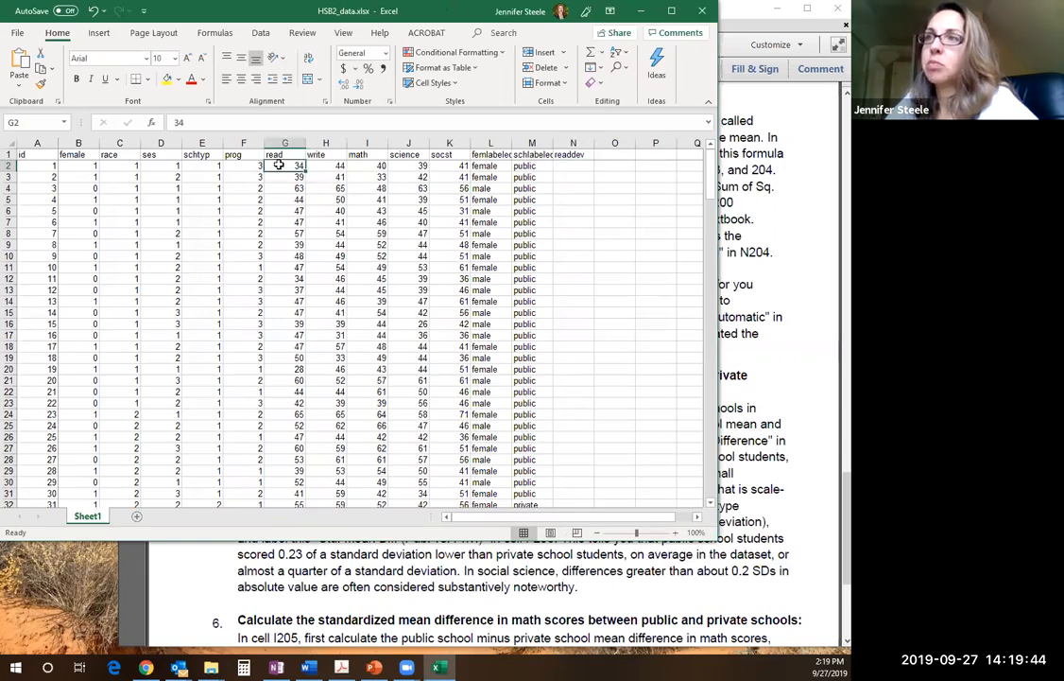
{"action": "left_click_drag", "start_coordinate": [710, 181], "coordinate": [691, 492]}
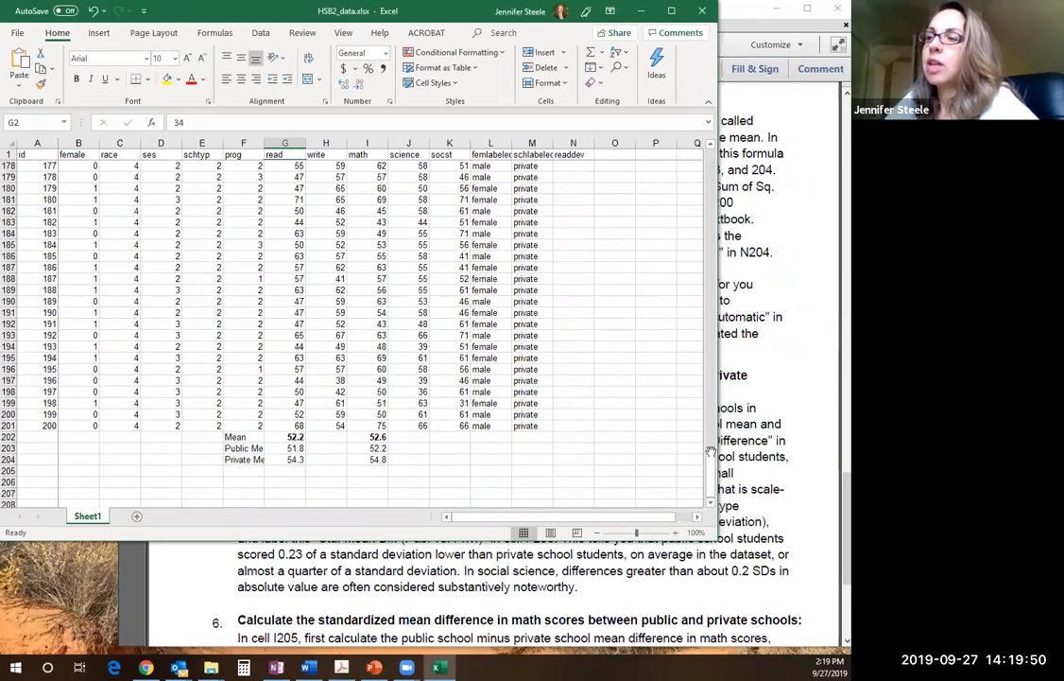
{"action": "left_click_drag", "start_coordinate": [711, 453], "coordinate": [714, 173]}
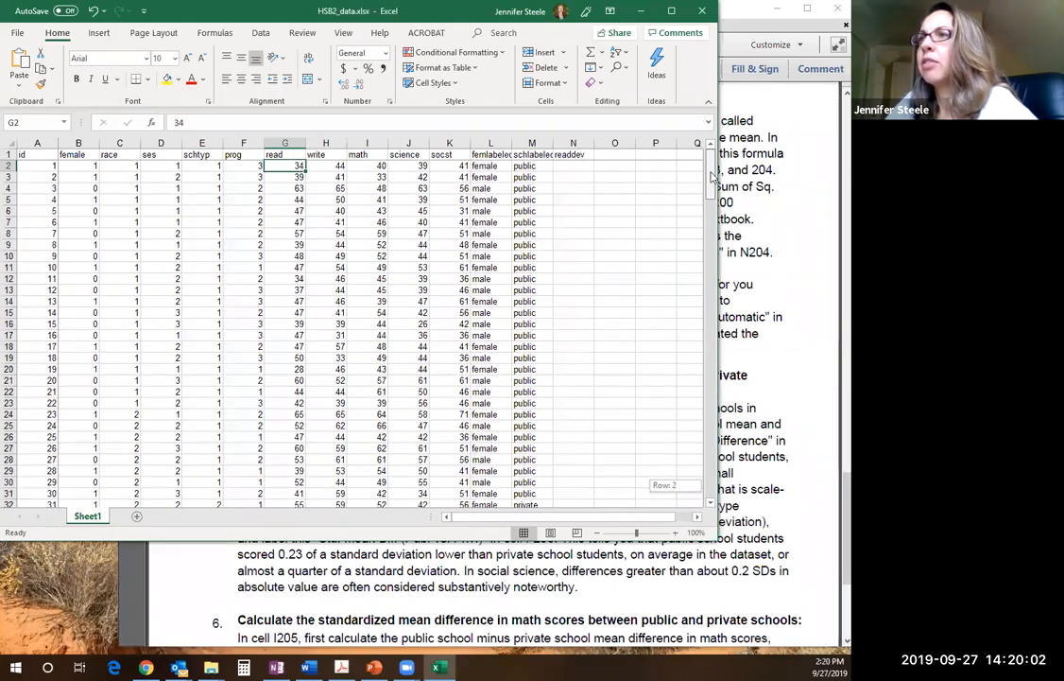
Enter the formula =G2-G$202 in cell N2 to calculate the first student's deviation from the reading mean
{"action": "left_click", "coordinate": [572, 167]}
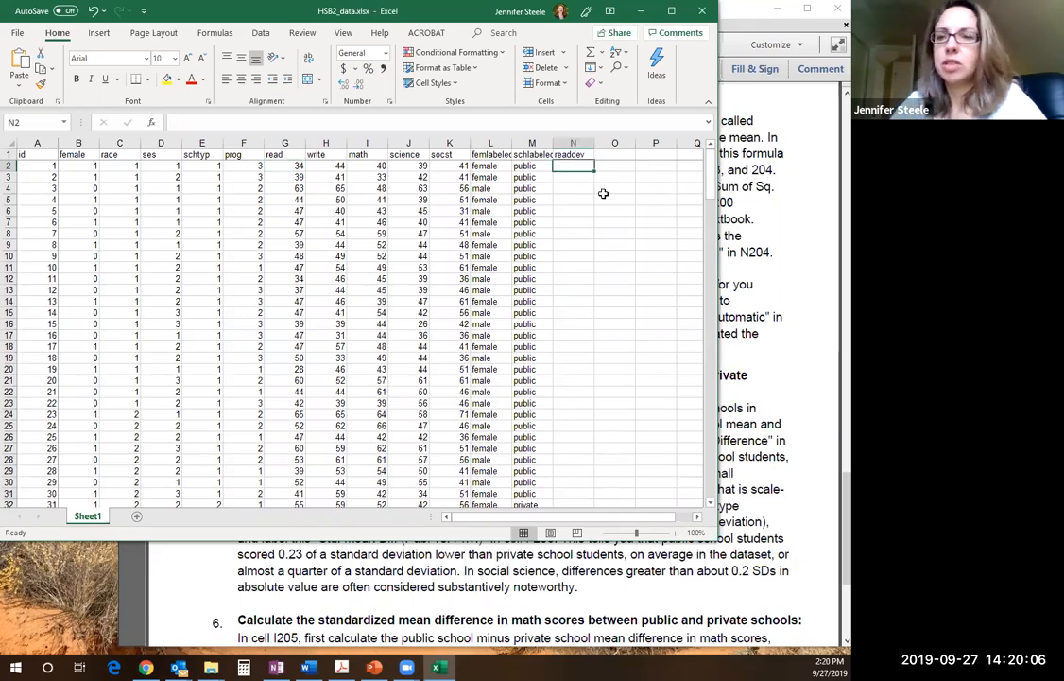
{"action": "type", "text": "="}
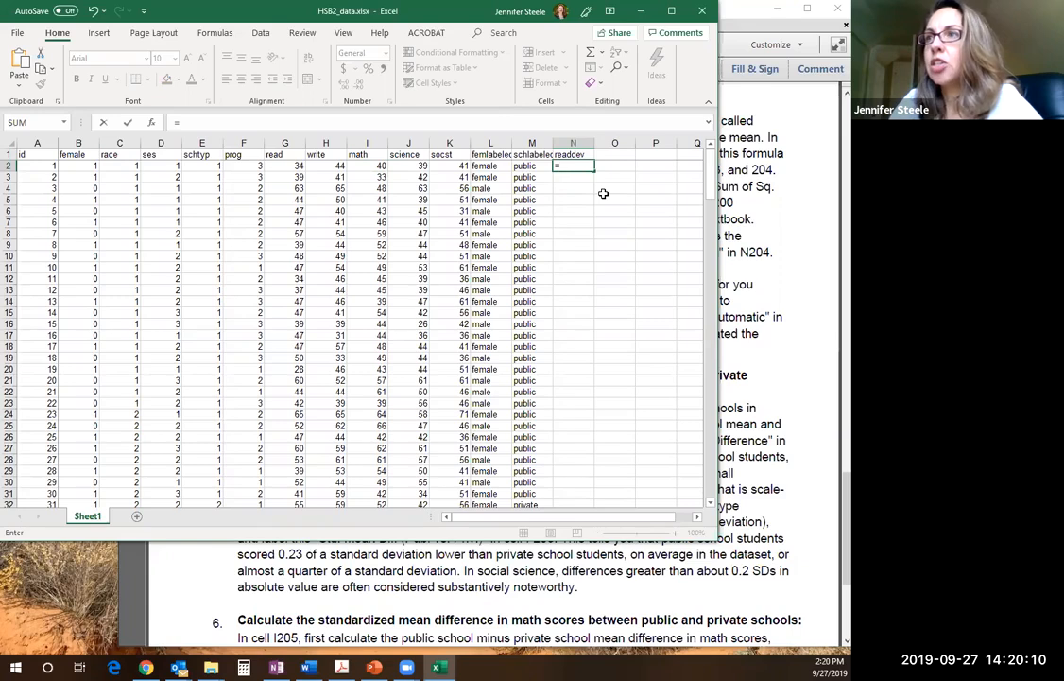
{"action": "type", "text": "G"}
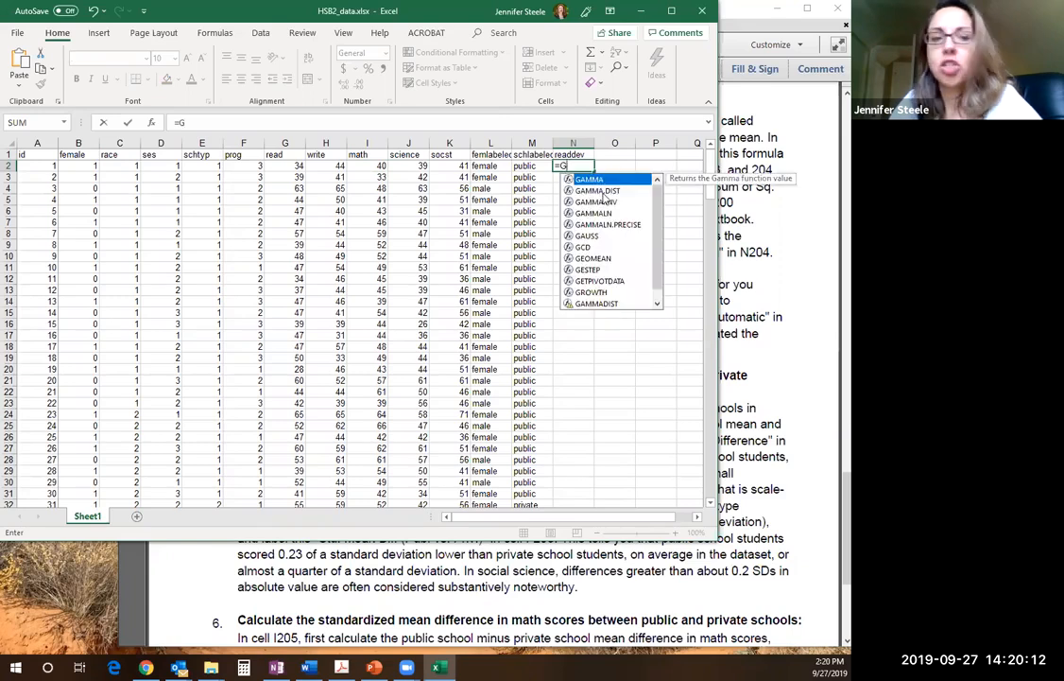
{"action": "type", "text": "2"}
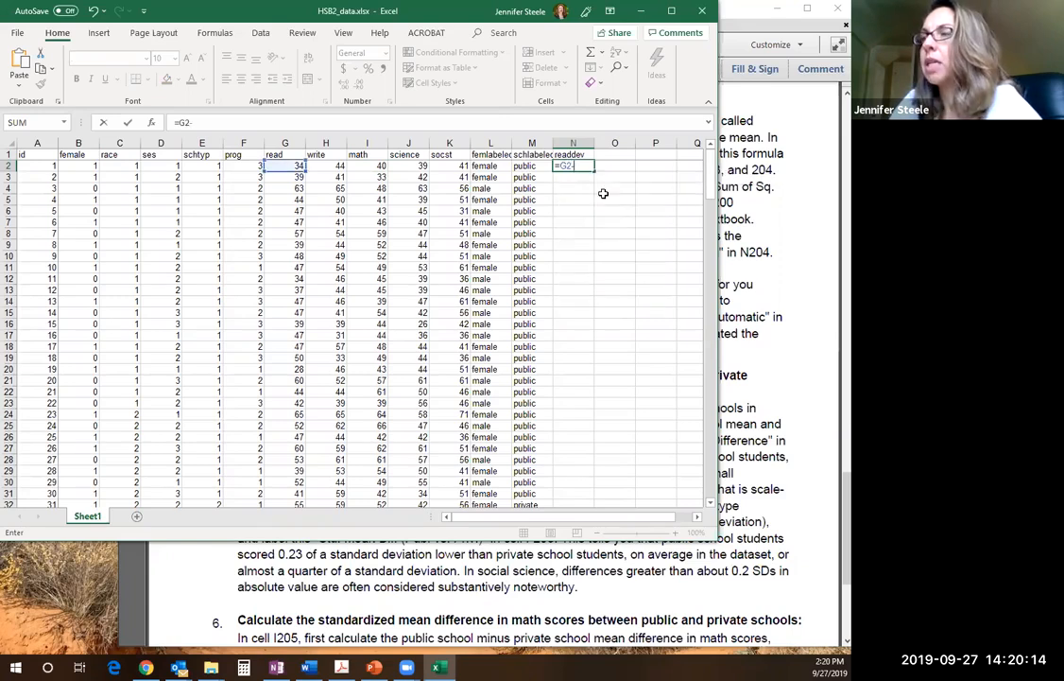
{"action": "type", "text": "-G"}
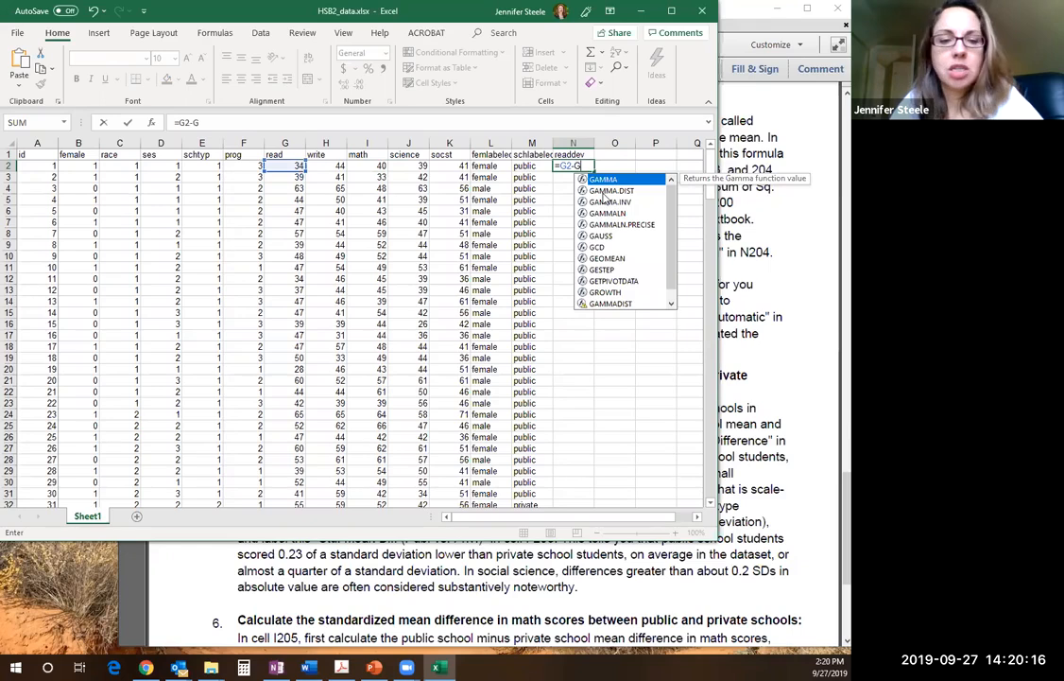
{"action": "type", "text": "$202"}
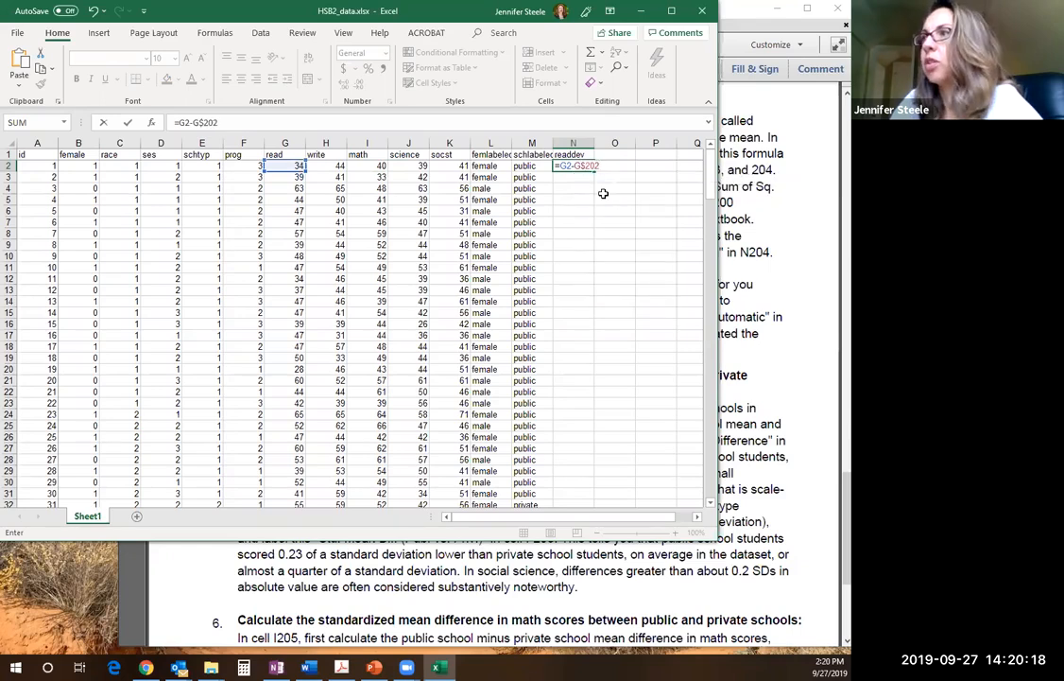
{"action": "key", "text": "Return"}
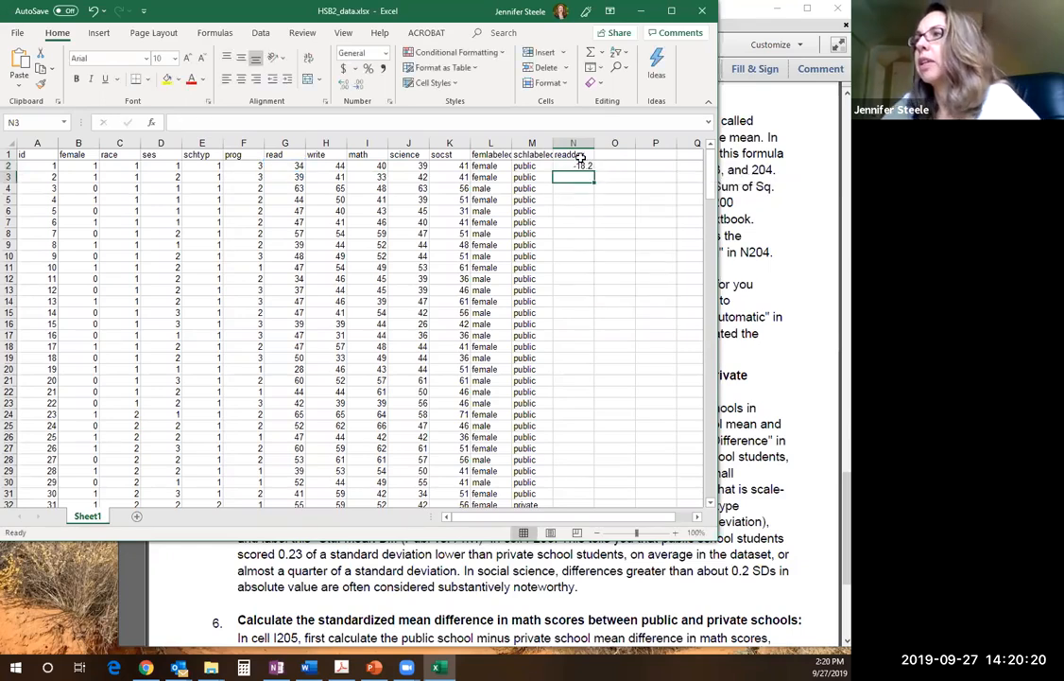
Reread the assignment PDF's instruction in Acrobat on extending the readdev formula, and switch back to Excel
{"action": "left_click", "coordinate": [796, 316]}
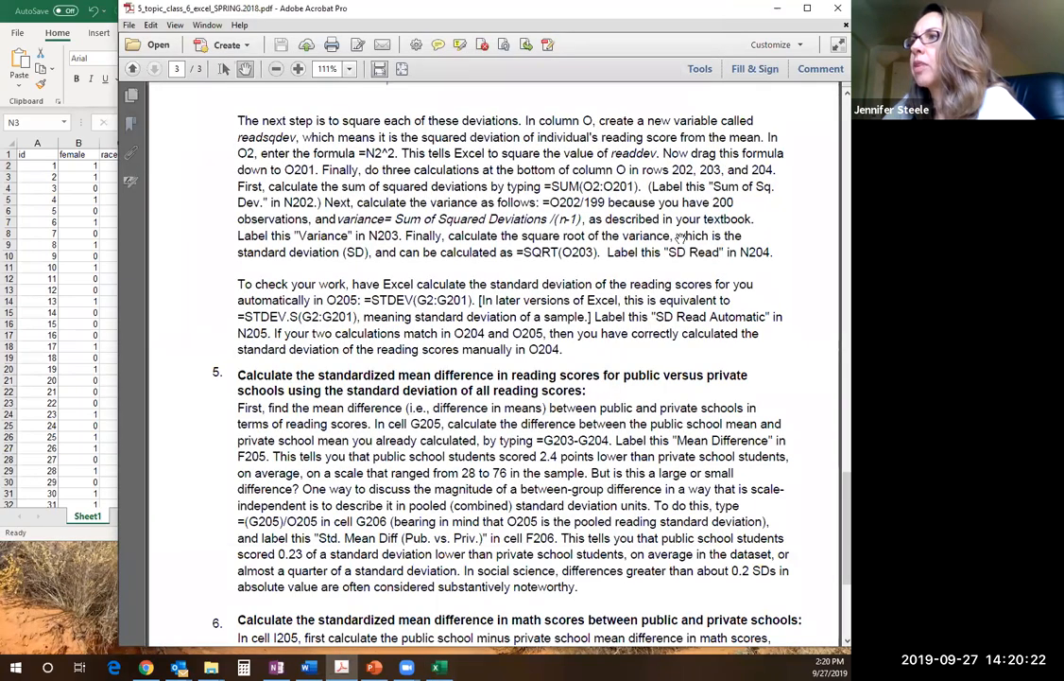
{"action": "left_click_drag", "start_coordinate": [715, 187], "coordinate": [710, 438]}
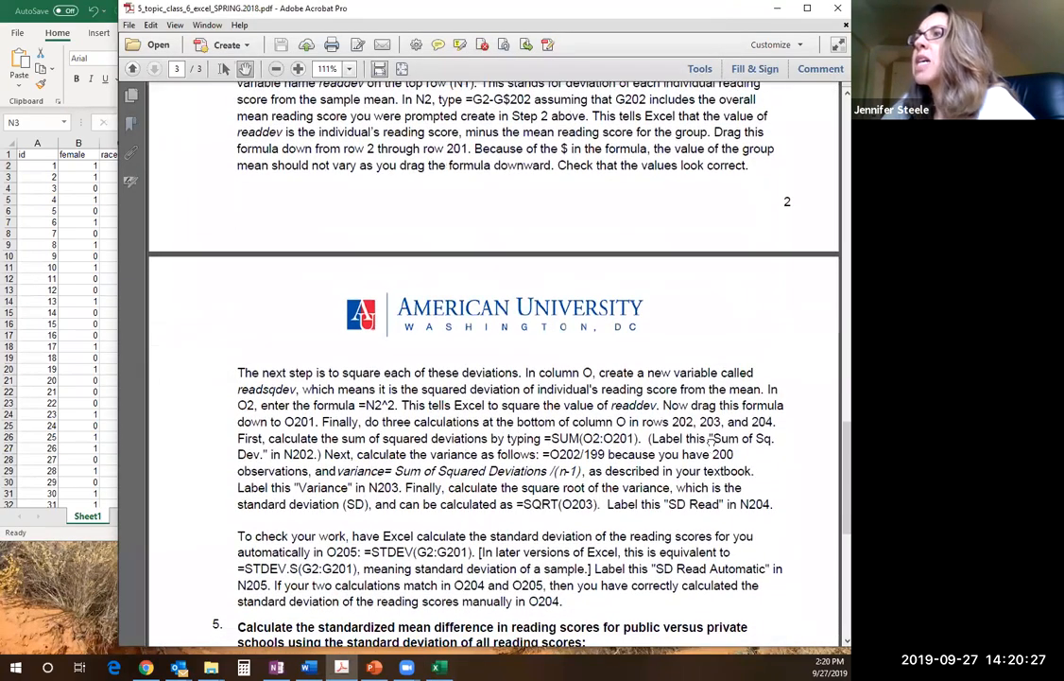
{"action": "left_click", "coordinate": [66, 219]}
Fill the readdev formula from N2 down through N201
{"action": "left_click", "coordinate": [580, 164]}
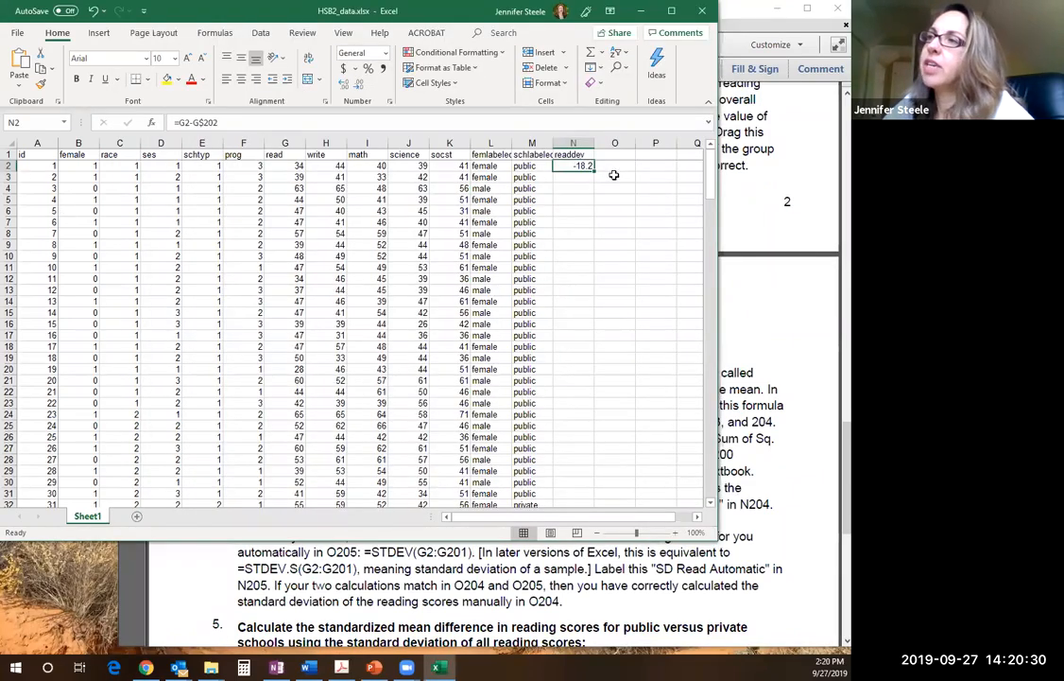
{"action": "left_click", "coordinate": [595, 170]}
{"action": "left_click_drag", "start_coordinate": [595, 170], "coordinate": [594, 443]}
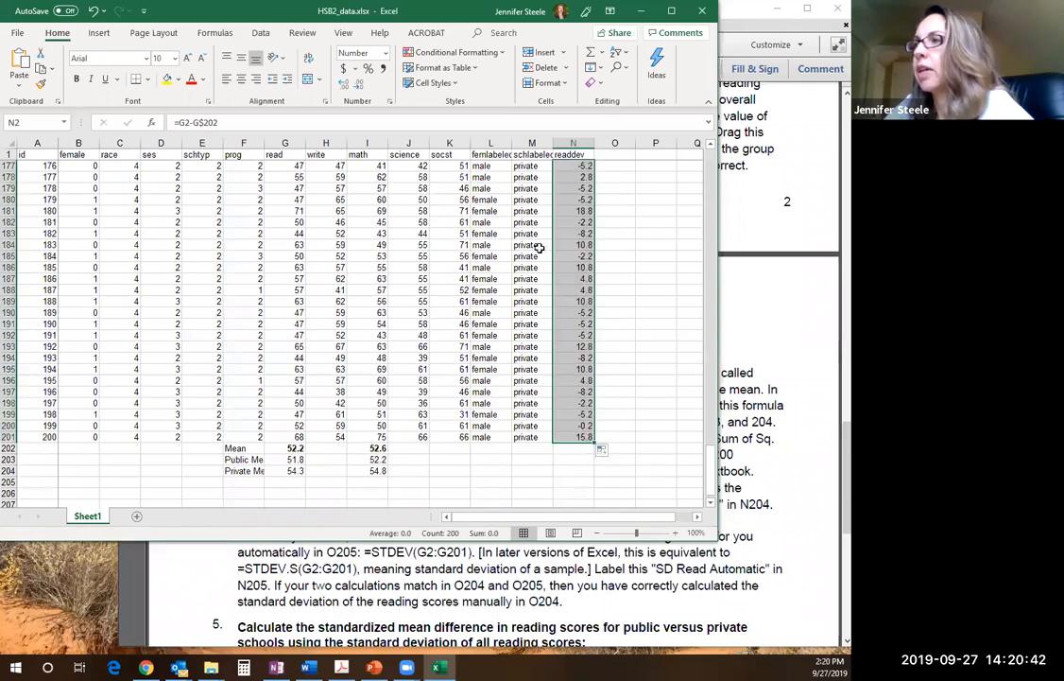
{"action": "left_click_drag", "start_coordinate": [714, 479], "coordinate": [697, 132]}
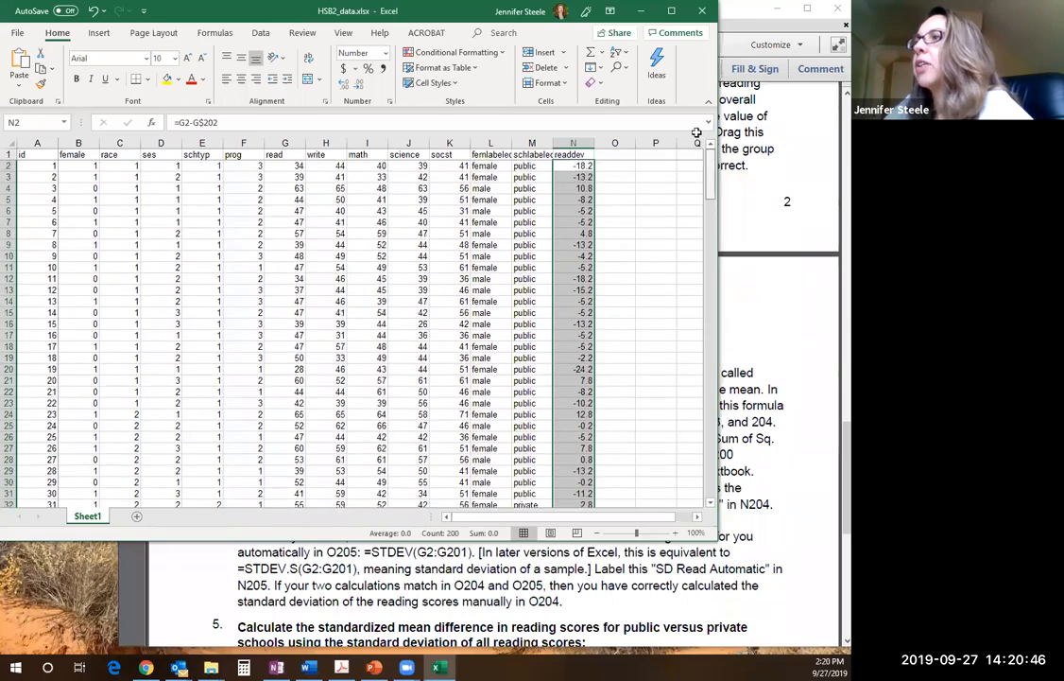
Add the column header readsqdev in O1 and enter the formula =N2^2 in O2 to square the first deviation
{"action": "left_click", "coordinate": [607, 154]}
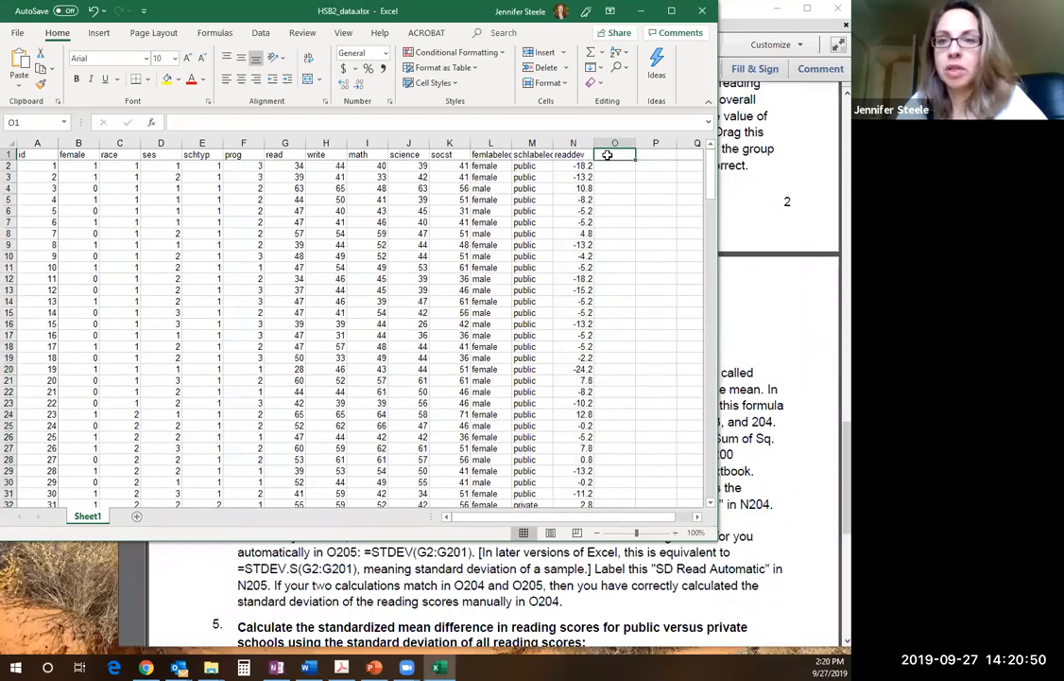
{"action": "type", "text": "read"}
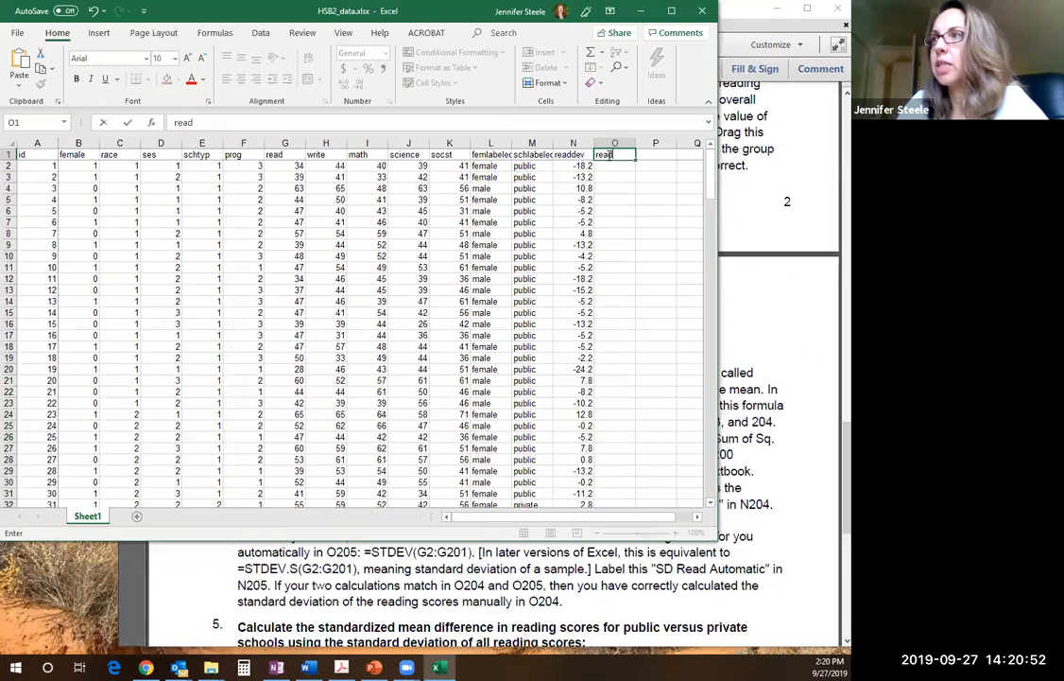
{"action": "type", "text": "sqdev"}
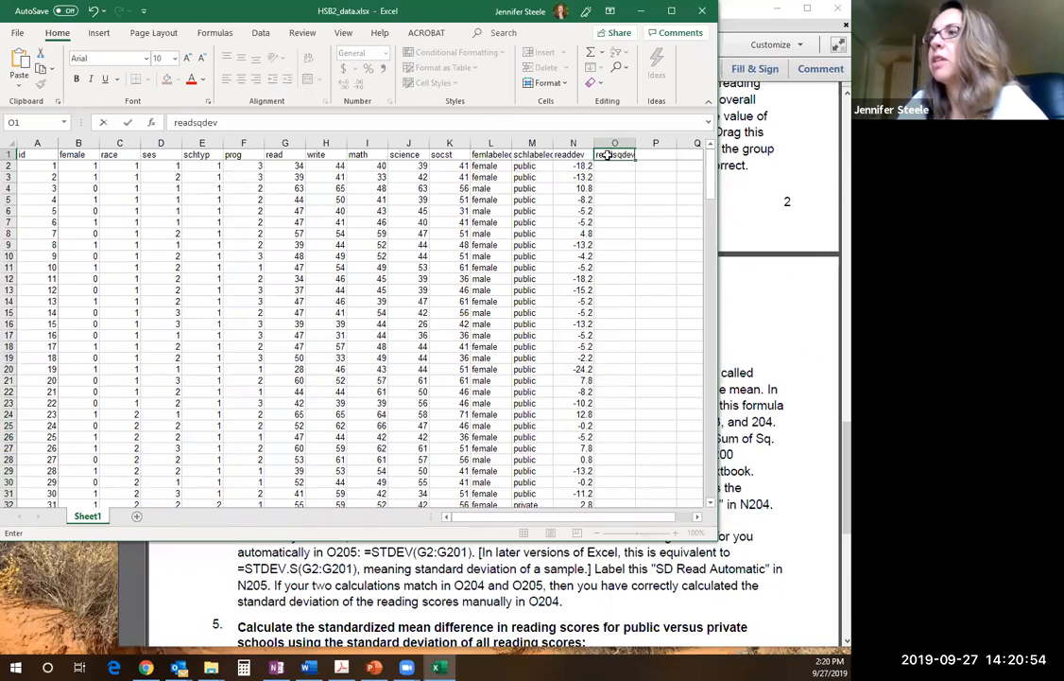
{"action": "key", "text": "Return"}
{"action": "type", "text": "="}
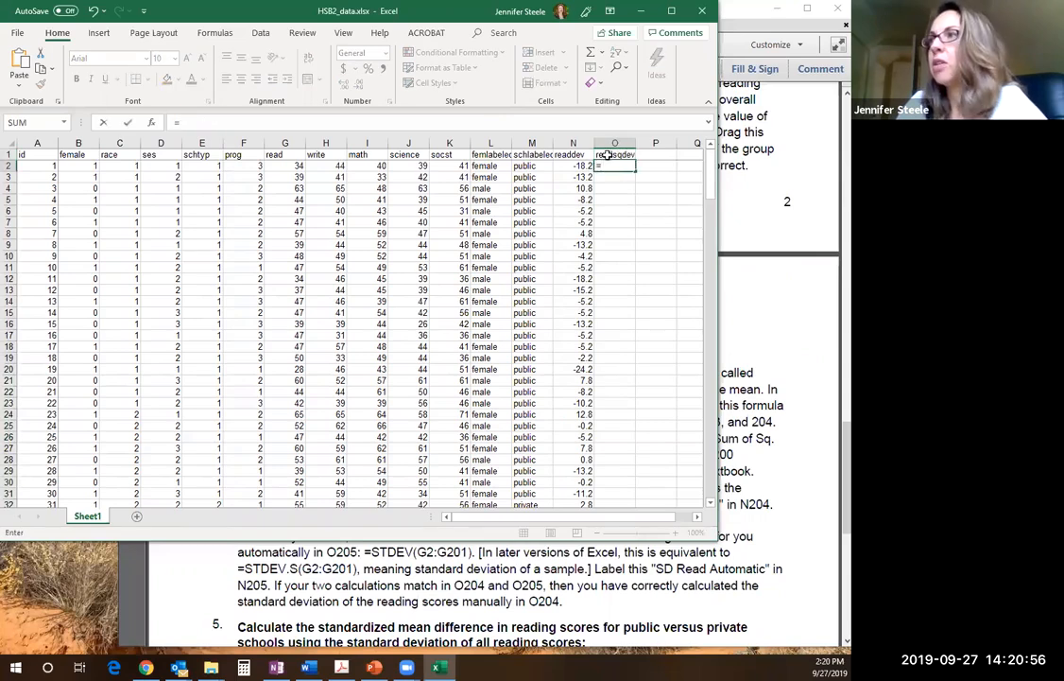
{"action": "left_click", "coordinate": [576, 166]}
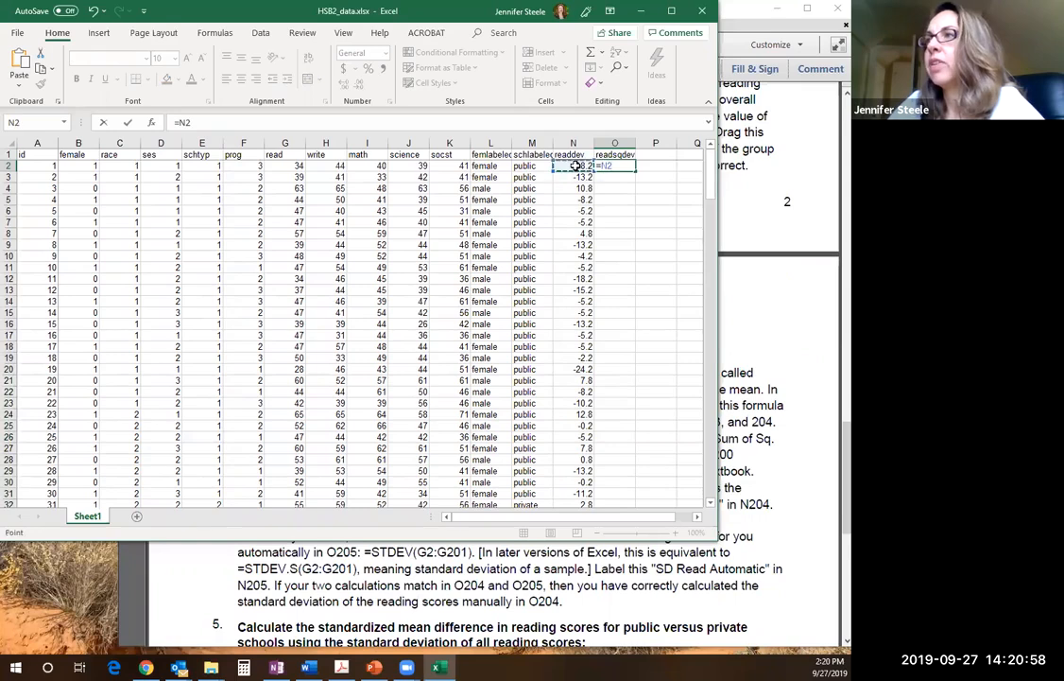
{"action": "type", "text": "^2"}
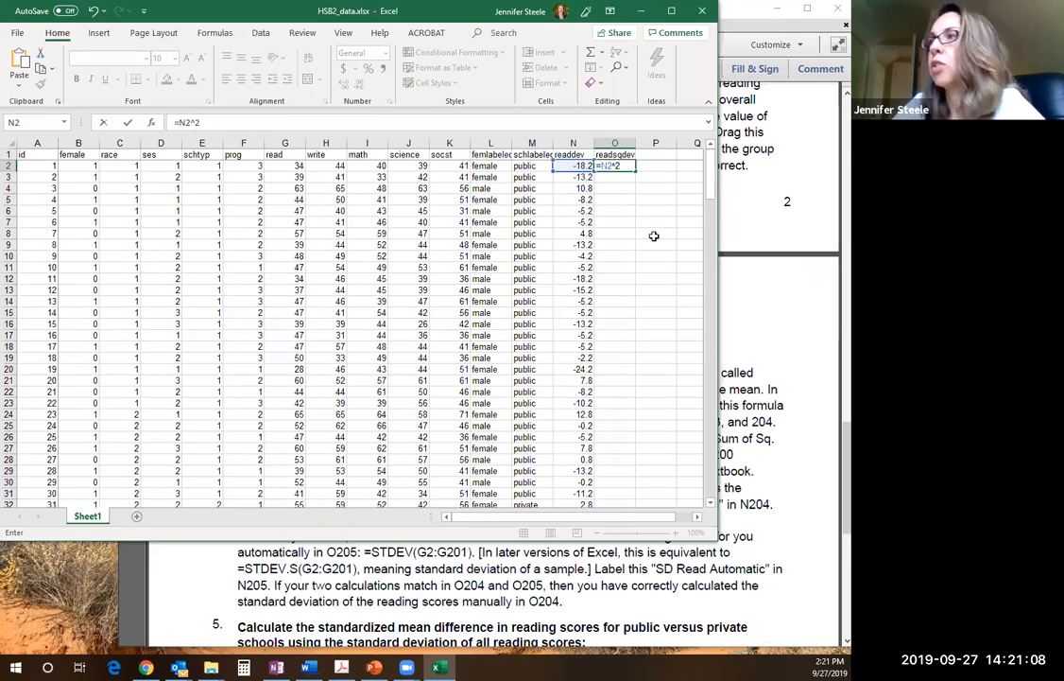
{"action": "key", "text": "ctrl+Return"}
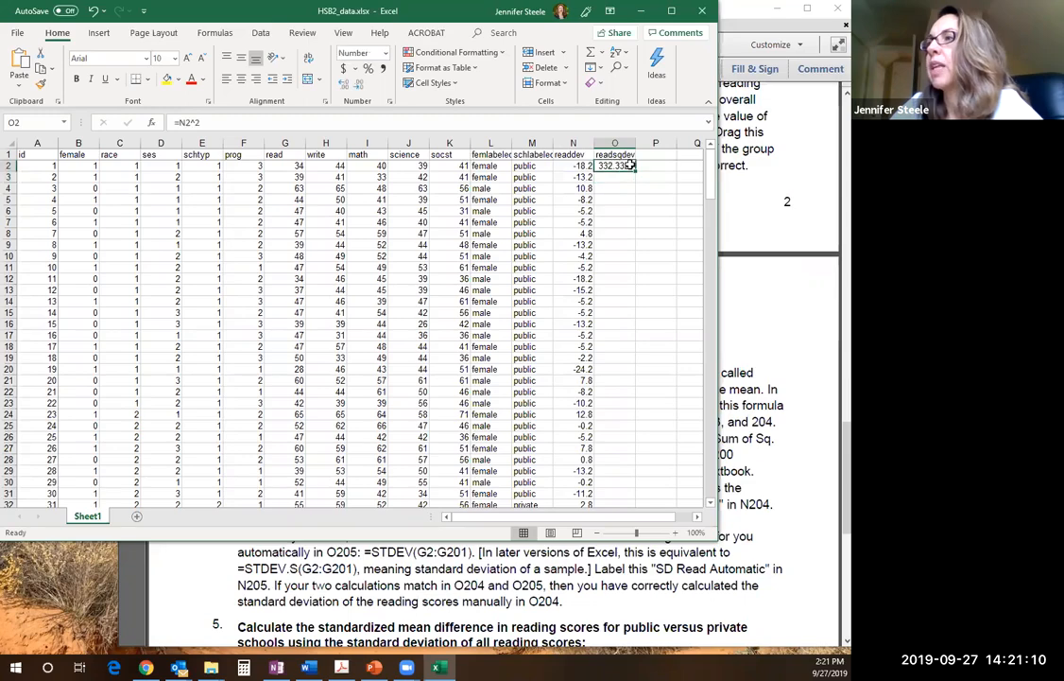
Fill the squared deviation formula from O2 down through O201 and display the values with two decimal places
{"action": "left_click_drag", "start_coordinate": [636, 170], "coordinate": [632, 454]}
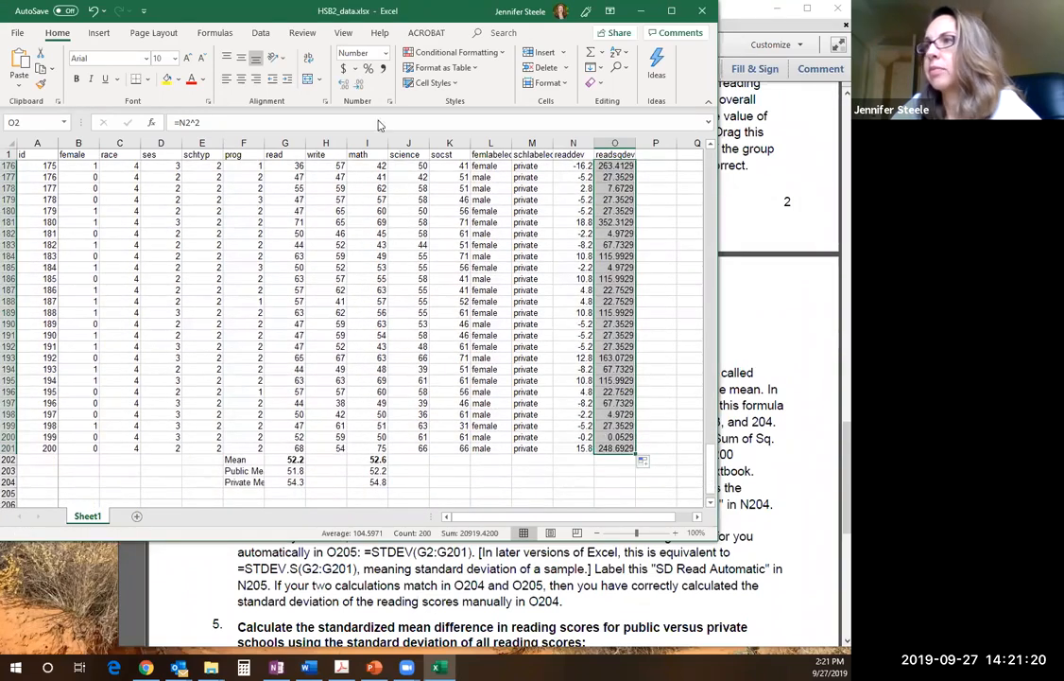
{"action": "left_click", "coordinate": [359, 85]}
{"action": "left_click", "coordinate": [358, 85]}
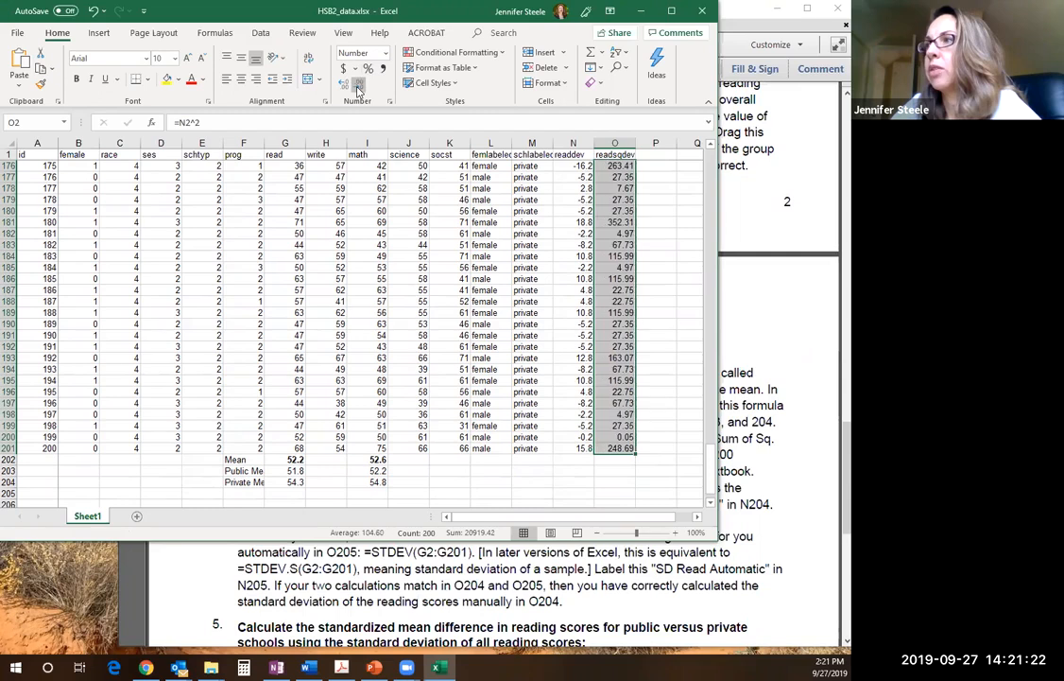
Display the squared deviations in column O with one decimal place, and glance at the assignment PDF in Acrobat before returning to Excel
{"action": "left_click", "coordinate": [358, 85]}
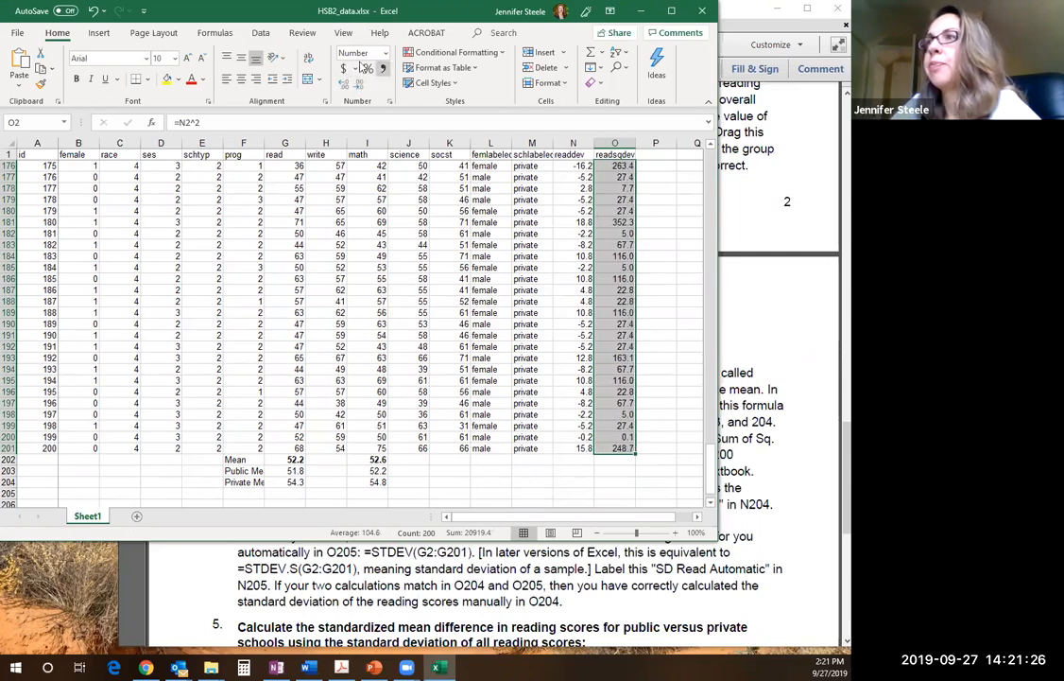
{"action": "left_click", "coordinate": [735, 301]}
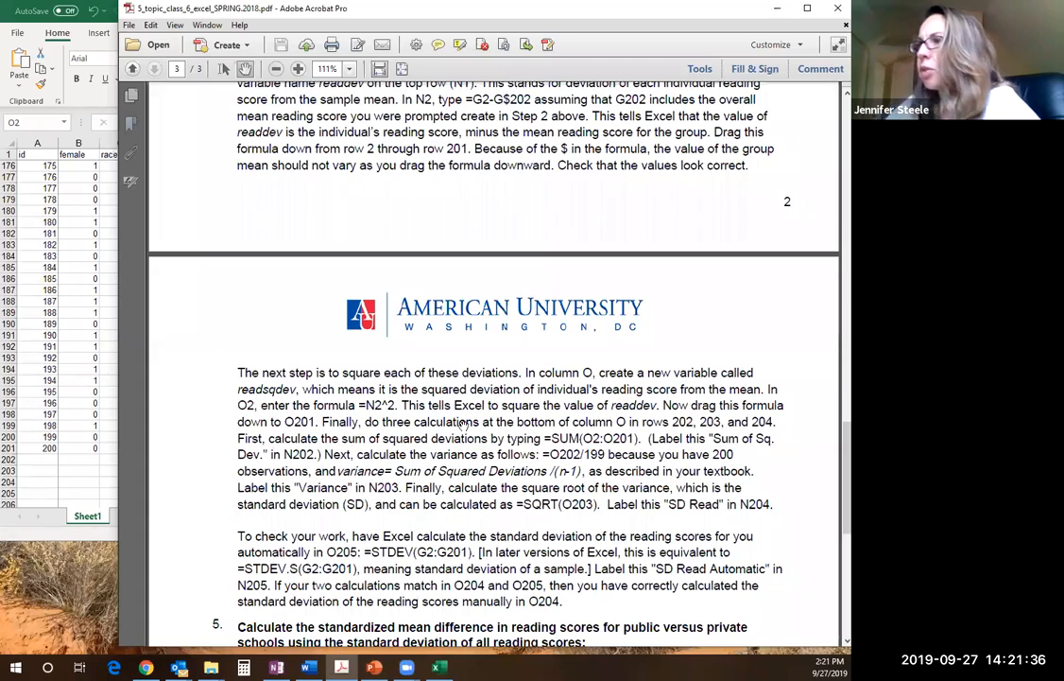
{"action": "left_click", "coordinate": [67, 232]}
{"action": "left_click", "coordinate": [660, 163]}
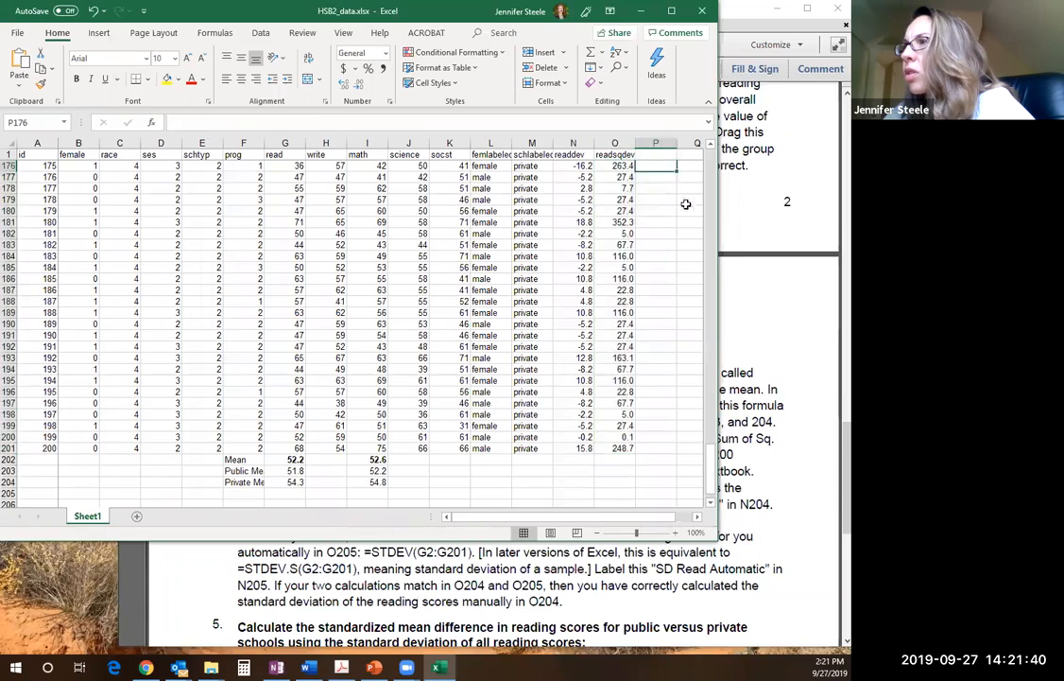
Consult the assignment PDF in Acrobat, and back in Excel sum the squared deviations in O202 with =SUM(O2:O201)
{"action": "left_click", "coordinate": [772, 263]}
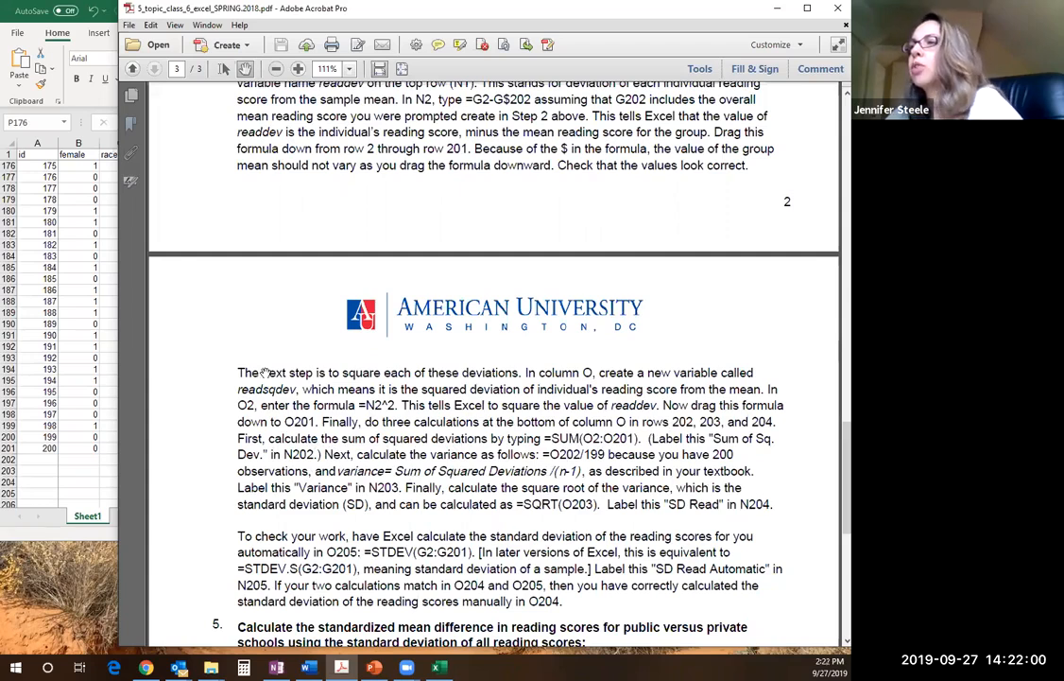
{"action": "left_click", "coordinate": [95, 301]}
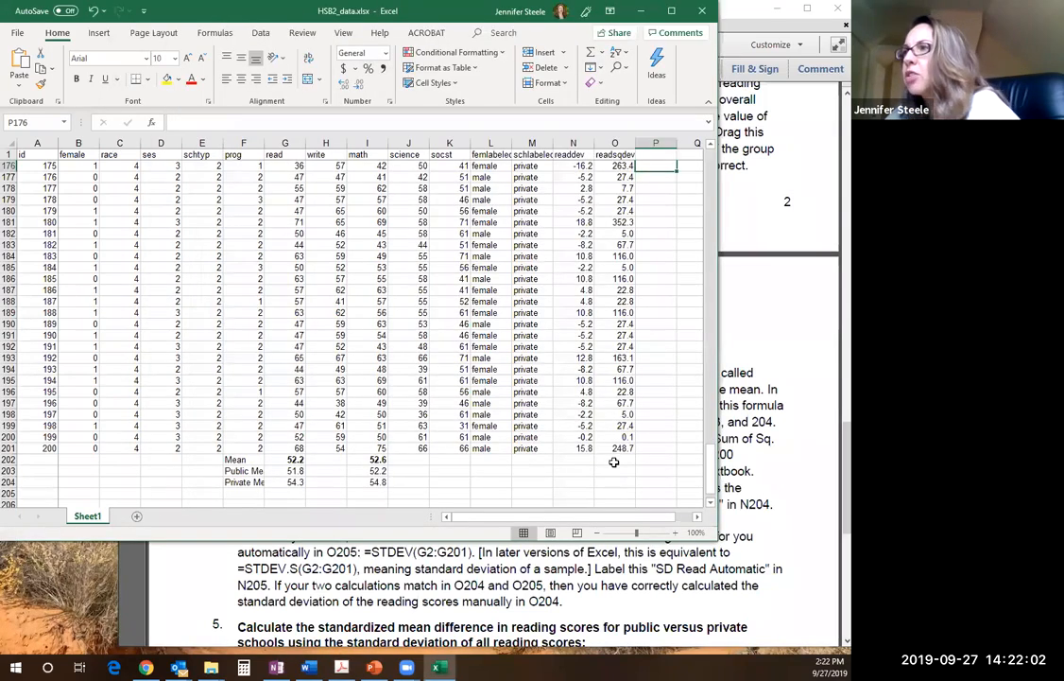
{"action": "left_click", "coordinate": [615, 460]}
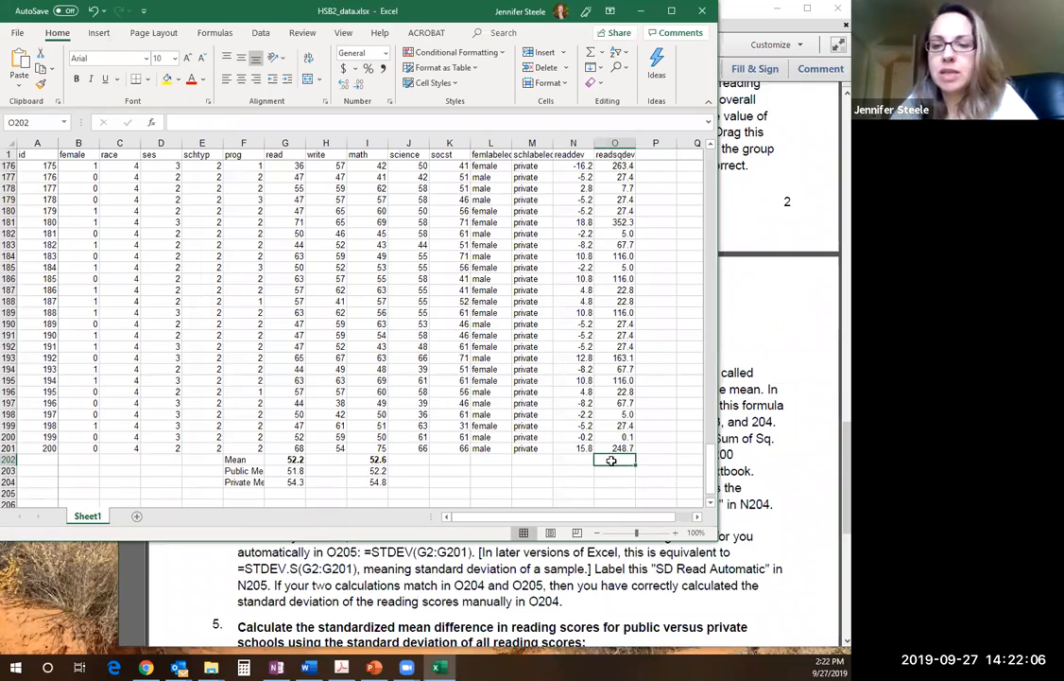
{"action": "type", "text": "=SUM("}
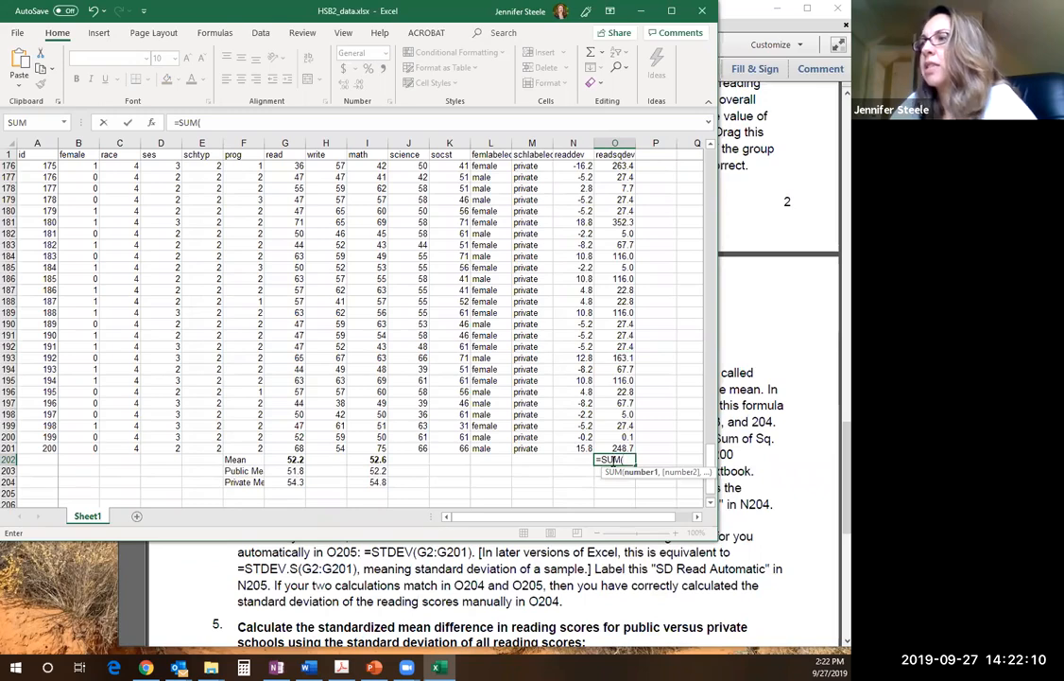
{"action": "left_click_drag", "start_coordinate": [614, 448], "coordinate": [615, 166]}
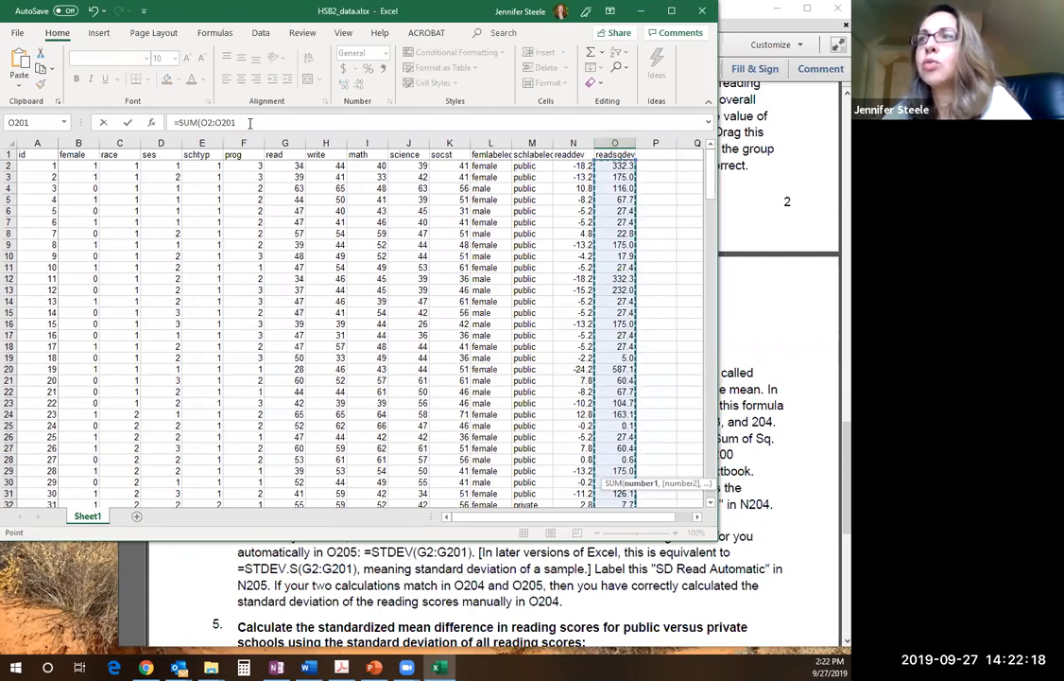
{"action": "left_click", "coordinate": [249, 123]}
{"action": "key", "text": "Return"}
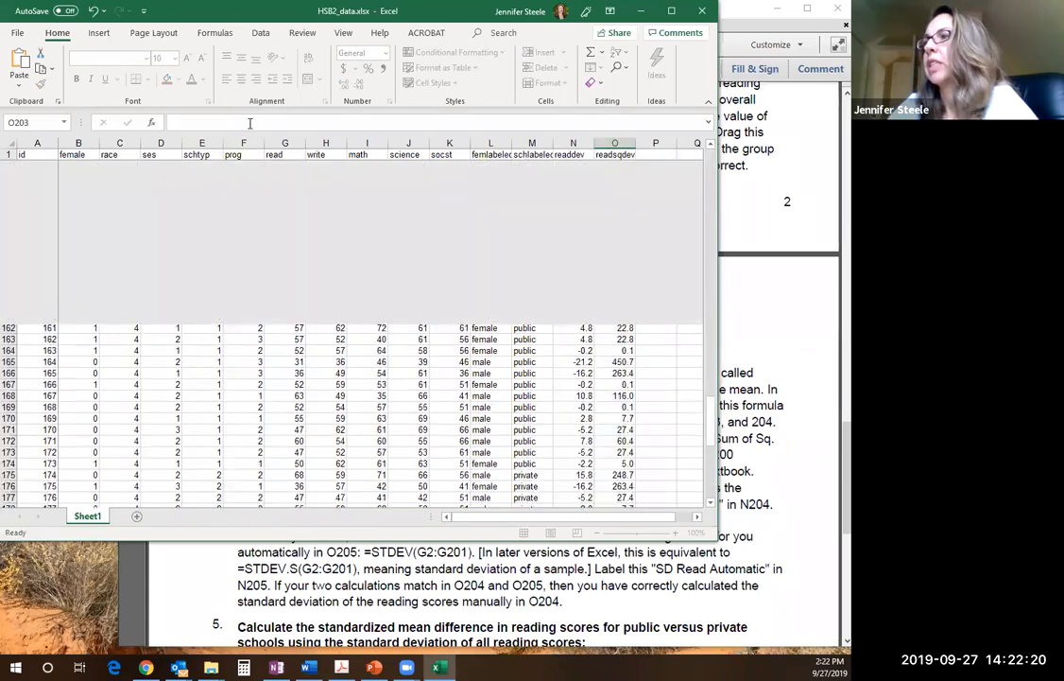
Label the sum of squared deviations by entering Sum of Sq Dev in N202
{"action": "left_click", "coordinate": [586, 482]}
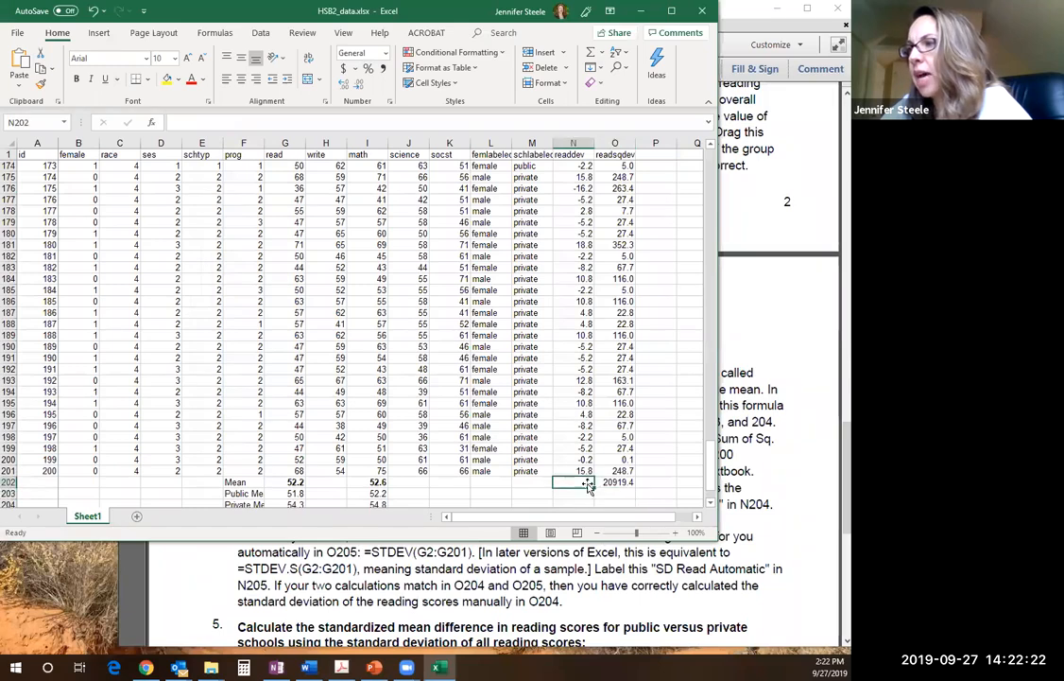
{"action": "type", "text": "Sum"}
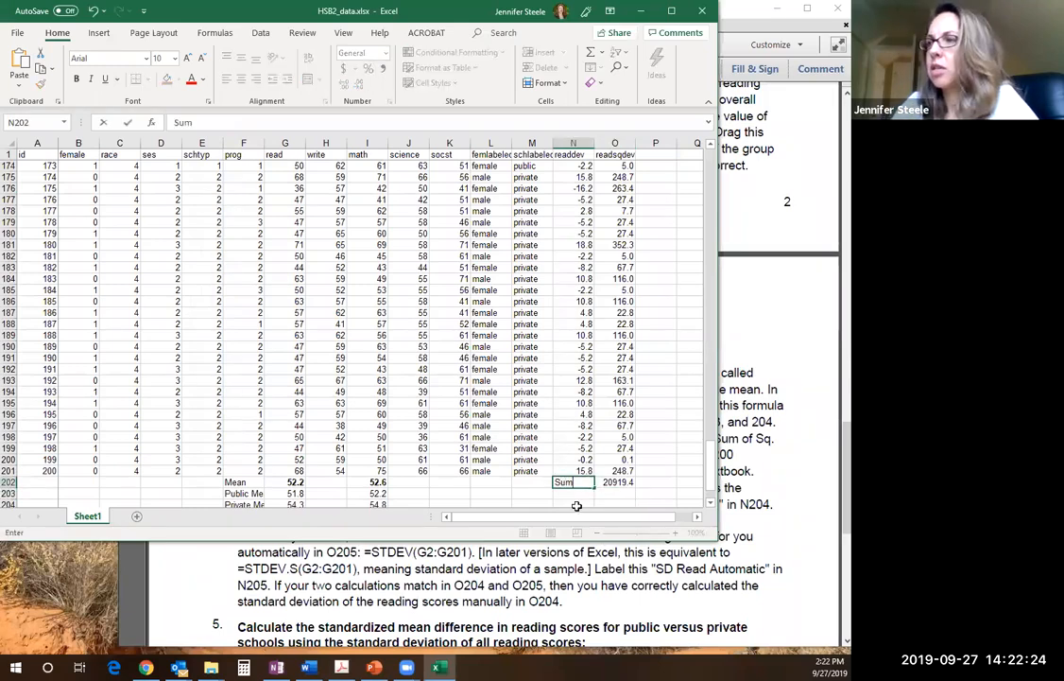
{"action": "type", "text": " of Sq"}
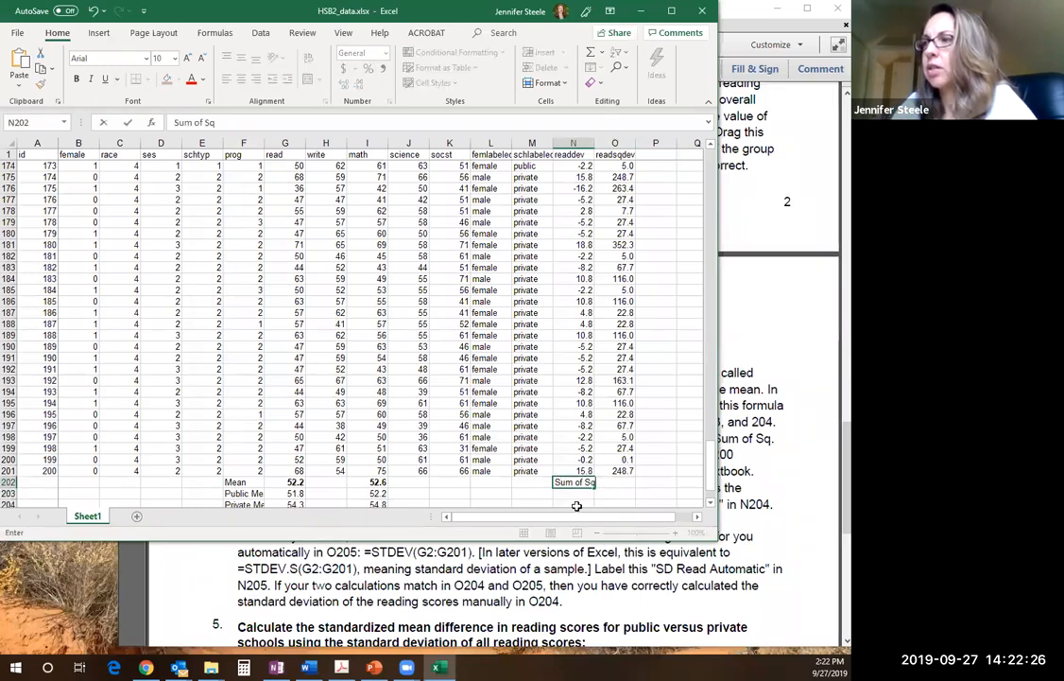
{"action": "type", "text": " D"}
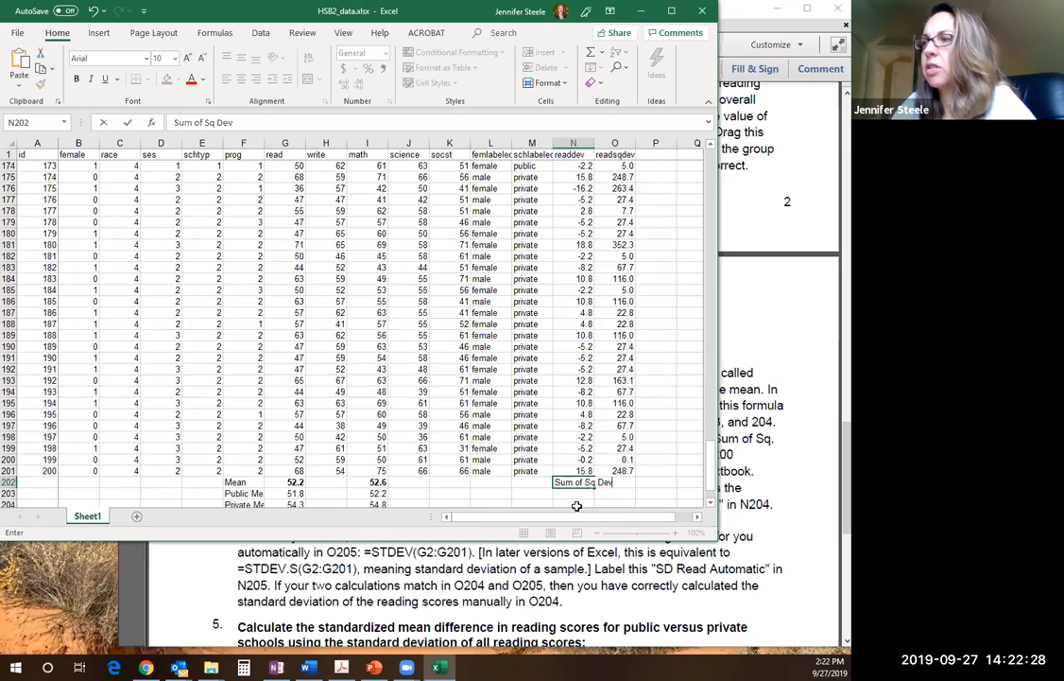
{"action": "type", "text": "ev"}
{"action": "key", "text": "Return"}
Check the variance instruction in the assignment PDF, label N203 in Excel as variance, and calculate it in O203 with =O202/199
{"action": "left_click", "coordinate": [768, 454]}
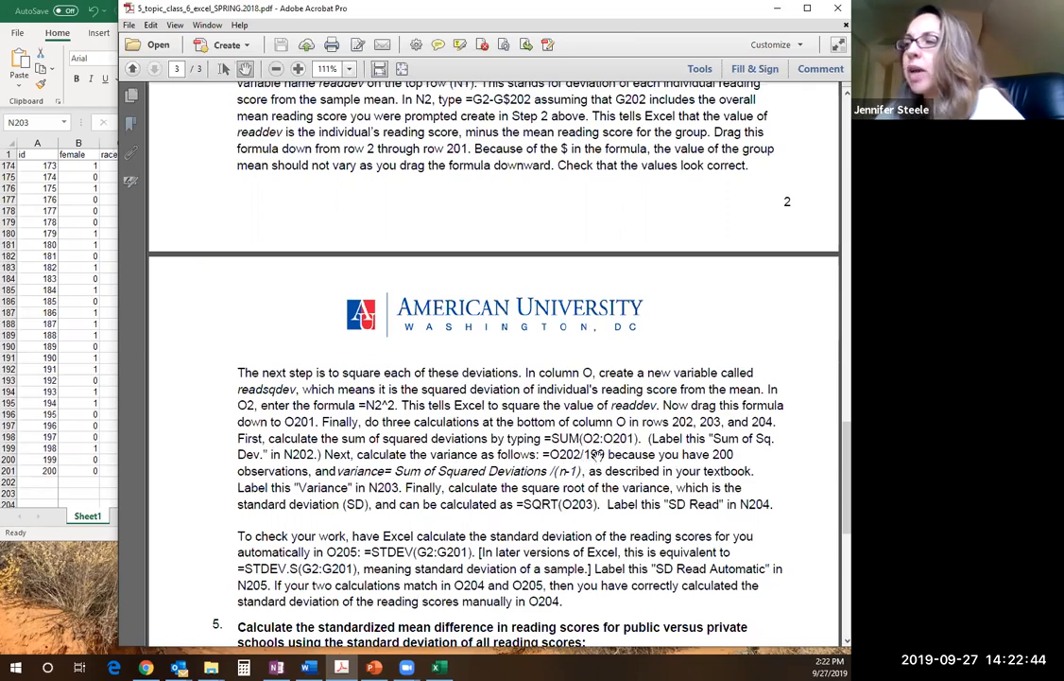
{"action": "left_click", "coordinate": [54, 378]}
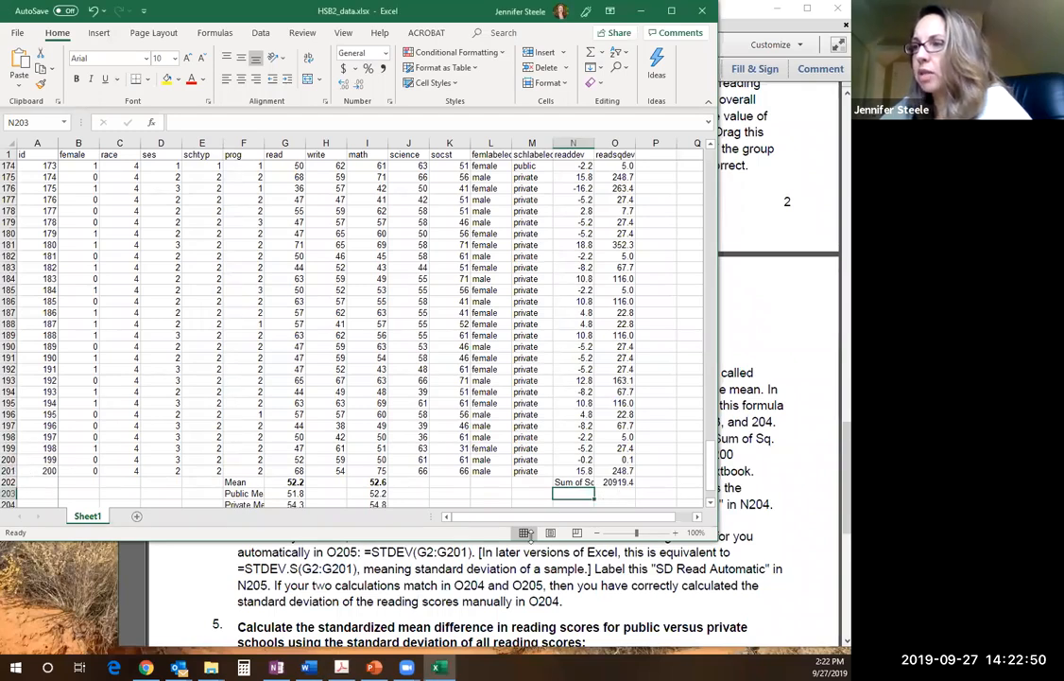
{"action": "type", "text": "varianv"}
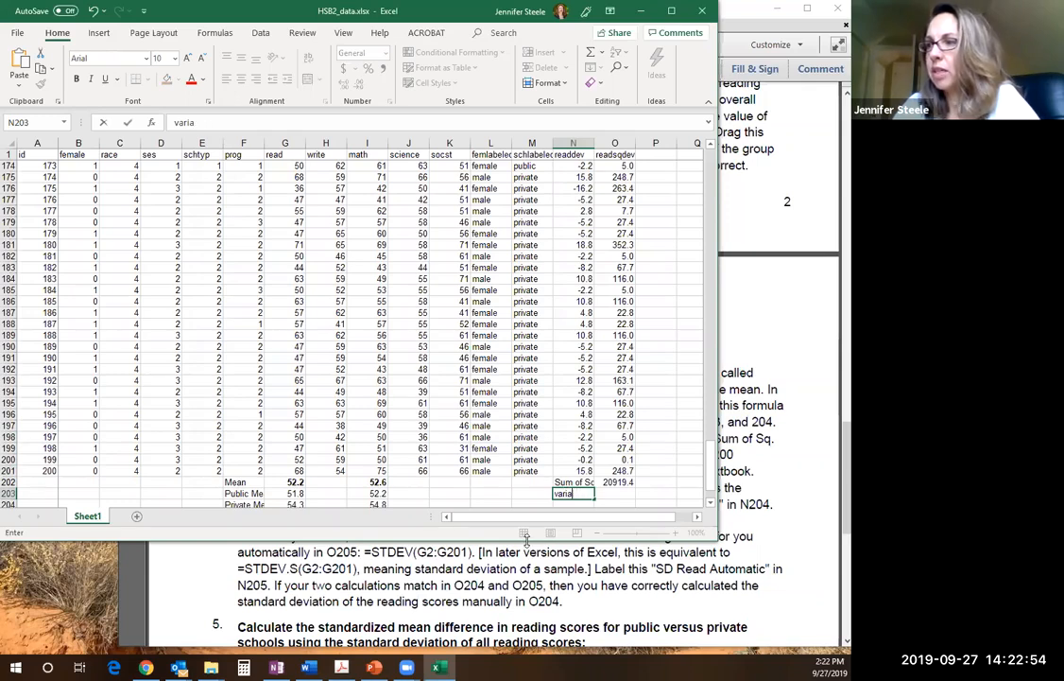
{"action": "key", "text": "Tab"}
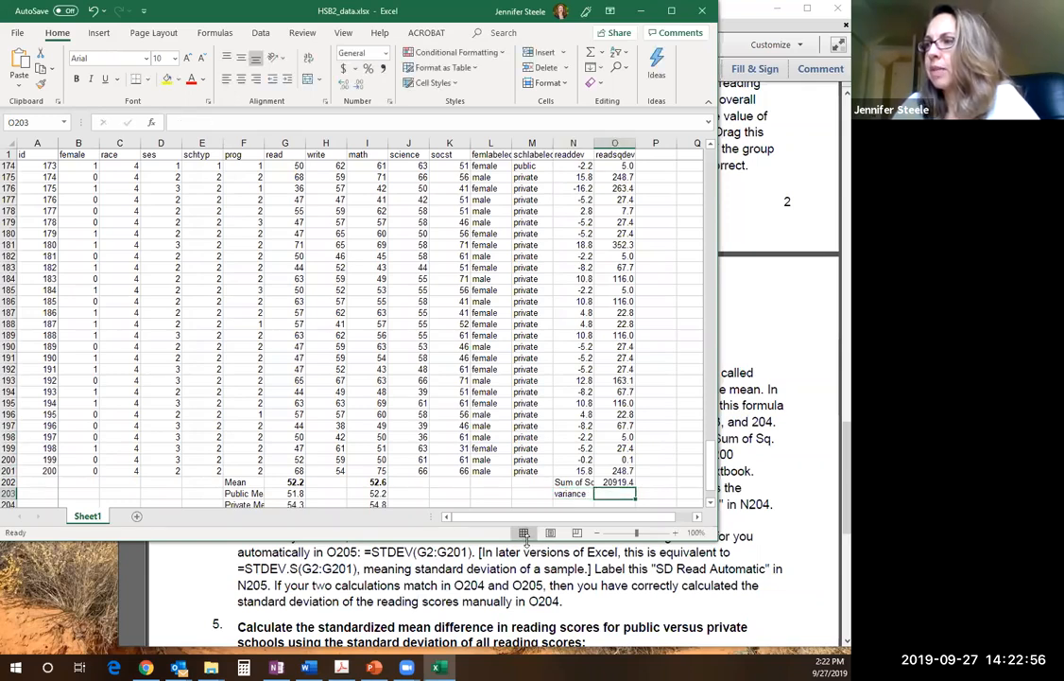
{"action": "type", "text": "="}
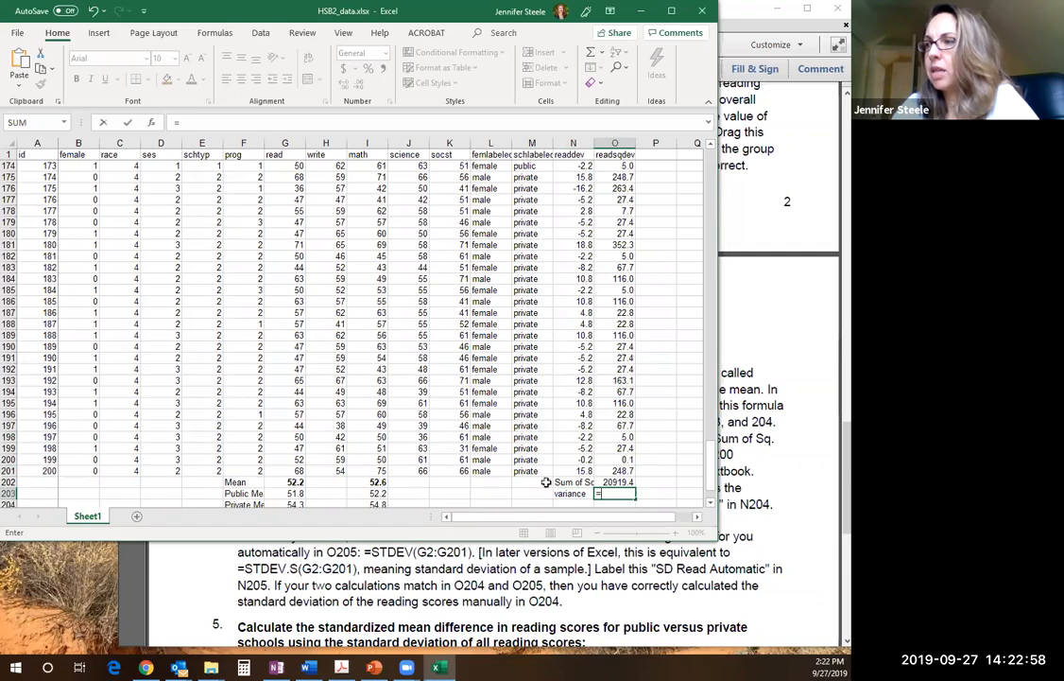
{"action": "left_click", "coordinate": [612, 481]}
{"action": "type", "text": "/199"}
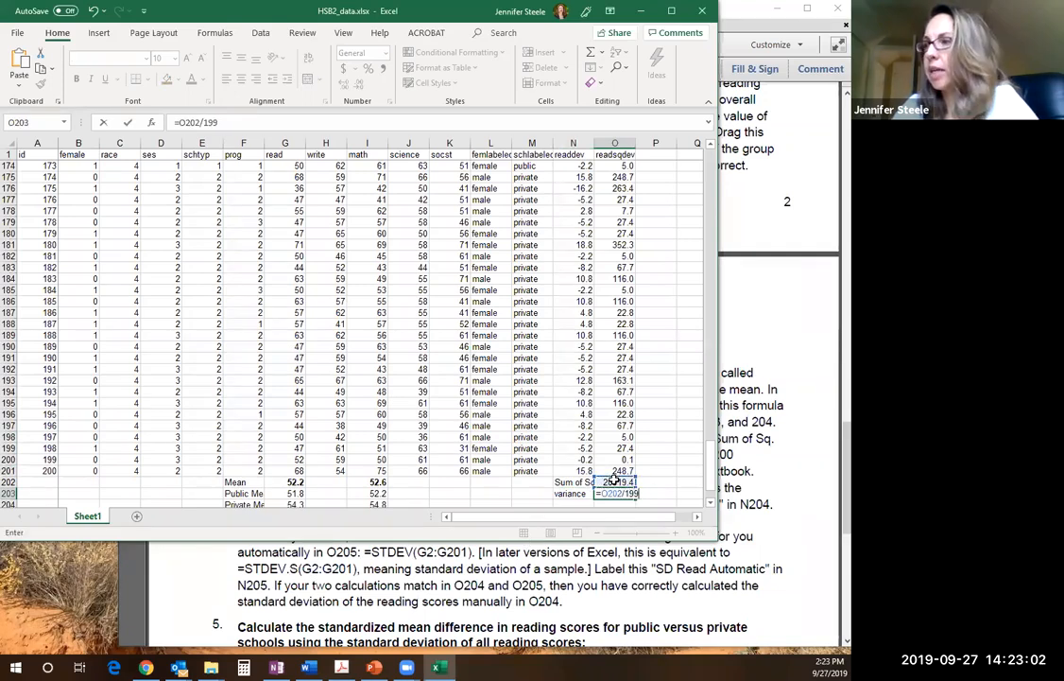
{"action": "key", "text": "Return"}
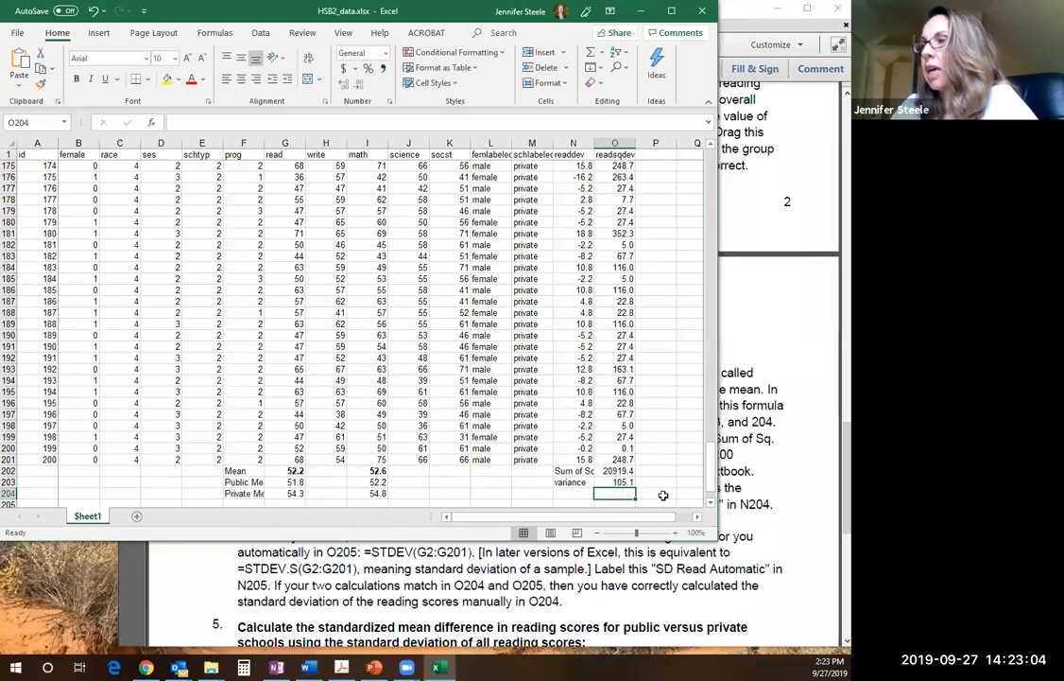
Read the standard deviation instructions in the assignment PDF, and back in Excel enter =SQRT(O203) in O204
{"action": "left_click", "coordinate": [747, 404]}
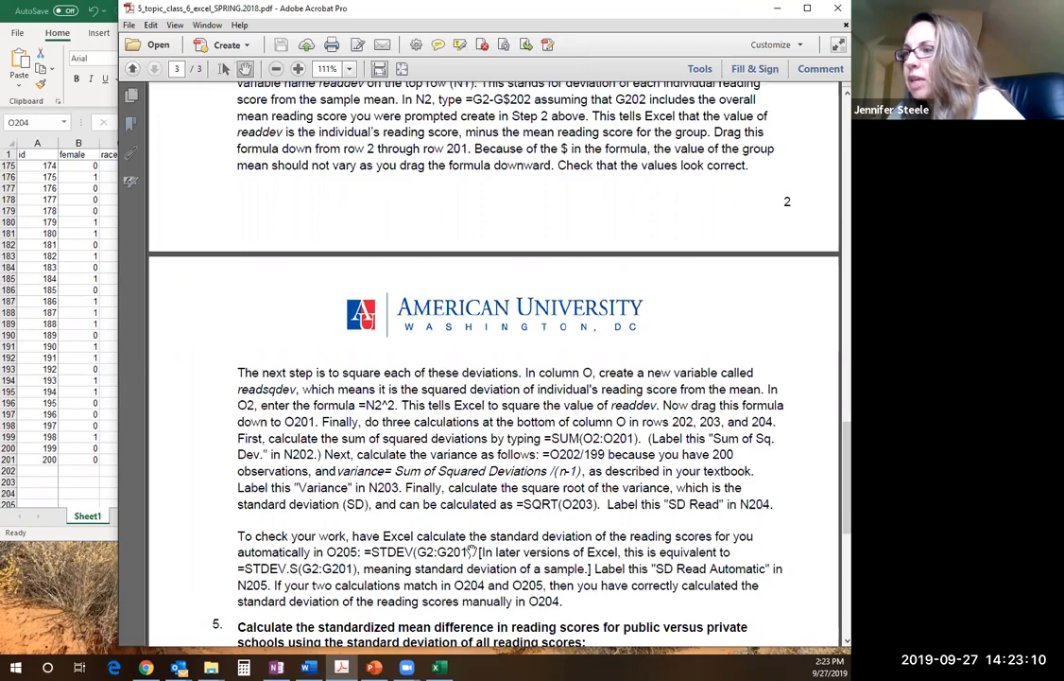
{"action": "left_click_drag", "start_coordinate": [469, 549], "coordinate": [498, 171]}
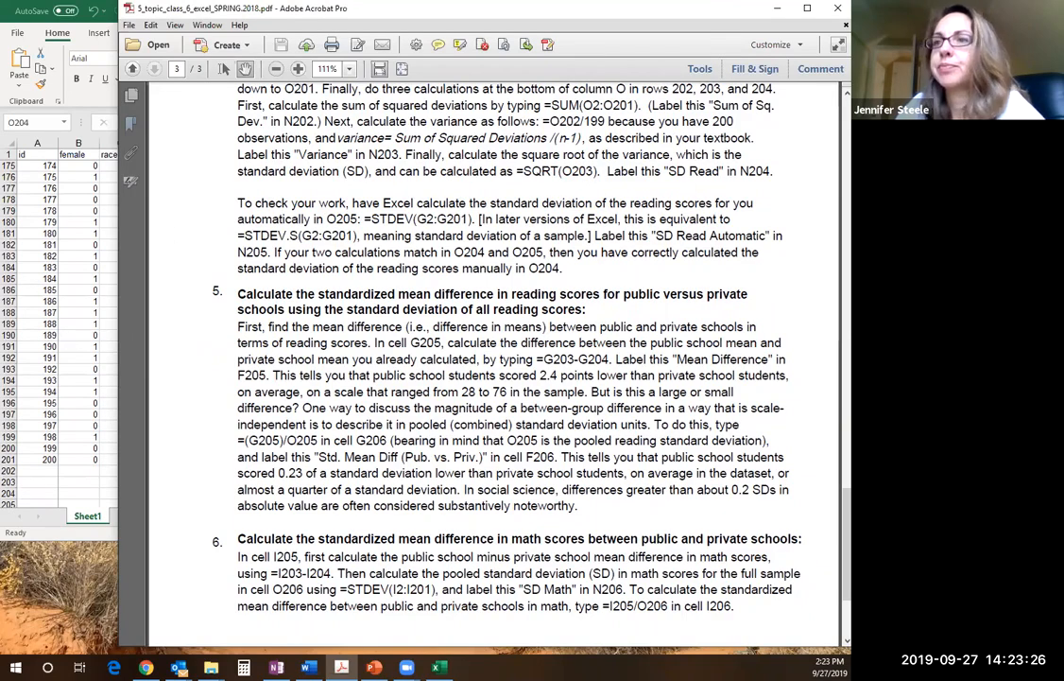
{"action": "left_click", "coordinate": [87, 275]}
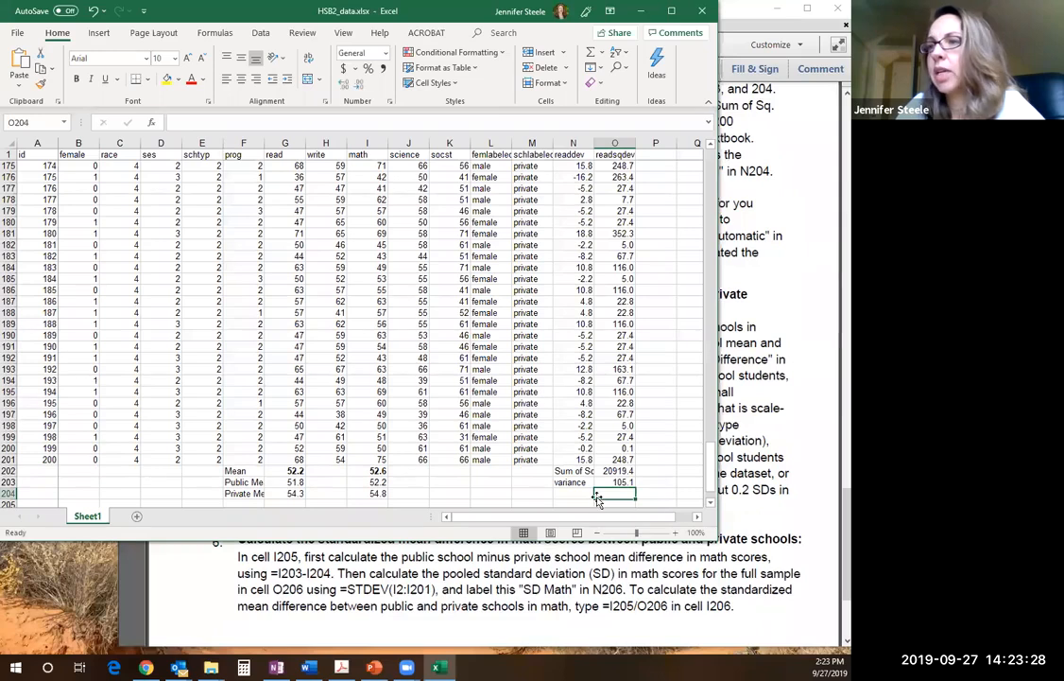
{"action": "type", "text": "="}
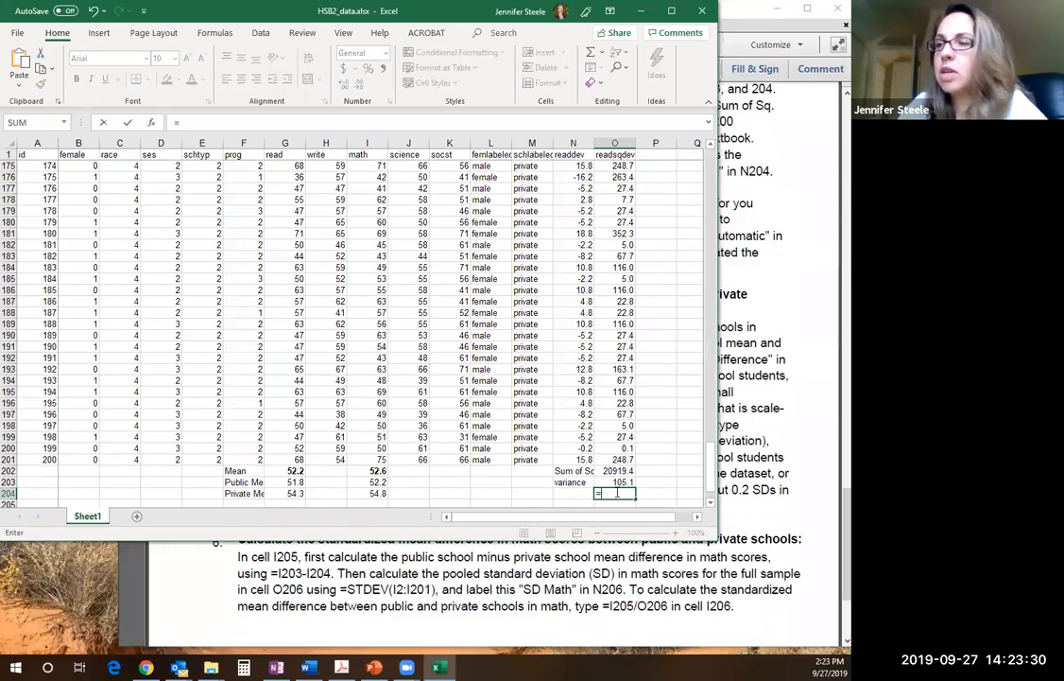
{"action": "type", "text": "SQRE"}
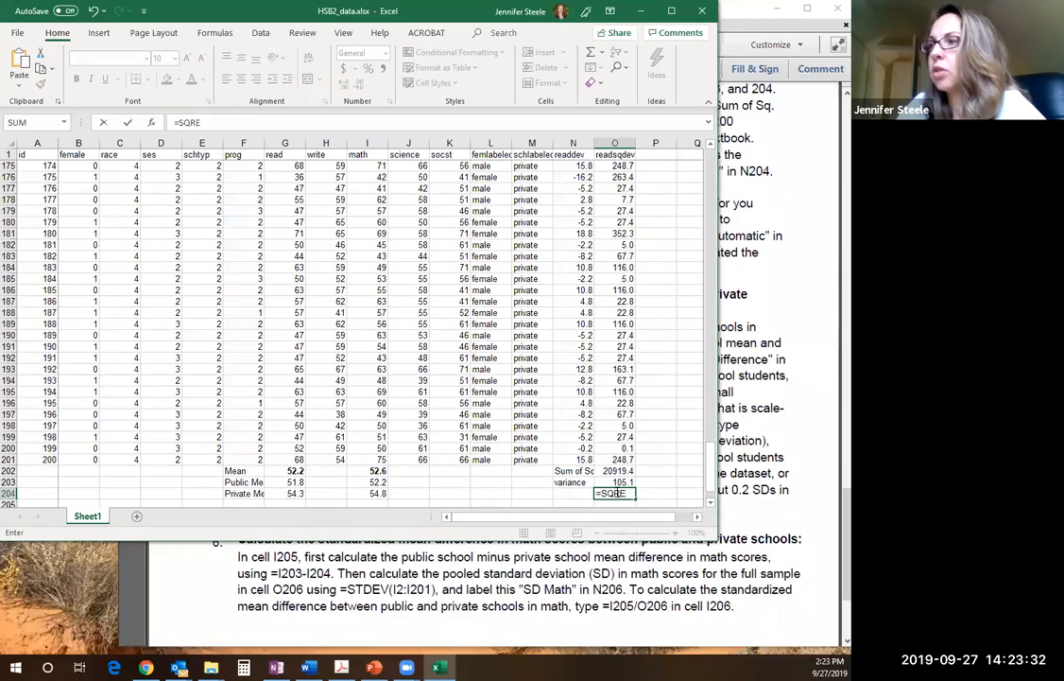
{"action": "key", "text": "BackSpace"}
{"action": "type", "text": "T"}
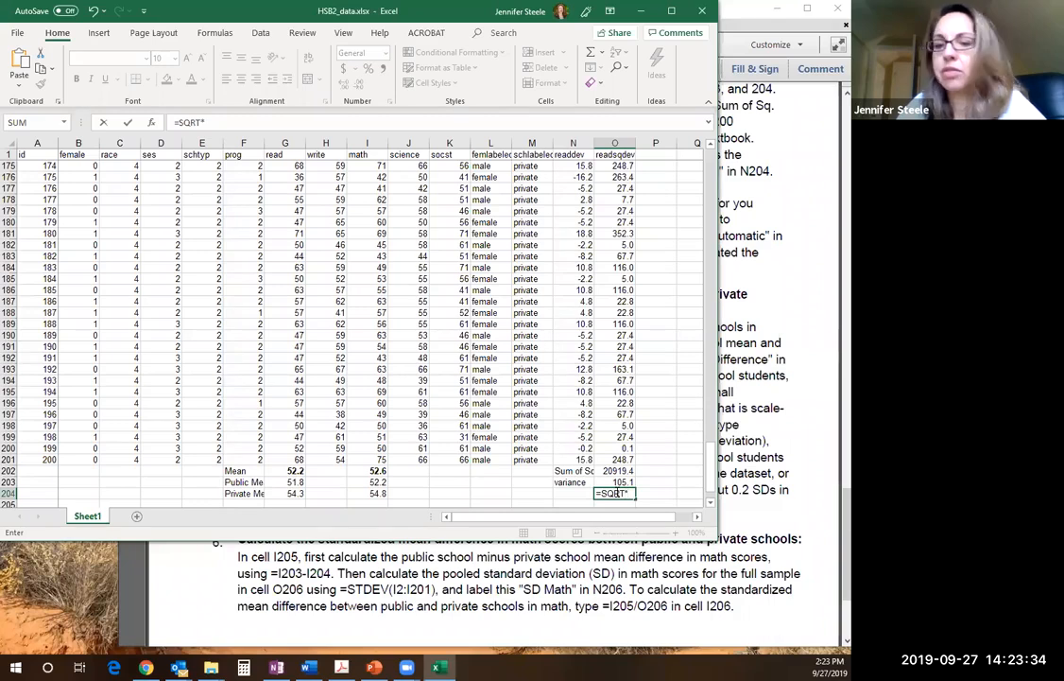
{"action": "type", "text": "("}
{"action": "left_click", "coordinate": [614, 482]}
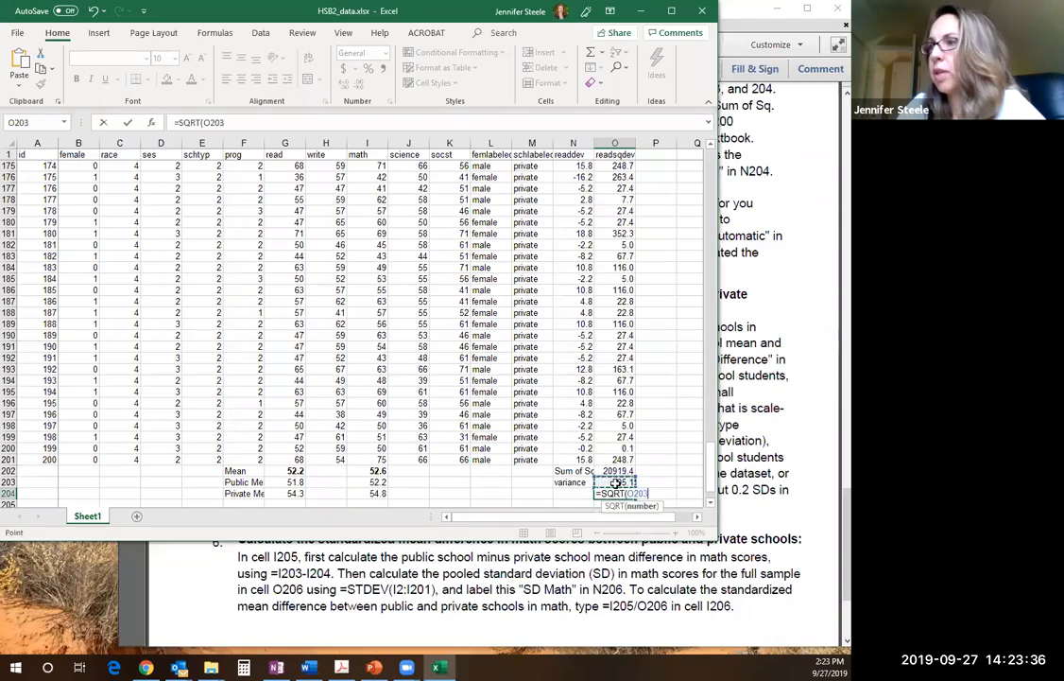
{"action": "type", "text": ")"}
{"action": "key", "text": "Return"}
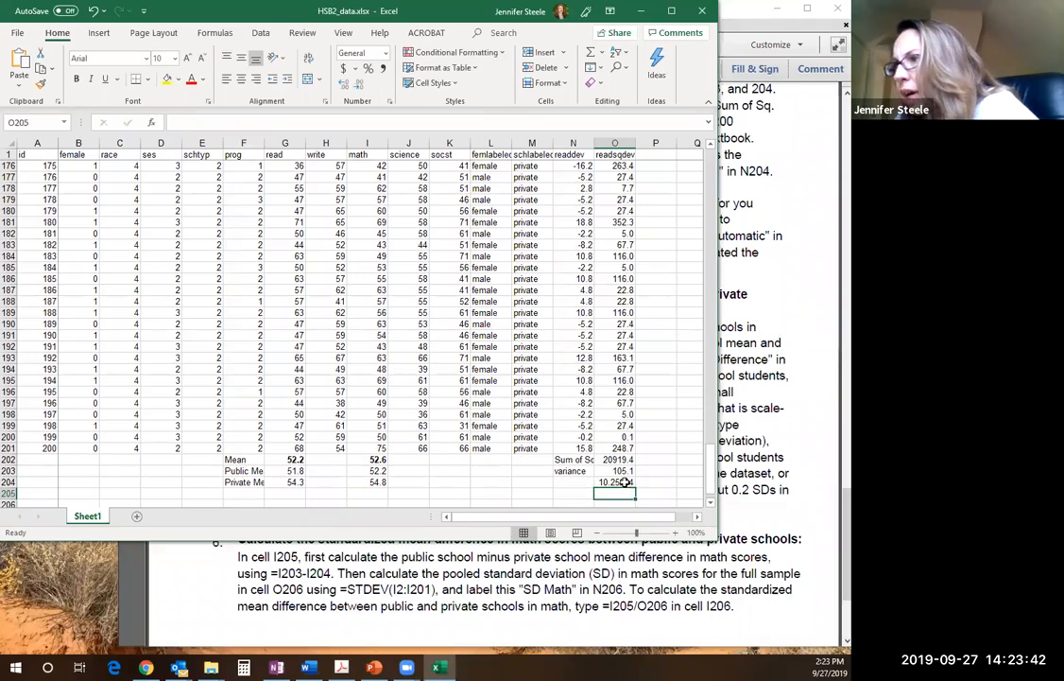
Display the standard deviation in O204 with two decimal places and label it SD Read in N204
{"action": "left_click", "coordinate": [359, 85]}
{"action": "left_click", "coordinate": [359, 85]}
{"action": "left_click", "coordinate": [359, 85]}
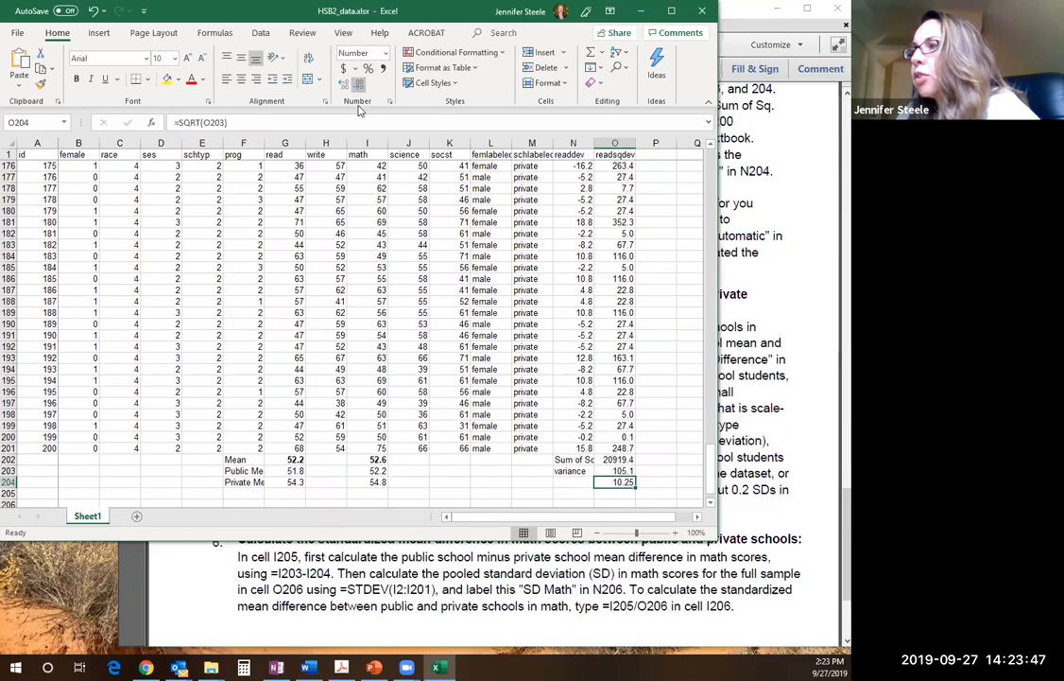
{"action": "left_click", "coordinate": [557, 482]}
{"action": "type", "text": "SD Read"}
{"action": "key", "text": "Tab"}
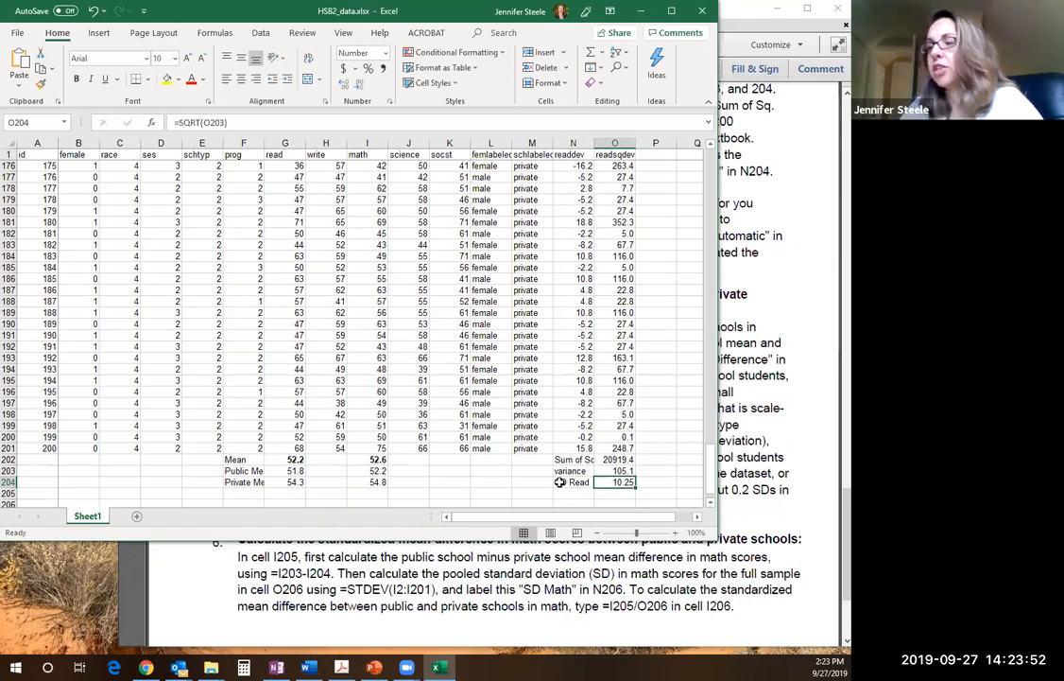
Read the checking instructions in the assignment PDF, and back in Excel enter =STDEV.S(O2:O201) in O205
{"action": "left_click", "coordinate": [787, 378]}
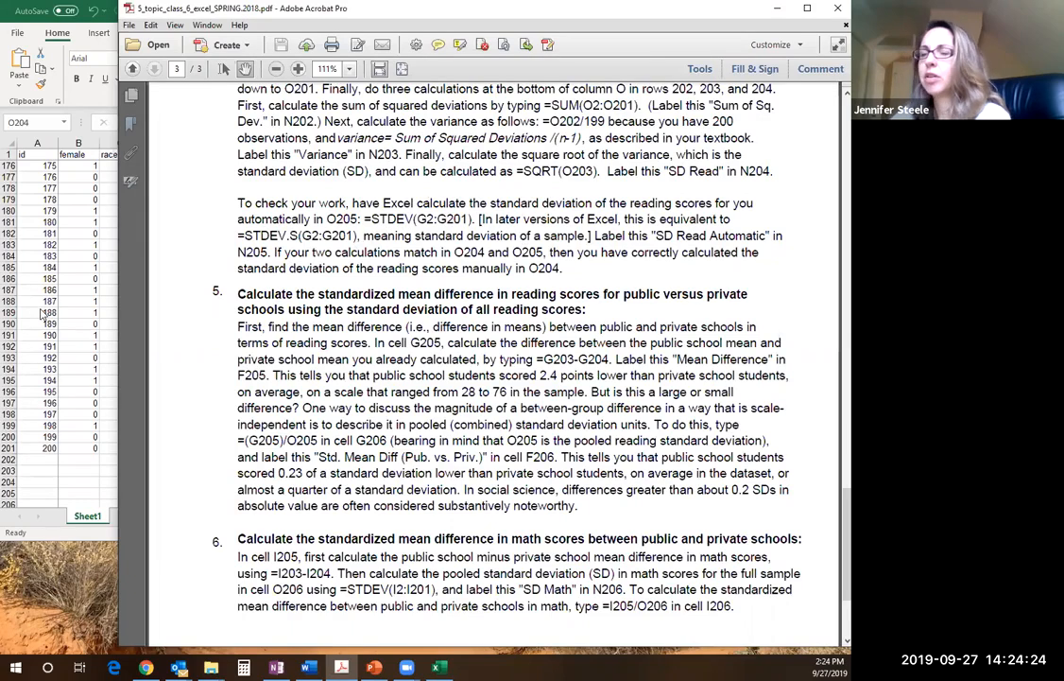
{"action": "left_click", "coordinate": [90, 337]}
{"action": "left_click", "coordinate": [605, 490]}
{"action": "type", "text": "="}
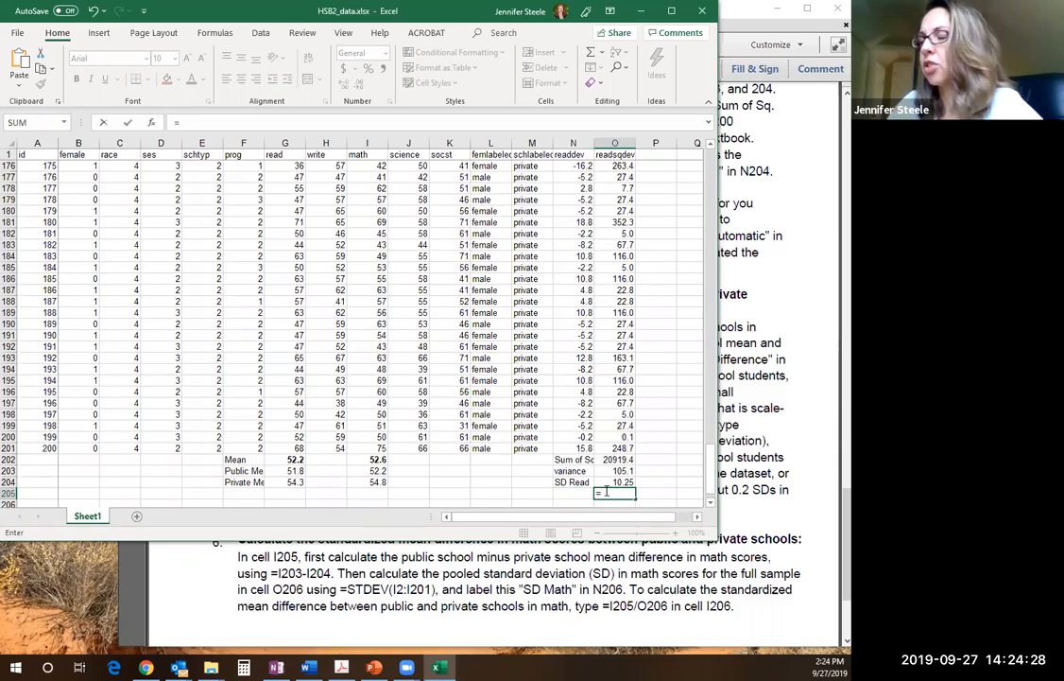
{"action": "type", "text": "ST"}
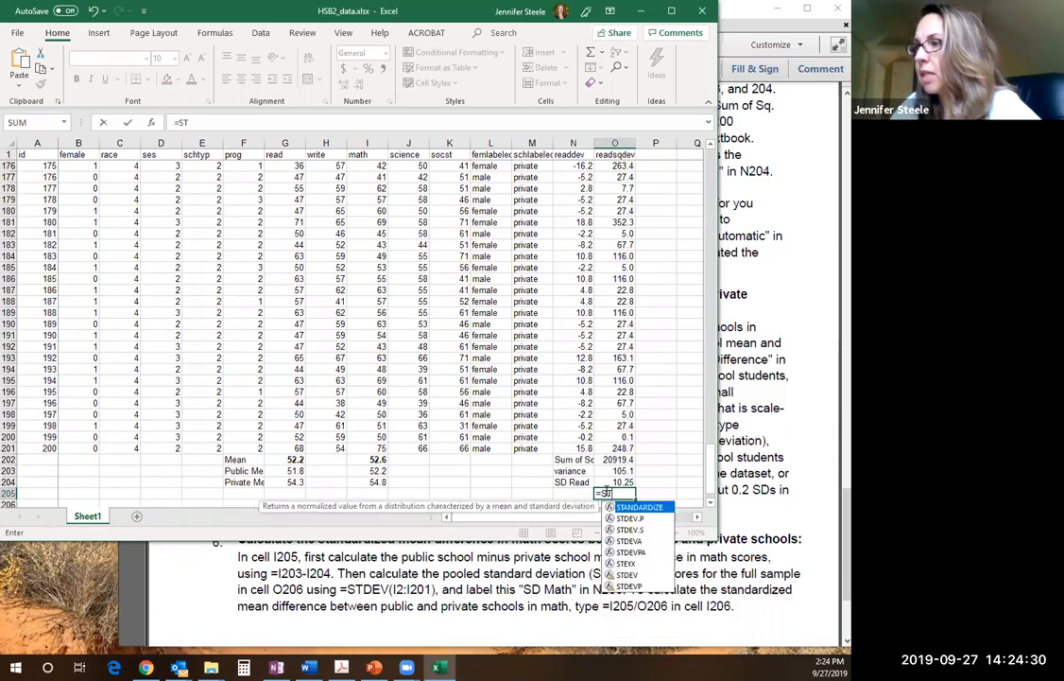
{"action": "type", "text": "DEV"}
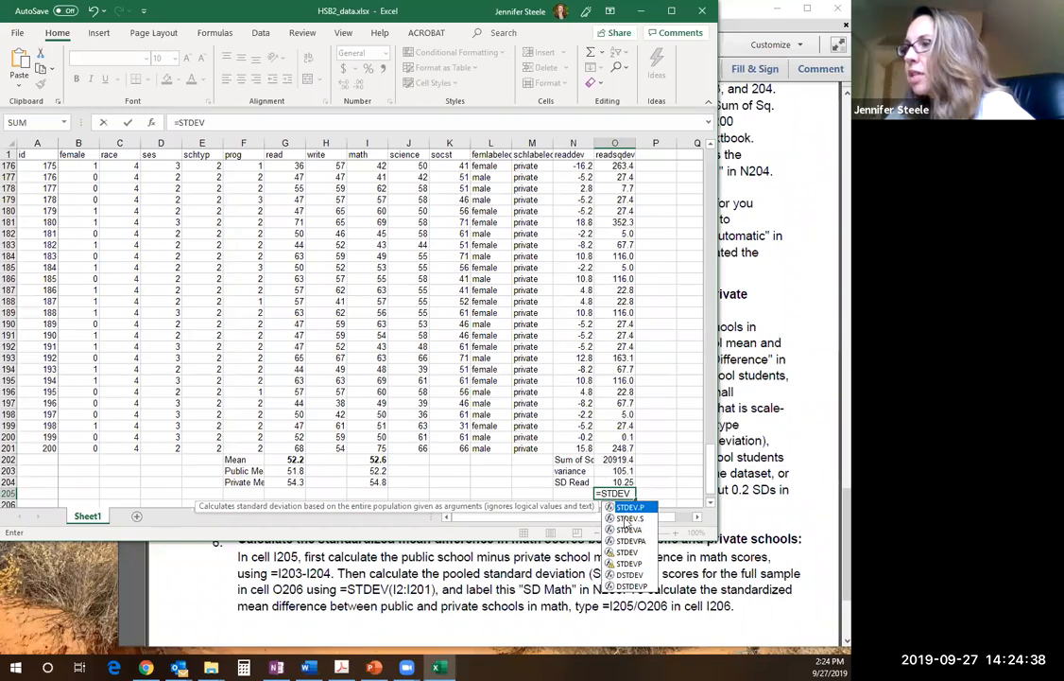
{"action": "left_click", "coordinate": [638, 519]}
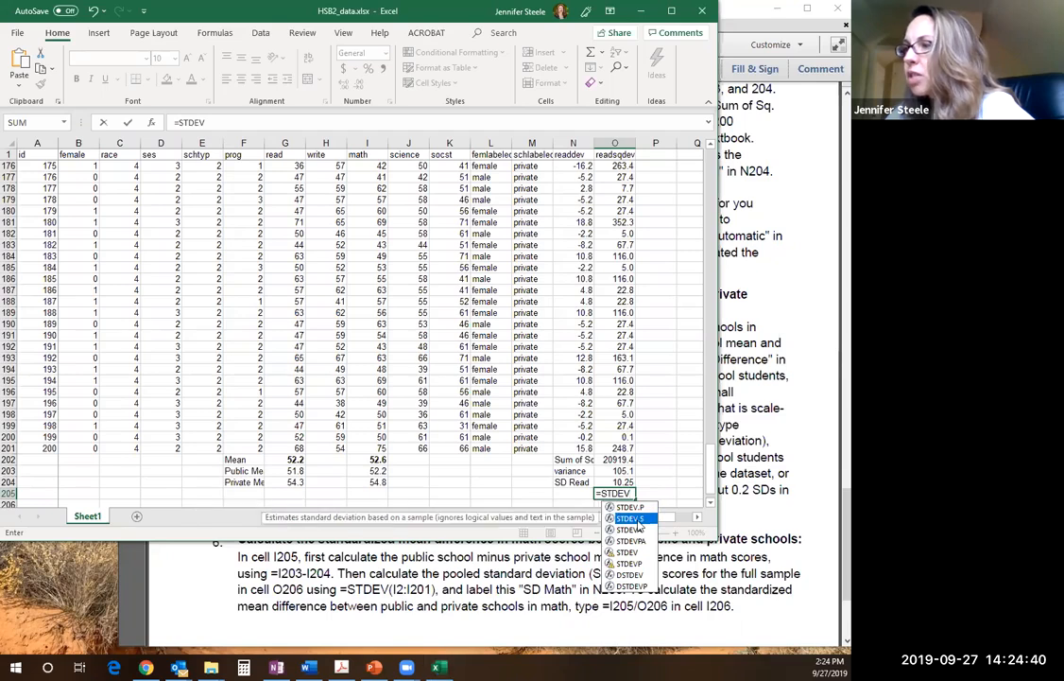
{"action": "double_click", "coordinate": [638, 520]}
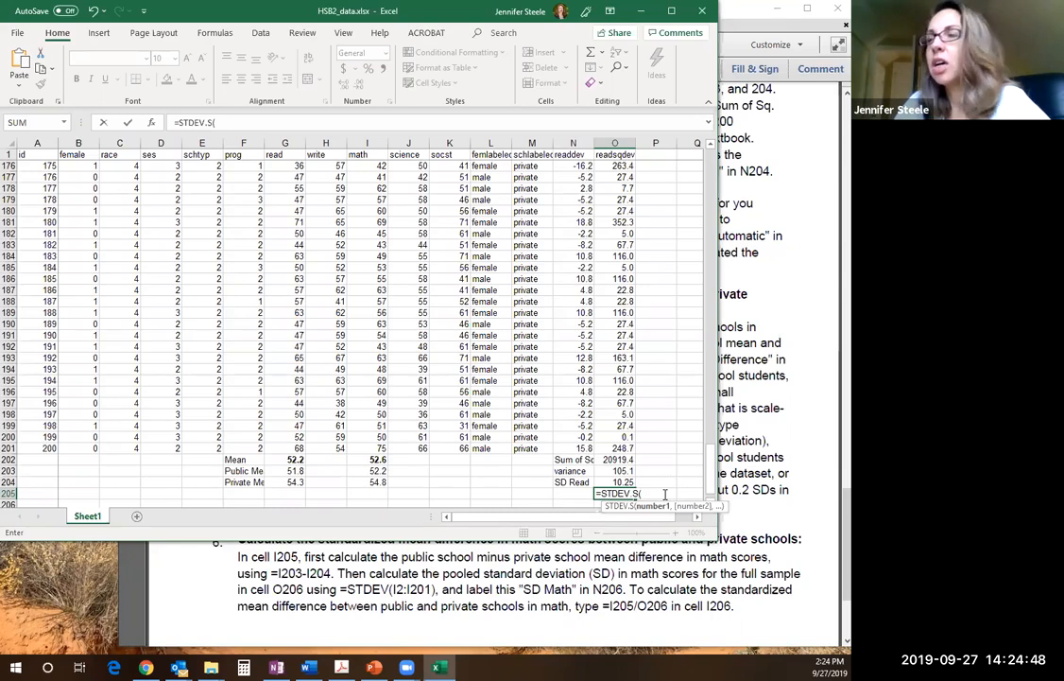
{"action": "type", "text": "O2"}
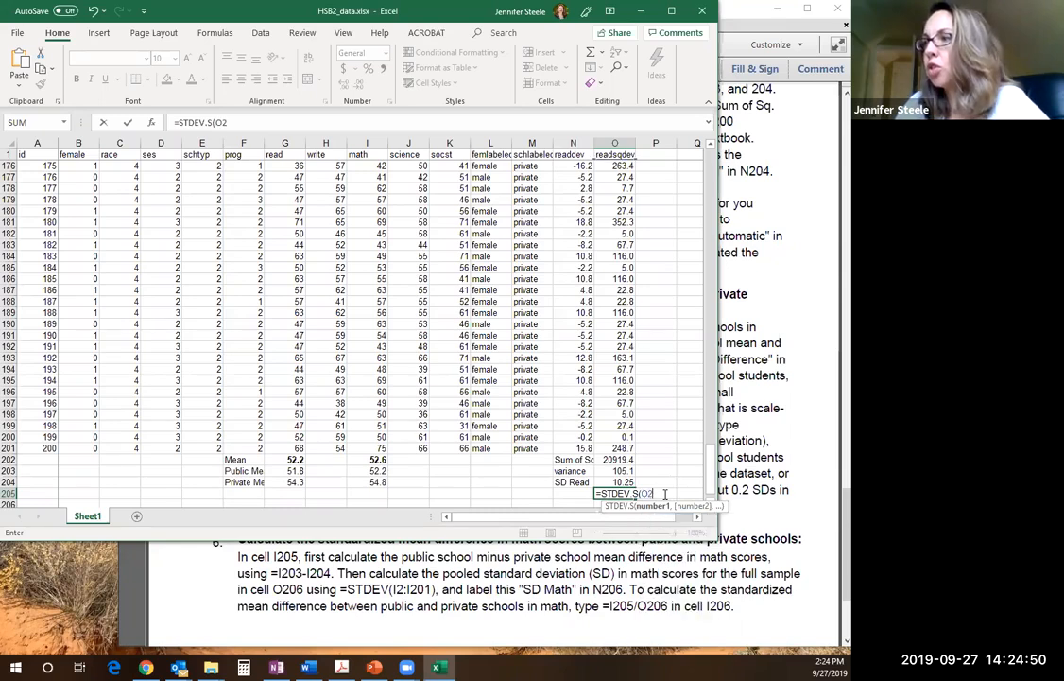
{"action": "type", "text": ":O201"}
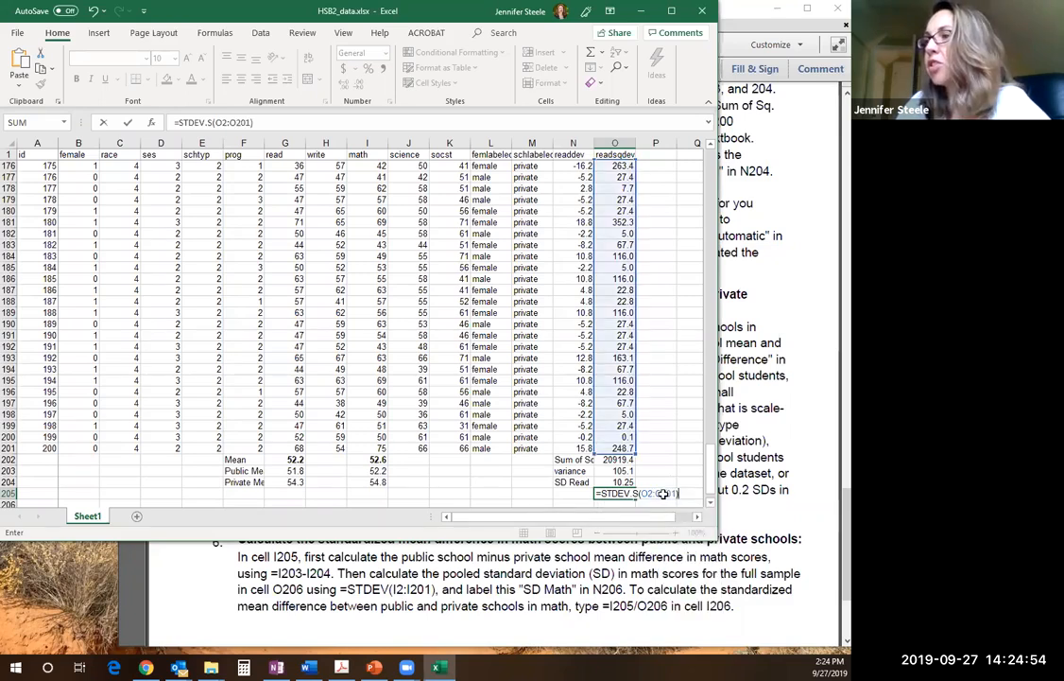
{"action": "key", "text": "Return"}
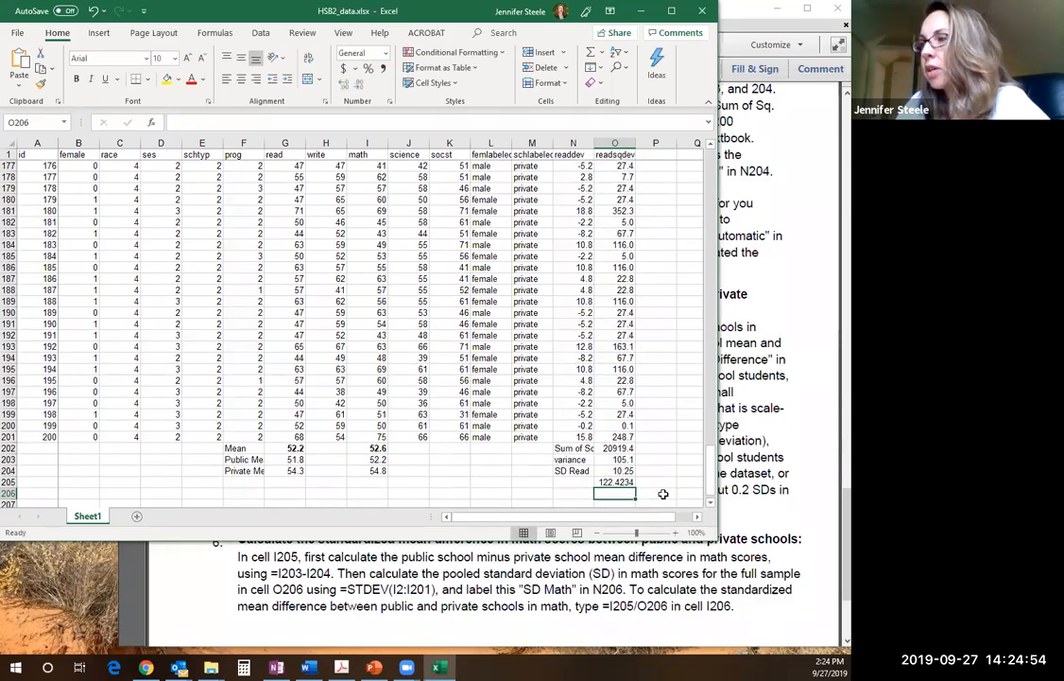
Change the range of the STDEV.S formula in O205 to G2:G201 and display the result with two decimal places
{"action": "key", "text": "Up"}
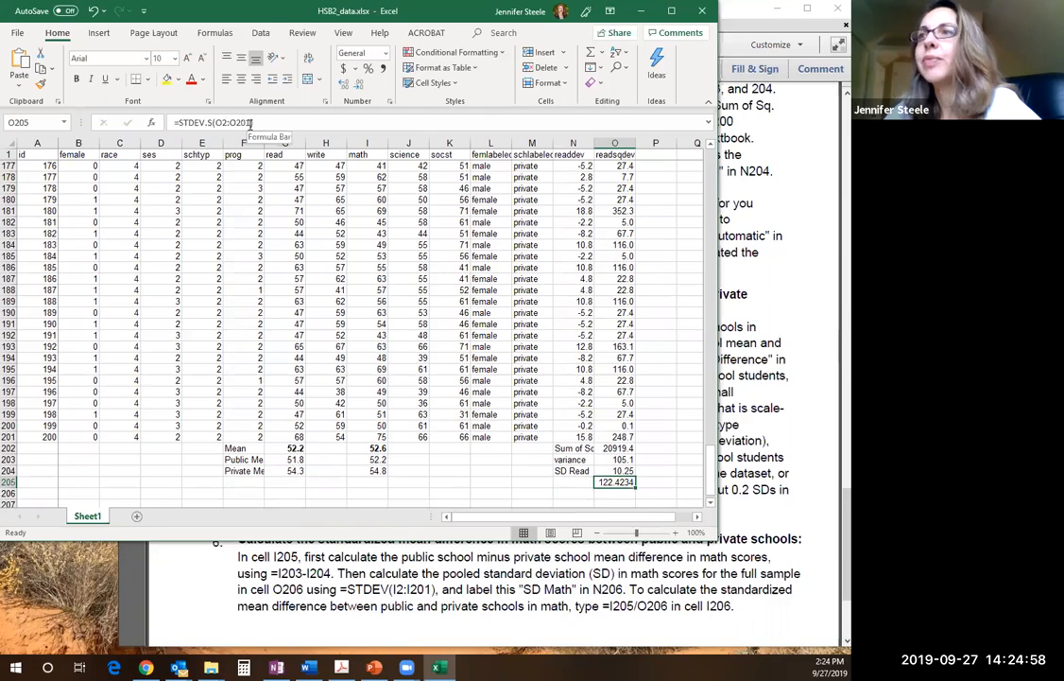
{"action": "left_click_drag", "start_coordinate": [251, 123], "coordinate": [214, 122]}
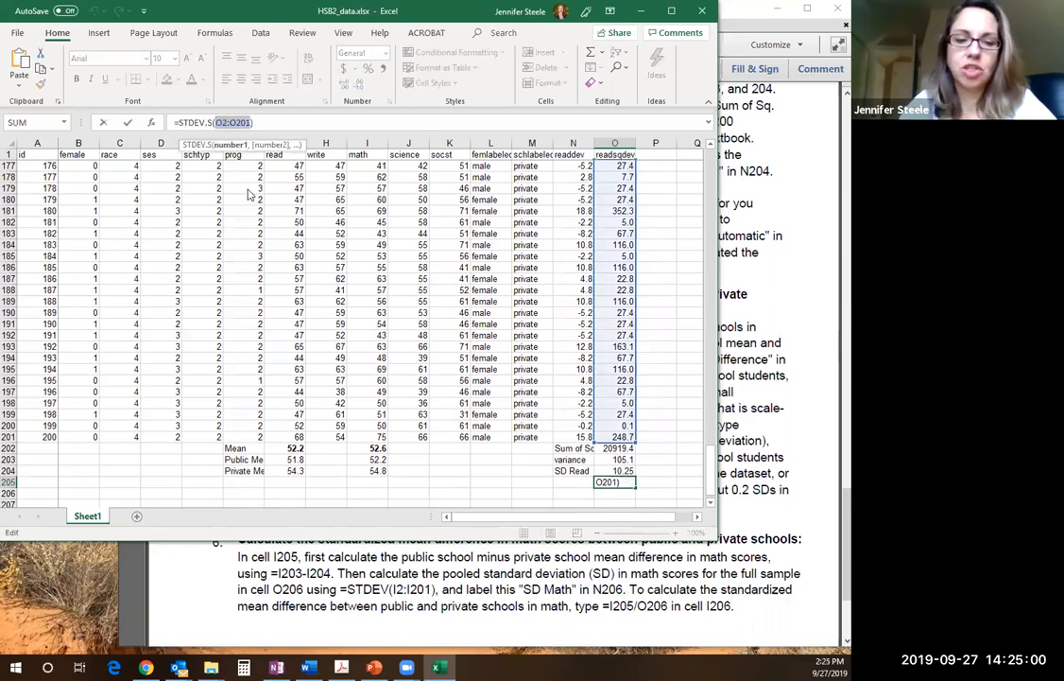
{"action": "type", "text": "G2:"}
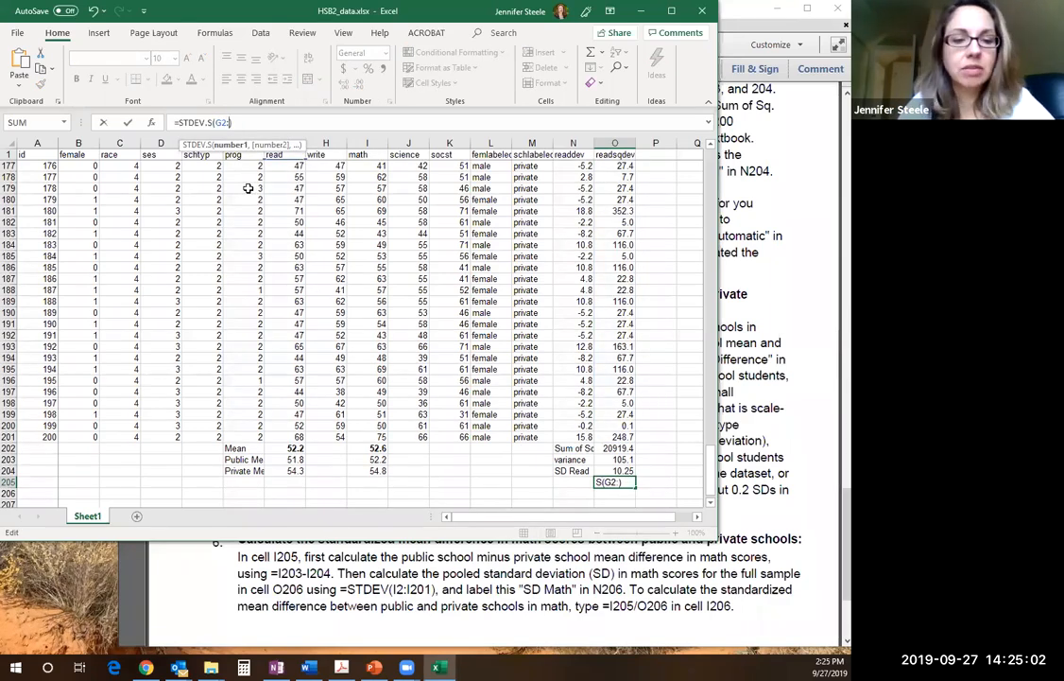
{"action": "type", "text": "G201"}
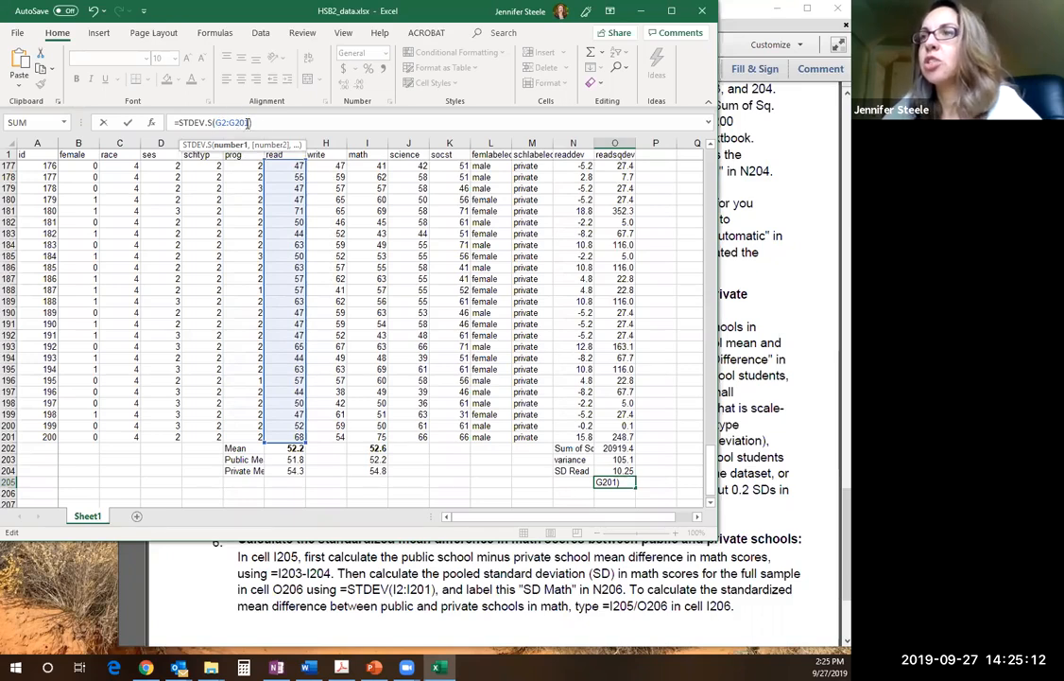
{"action": "key", "text": "Return"}
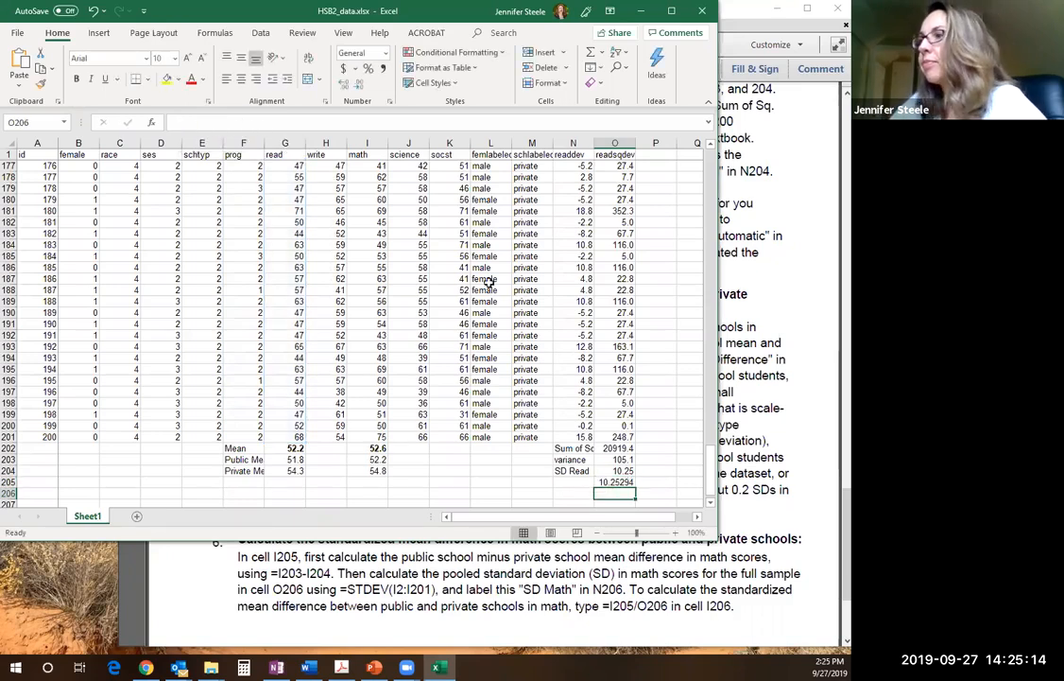
{"action": "left_click", "coordinate": [635, 482]}
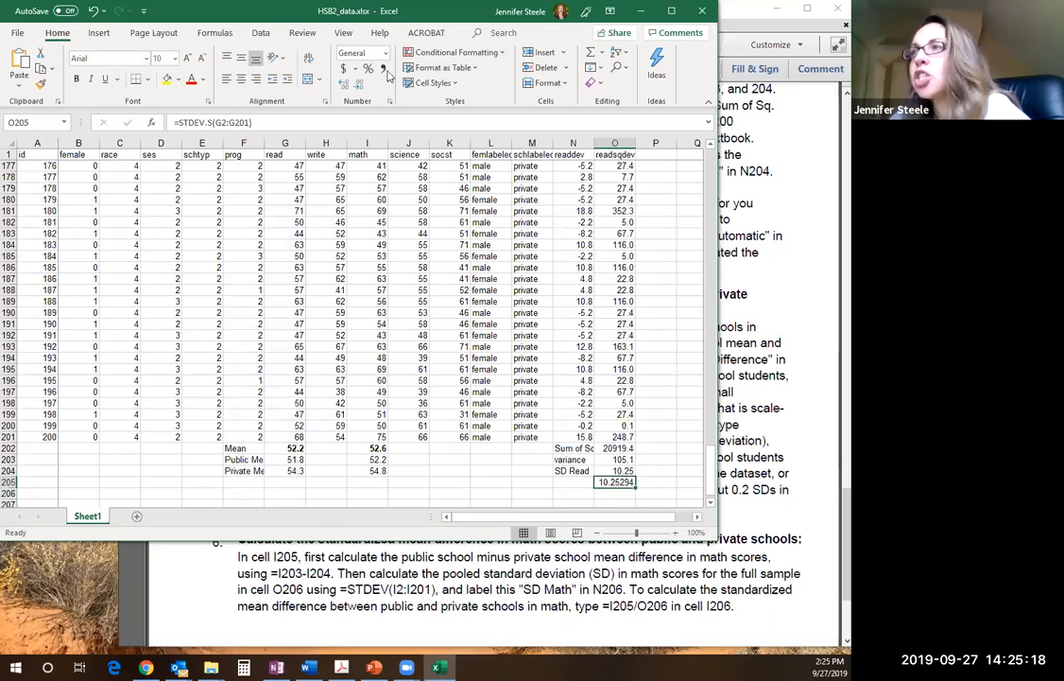
{"action": "left_click", "coordinate": [359, 83]}
{"action": "left_click", "coordinate": [359, 83]}
{"action": "left_click", "coordinate": [359, 83]}
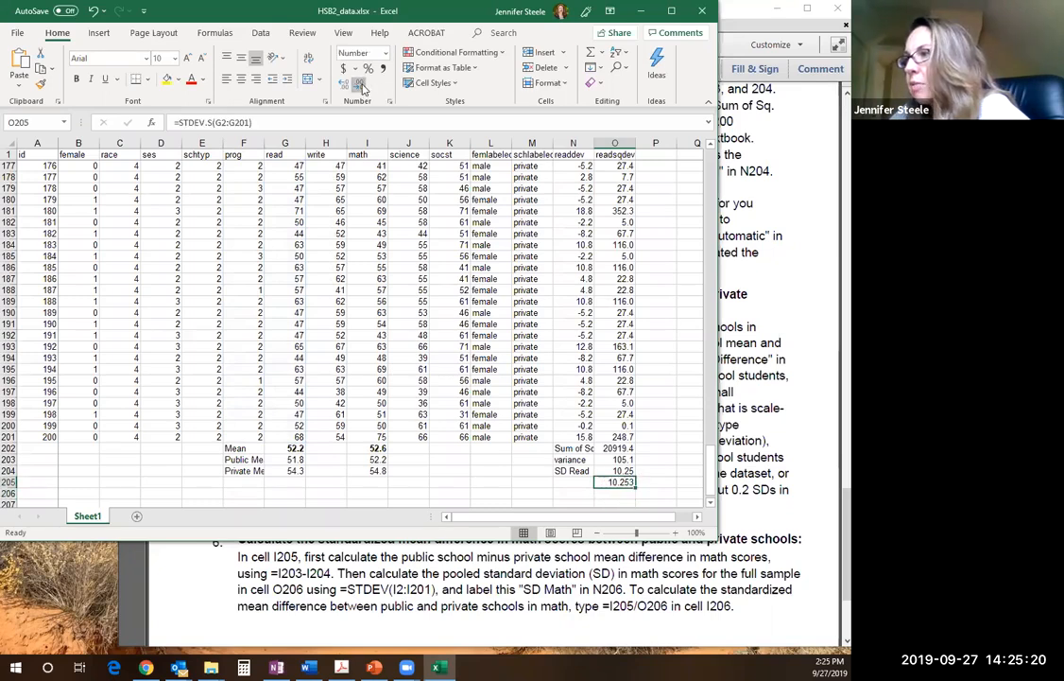
Label N205 as SD Read and make the two standard deviations in O204:O205 bold
{"action": "left_click", "coordinate": [563, 483]}
{"action": "type", "text": "SD Read"}
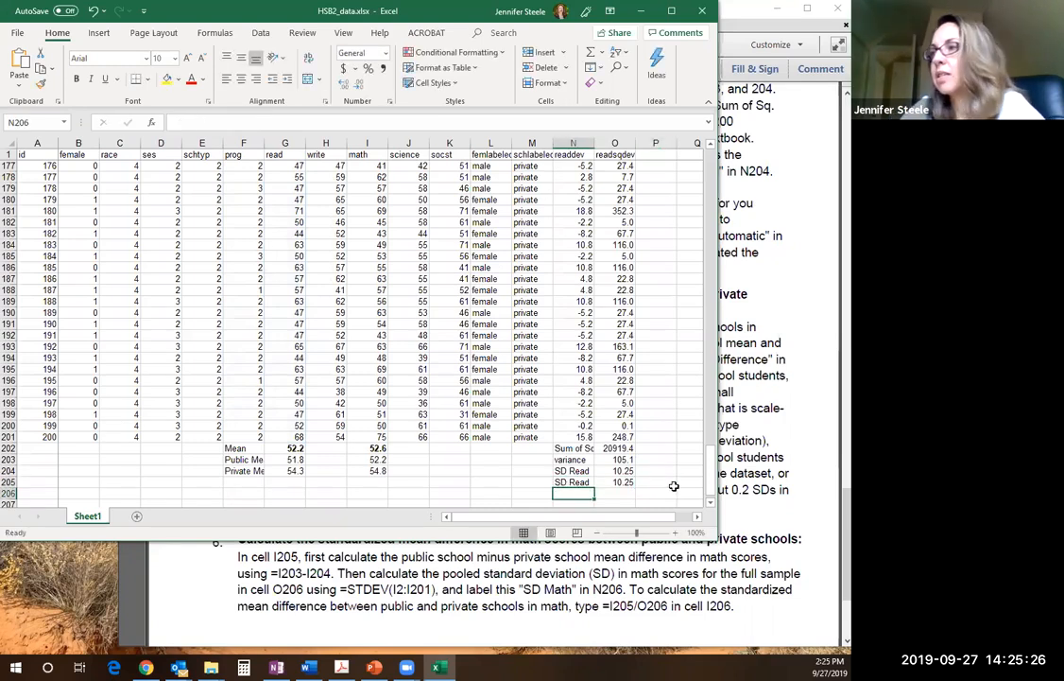
{"action": "key", "text": "Tab"}
{"action": "left_click_drag", "start_coordinate": [616, 469], "coordinate": [616, 482]}
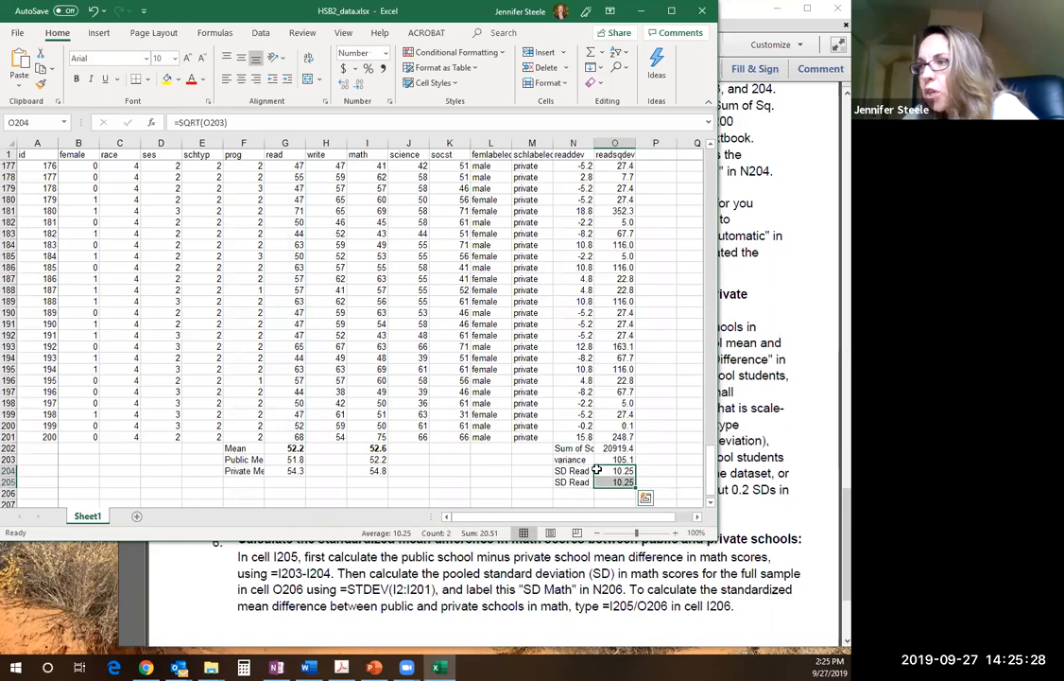
{"action": "left_click", "coordinate": [77, 78]}
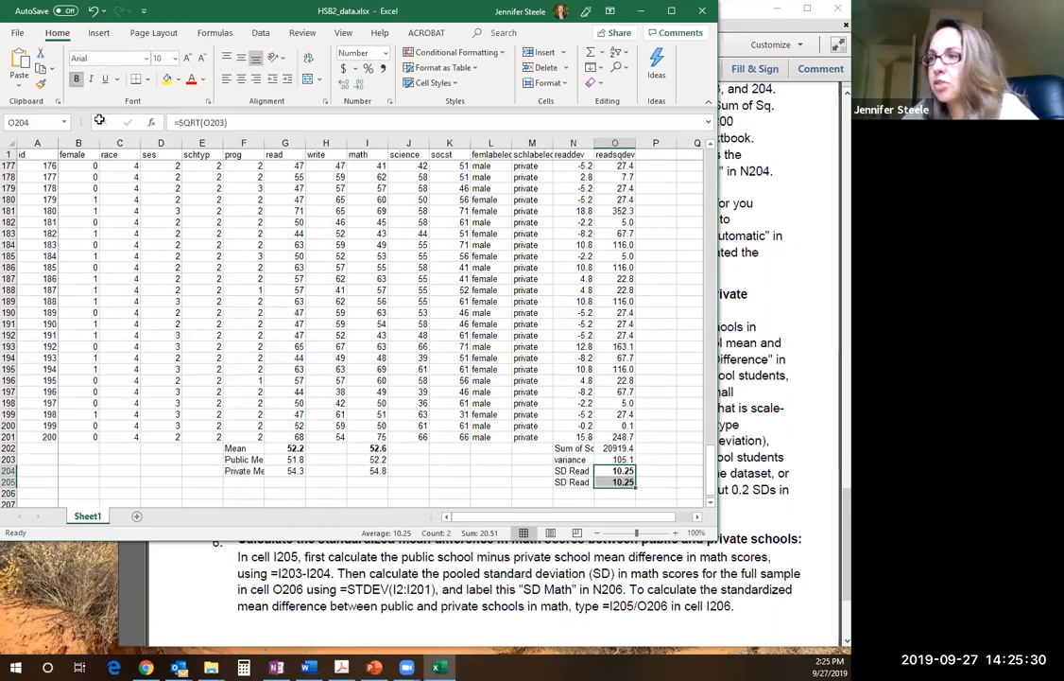
Read the mean difference instructions in the assignment PDF, and back in Excel label F205 as Mean Diff
{"action": "left_click", "coordinate": [762, 372]}
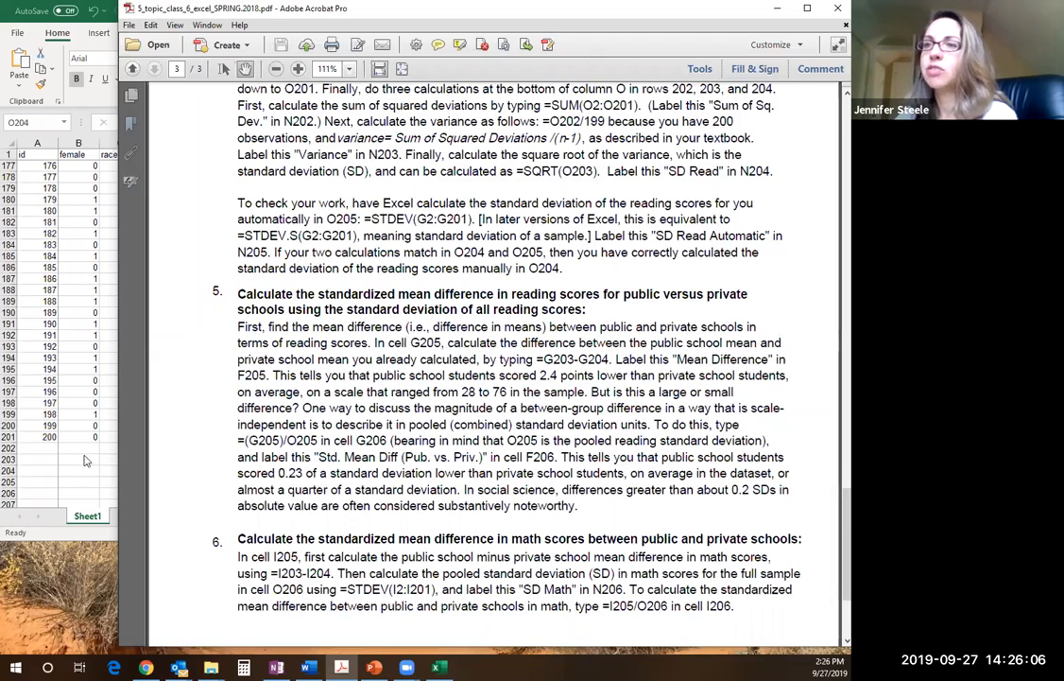
{"action": "key", "text": "alt+Tab"}
{"action": "left_click", "coordinate": [247, 482]}
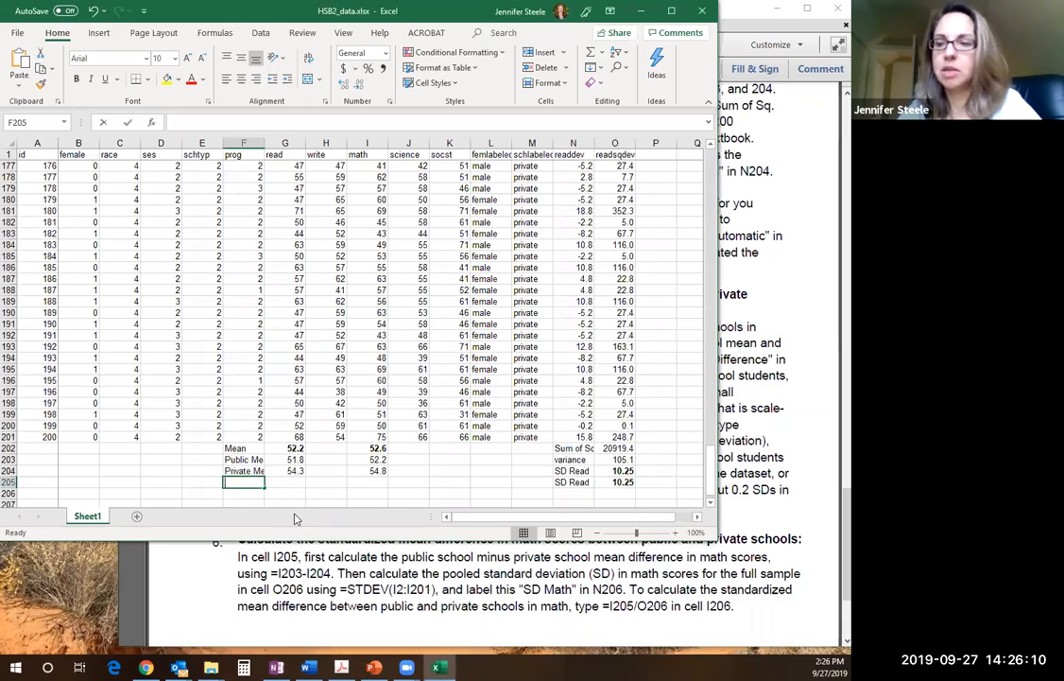
{"action": "type", "text": "Mean Diff"}
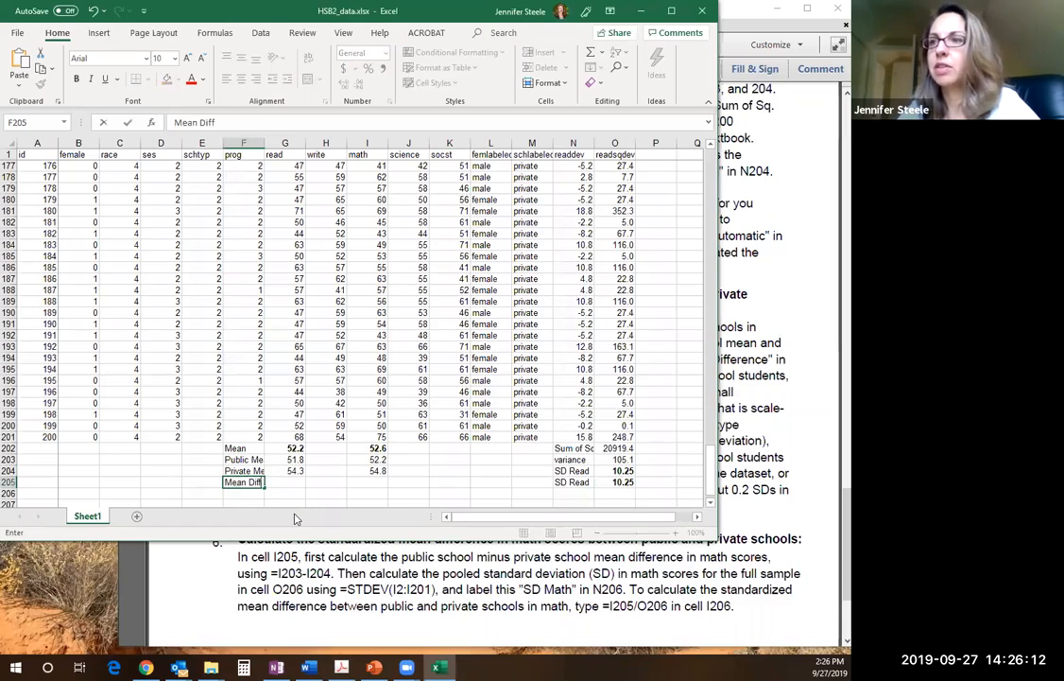
{"action": "key", "text": "Tab"}
Recheck the formula in the assignment PDF, and in Excel calculate the reading mean difference in G205 with =G203-G204
{"action": "type", "text": "="}
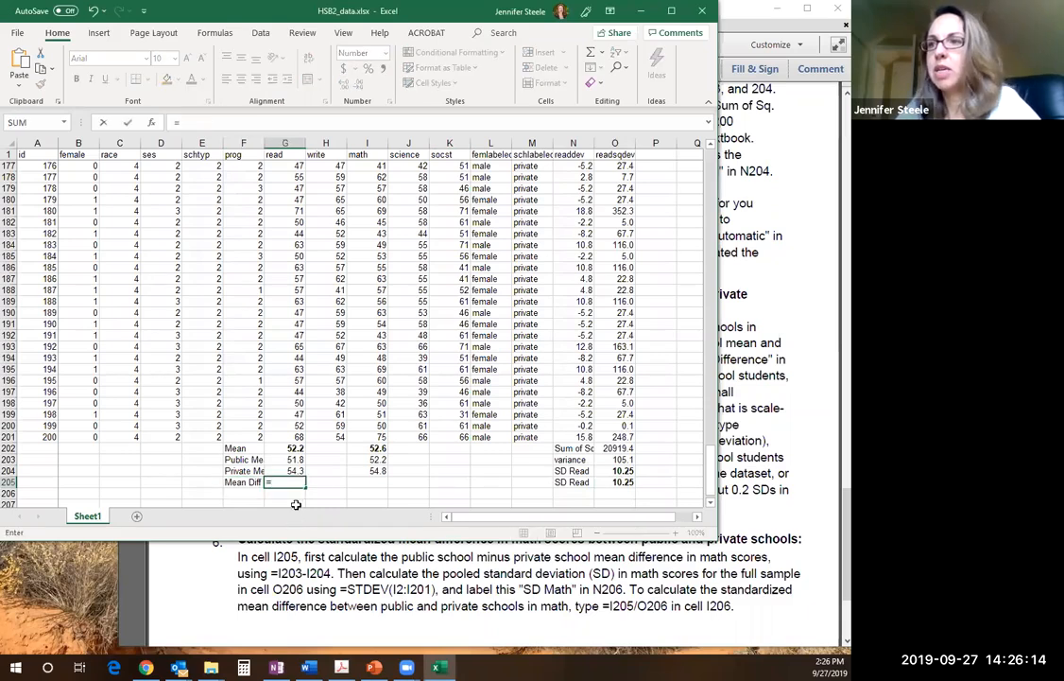
{"action": "left_click", "coordinate": [553, 569]}
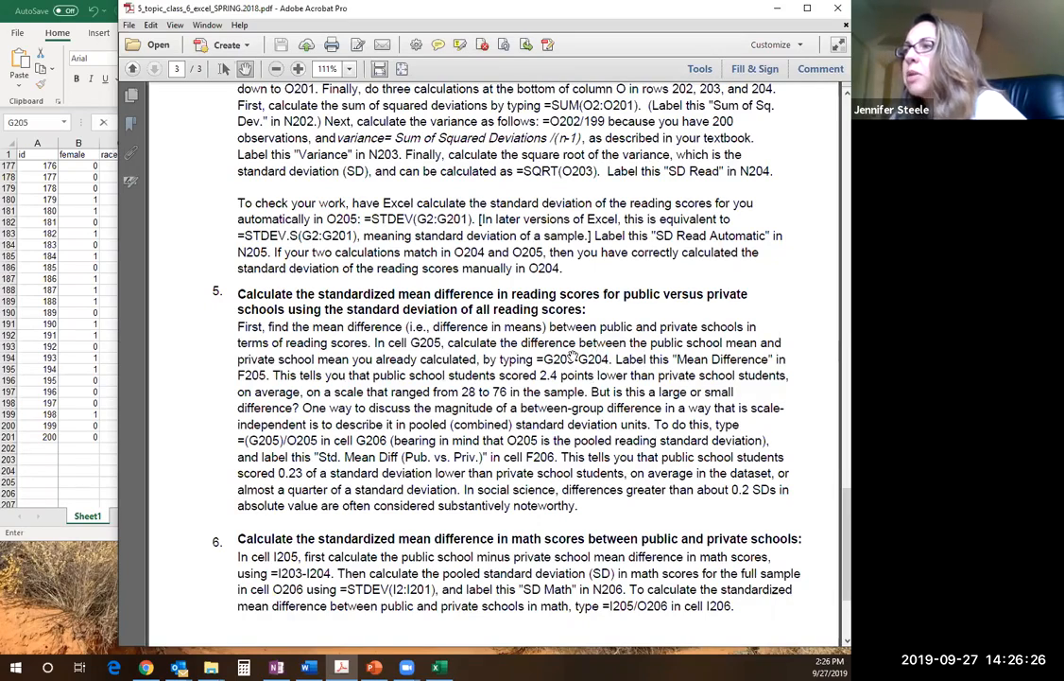
{"action": "left_click", "coordinate": [92, 461]}
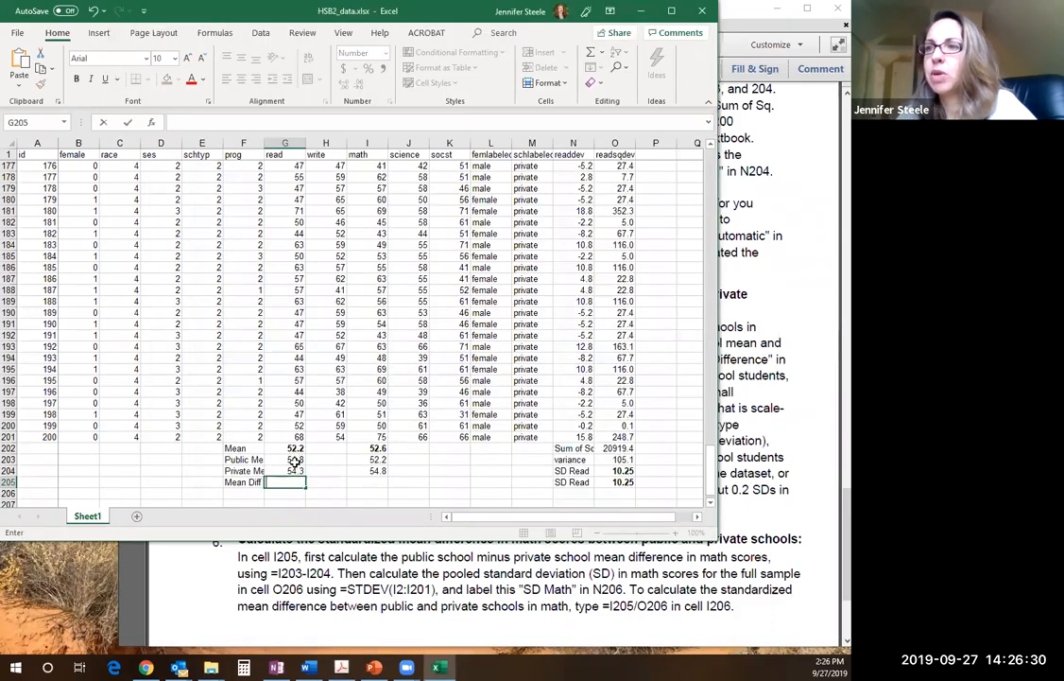
{"action": "type", "text": "="}
{"action": "left_click", "coordinate": [294, 459]}
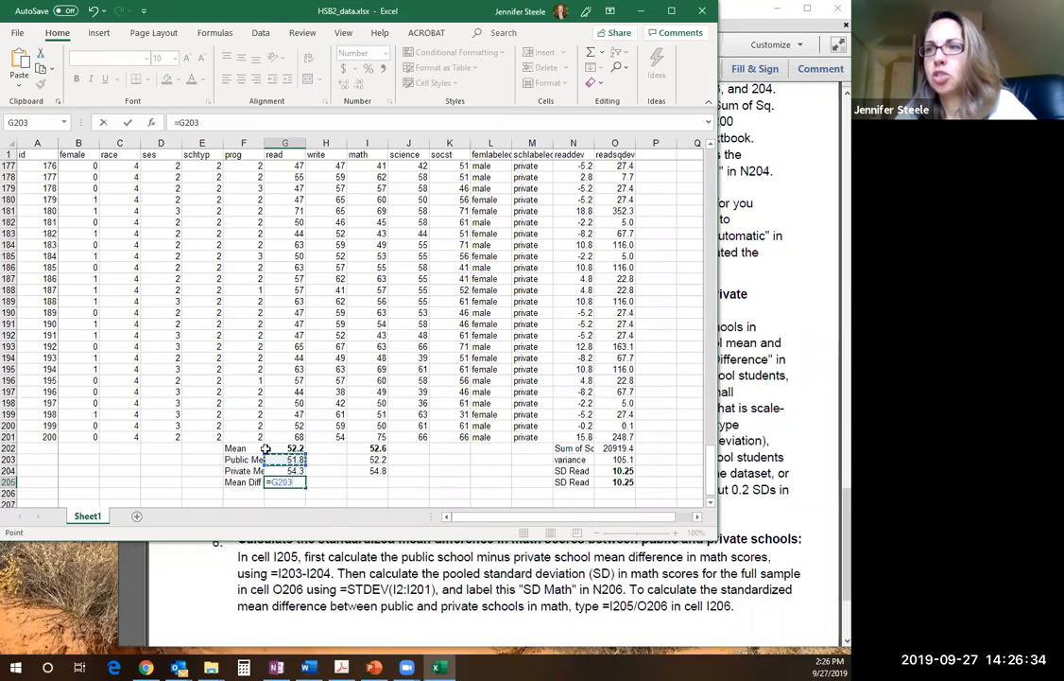
{"action": "type", "text": "-"}
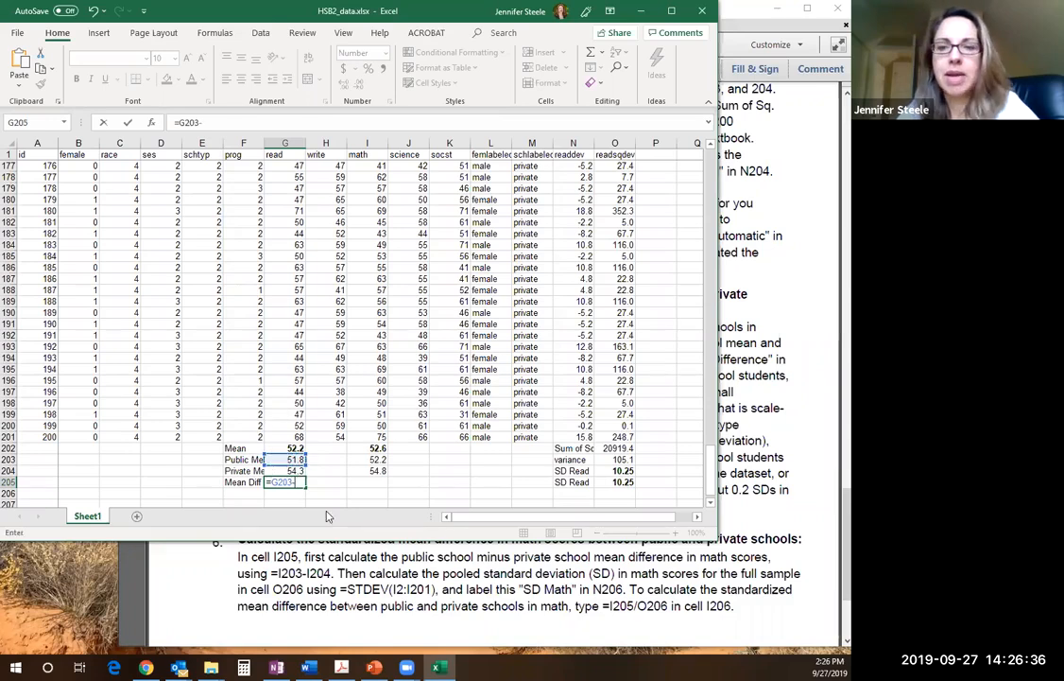
{"action": "type", "text": "G204"}
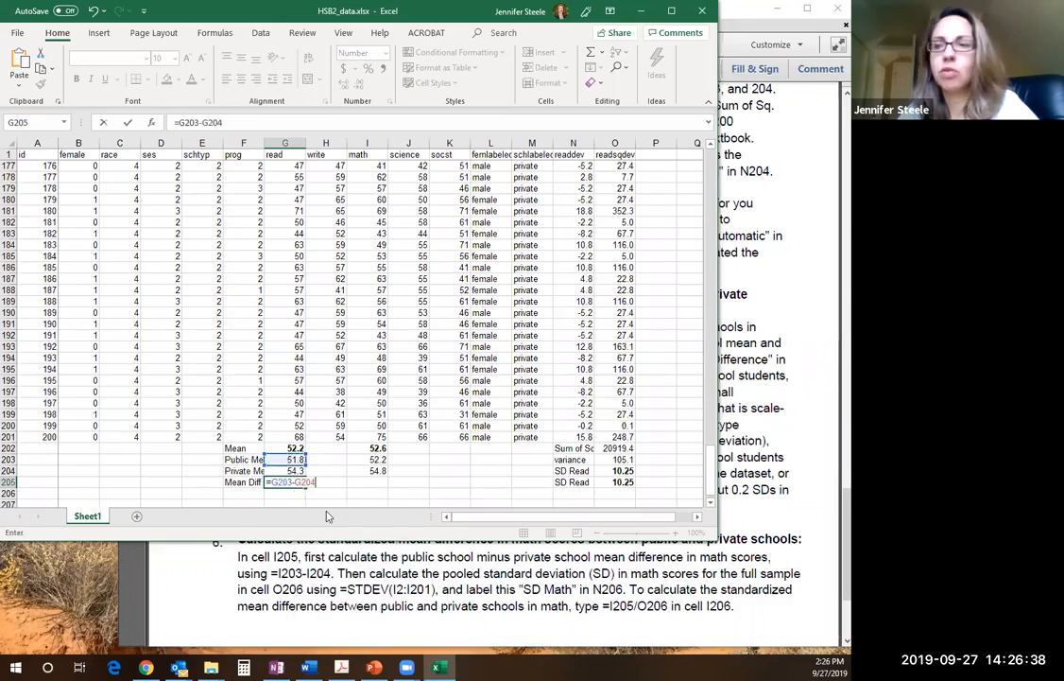
{"action": "key", "text": "Return"}
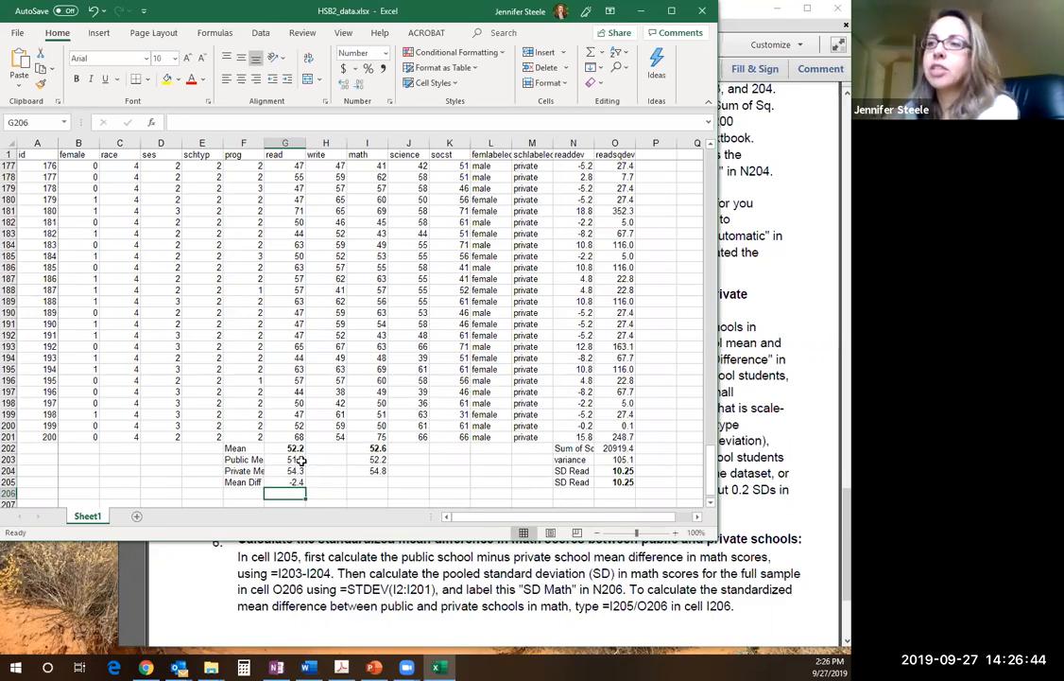
Fill the mean difference formula from G205 across to the math column in I205, and clear the unneeded copy in H205
{"action": "left_click", "coordinate": [300, 459]}
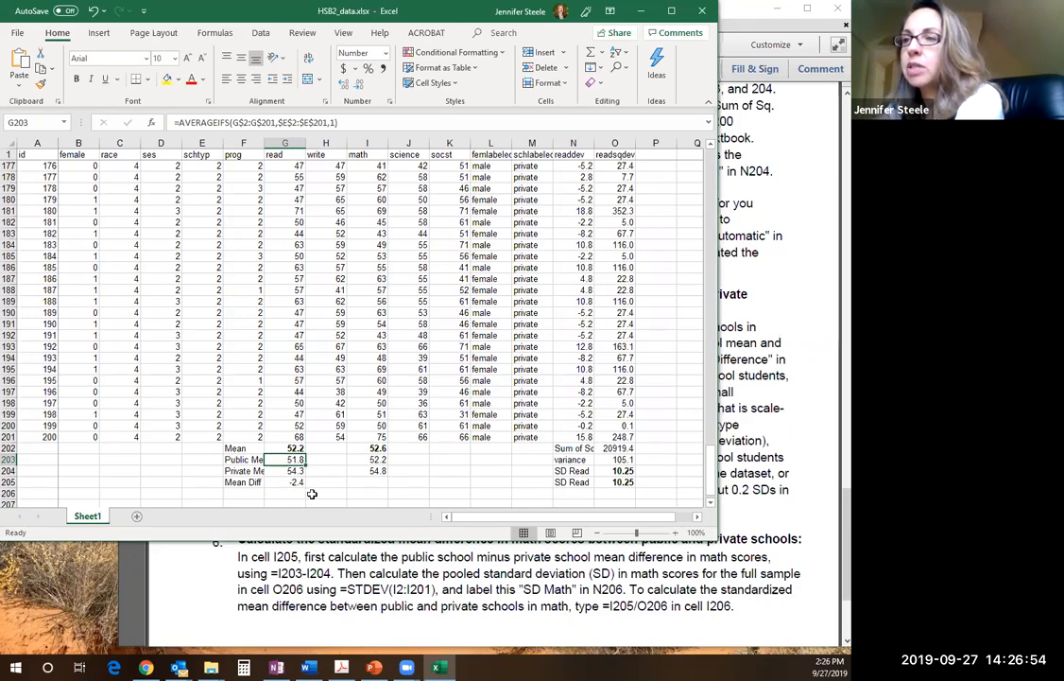
{"action": "left_click", "coordinate": [297, 482]}
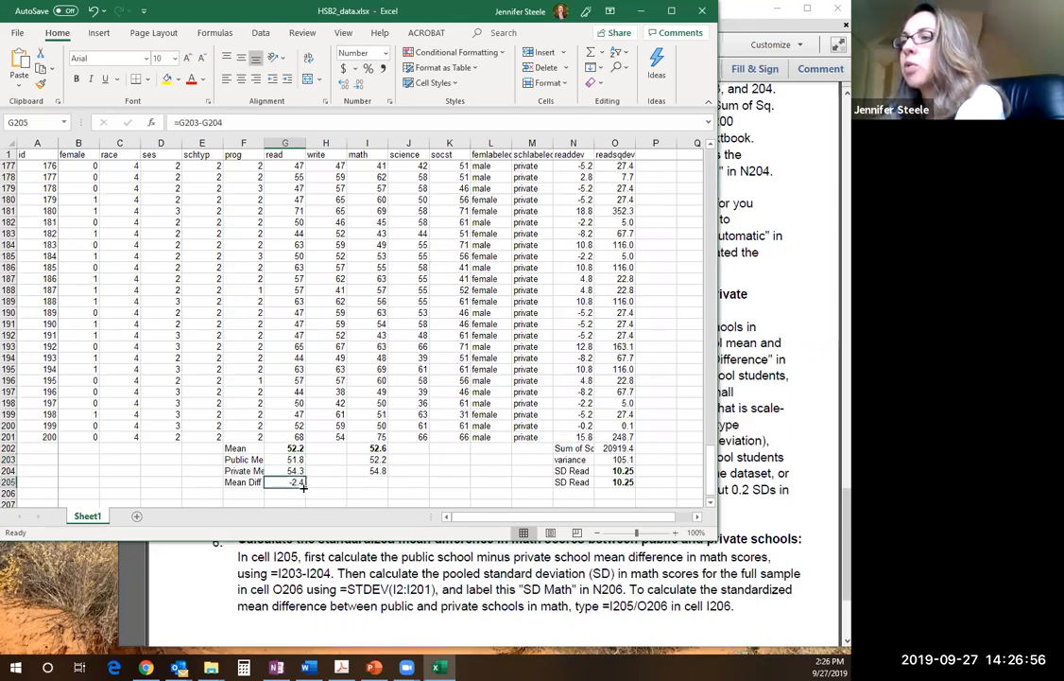
{"action": "left_click_drag", "start_coordinate": [305, 488], "coordinate": [378, 484]}
{"action": "left_click", "coordinate": [337, 481]}
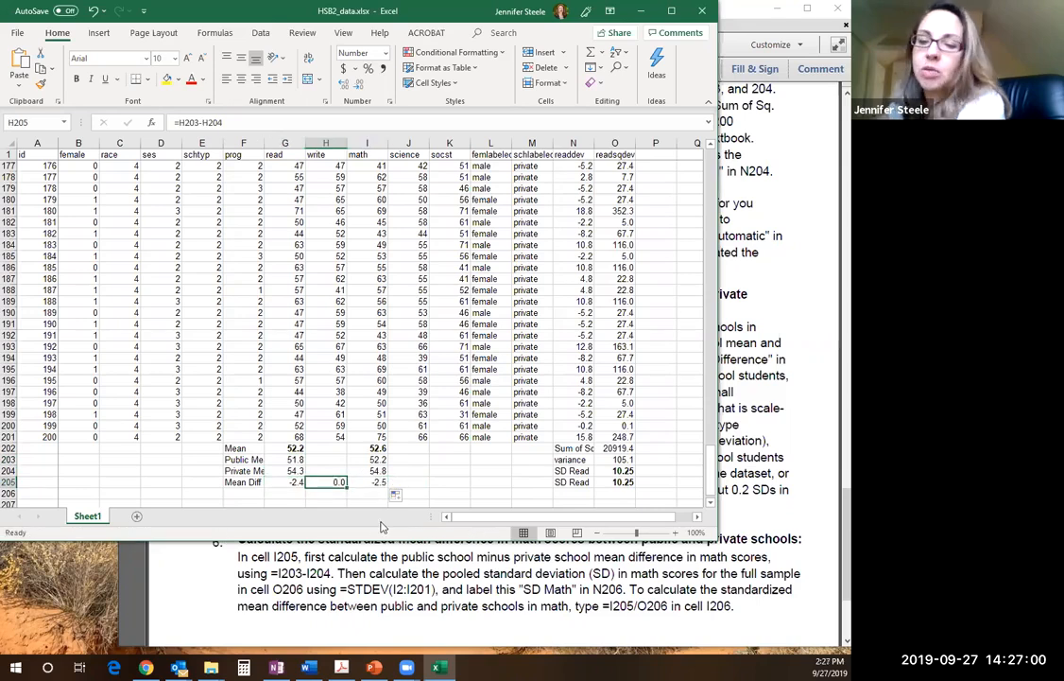
{"action": "key", "text": "BackSpace"}
{"action": "left_click", "coordinate": [416, 471]}
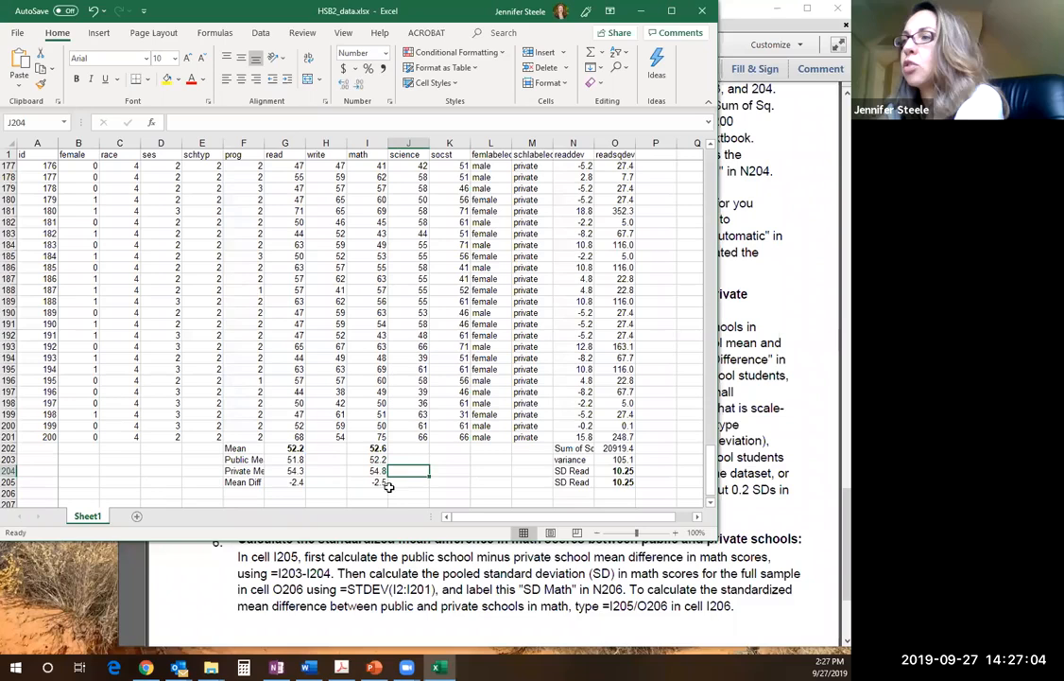
Read the standardized mean difference instructions in the assignment PDF, and in Excel inspect the standard deviation formulas in O204 and O205
{"action": "left_click", "coordinate": [573, 493]}
{"action": "left_click", "coordinate": [779, 443]}
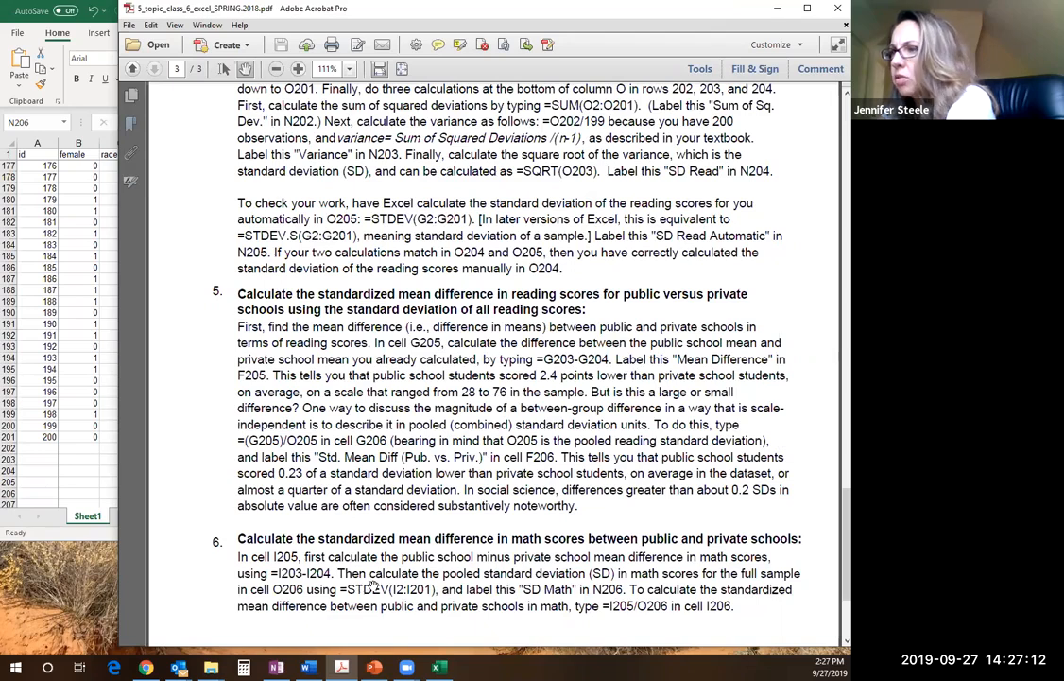
{"action": "scroll", "coordinate": [378, 505], "scroll_direction": "down", "scroll_amount": 3}
{"action": "scroll", "coordinate": [378, 454], "scroll_direction": "down", "scroll_amount": 3}
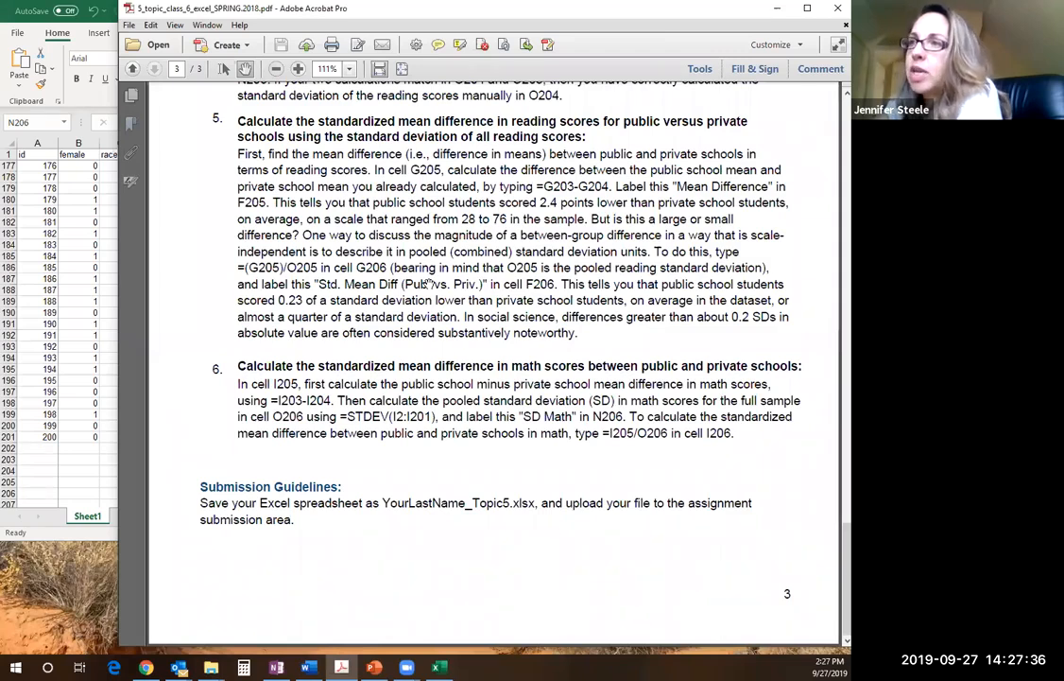
{"action": "left_click", "coordinate": [96, 290]}
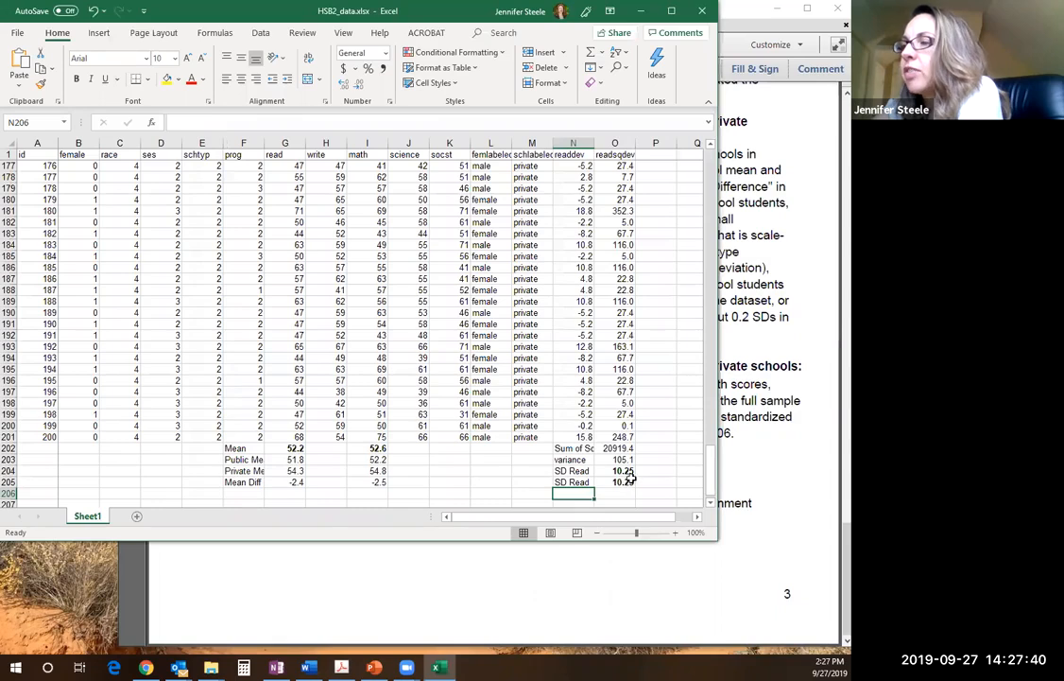
{"action": "left_click", "coordinate": [619, 472]}
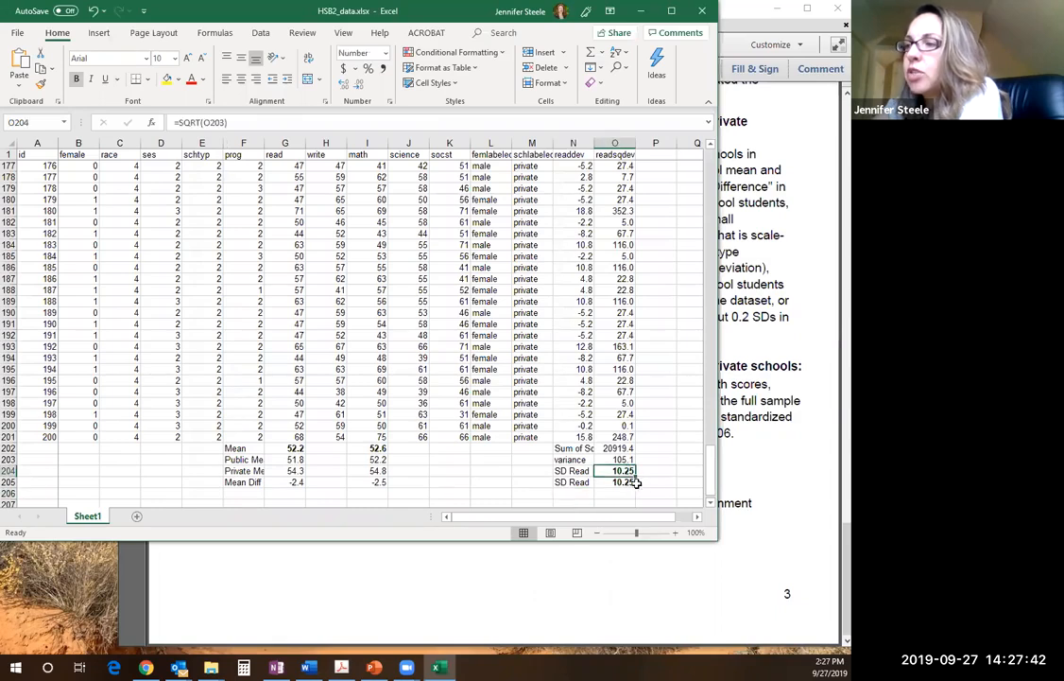
{"action": "left_click", "coordinate": [634, 483]}
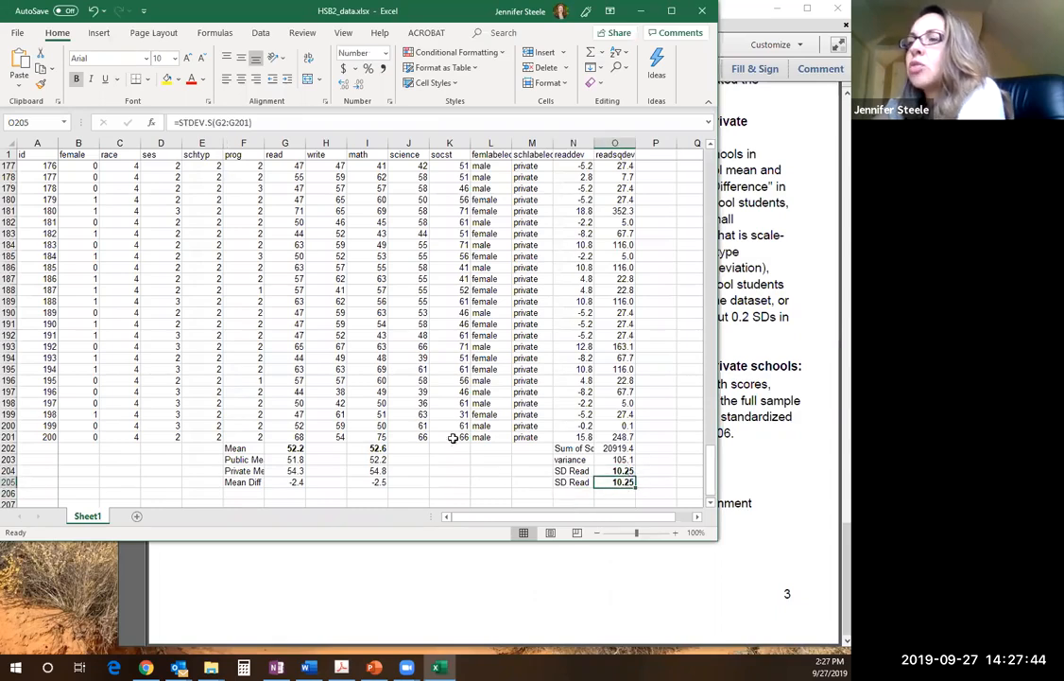
{"action": "left_click", "coordinate": [246, 492]}
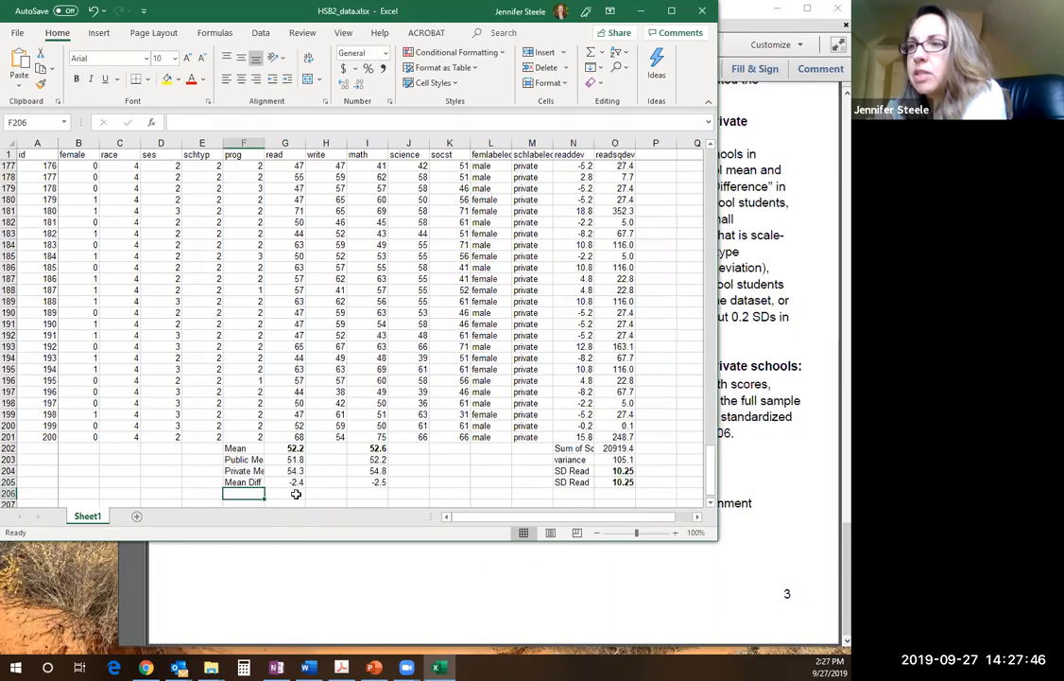
Recheck the G206 formula in the assignment PDF against the mean difference and standard deviation cells in Excel
{"action": "left_click", "coordinate": [815, 328]}
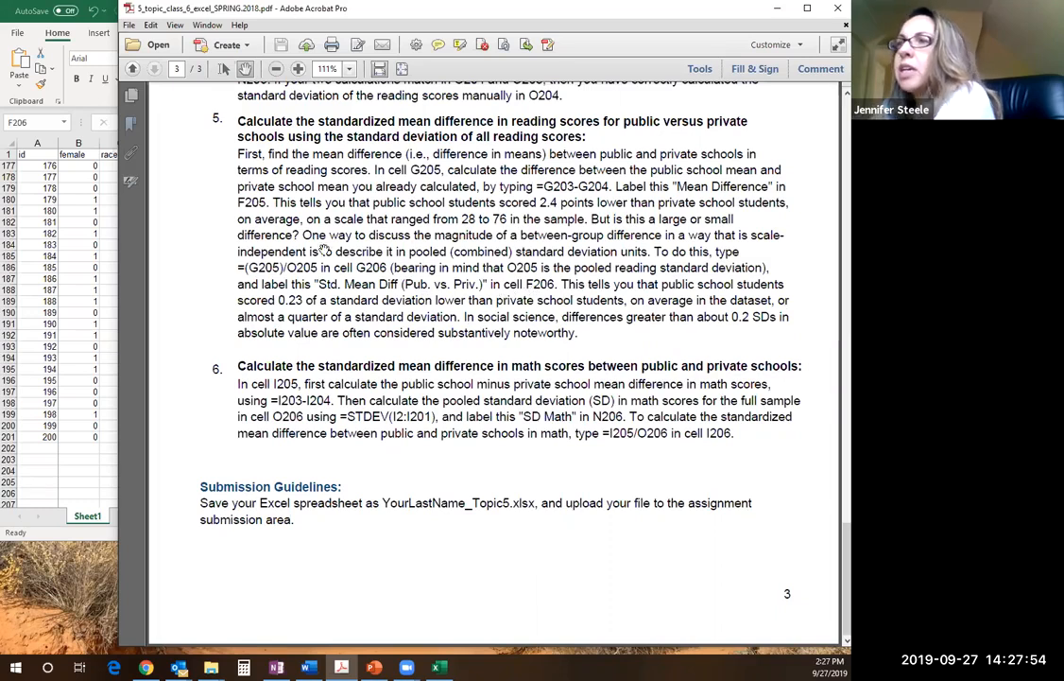
{"action": "left_click", "coordinate": [83, 253]}
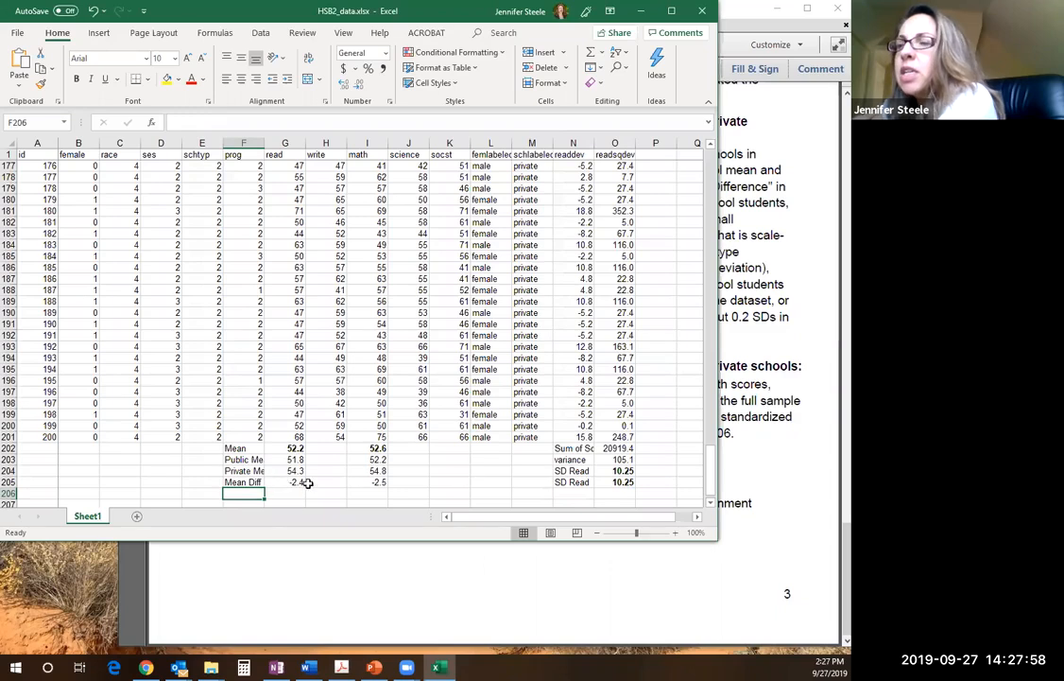
{"action": "left_click", "coordinate": [775, 195]}
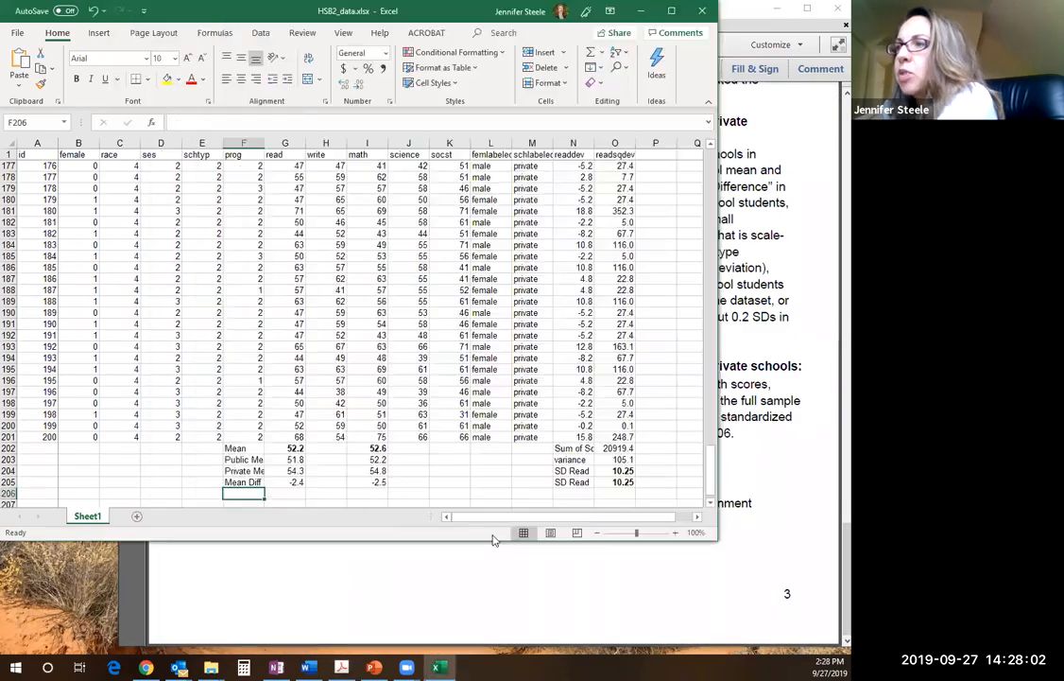
{"action": "left_click", "coordinate": [57, 230]}
{"action": "left_click", "coordinate": [611, 472]}
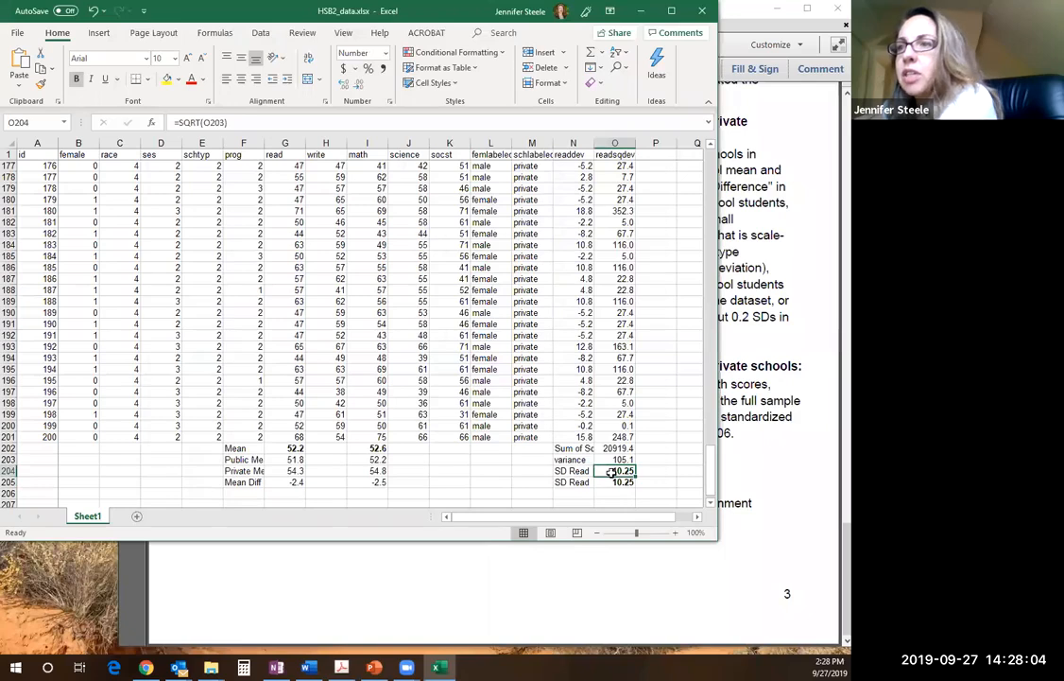
{"action": "left_click", "coordinate": [622, 482]}
{"action": "left_click", "coordinate": [722, 413]}
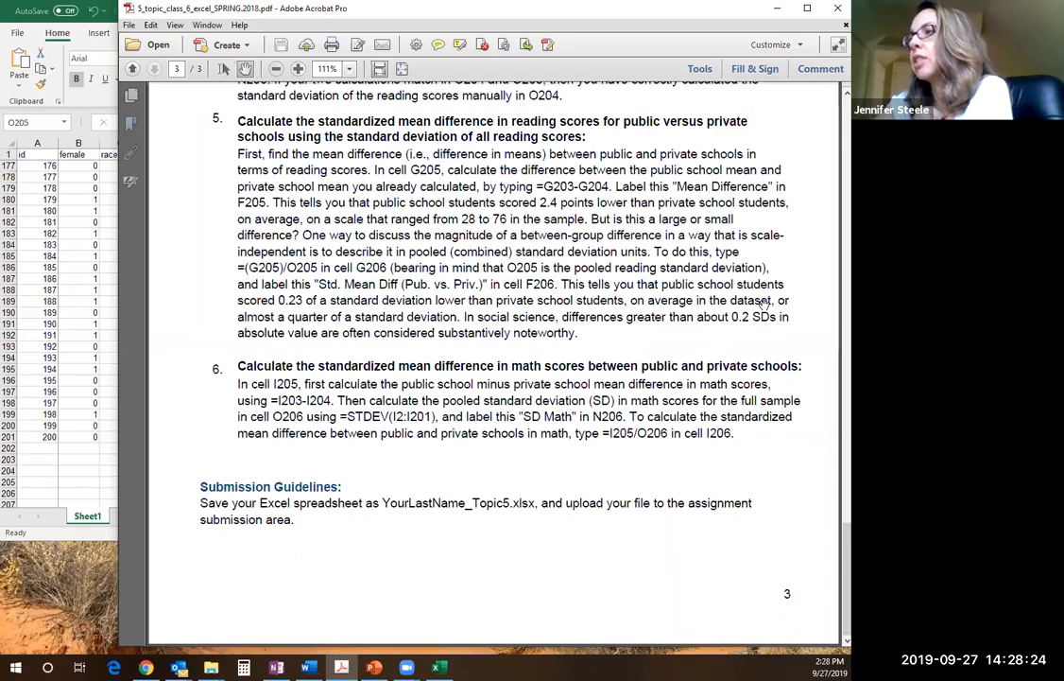
{"action": "left_click", "coordinate": [105, 356]}
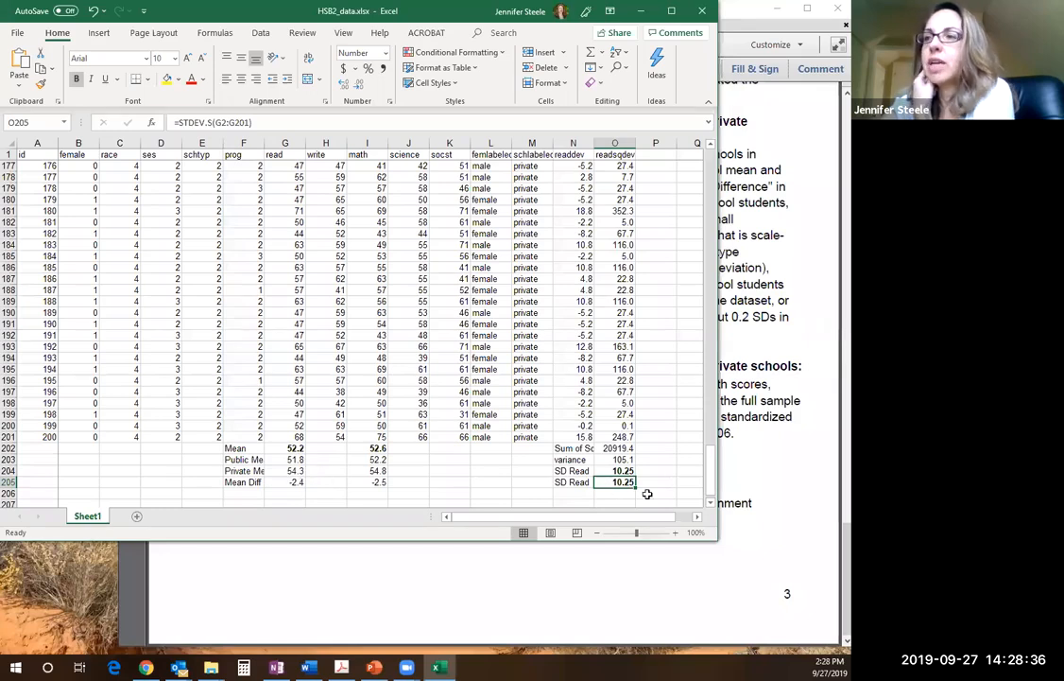
Label F206 as Std. Mean Diff (pub v priv)
{"action": "left_click", "coordinate": [252, 494]}
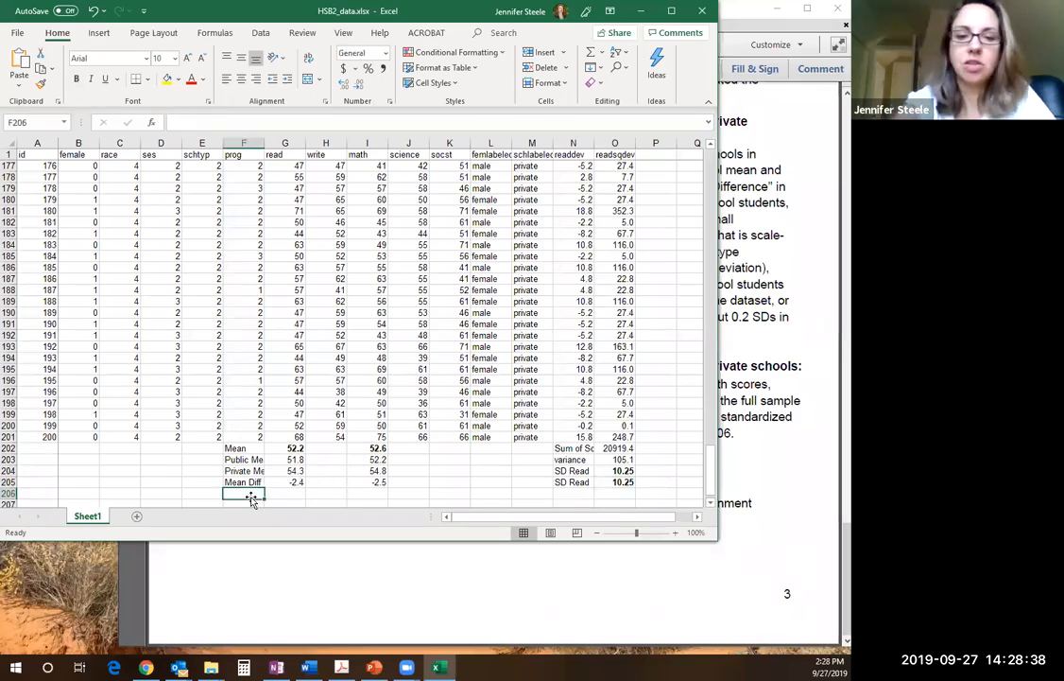
{"action": "type", "text": "Std. Mean Diff (pub v pr"}
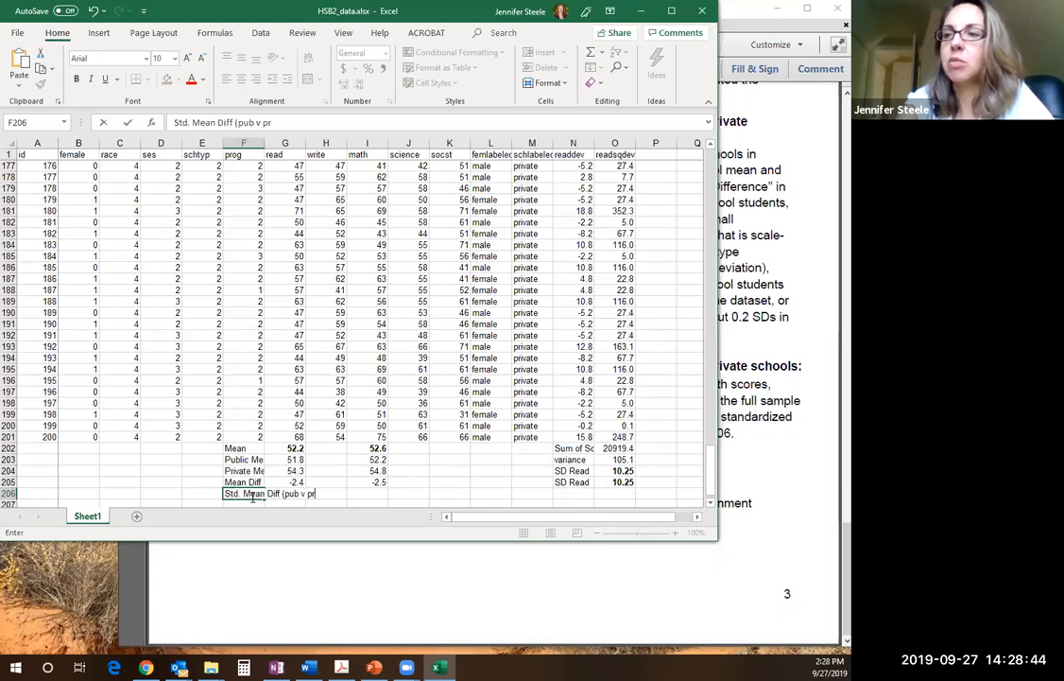
{"action": "type", "text": "iv)"}
{"action": "key", "text": "Return"}
Calculate the standardized reading mean difference in G206 with =G205/O205
{"action": "key", "text": "Right"}
{"action": "key", "text": "Up"}
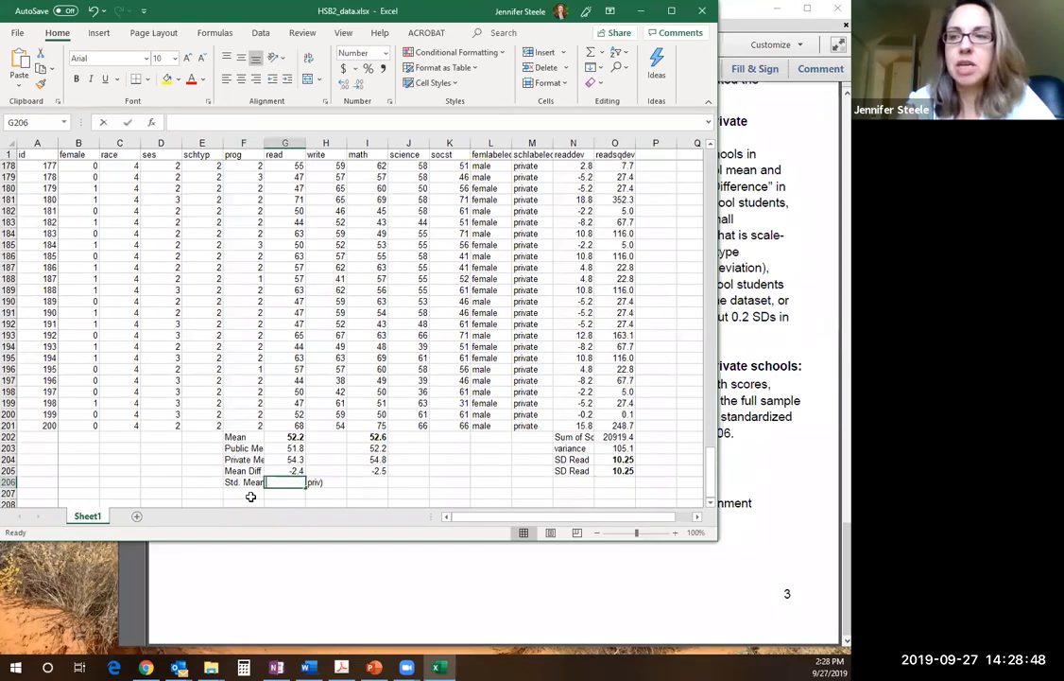
{"action": "type", "text": "="}
{"action": "left_click", "coordinate": [285, 470]}
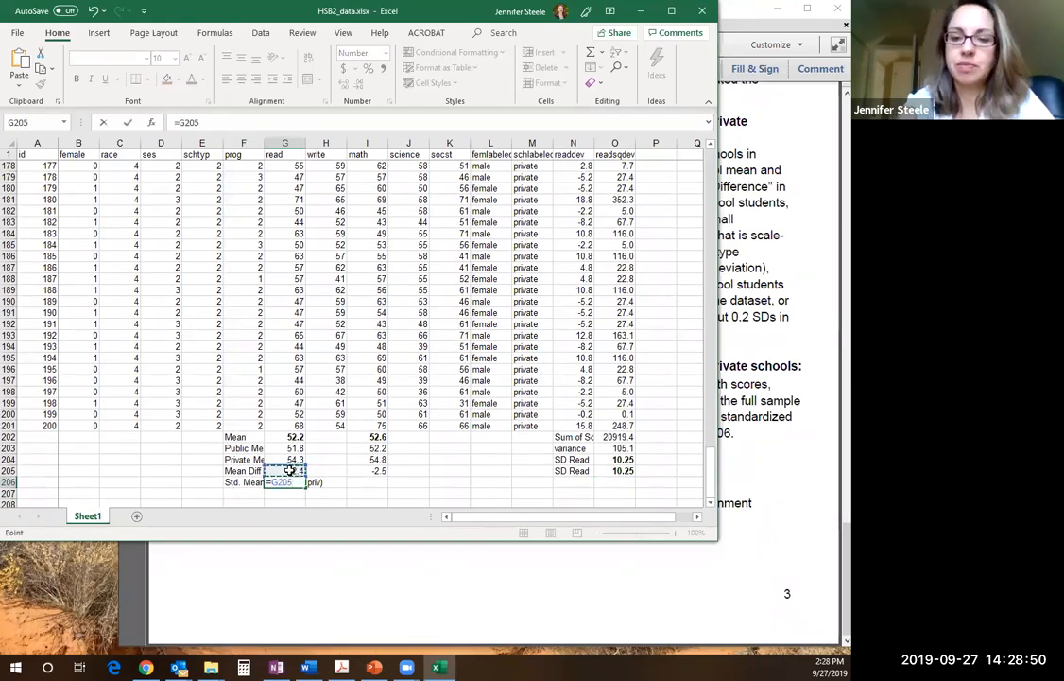
{"action": "type", "text": "/"}
{"action": "left_click", "coordinate": [626, 470]}
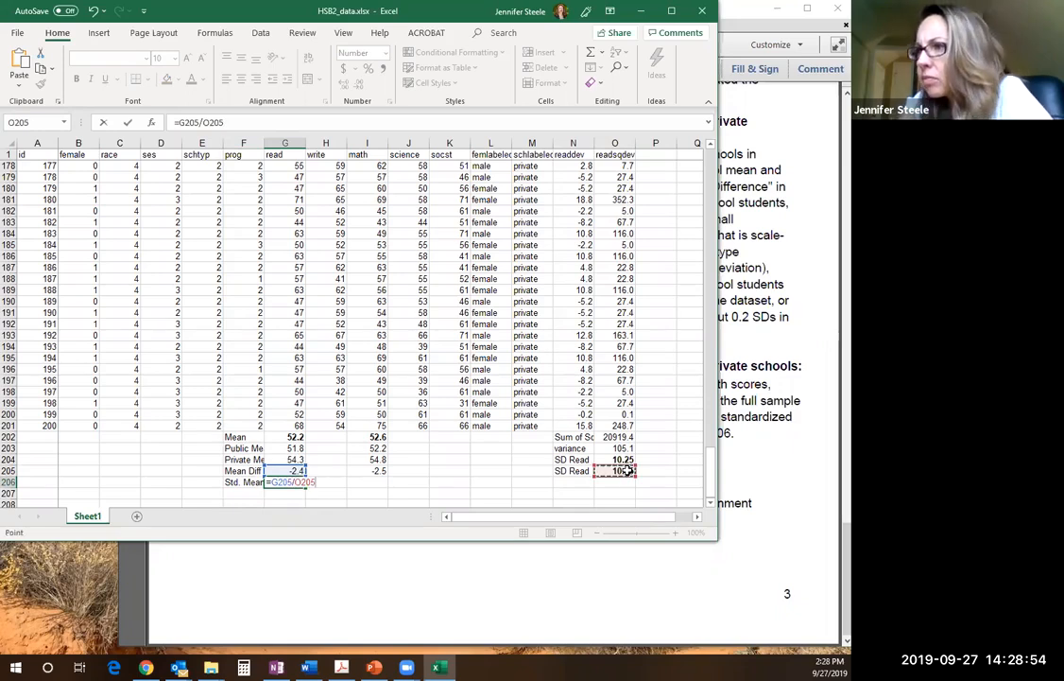
{"action": "key", "text": "Return"}
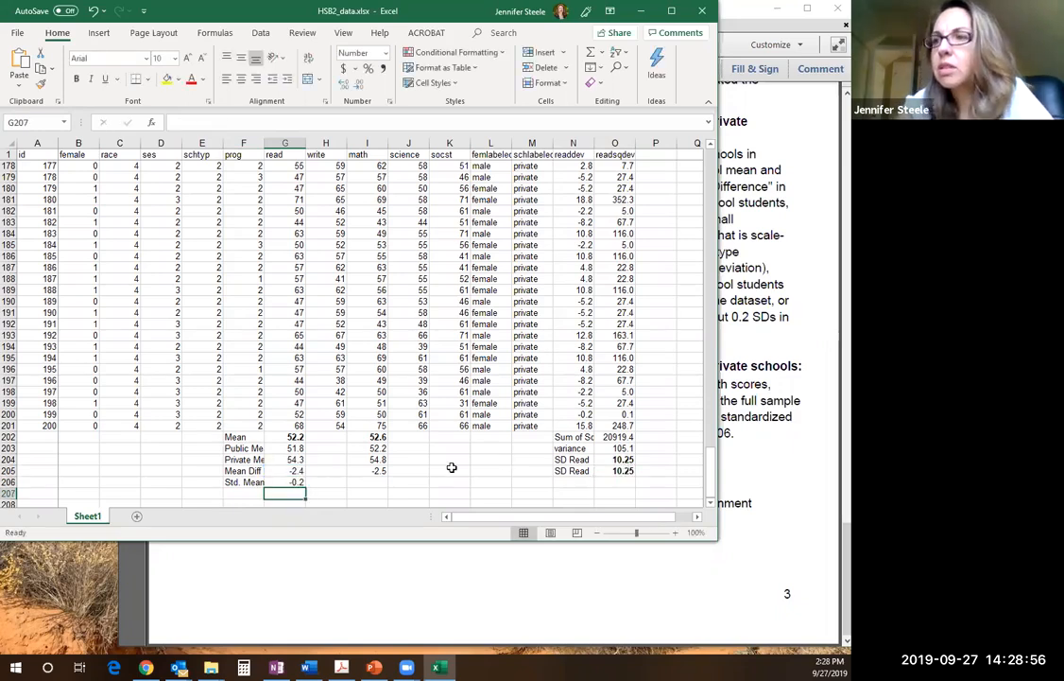
Display the standardized reading mean difference in G206 with two decimal places
{"action": "left_click", "coordinate": [294, 482]}
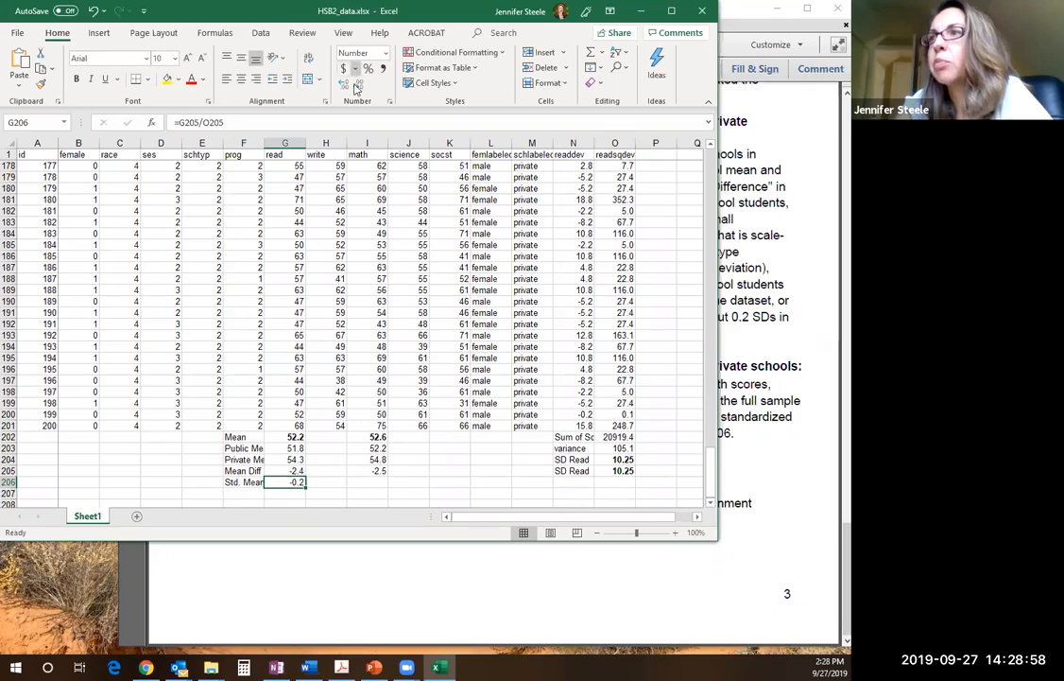
{"action": "left_click", "coordinate": [317, 79]}
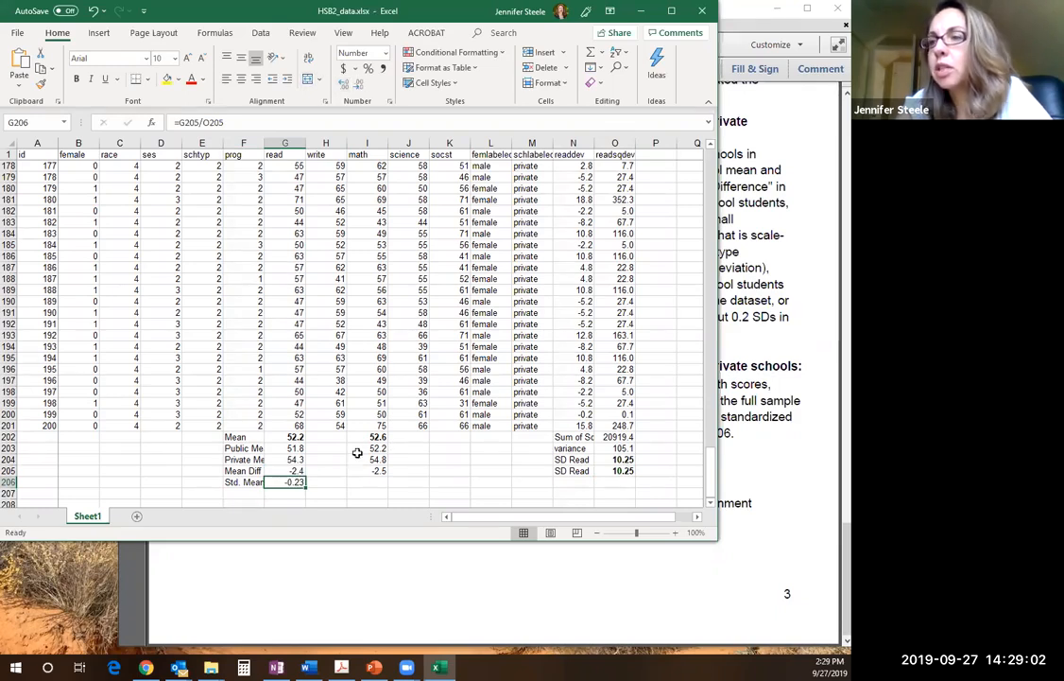
{"action": "left_click", "coordinate": [322, 483]}
{"action": "left_click", "coordinate": [296, 483]}
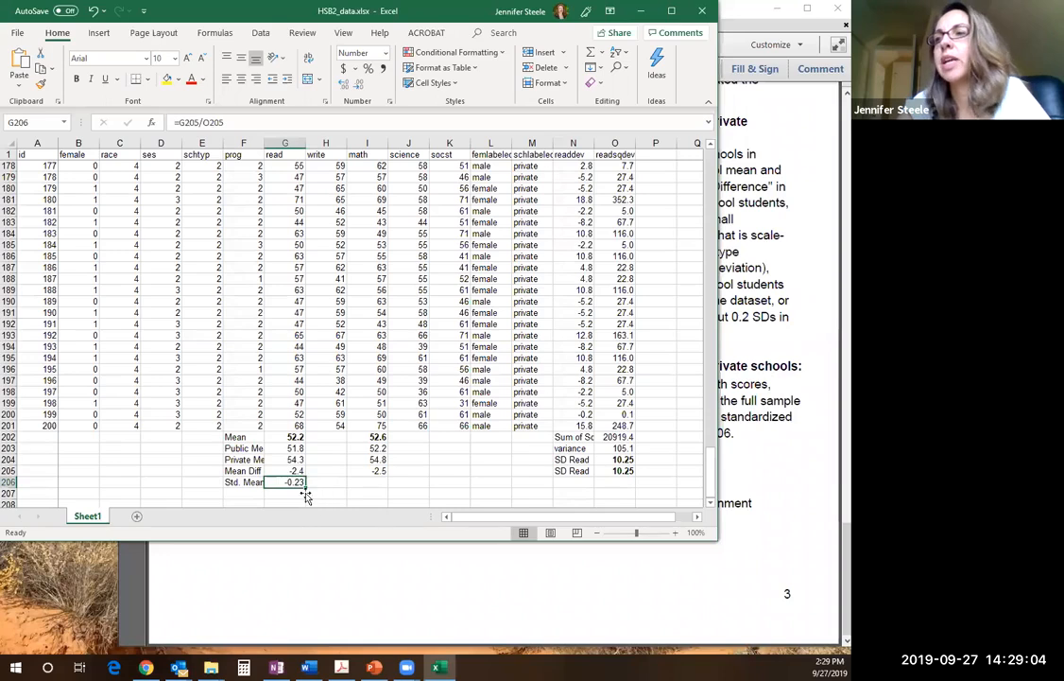
{"action": "left_click", "coordinate": [294, 492]}
{"action": "left_click", "coordinate": [295, 483]}
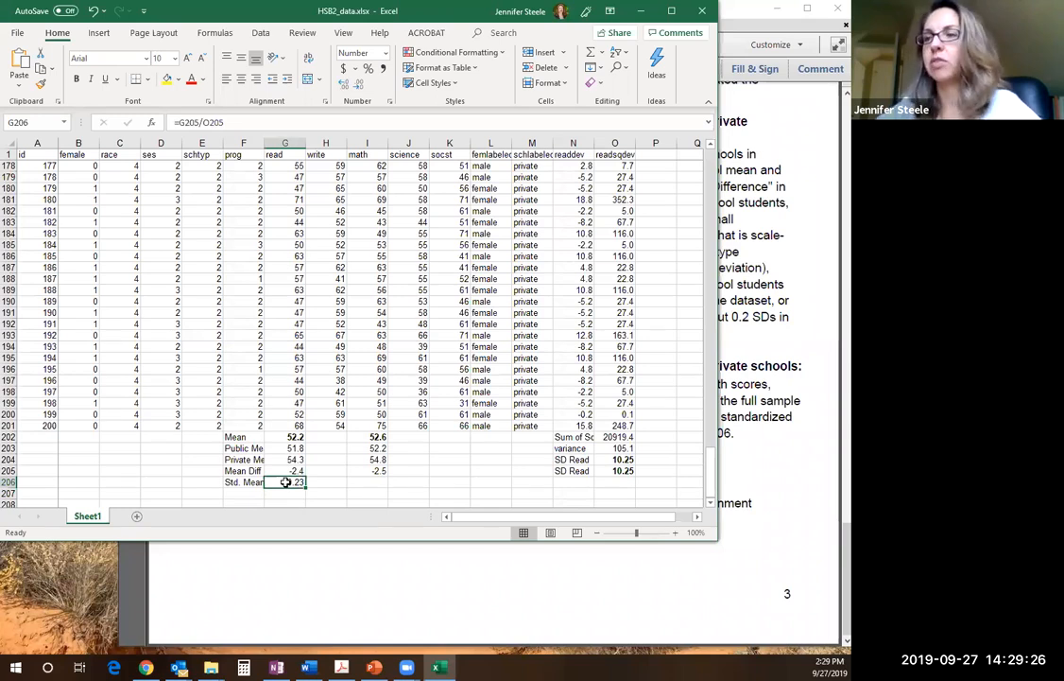
Extend the Excel window downward to show more rows, and read the math instructions in item 6 of the assignment PDF
{"action": "left_click", "coordinate": [340, 482]}
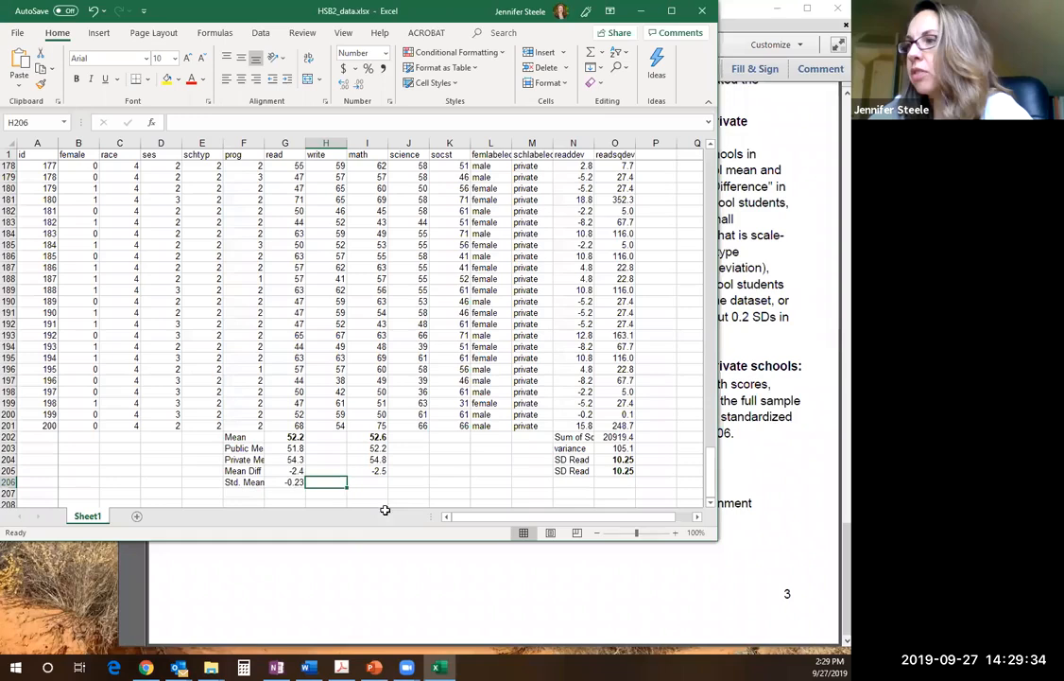
{"action": "left_click", "coordinate": [275, 493]}
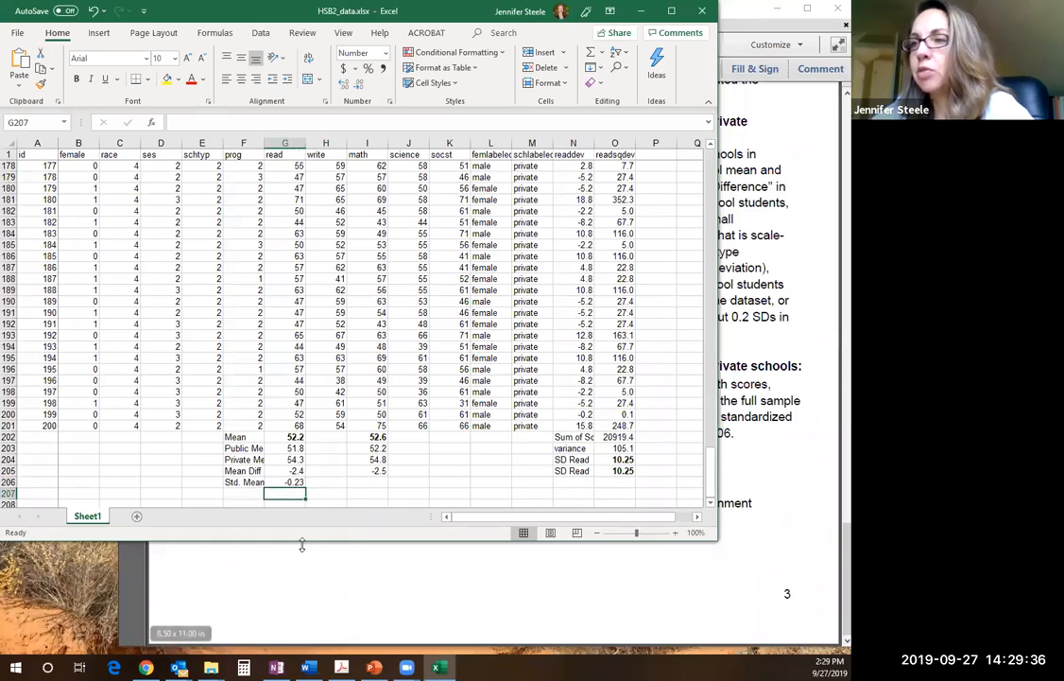
{"action": "left_click_drag", "start_coordinate": [301, 543], "coordinate": [301, 572]}
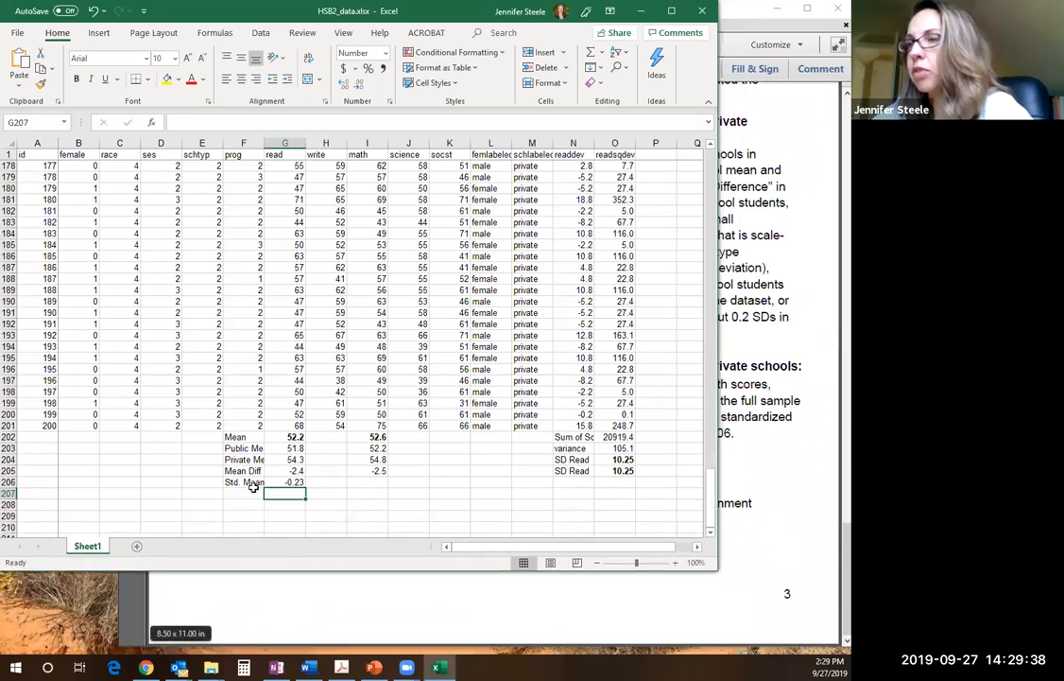
{"action": "left_click", "coordinate": [333, 594]}
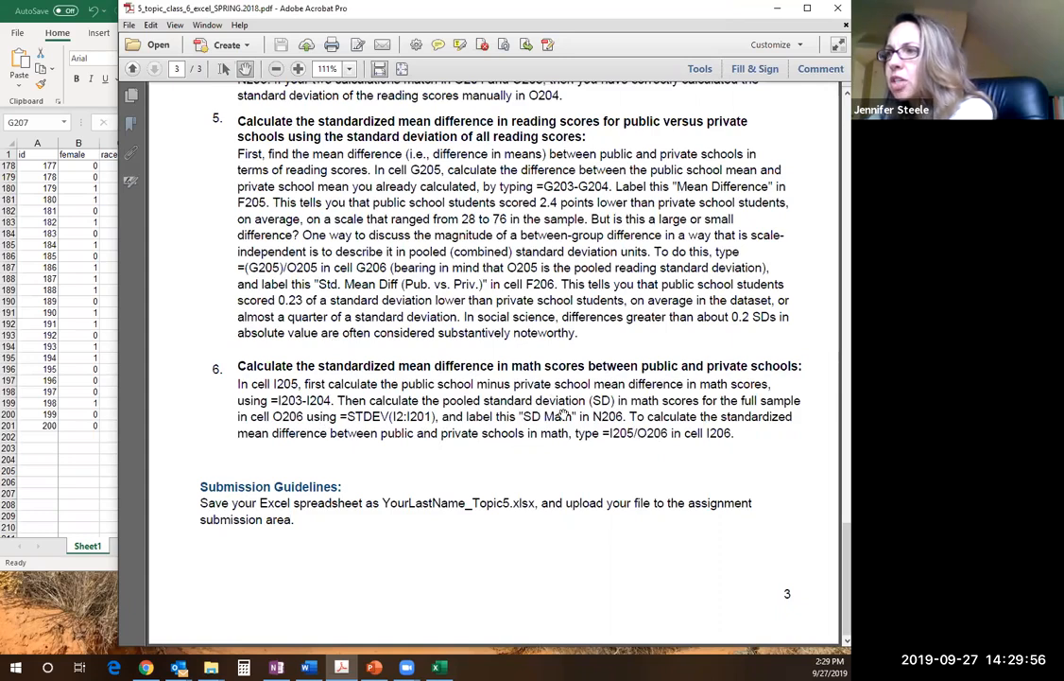
Back in Excel, calculate the math standard deviation in O206 with =STDEV.S(I2:I201) and display it with two decimal places
{"action": "left_click", "coordinate": [111, 462]}
{"action": "left_click", "coordinate": [585, 483]}
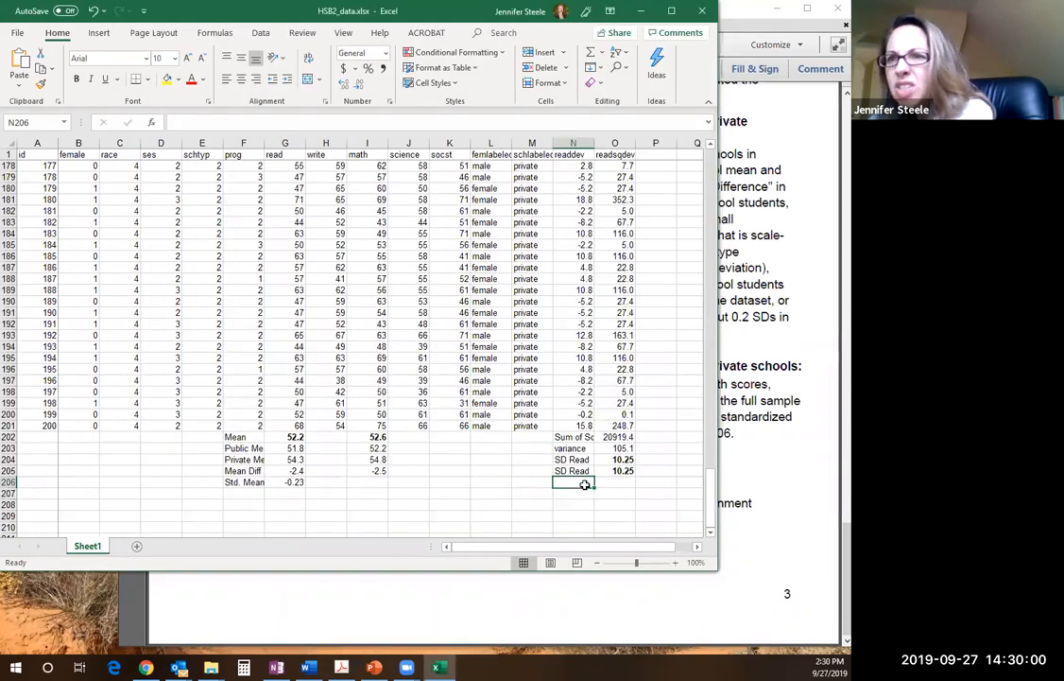
{"action": "left_click", "coordinate": [627, 481]}
{"action": "type", "text": "="}
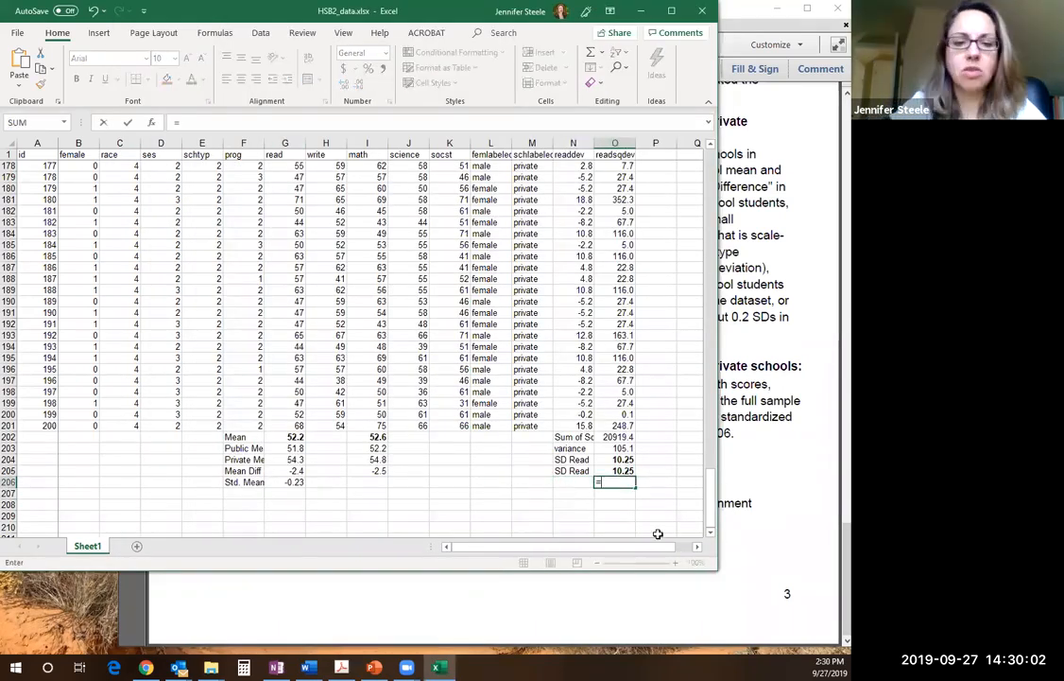
{"action": "type", "text": "STDEV"}
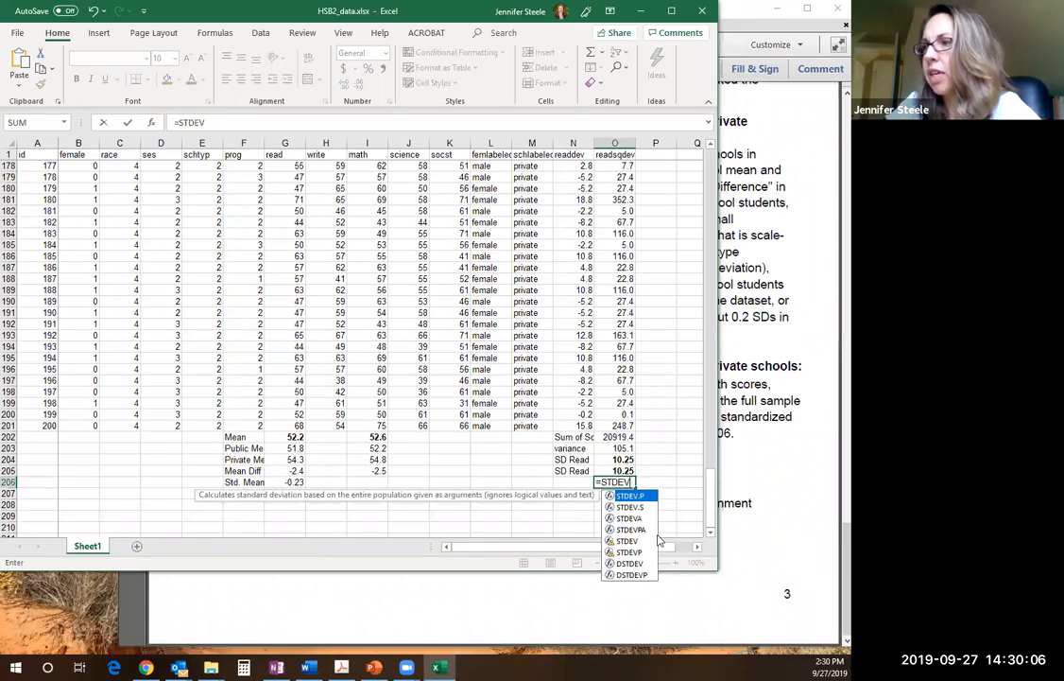
{"action": "type", "text": ".S"}
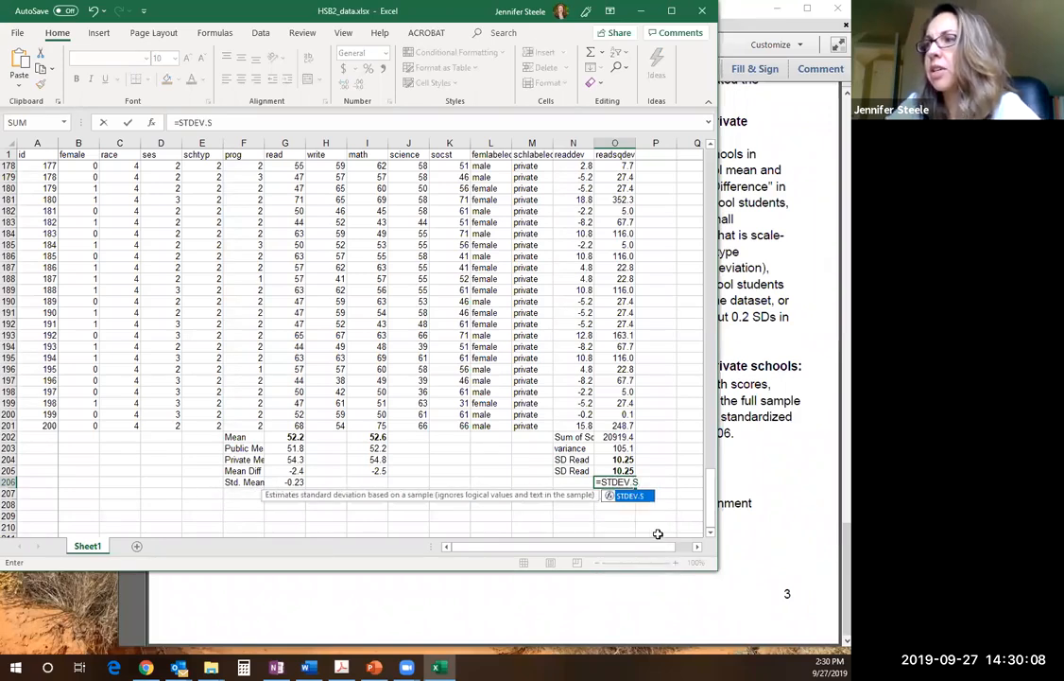
{"action": "type", "text": "("}
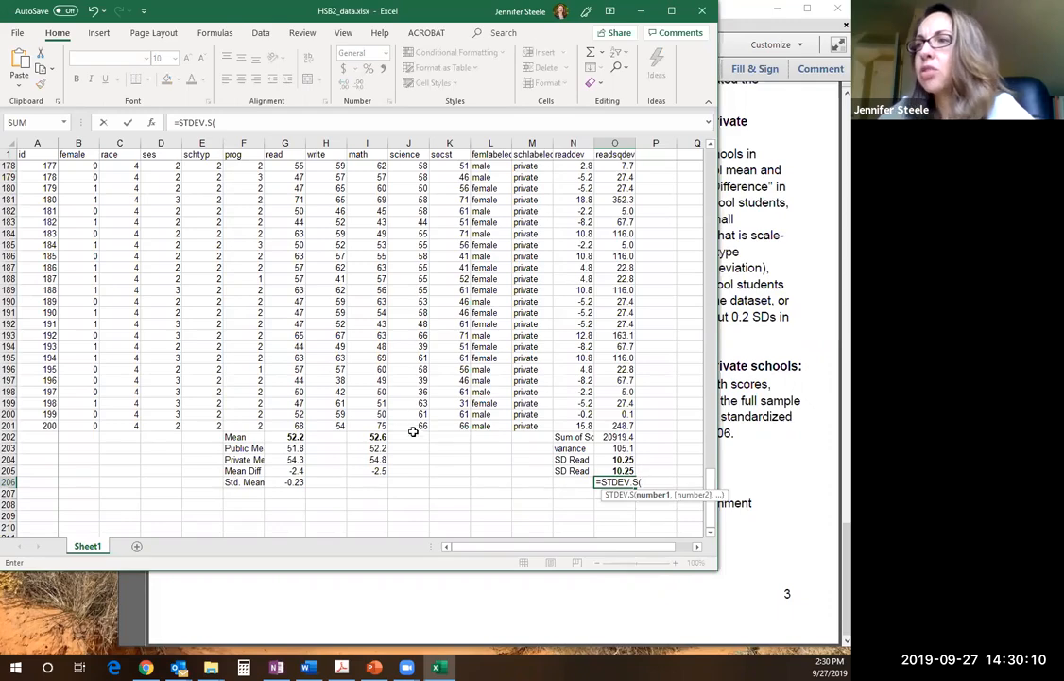
{"action": "left_click_drag", "start_coordinate": [379, 425], "coordinate": [377, 166]}
{"action": "type", "text": ")"}
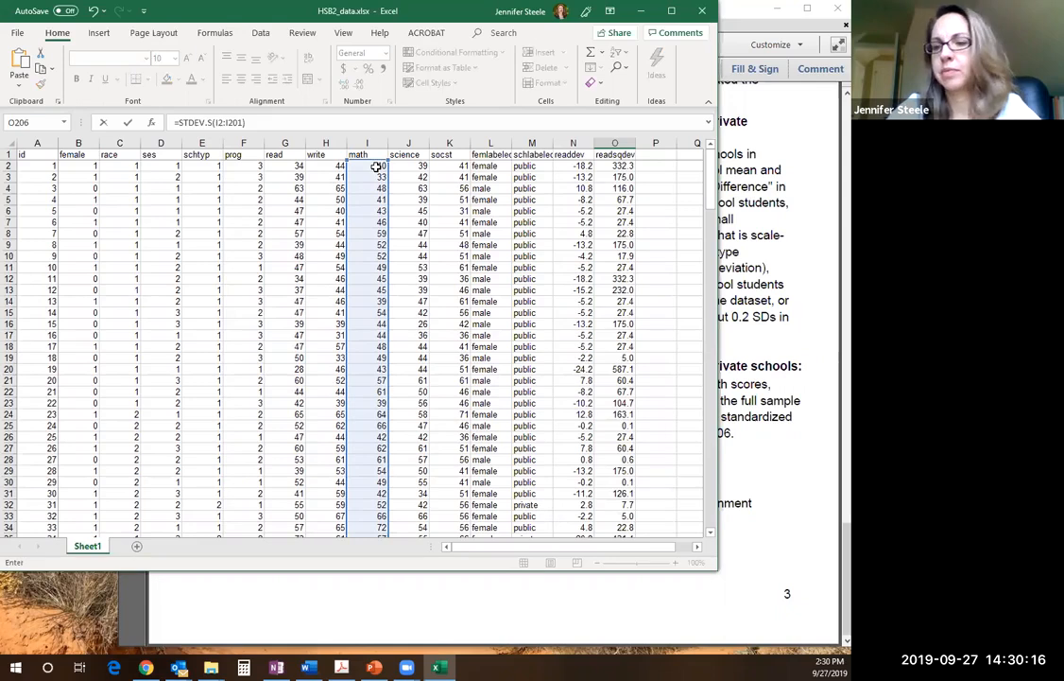
{"action": "key", "text": "Return"}
{"action": "left_click", "coordinate": [629, 516]}
{"action": "left_click", "coordinate": [360, 83]}
{"action": "left_click", "coordinate": [360, 84]}
{"action": "left_click", "coordinate": [360, 83]}
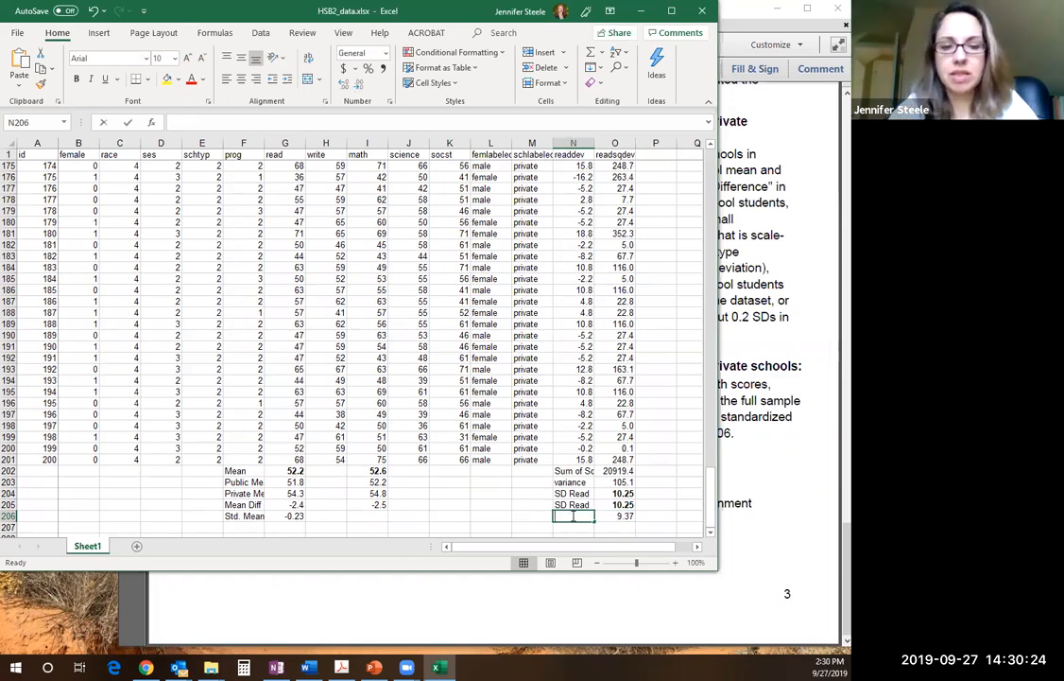
Label the math standard deviation in N206 as SD Math
{"action": "type", "text": "SD Math"}
{"action": "key", "text": "Return"}
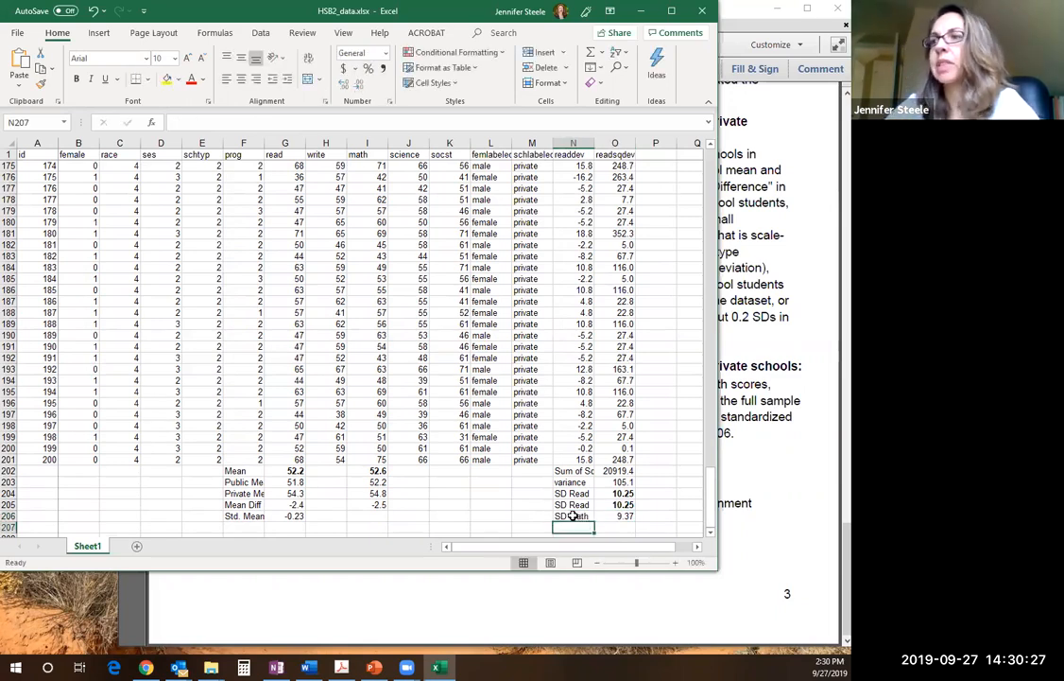
Calculate the standardized math mean difference in I206 with =I205/O206 and display it with two decimal places
{"action": "left_click", "coordinate": [367, 516]}
{"action": "type", "text": "="}
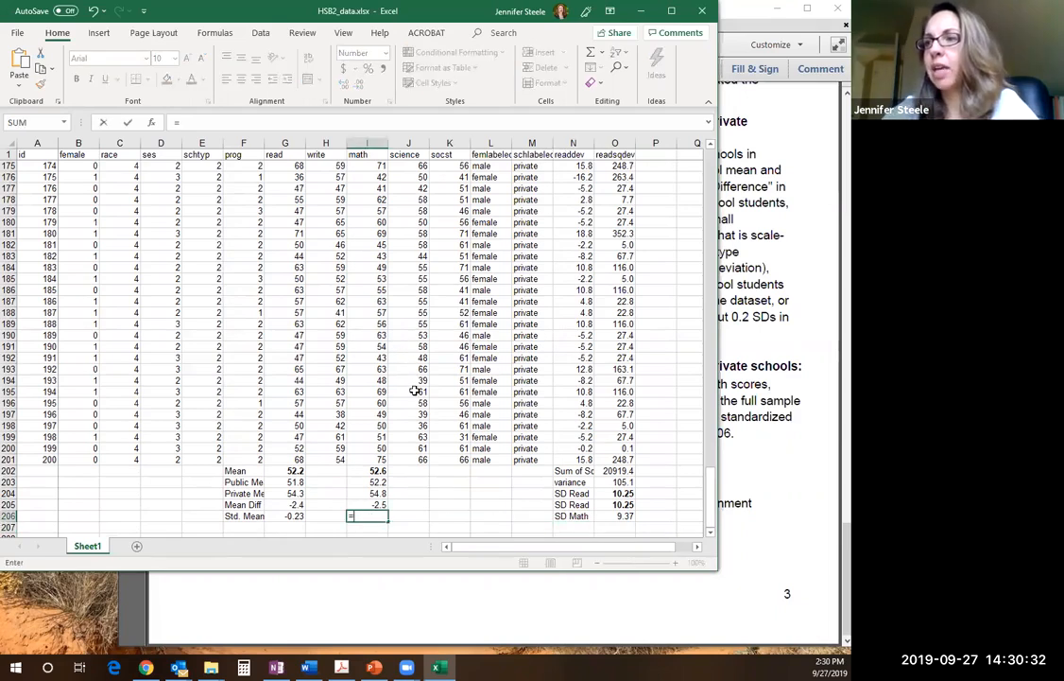
{"action": "left_click", "coordinate": [379, 503]}
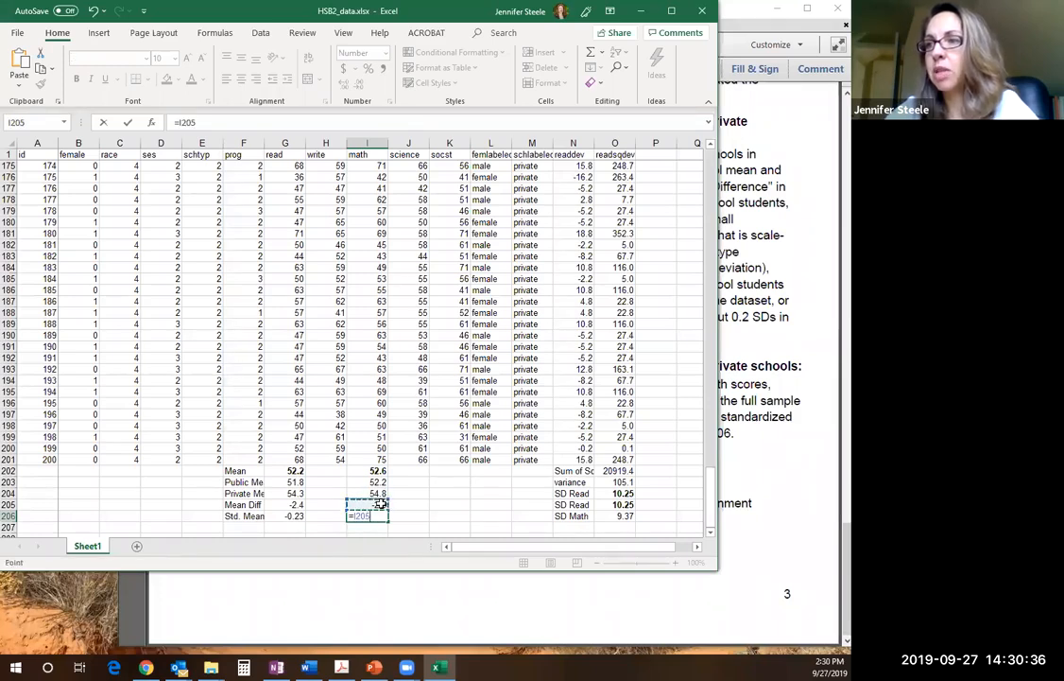
{"action": "left_click", "coordinate": [214, 124]}
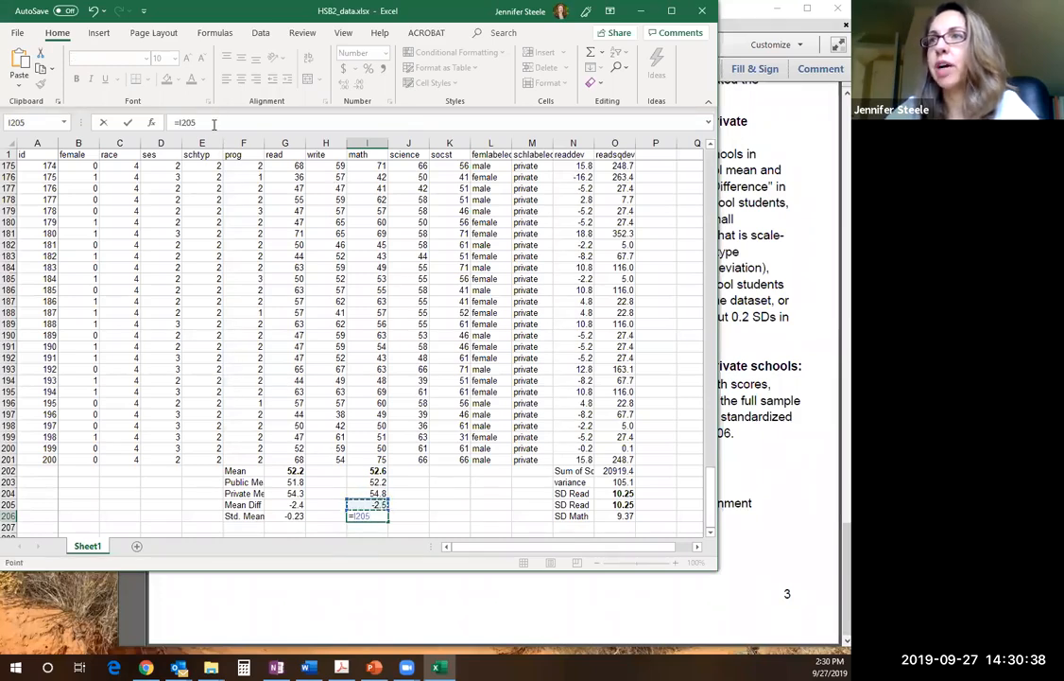
{"action": "type", "text": "/"}
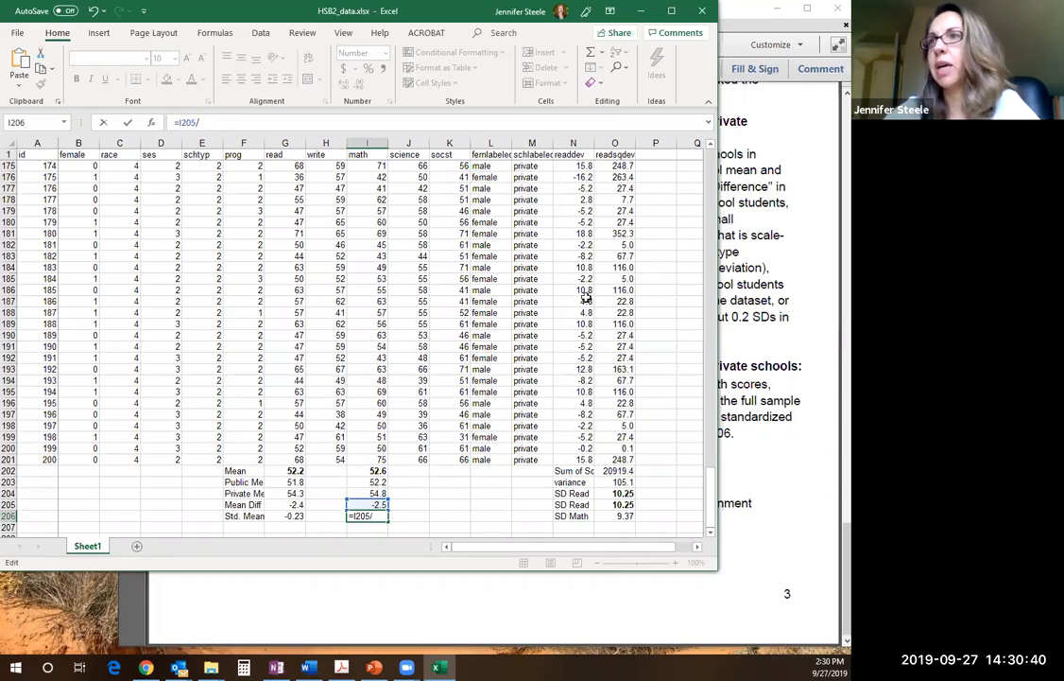
{"action": "left_click", "coordinate": [616, 516]}
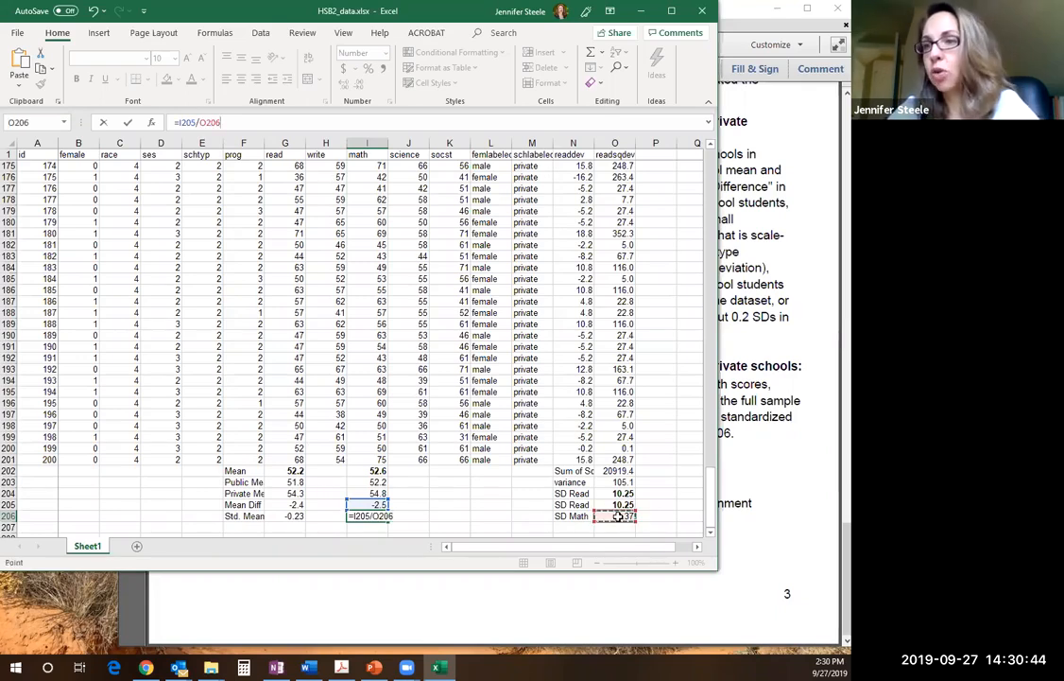
{"action": "key", "text": "Return"}
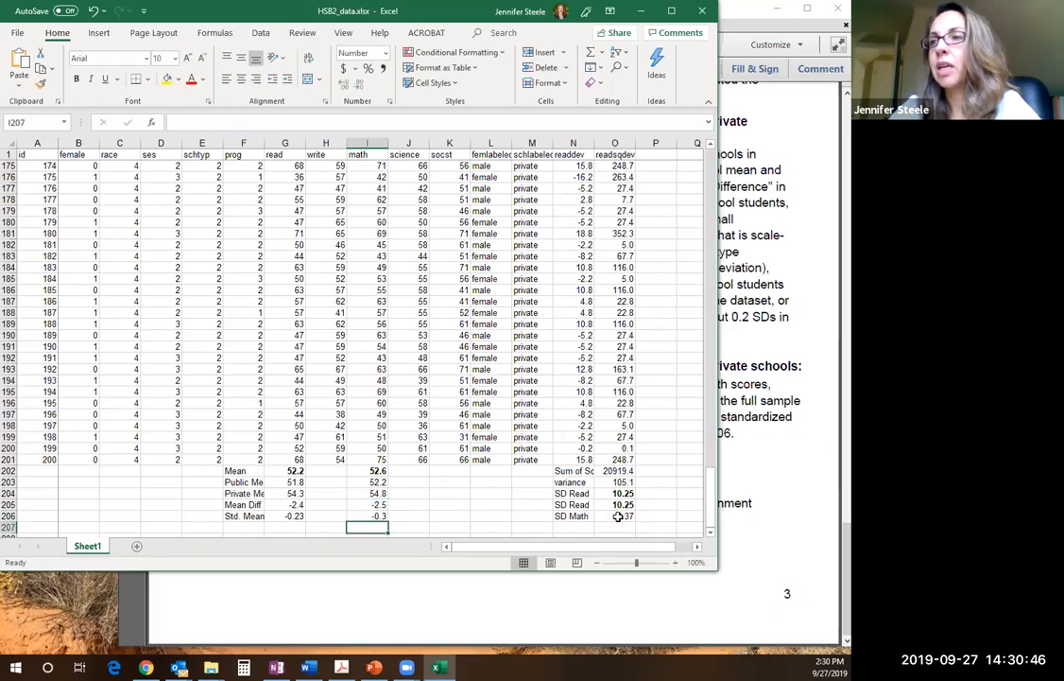
{"action": "key", "text": "Up"}
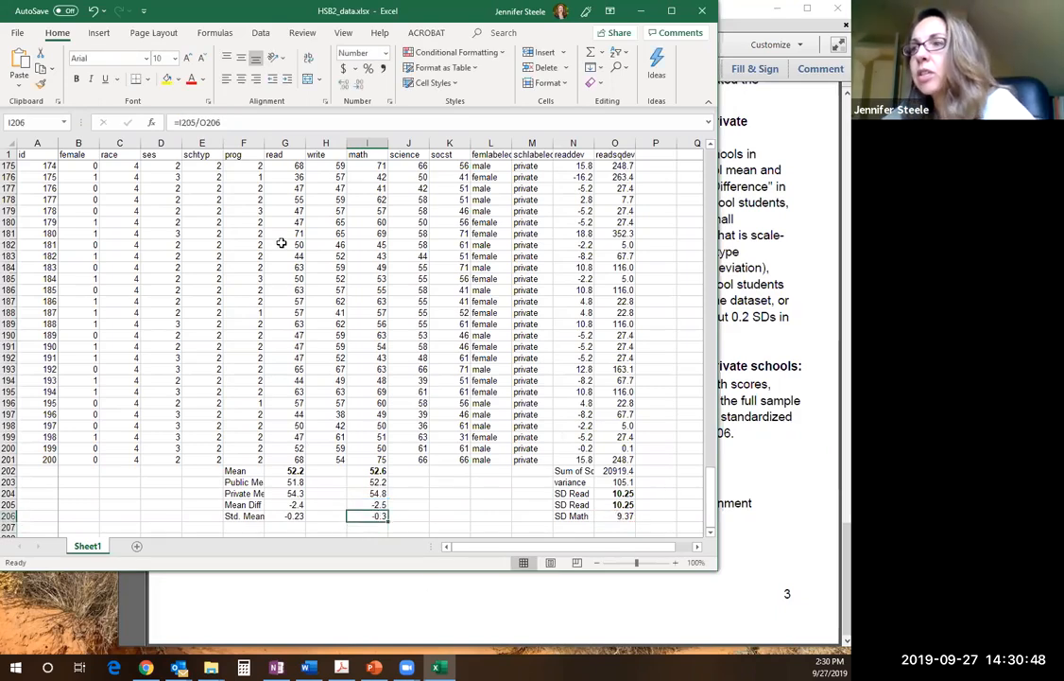
{"action": "left_click", "coordinate": [344, 84]}
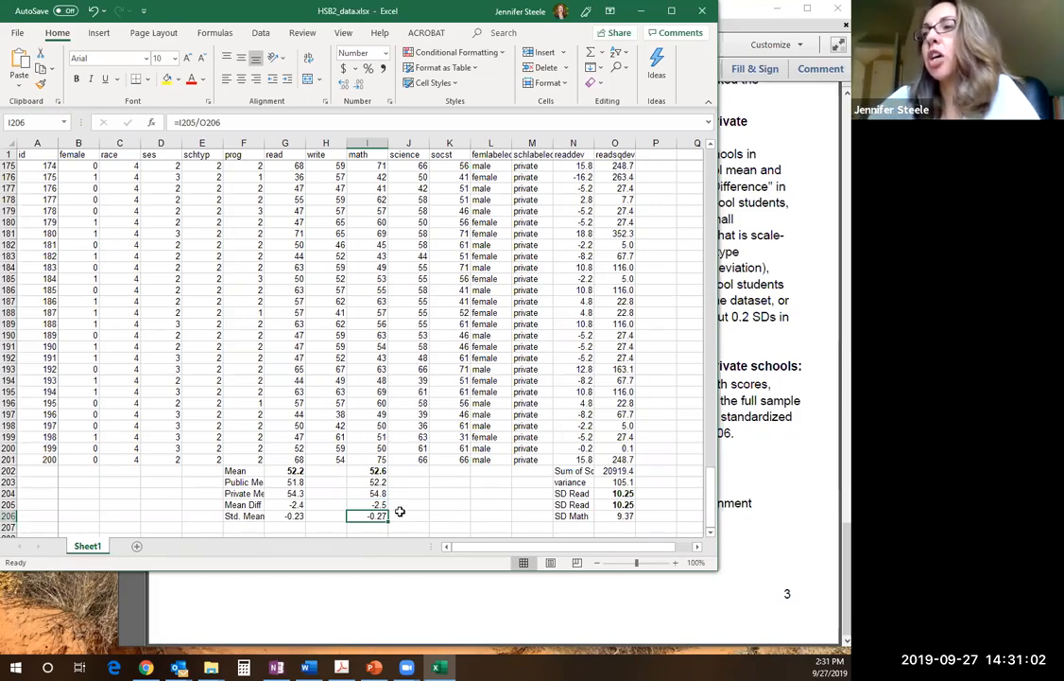
{"action": "left_click", "coordinate": [398, 515]}
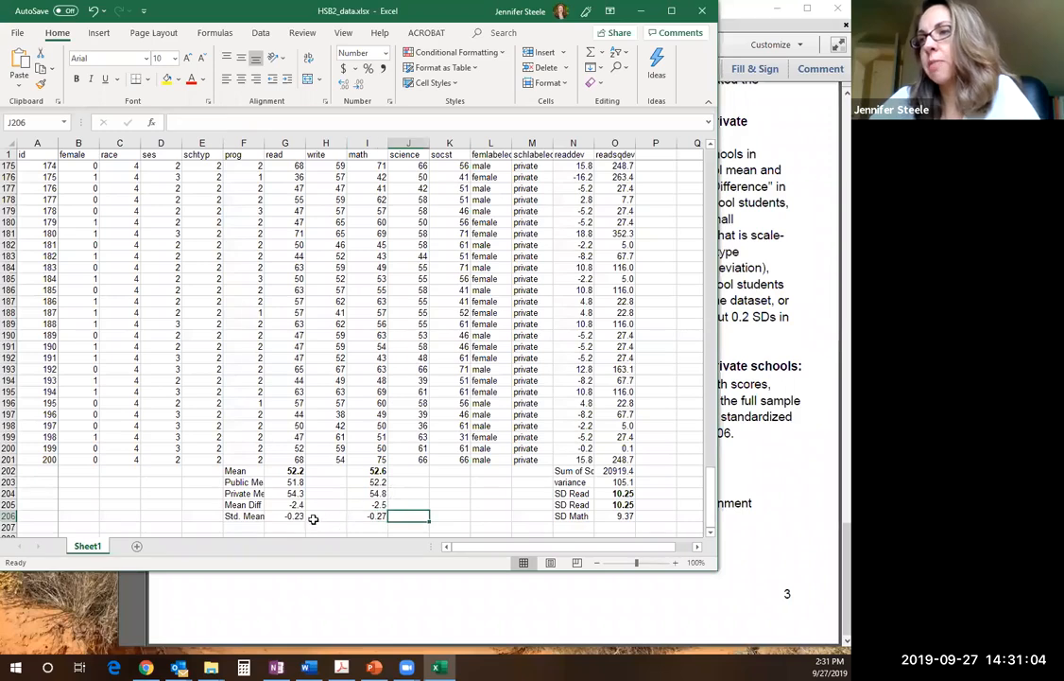
Make the standardized mean difference label and values in F206:I206 bold
{"action": "left_click_drag", "start_coordinate": [248, 515], "coordinate": [380, 516]}
{"action": "key", "text": "ctrl+b"}
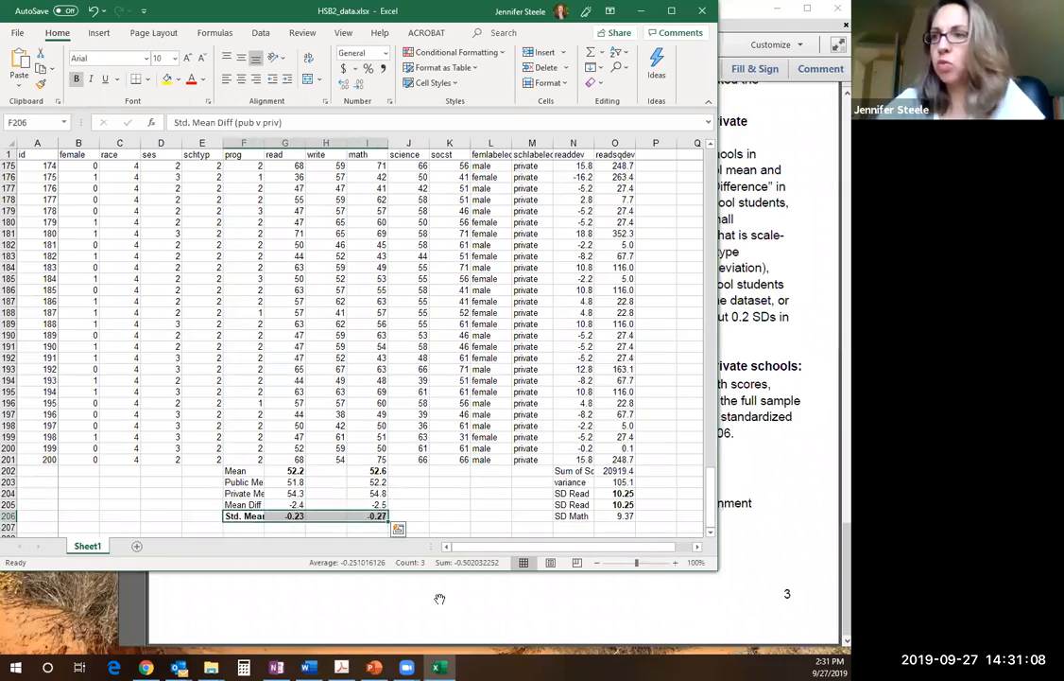
{"action": "left_click", "coordinate": [295, 516]}
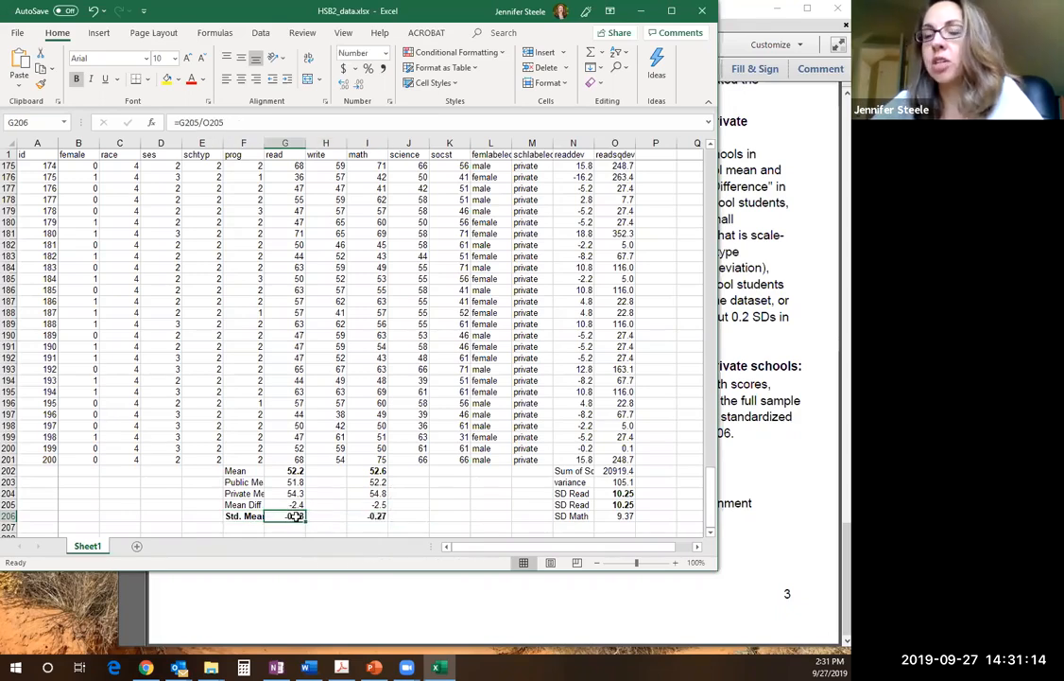
{"action": "left_click", "coordinate": [378, 516]}
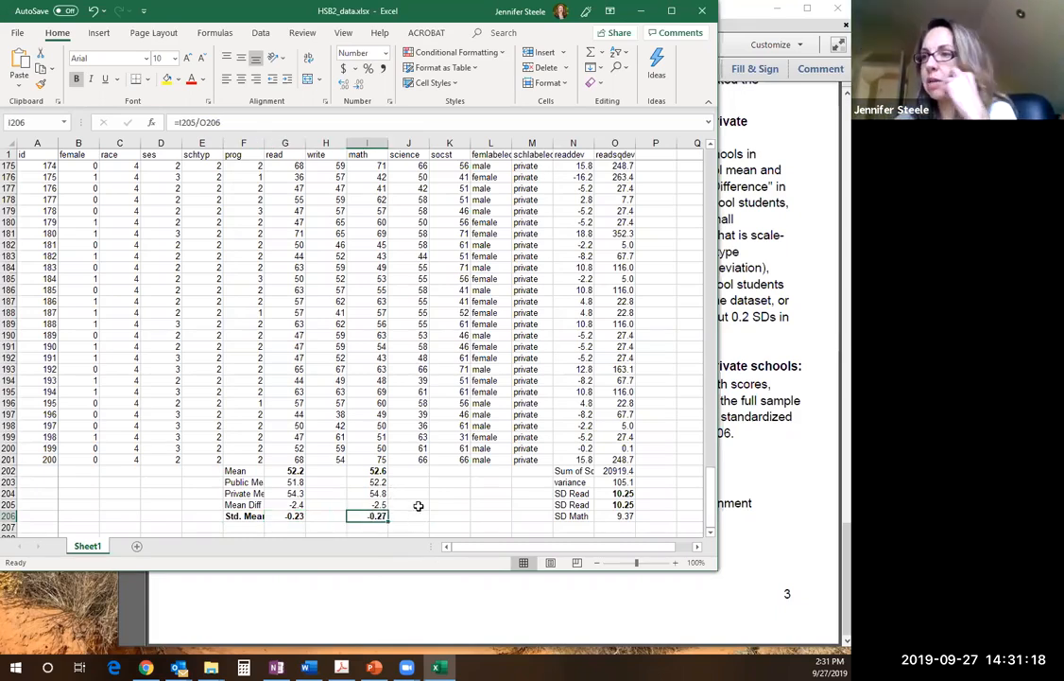
{"action": "left_click", "coordinate": [416, 505]}
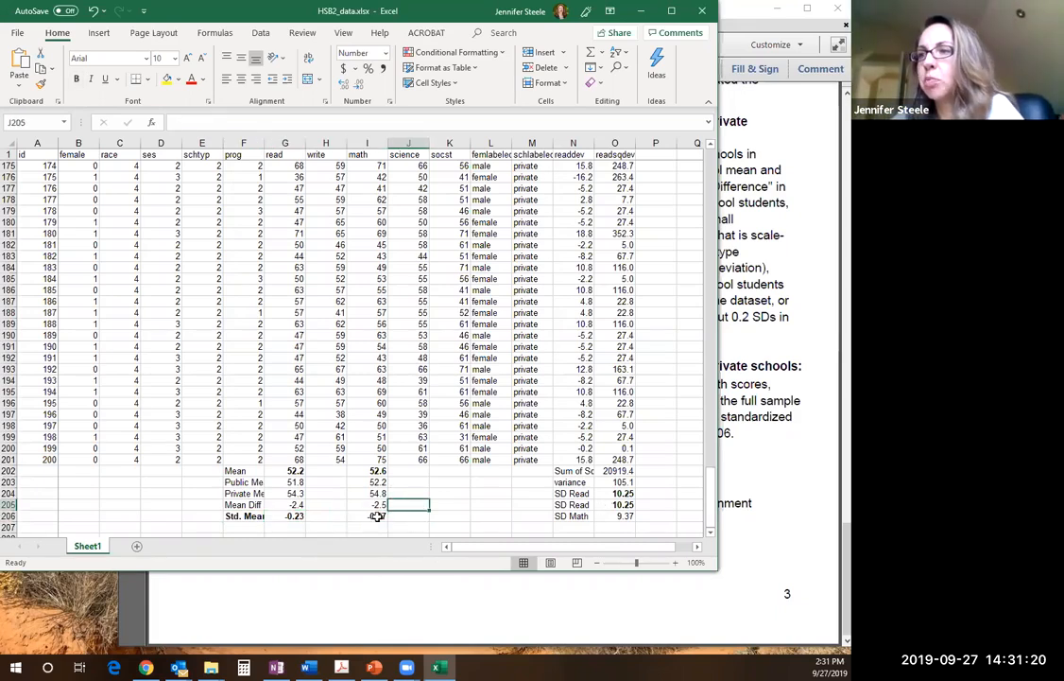
{"action": "left_click_drag", "start_coordinate": [378, 516], "coordinate": [233, 516]}
Read the Submission Guidelines in the assignment PDF, and look at the workbook's Save As options in Excel without saving
{"action": "left_click", "coordinate": [791, 439]}
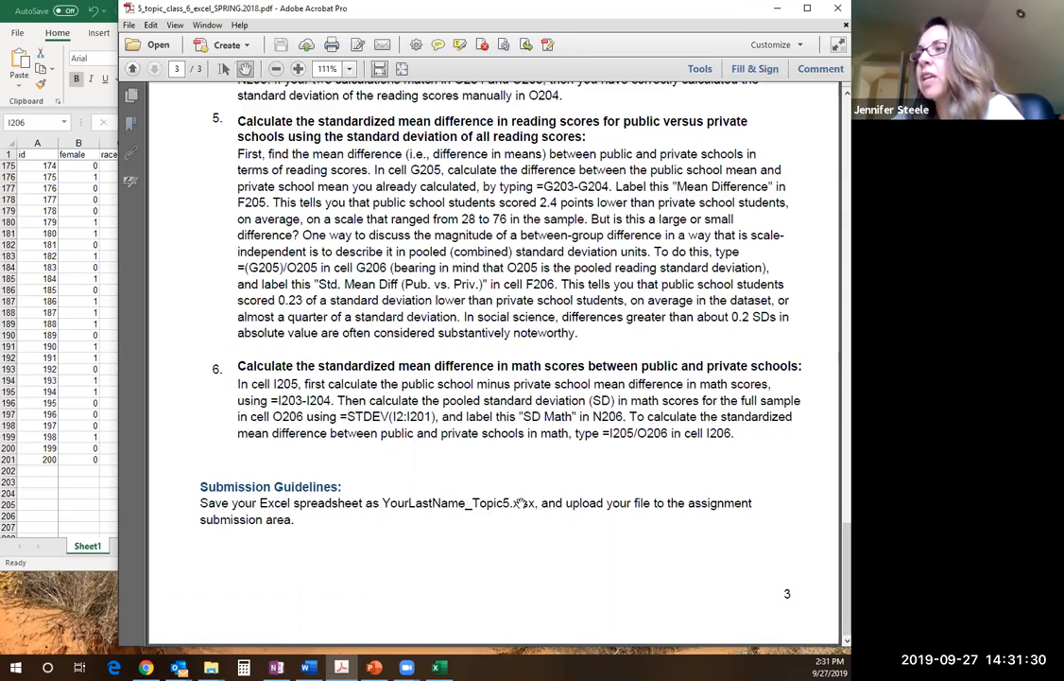
{"action": "left_click", "coordinate": [60, 243]}
{"action": "left_click", "coordinate": [17, 32]}
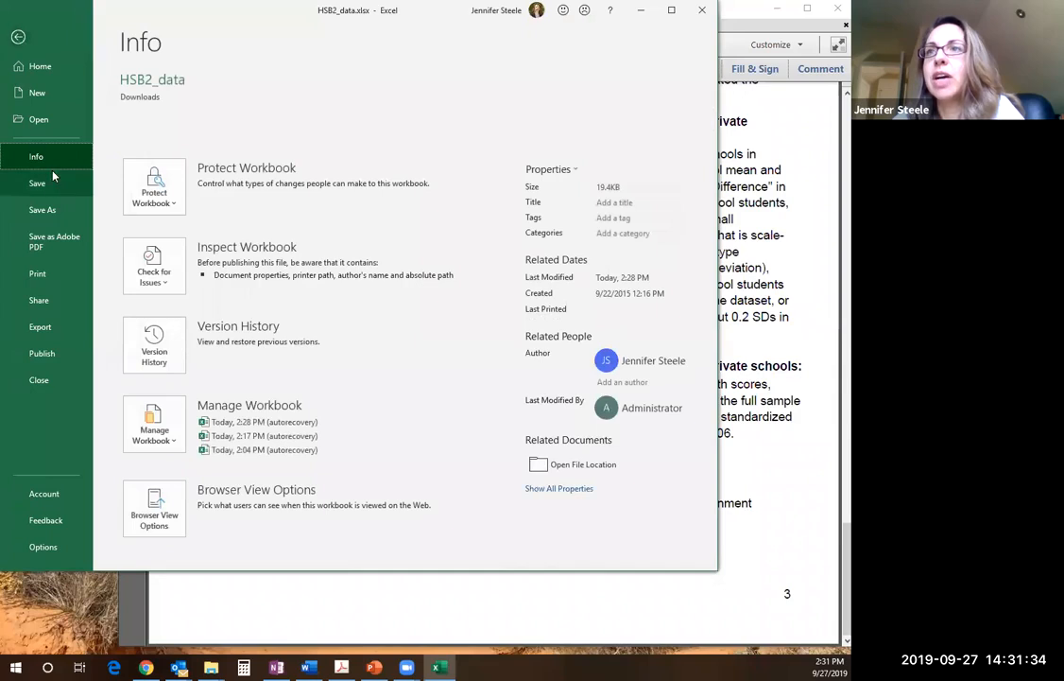
{"action": "left_click", "coordinate": [47, 209]}
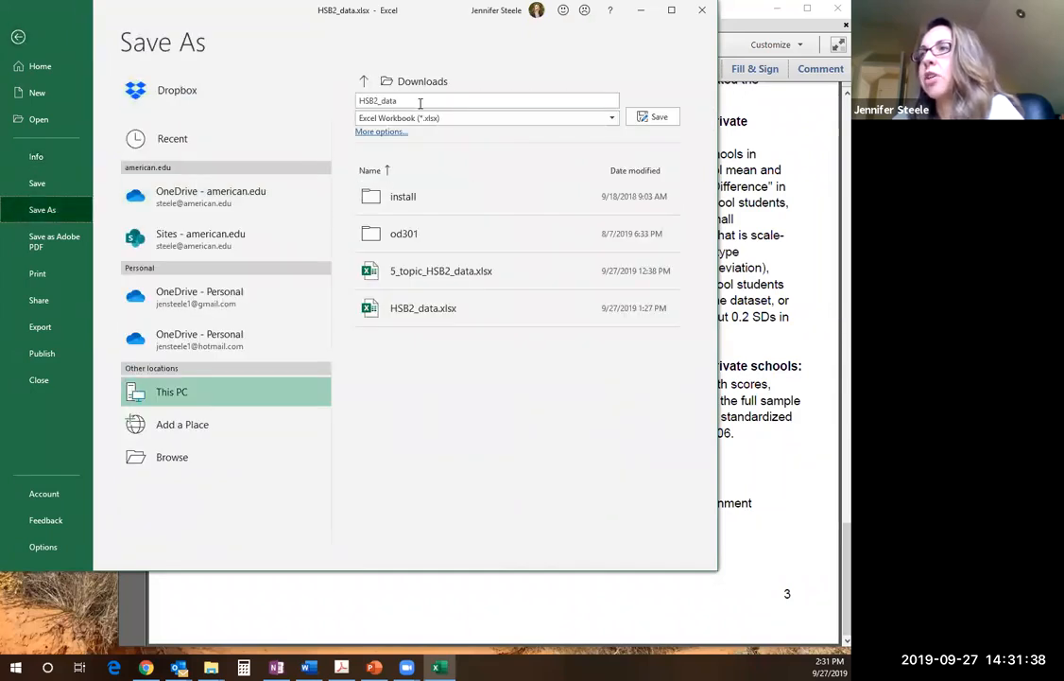
{"action": "left_click", "coordinate": [18, 38]}
{"action": "left_click", "coordinate": [426, 403]}
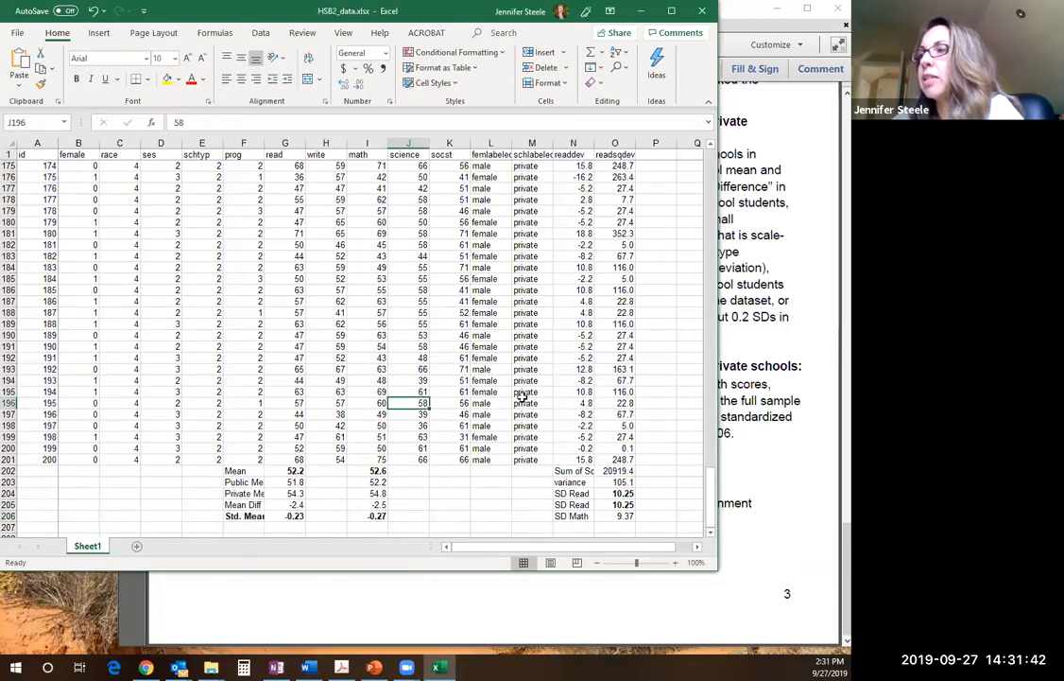
Recheck the Submission Guidelines in the assignment PDF, and review the Excel worksheet from its summary rows up to the first records
{"action": "left_click", "coordinate": [809, 478]}
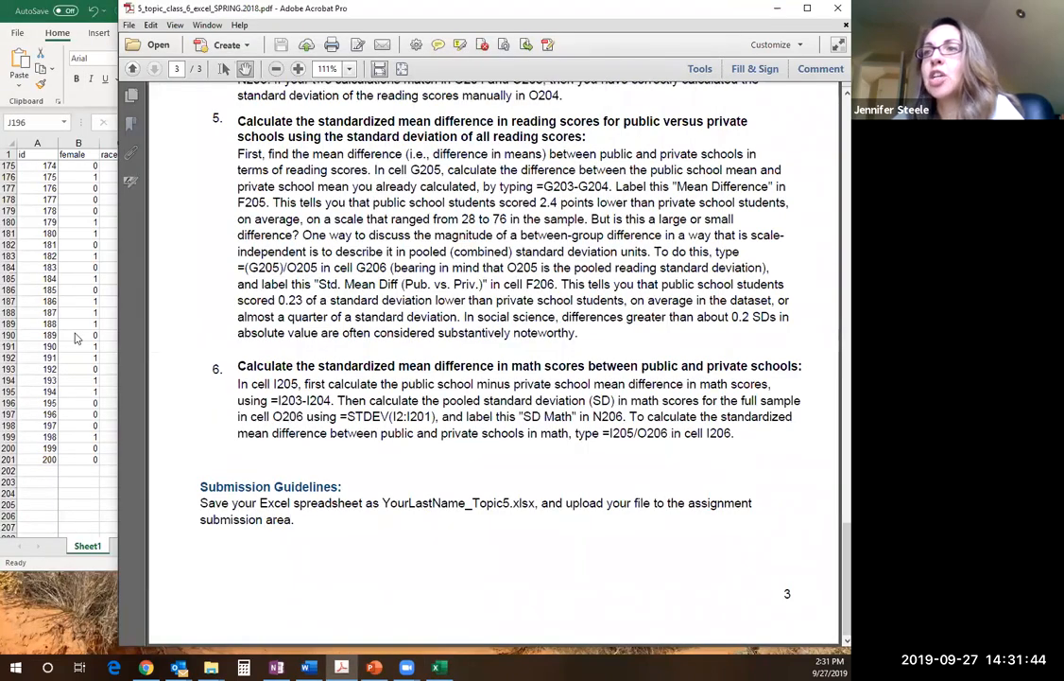
{"action": "left_click", "coordinate": [76, 334]}
{"action": "left_click_drag", "start_coordinate": [710, 470], "coordinate": [710, 532]}
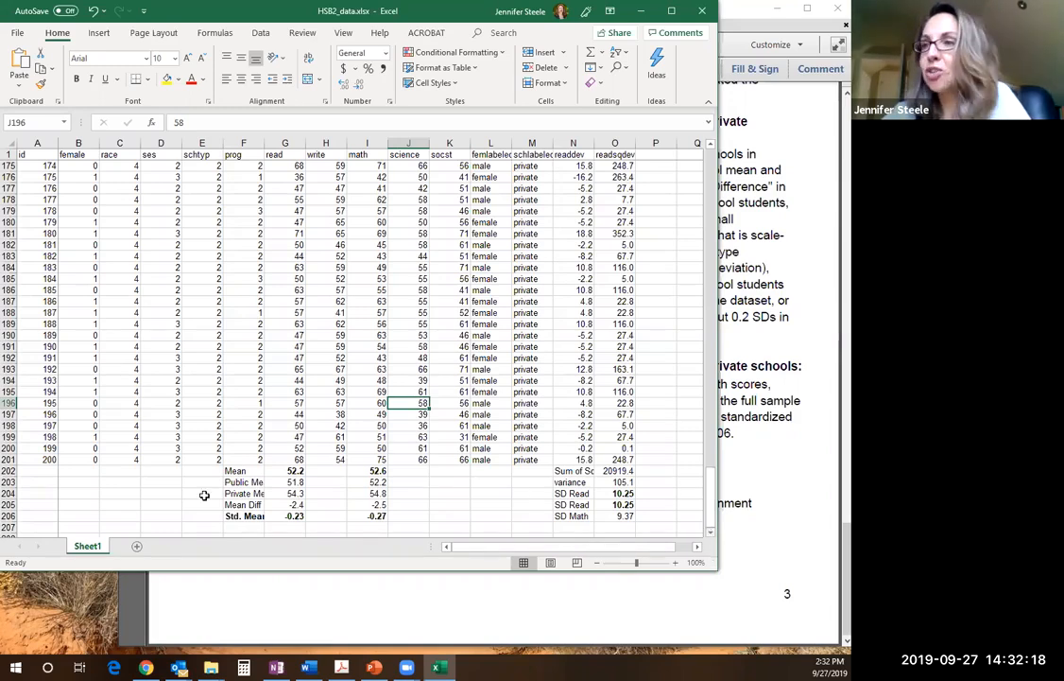
{"action": "left_click_drag", "start_coordinate": [711, 515], "coordinate": [711, 163]}
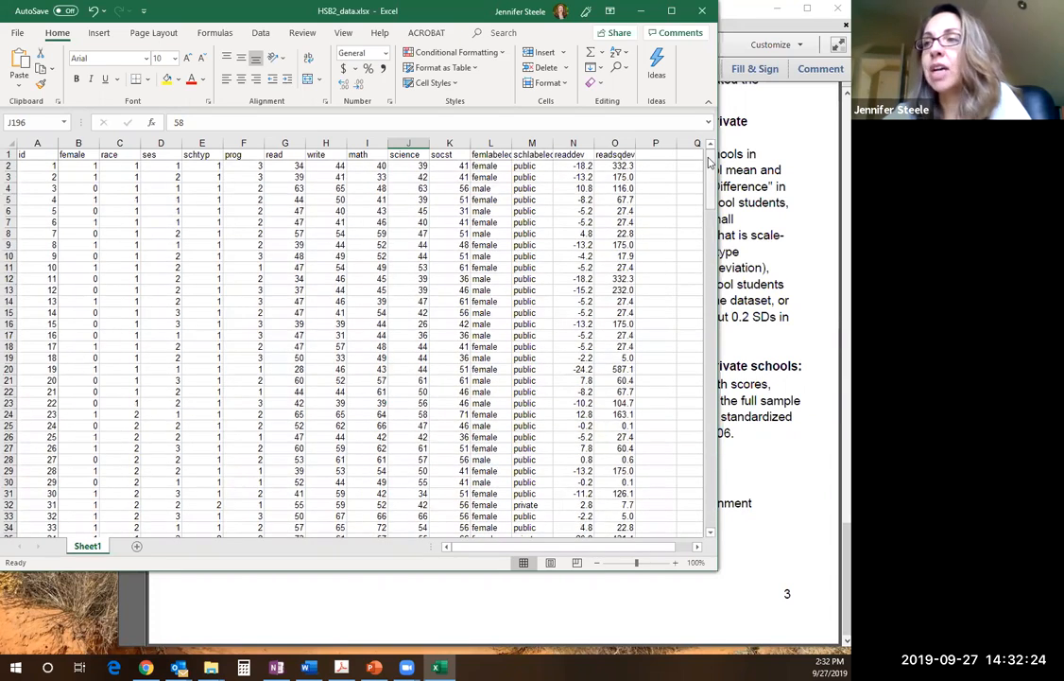